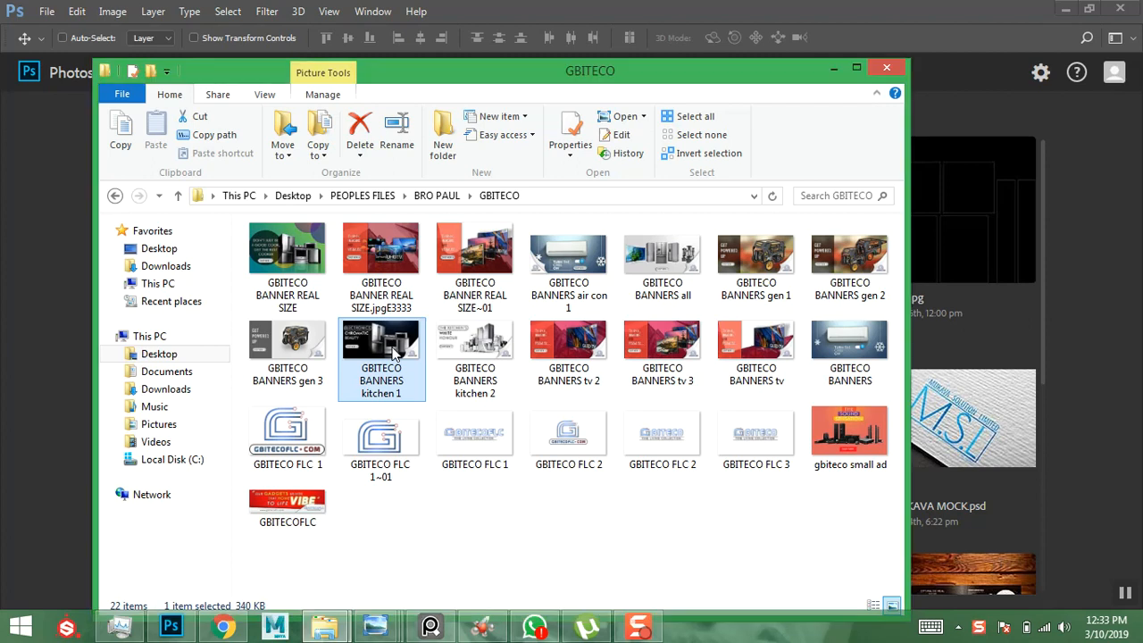
# - View the kitchen 1 banner in Photo Viewer, minimize it, and return to Photoshop's start screen
pyautogui.doubleClick(396, 352)
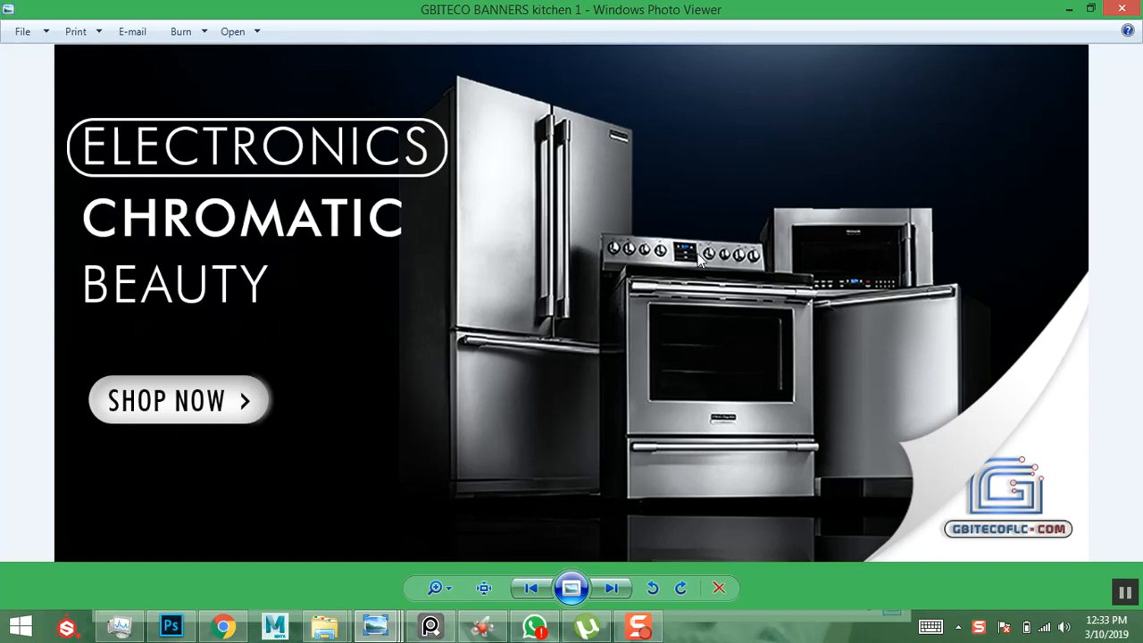
pyautogui.click(1071, 10)
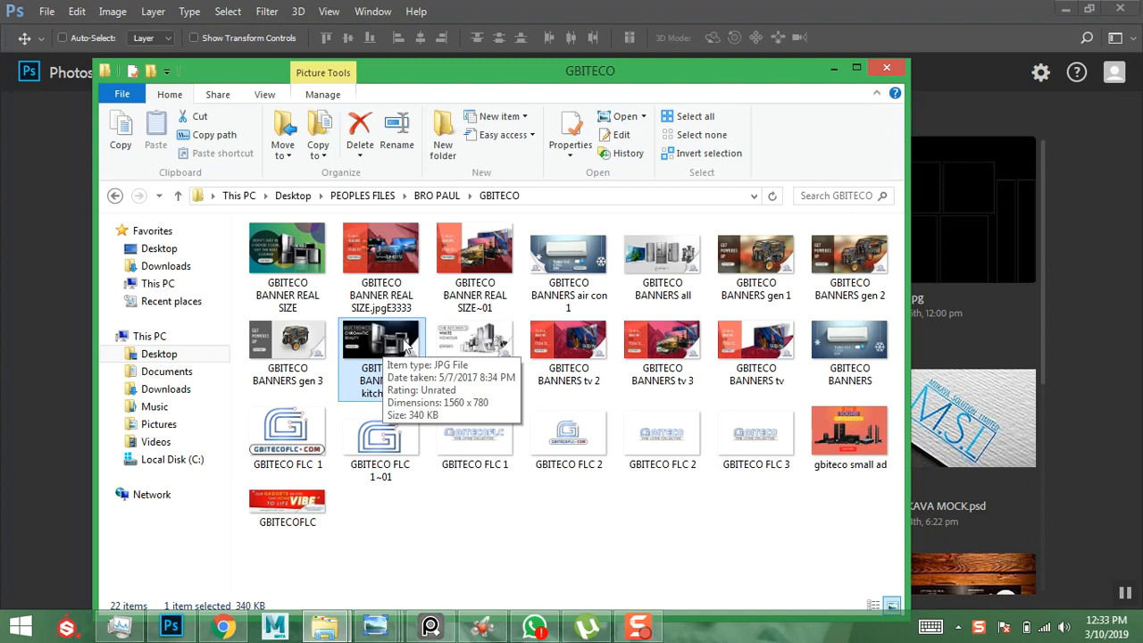
pyautogui.click(59, 296)
pyautogui.click(151, 217)
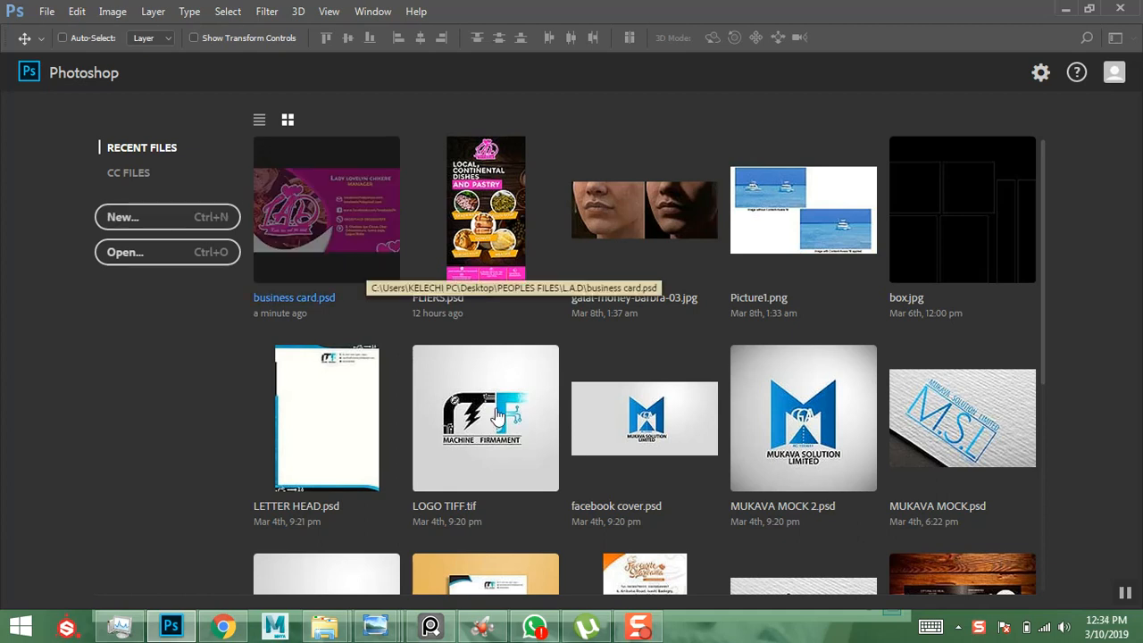
# - Open the New Document dialog and set the width to 1560 pixels
pyautogui.moveTo(324, 628)
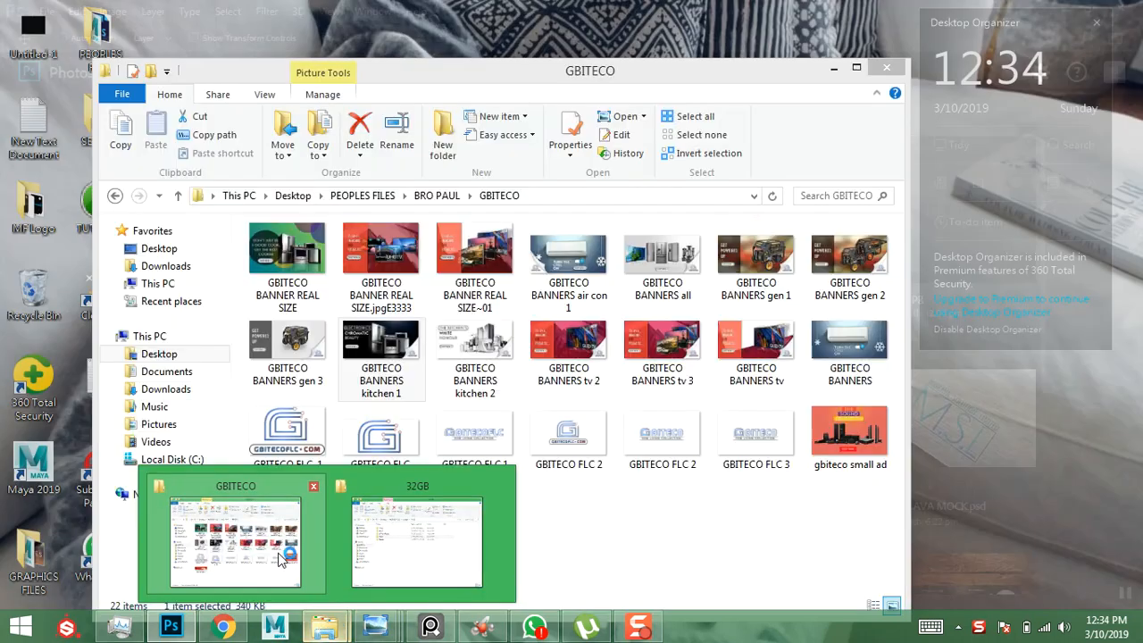
pyautogui.click(283, 558)
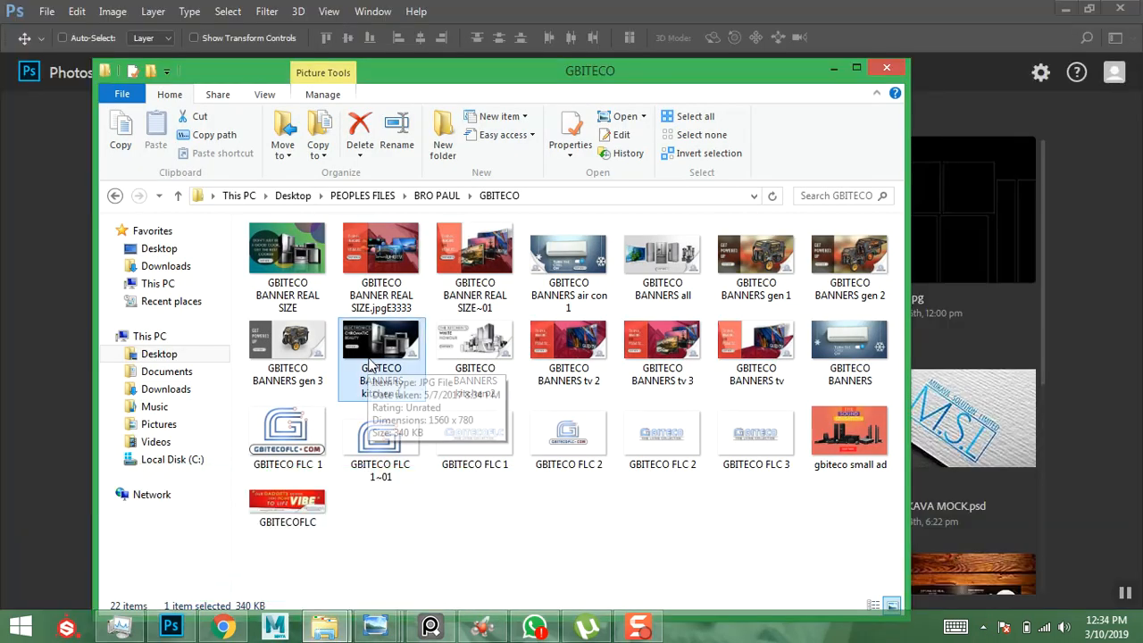
pyautogui.hotkey('alt', 'Tab')
pyautogui.hotkey('ctrl', 'n')
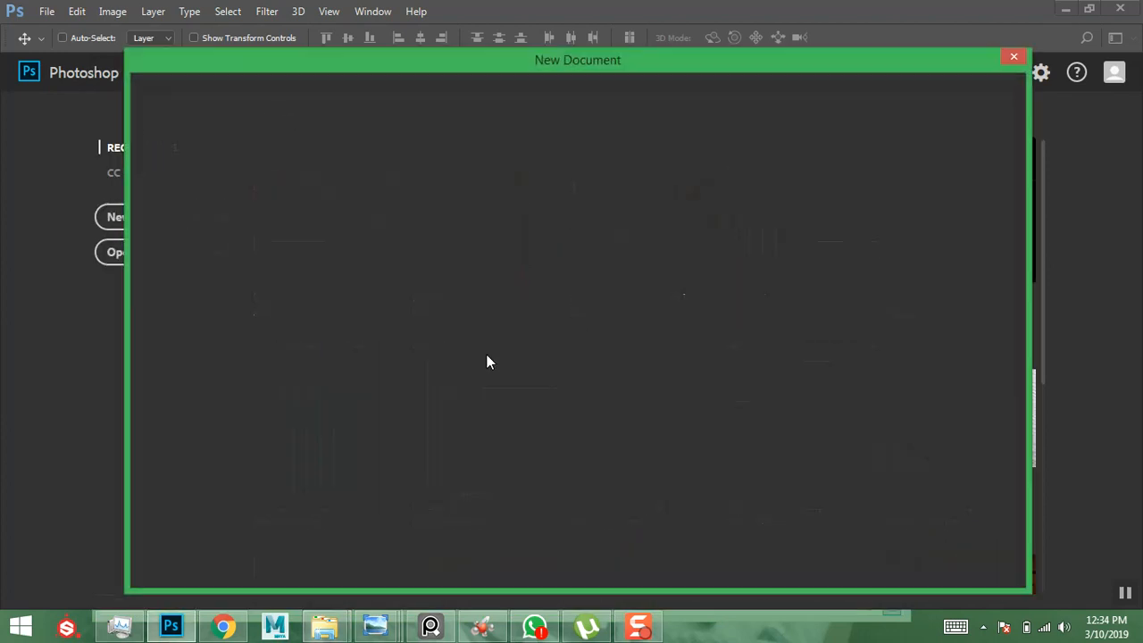
pyautogui.moveTo(324, 628)
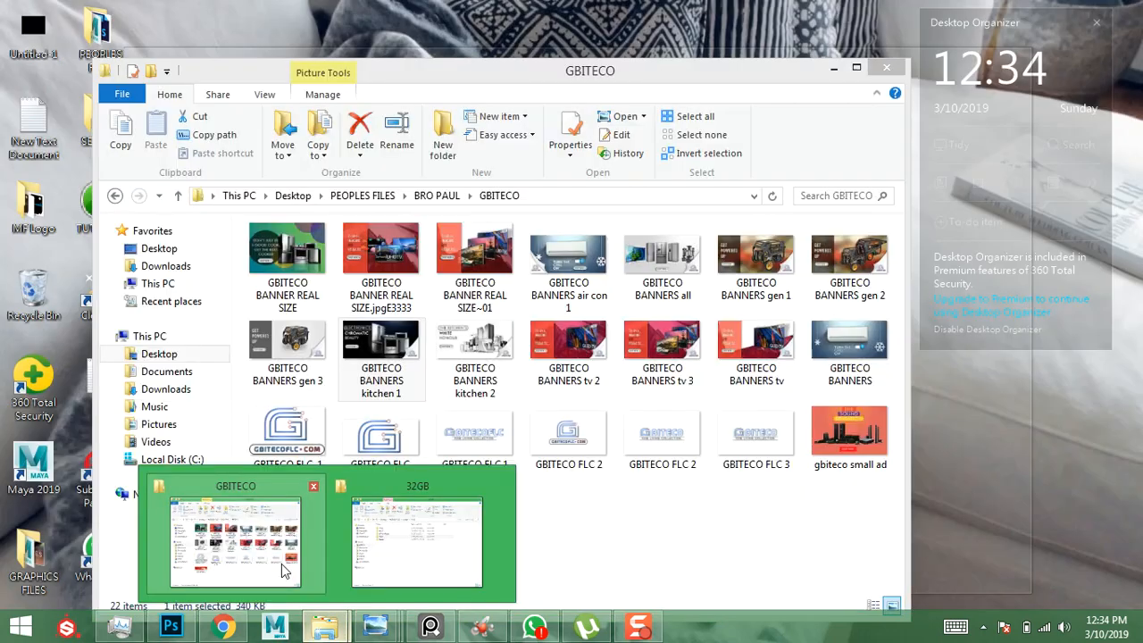
pyautogui.click(281, 563)
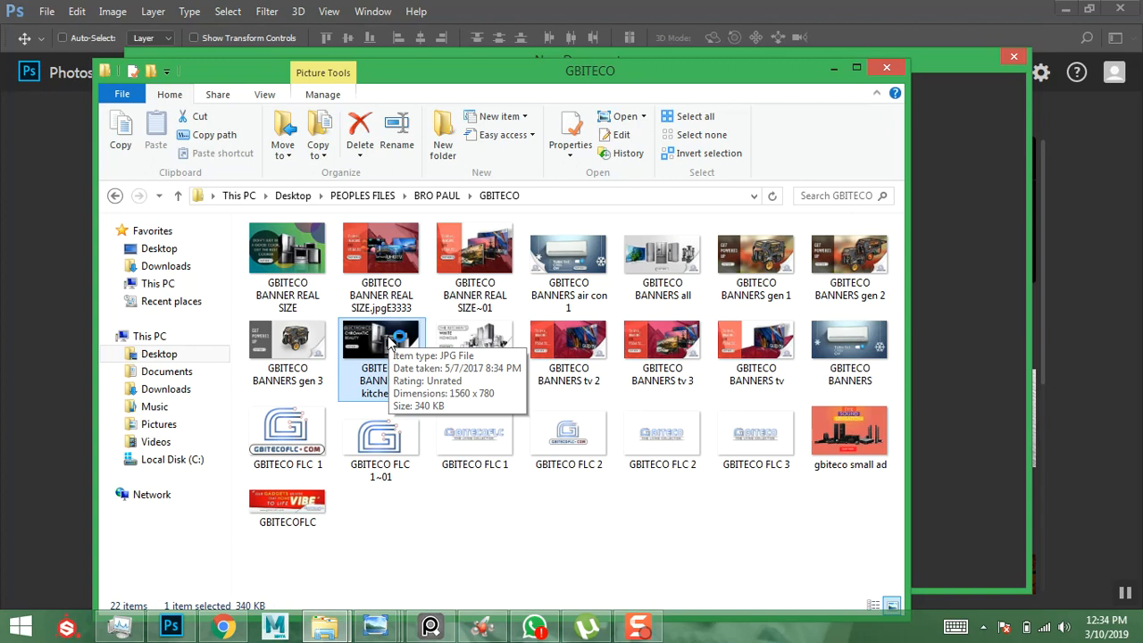
pyautogui.click(925, 61)
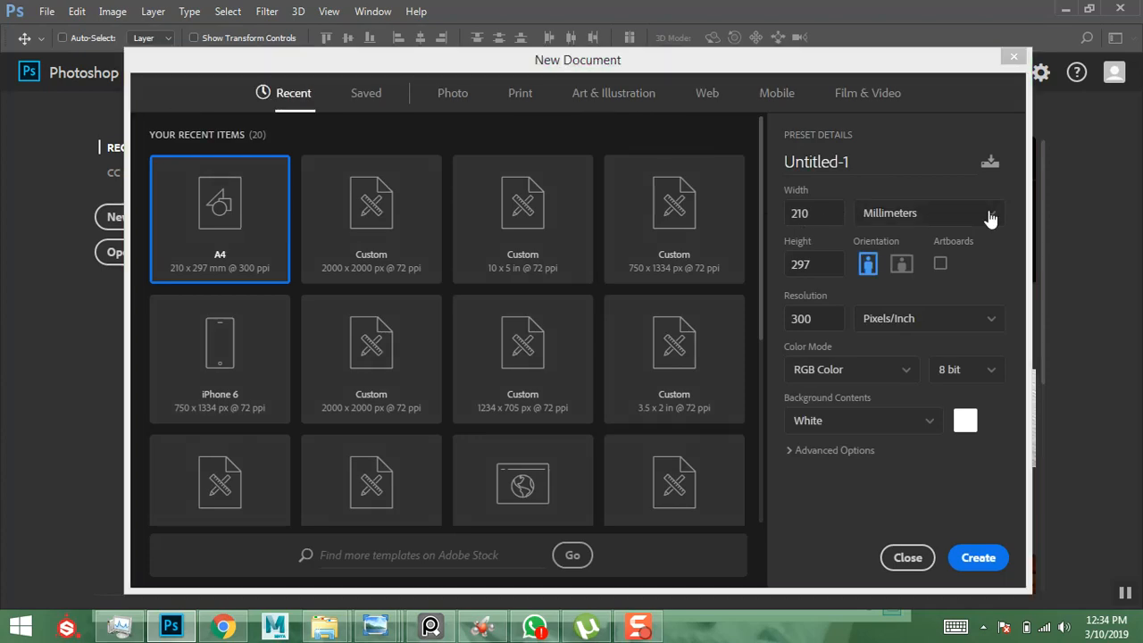
pyautogui.click(991, 219)
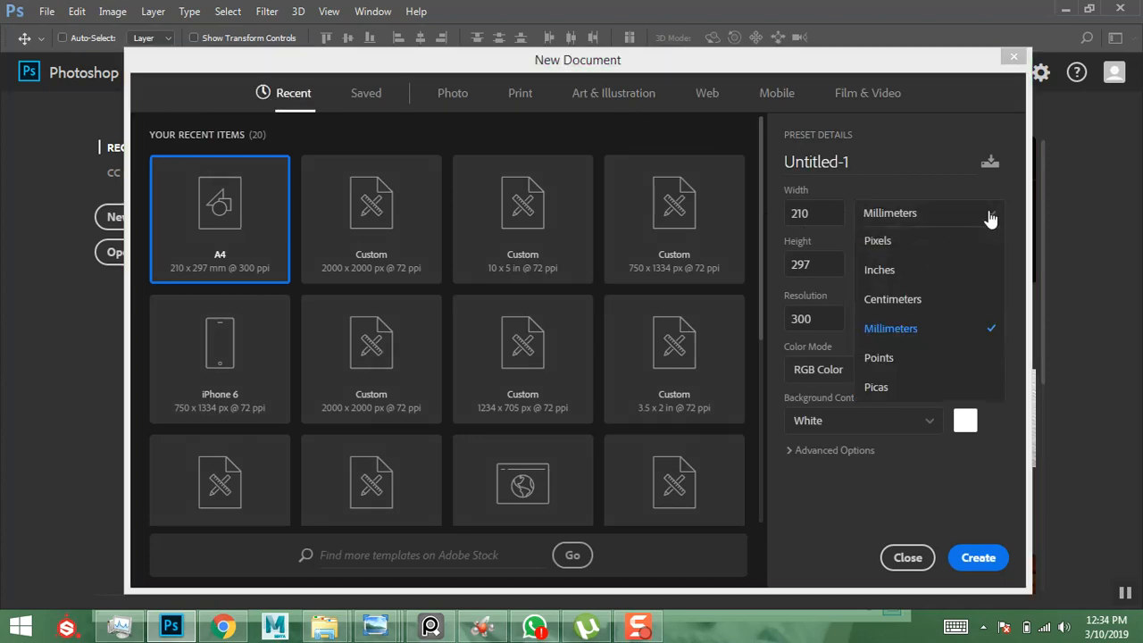
pyautogui.click(912, 247)
pyautogui.doubleClick(829, 214)
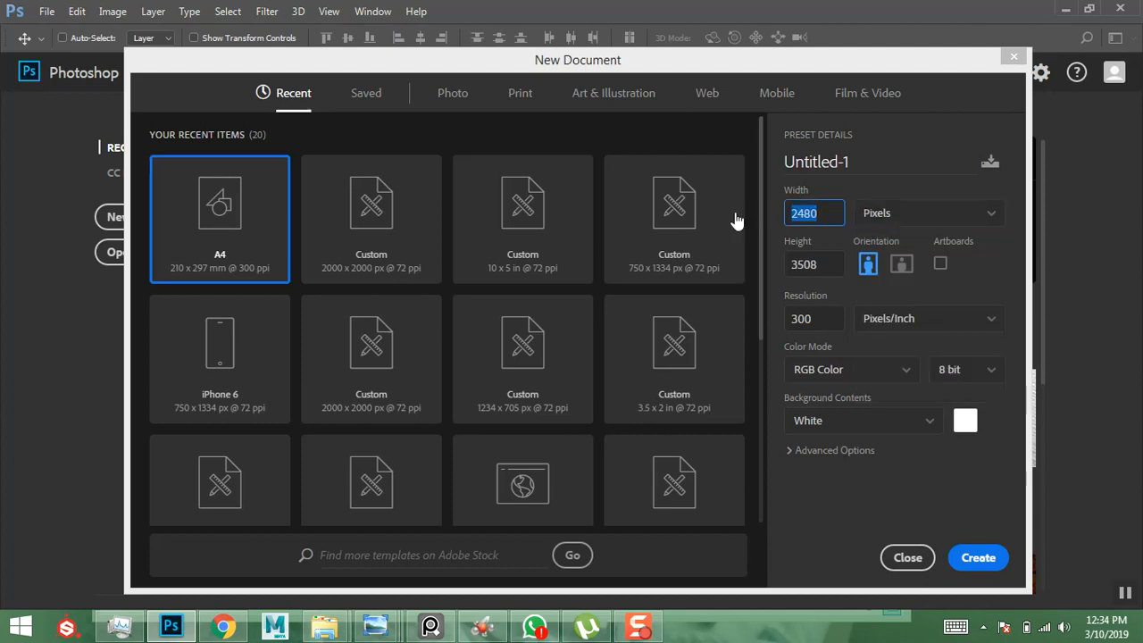
pyautogui.write('1560')
pyautogui.press('Tab')
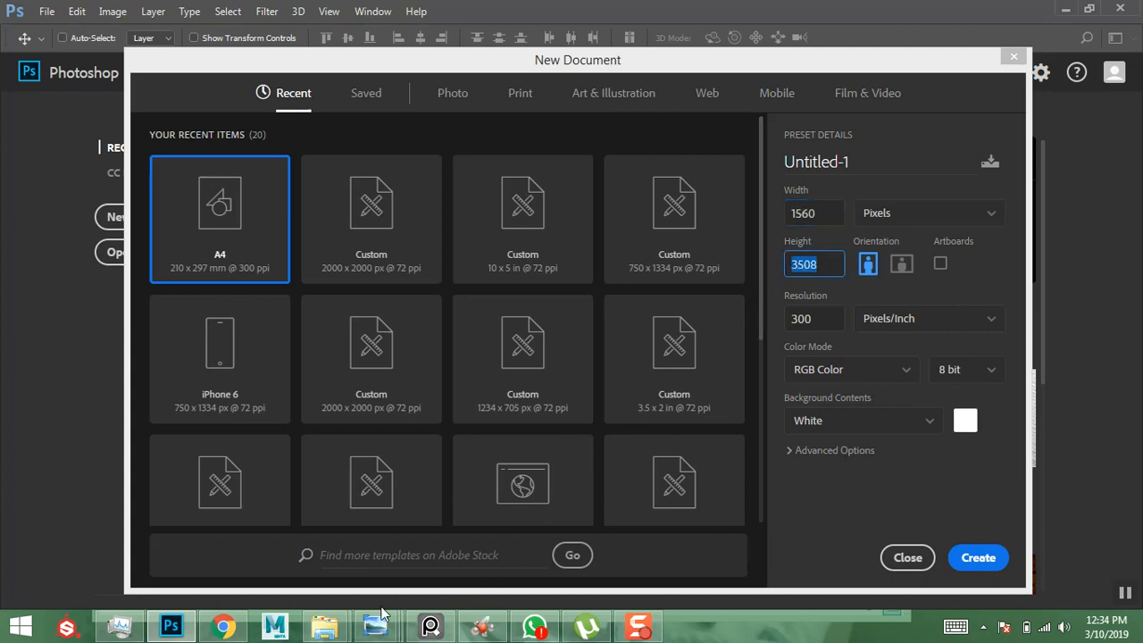
# - Set the height to 780 pixels and the resolution to 100 pixels/inch
pyautogui.moveTo(324, 625)
pyautogui.click(295, 575)
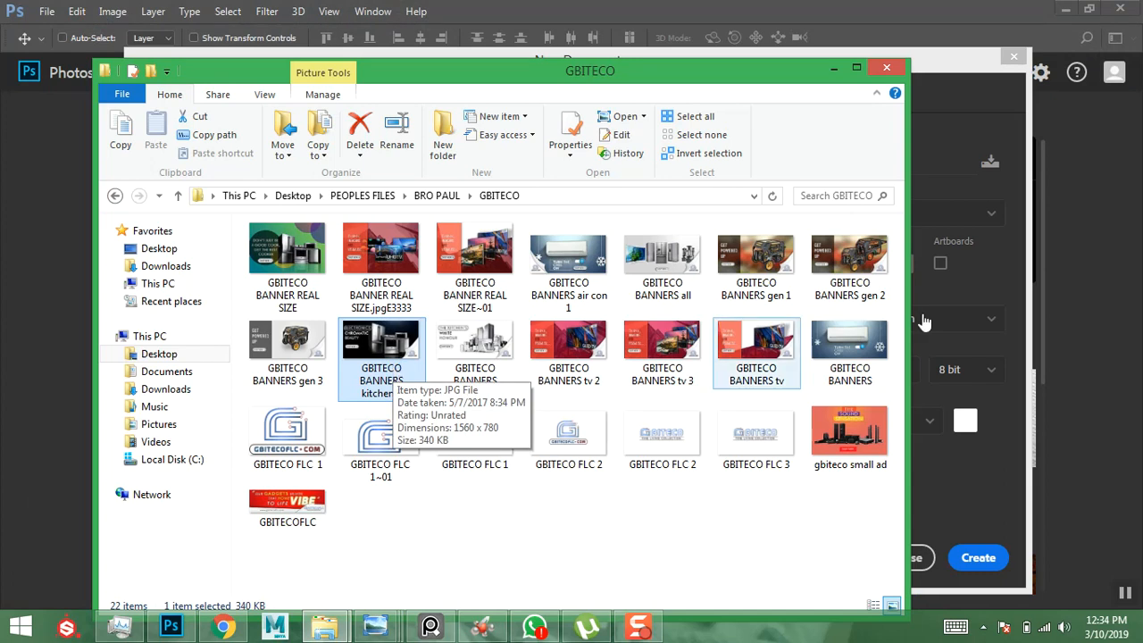
pyautogui.click(976, 283)
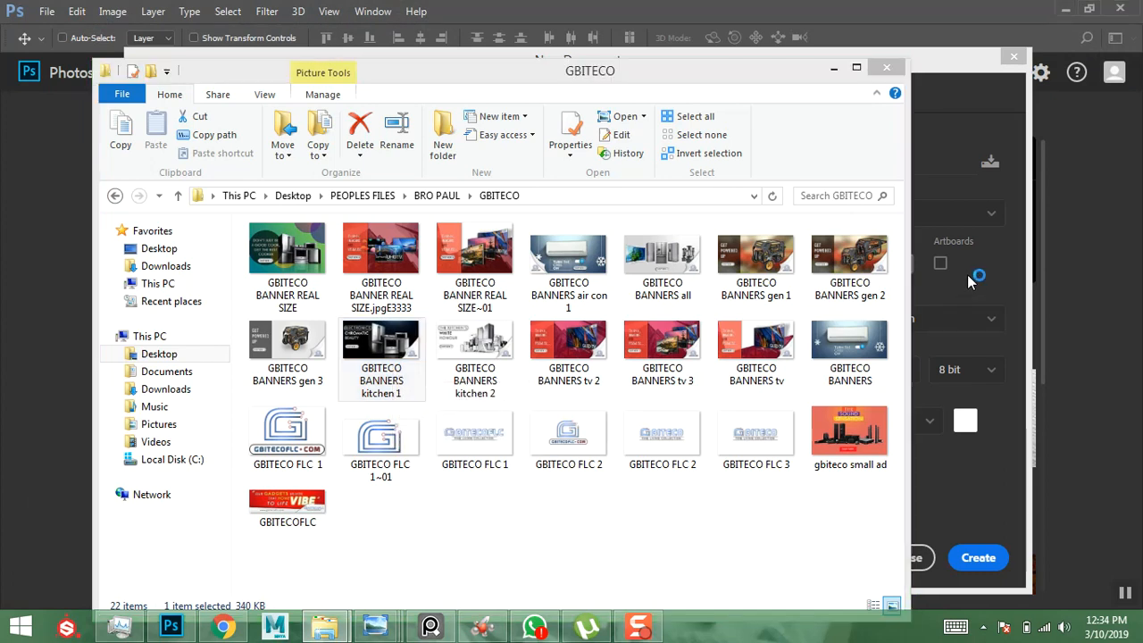
pyautogui.click(942, 71)
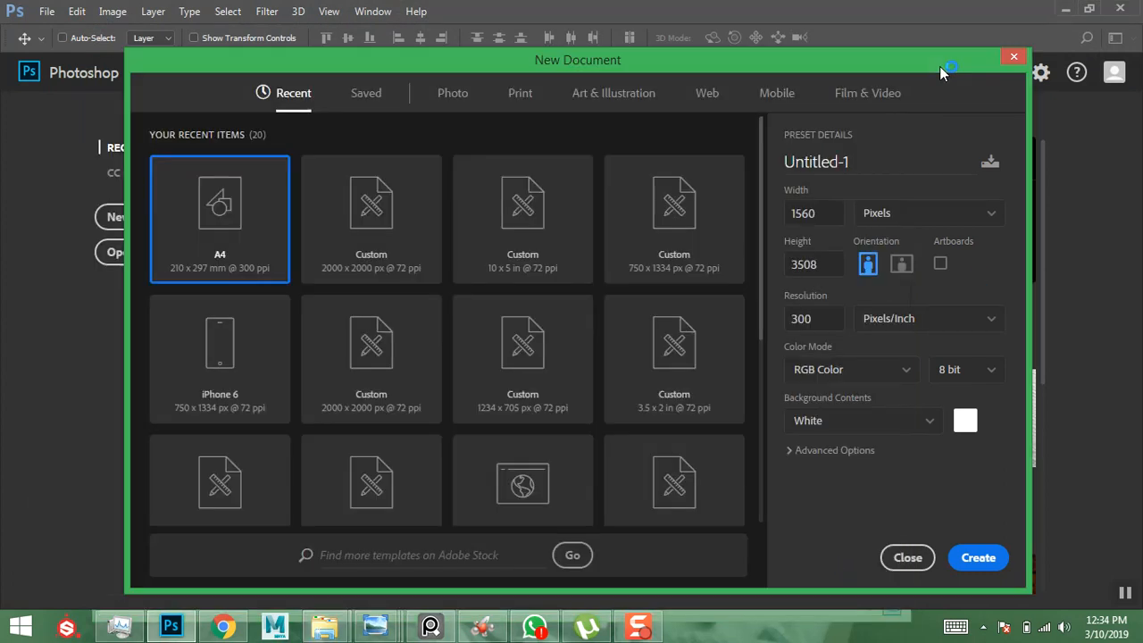
pyautogui.click(838, 268)
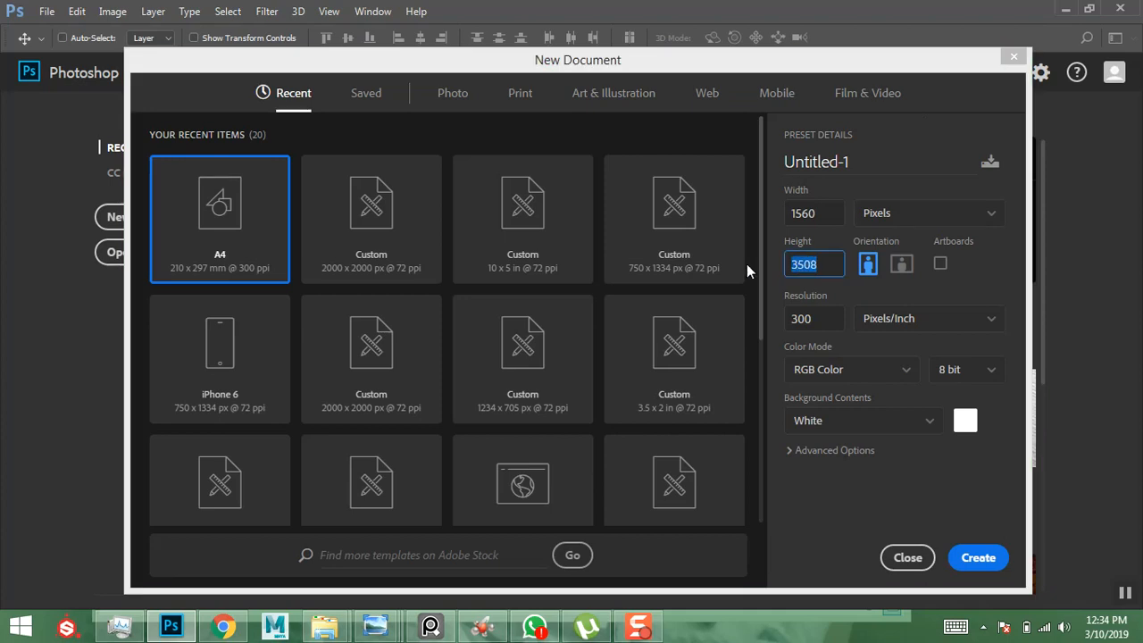
pyautogui.write('780')
pyautogui.press('Tab')
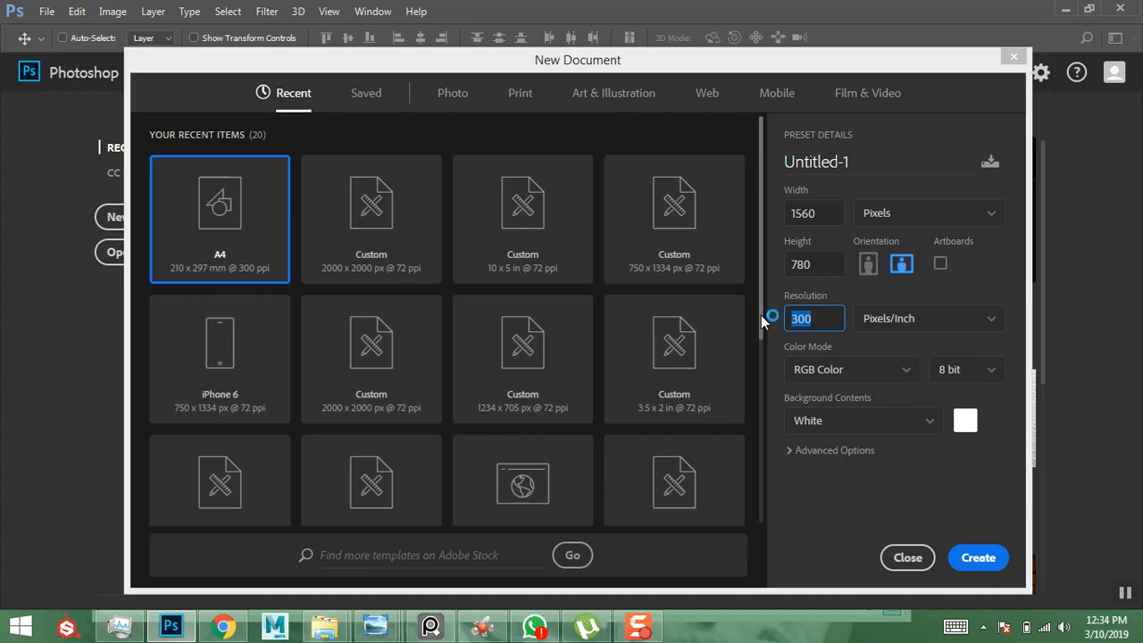
pyautogui.write('100')
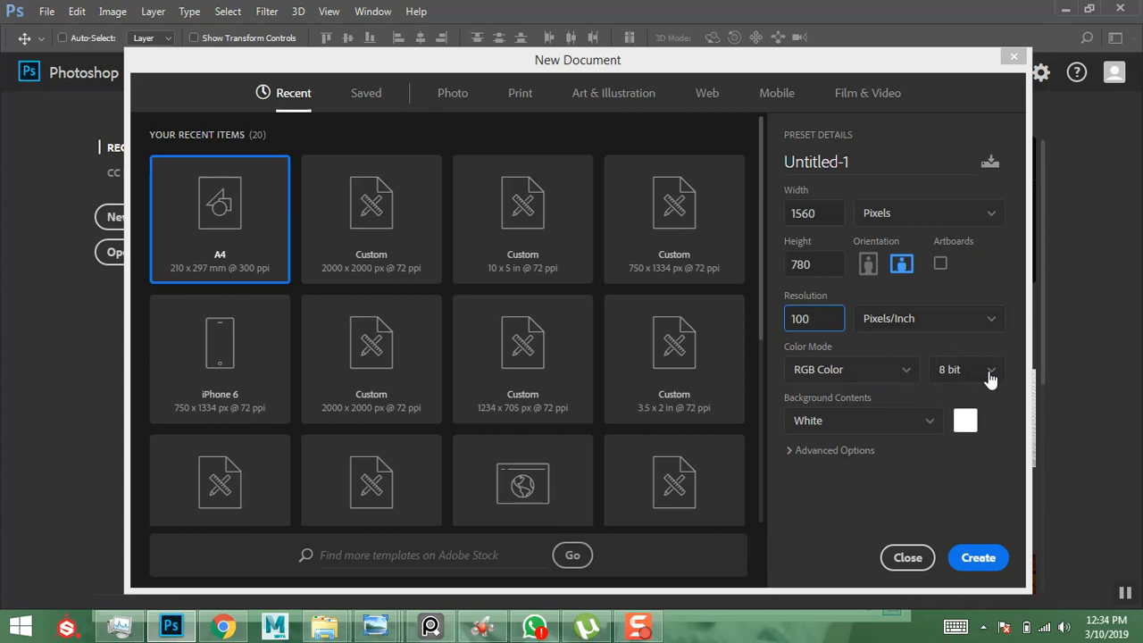
pyautogui.click(907, 420)
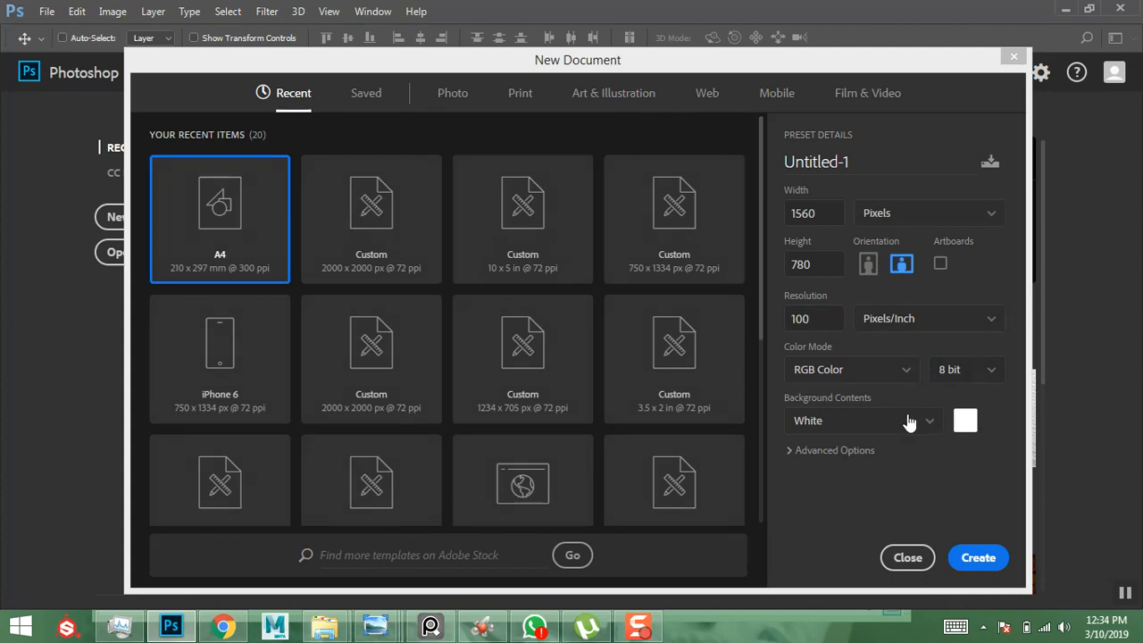
# - Create the 1560 × 780 document, fit it on screen, and unlock the background as Layer 0
pyautogui.click(979, 563)
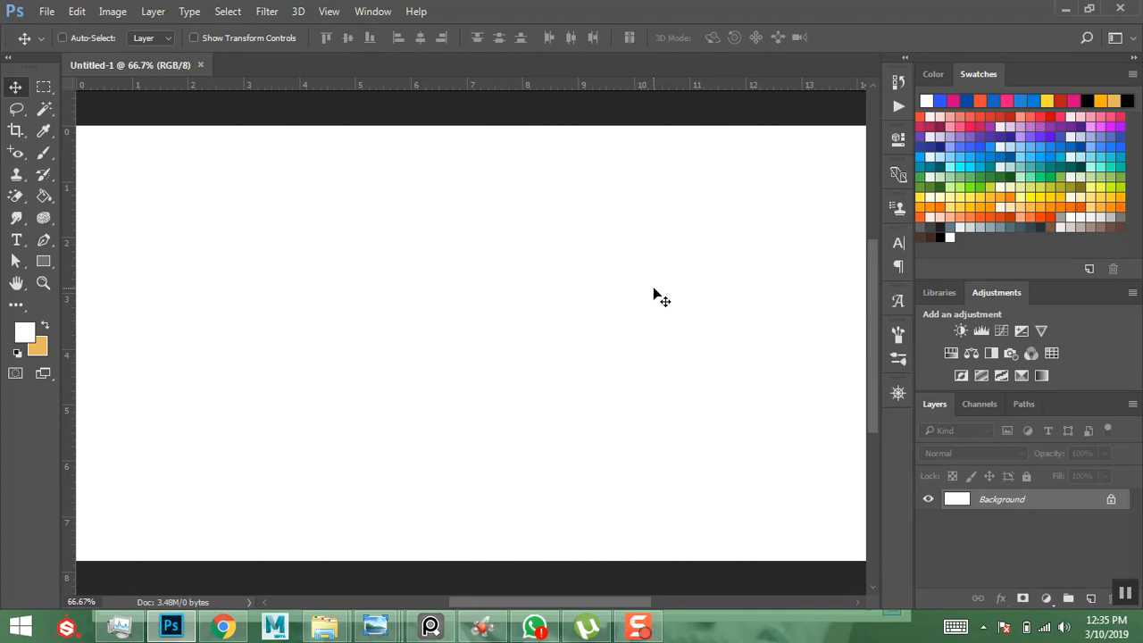
pyautogui.hotkey('ctrl', '0')
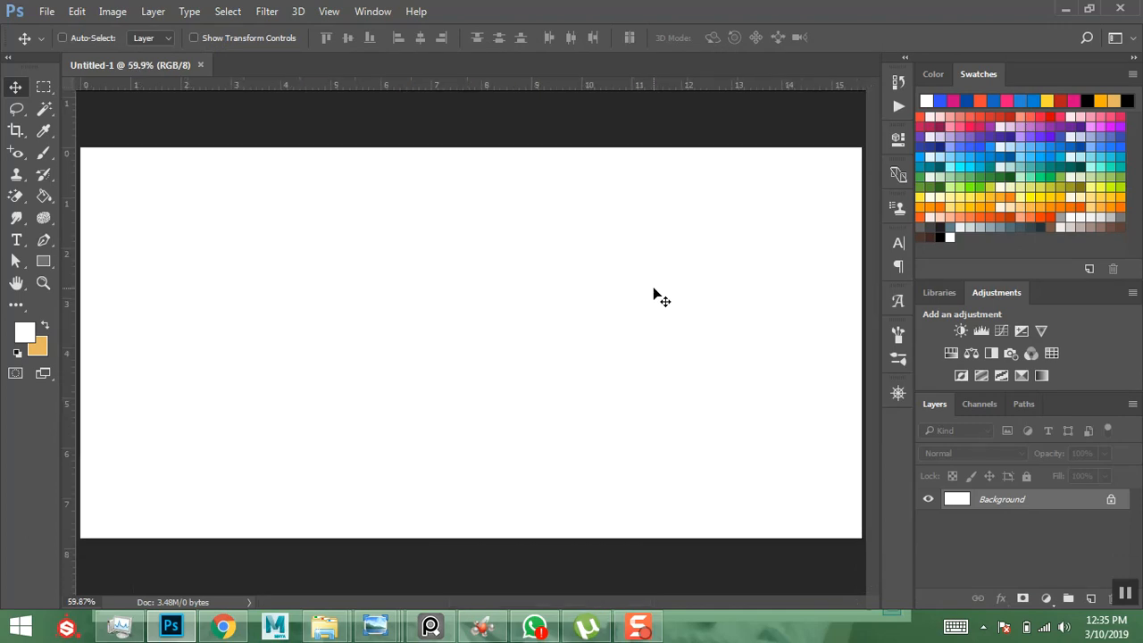
pyautogui.click(43, 283)
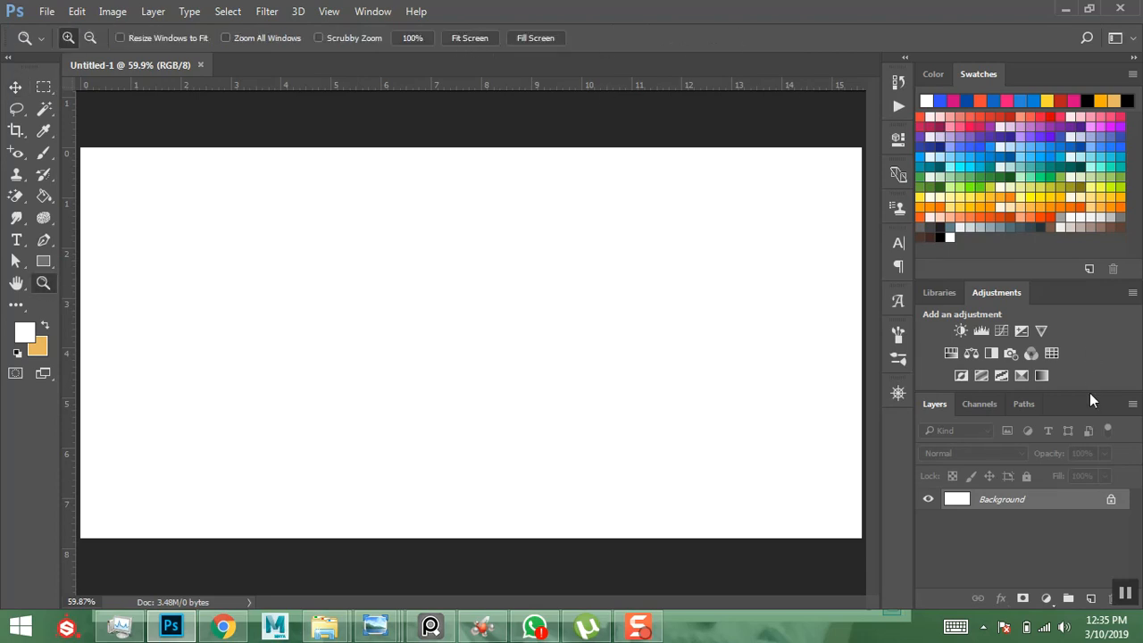
pyautogui.click(1112, 500)
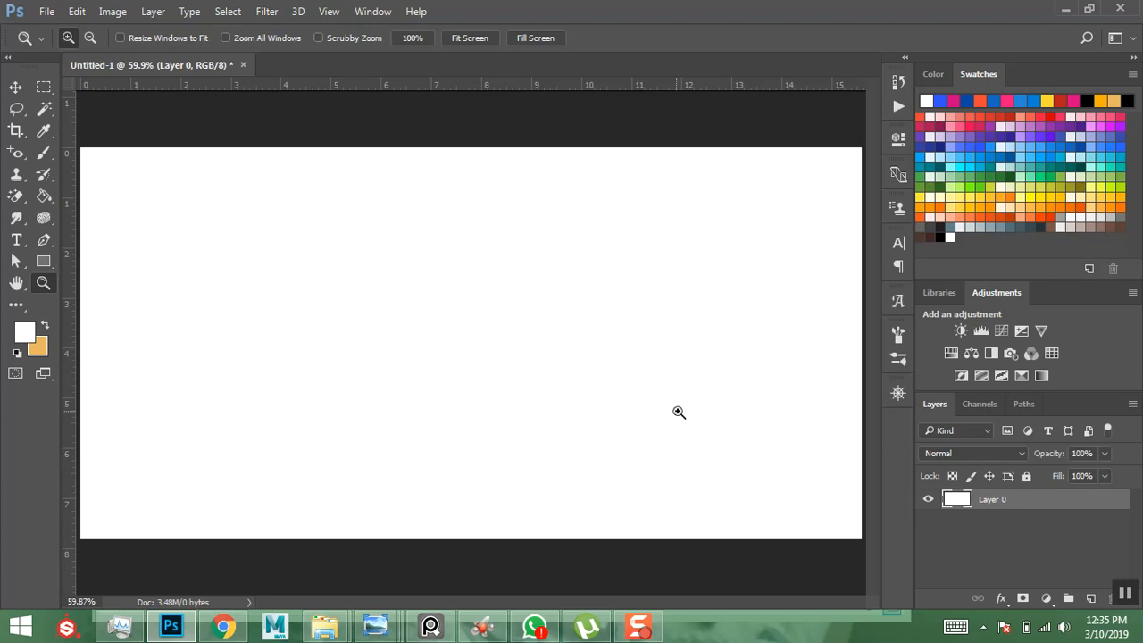
# - Fill Layer 0 with the custom colour 000000 through Edit > Fill
pyautogui.click(78, 11)
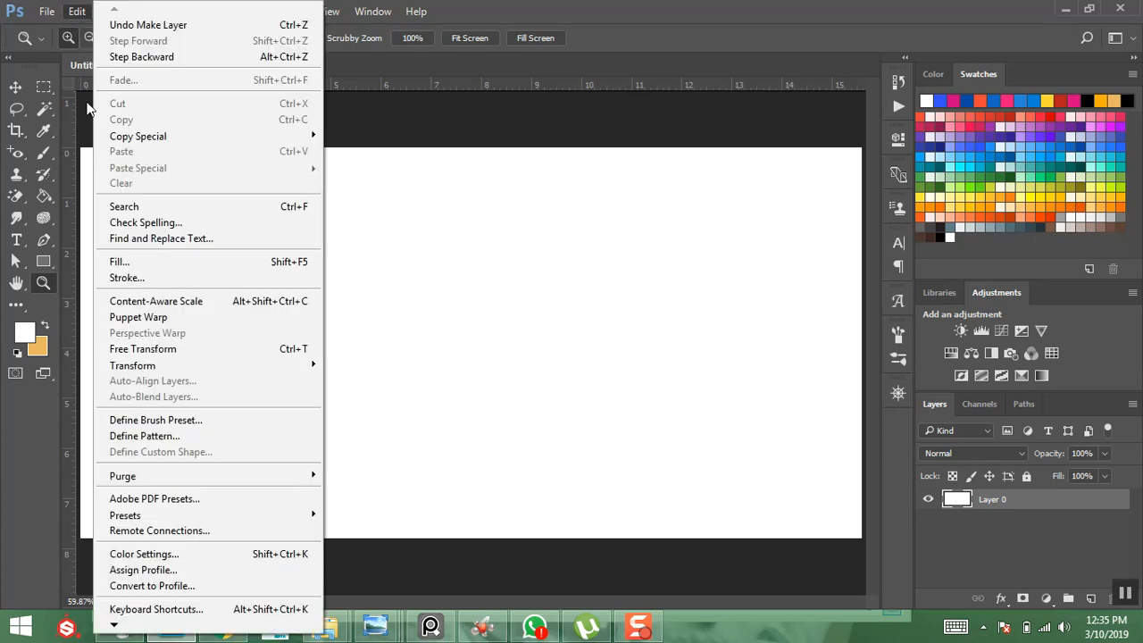
pyautogui.click(119, 261)
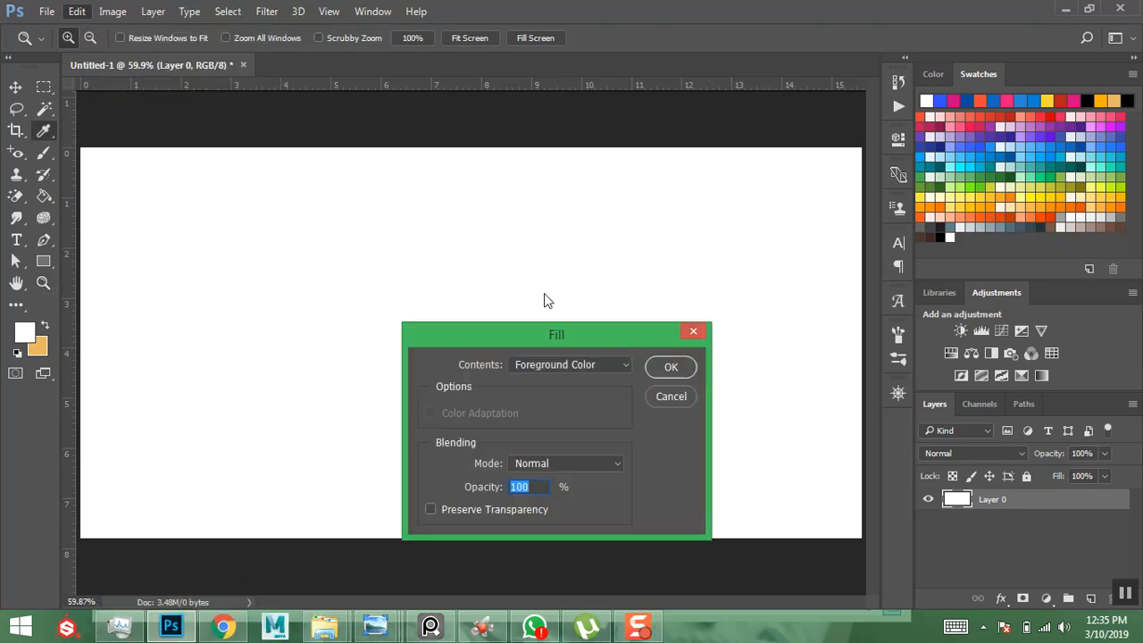
pyautogui.moveTo(578, 338); pyautogui.dragTo(584, 199)
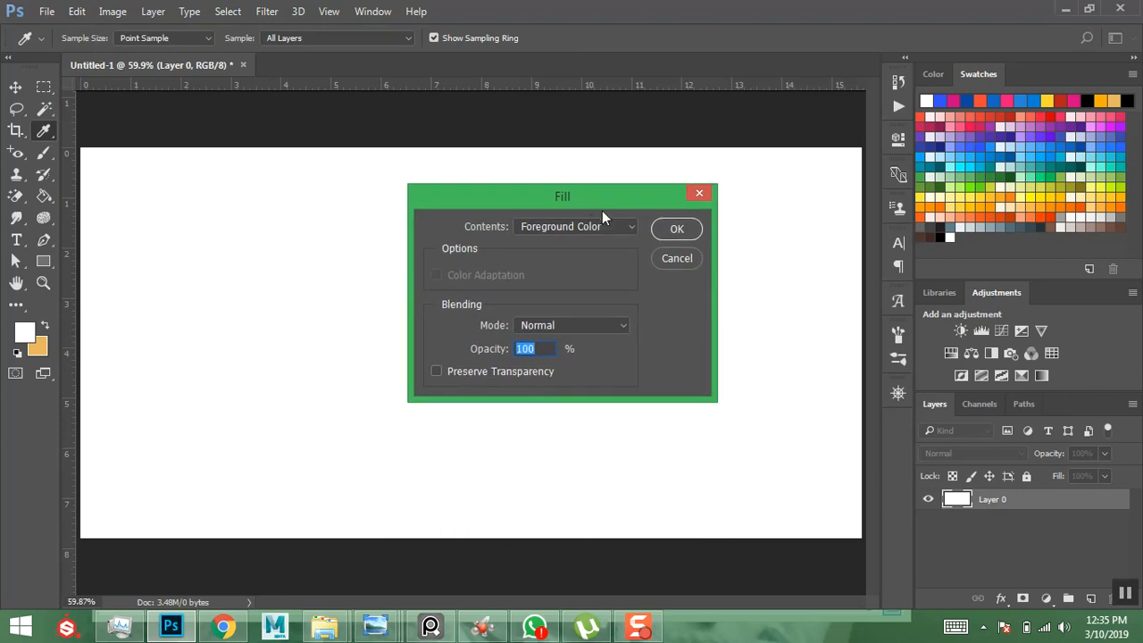
pyautogui.click(629, 225)
pyautogui.click(569, 270)
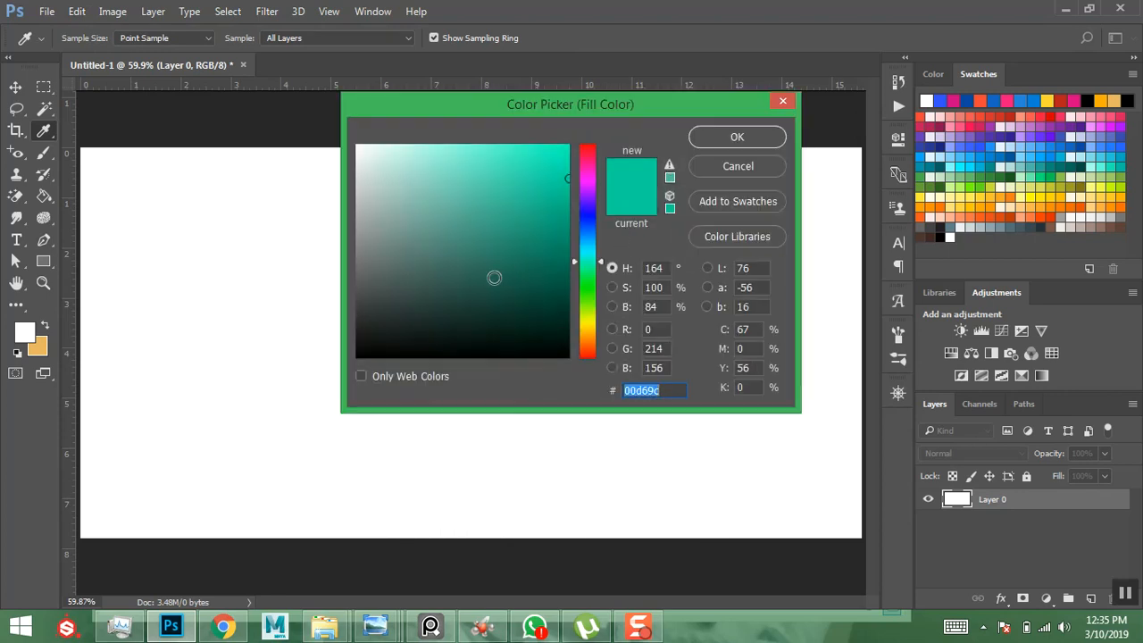
pyautogui.write('000000')
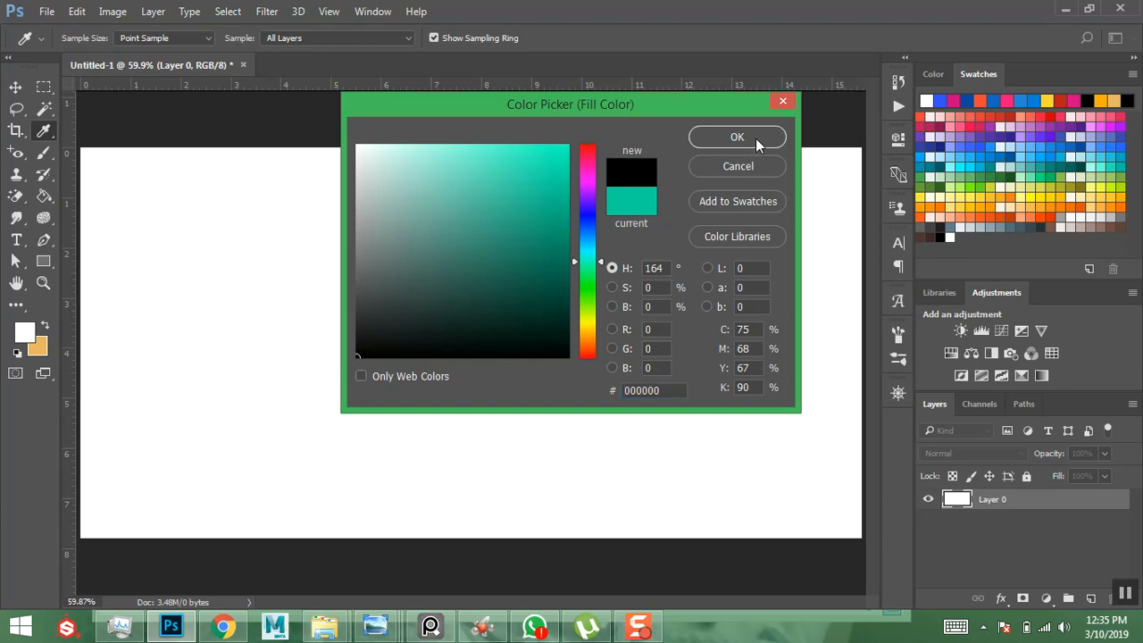
pyautogui.click(756, 138)
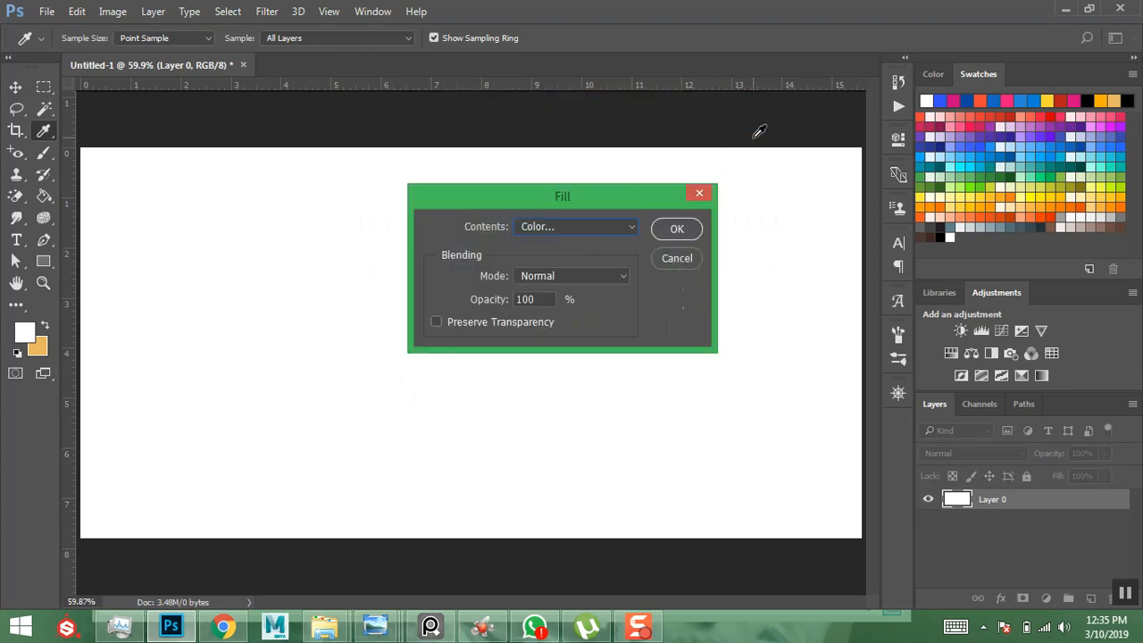
pyautogui.click(685, 226)
pyautogui.press('z')
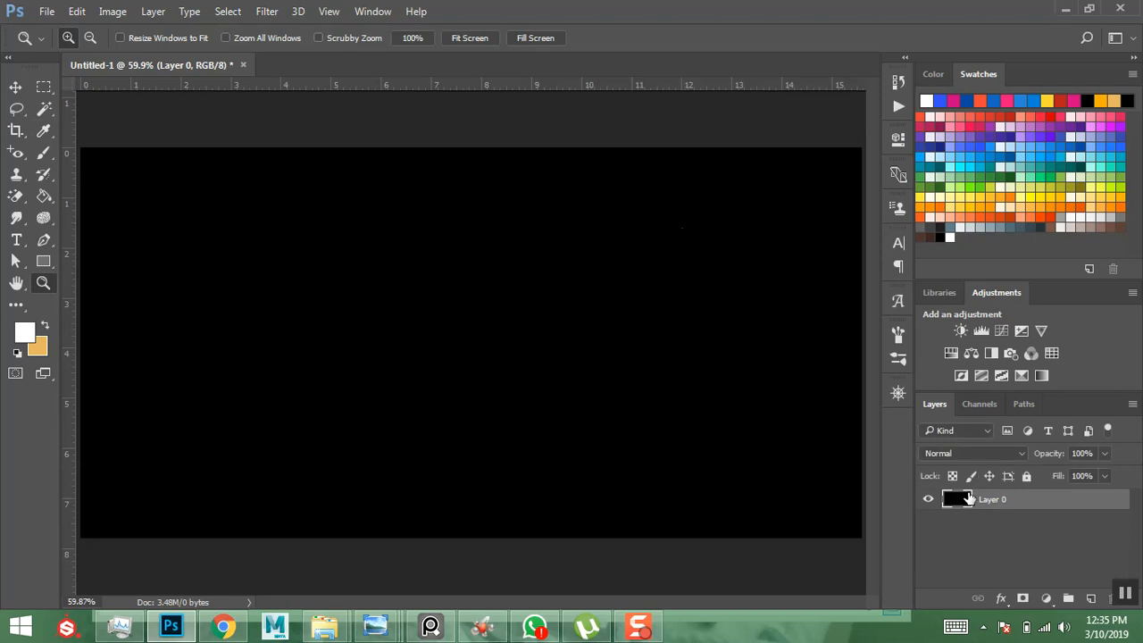
pyautogui.hotkey('ctrl', 'z')
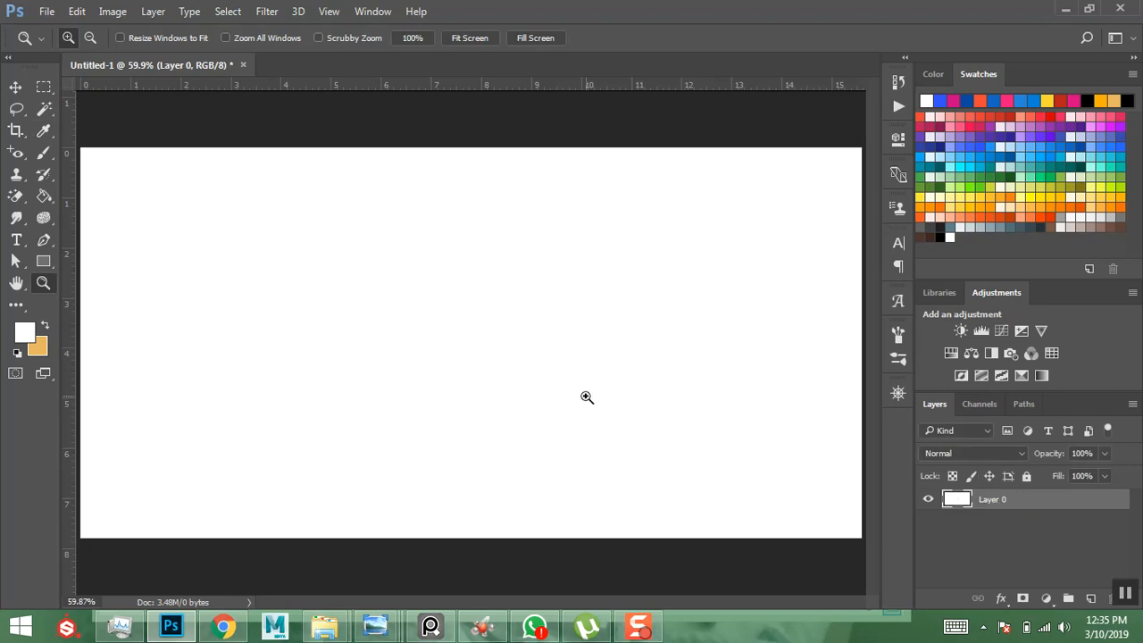
# - Reset colours to black and white and fill Layer 0 black with Alt+Backspace
pyautogui.click(16, 353)
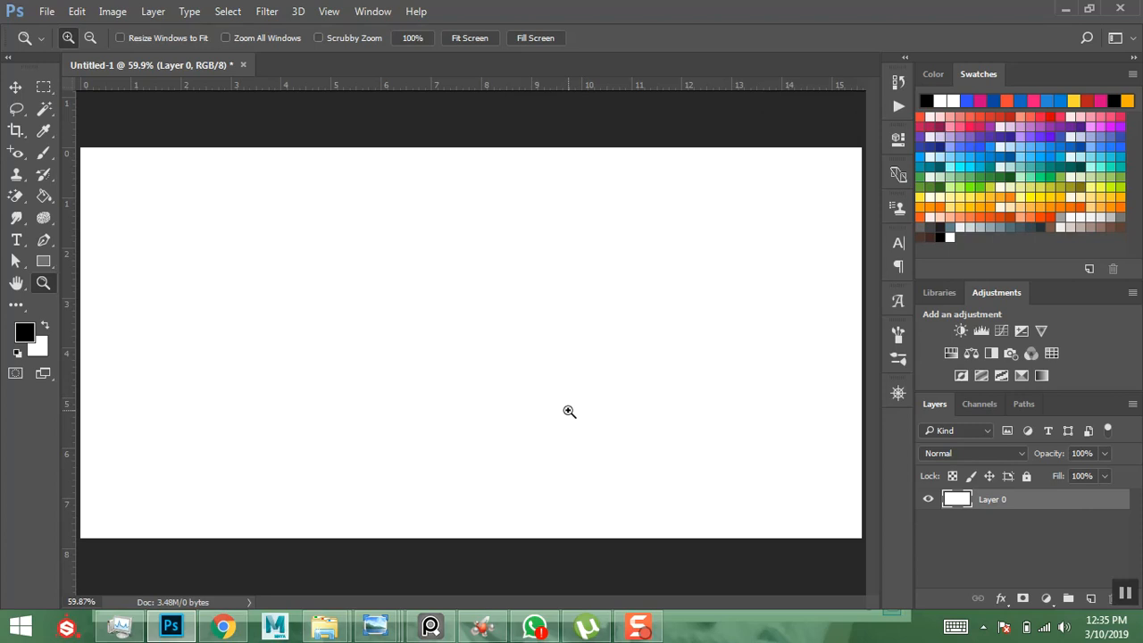
pyautogui.press('alt')
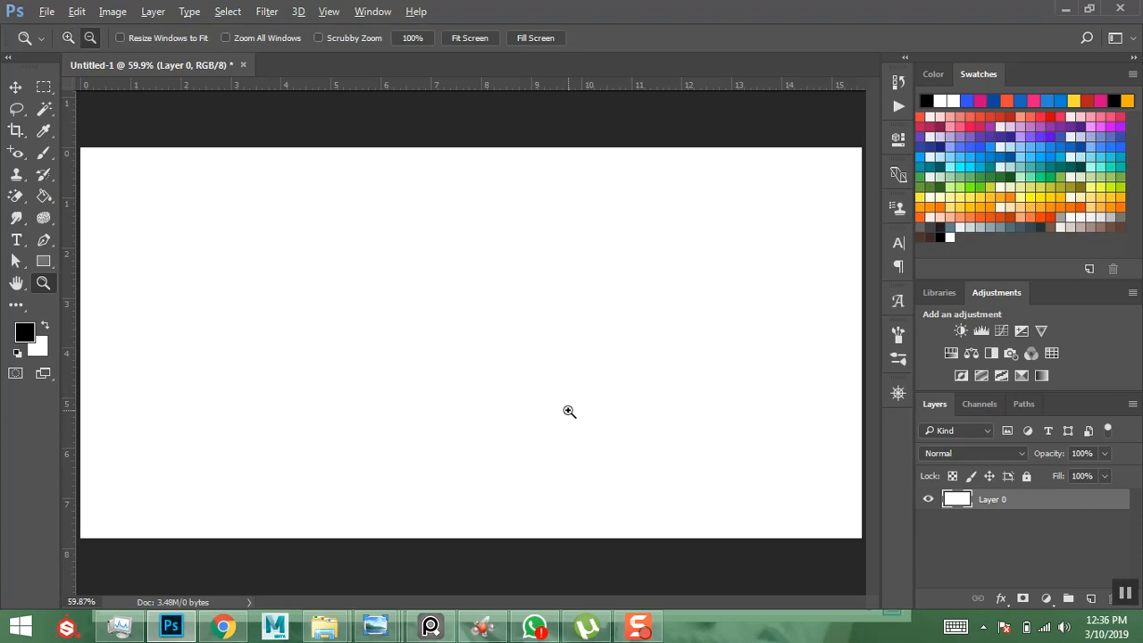
pyautogui.hotkey('alt', 'BackSpace')
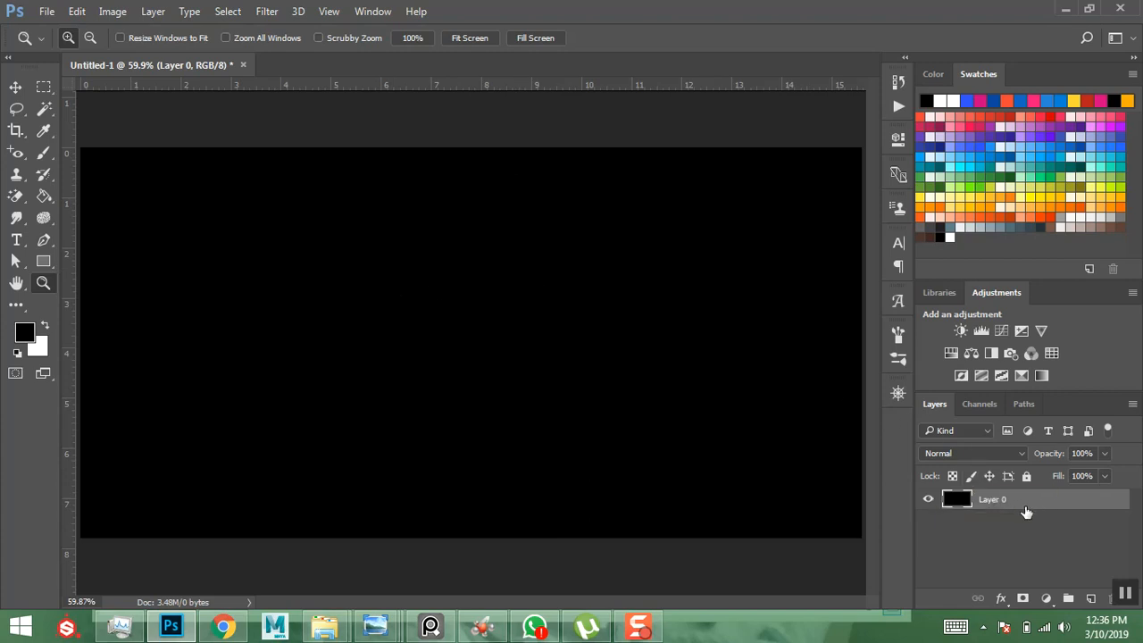
pyautogui.click(1071, 513)
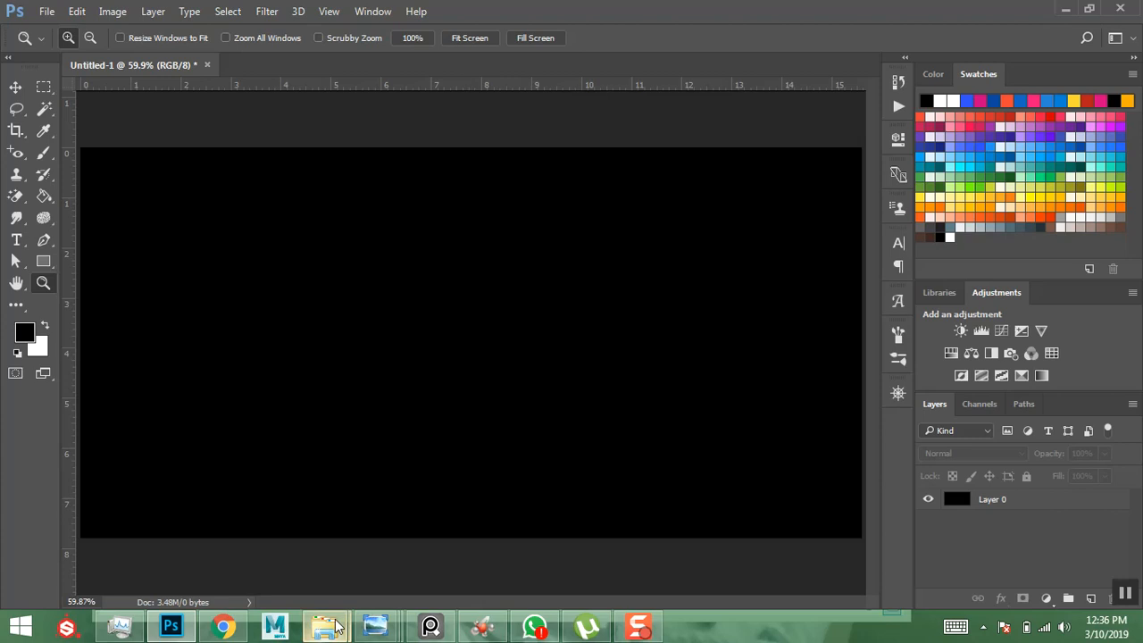
# - Bring File Explorer forward, open Downloads > ADS, and select the 5555 image
pyautogui.moveTo(329, 621)
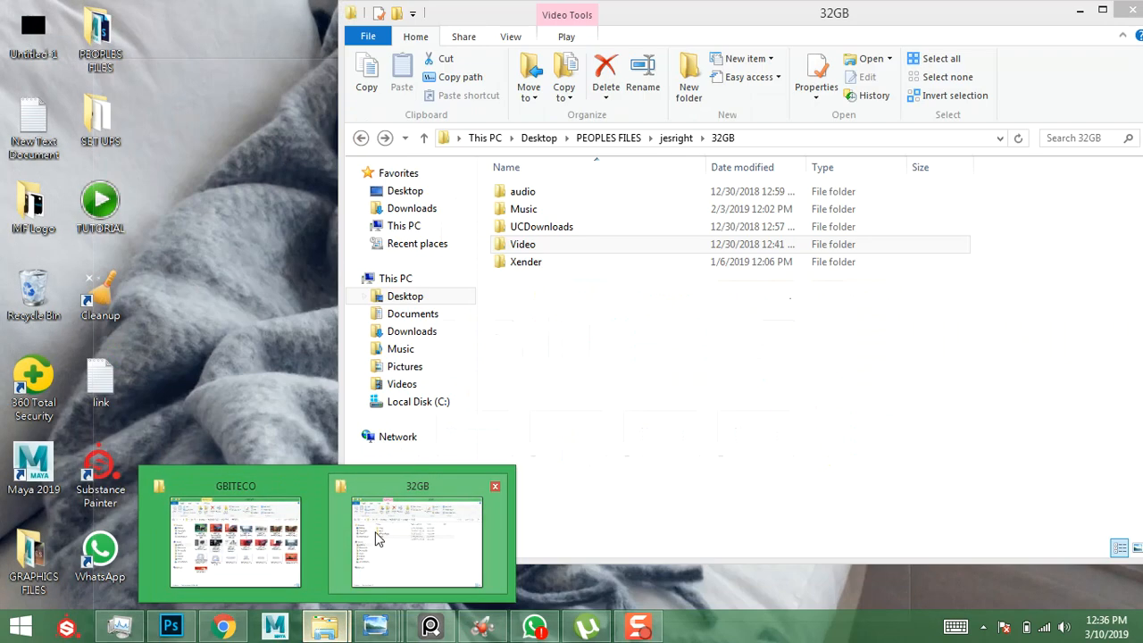
pyautogui.click(376, 537)
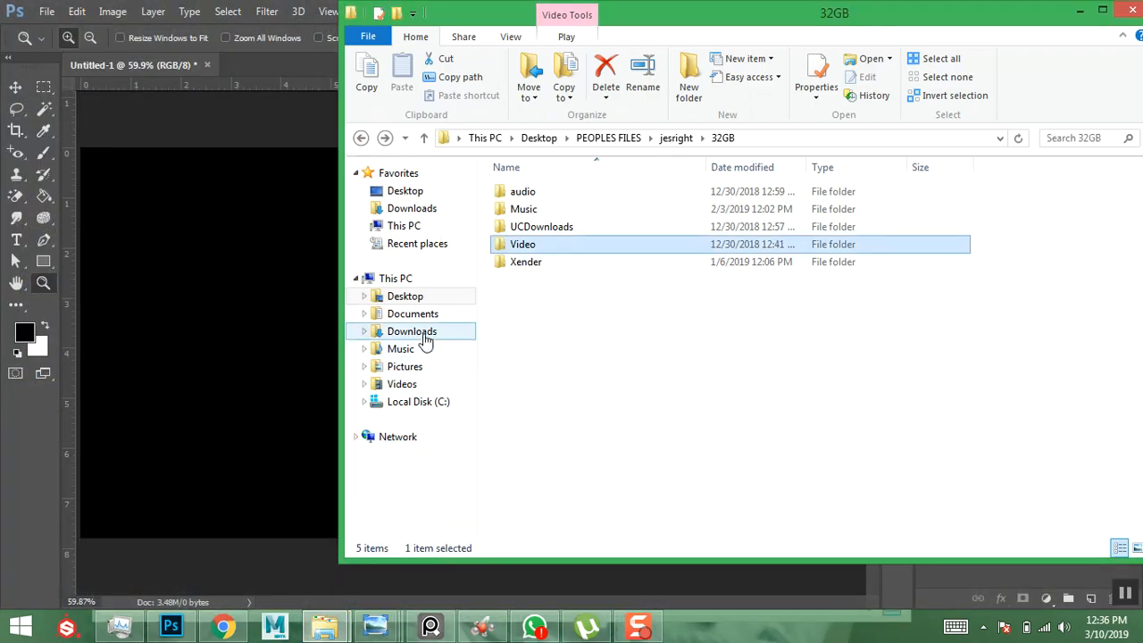
pyautogui.click(420, 331)
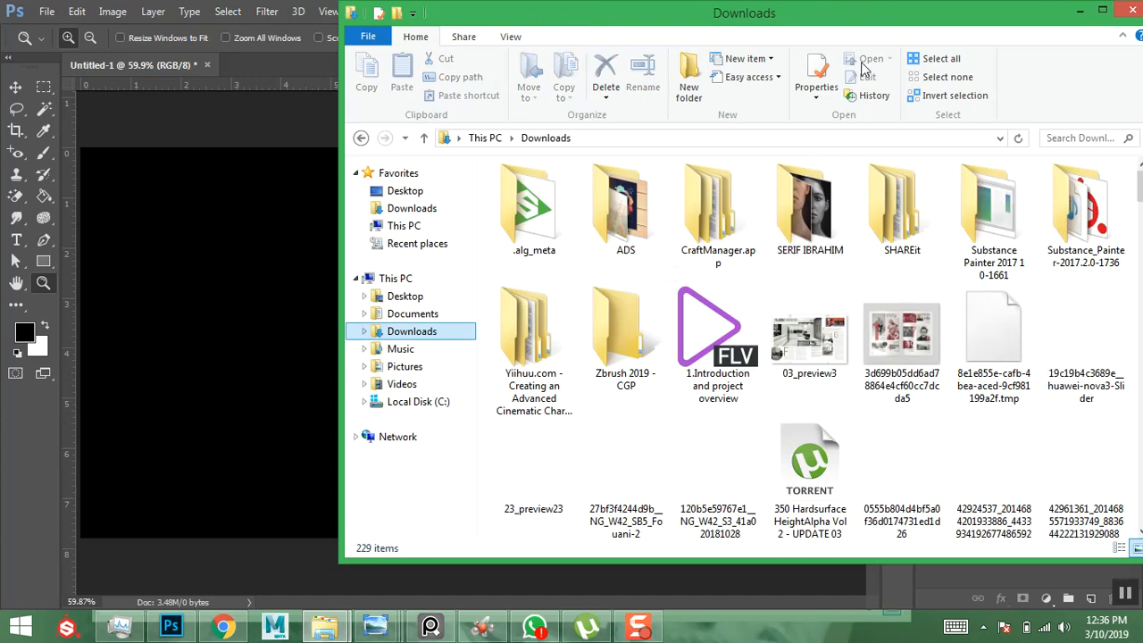
pyautogui.moveTo(746, 4); pyautogui.dragTo(571, 16)
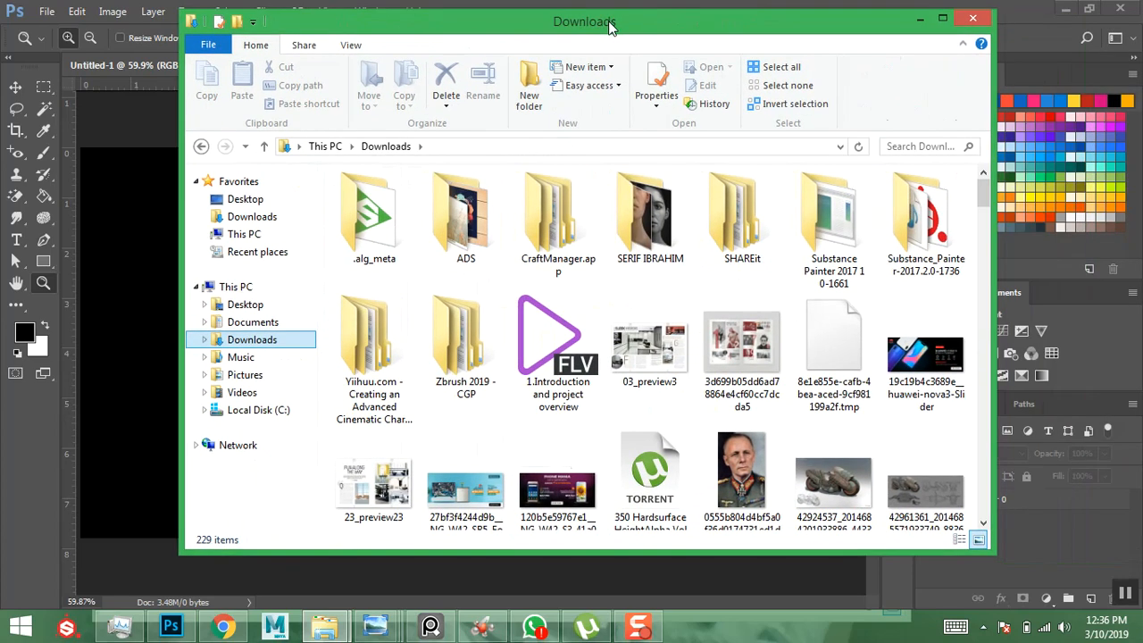
pyautogui.click(853, 375)
pyautogui.scroll(-2, 853, 375)
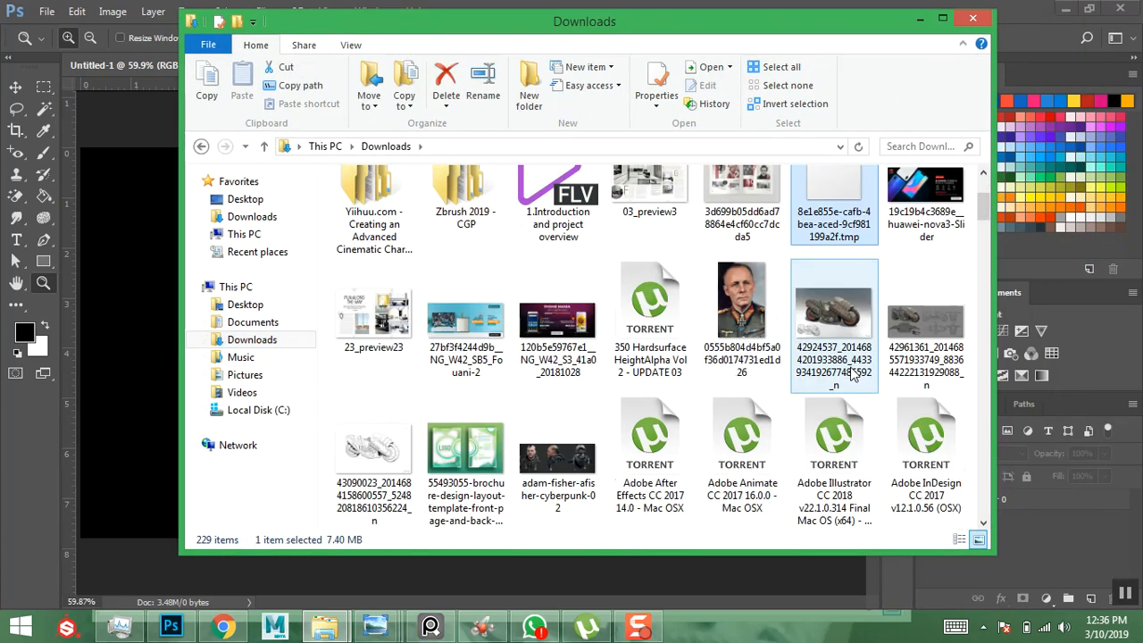
pyautogui.scroll(-3, 853, 375)
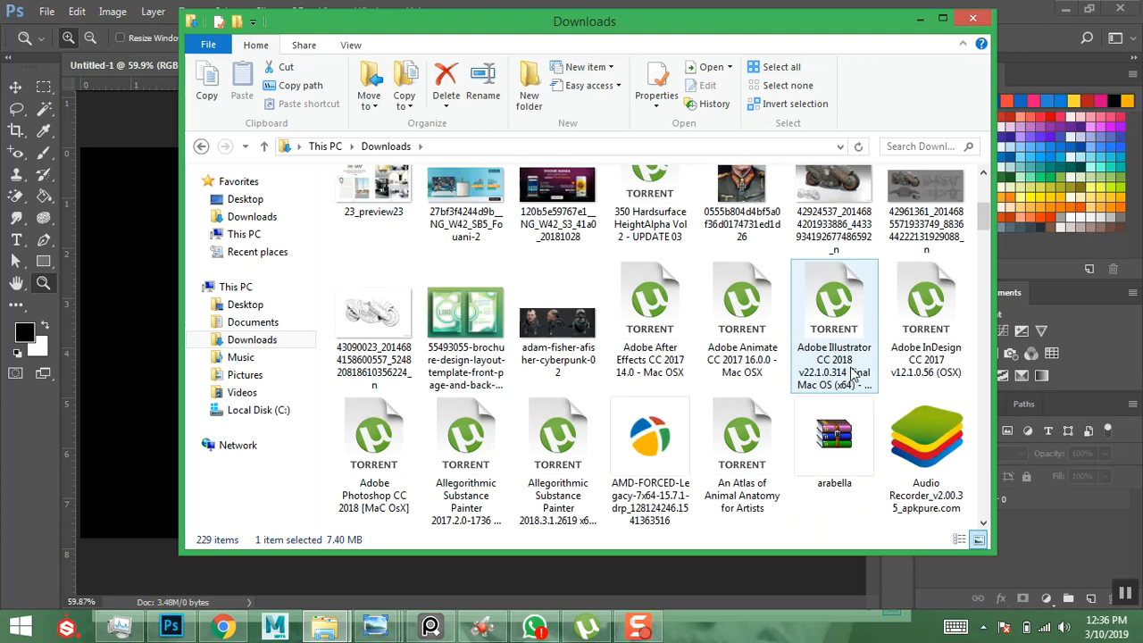
pyautogui.scroll(-2, 853, 375)
pyautogui.scroll(6, 853, 375)
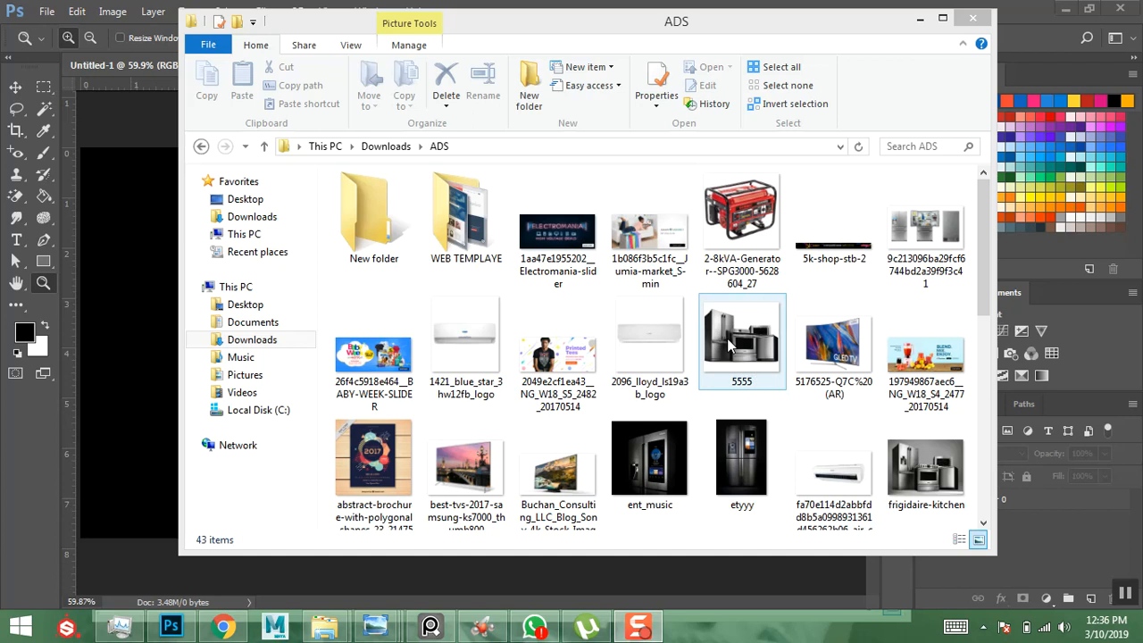
pyautogui.click(800, 348)
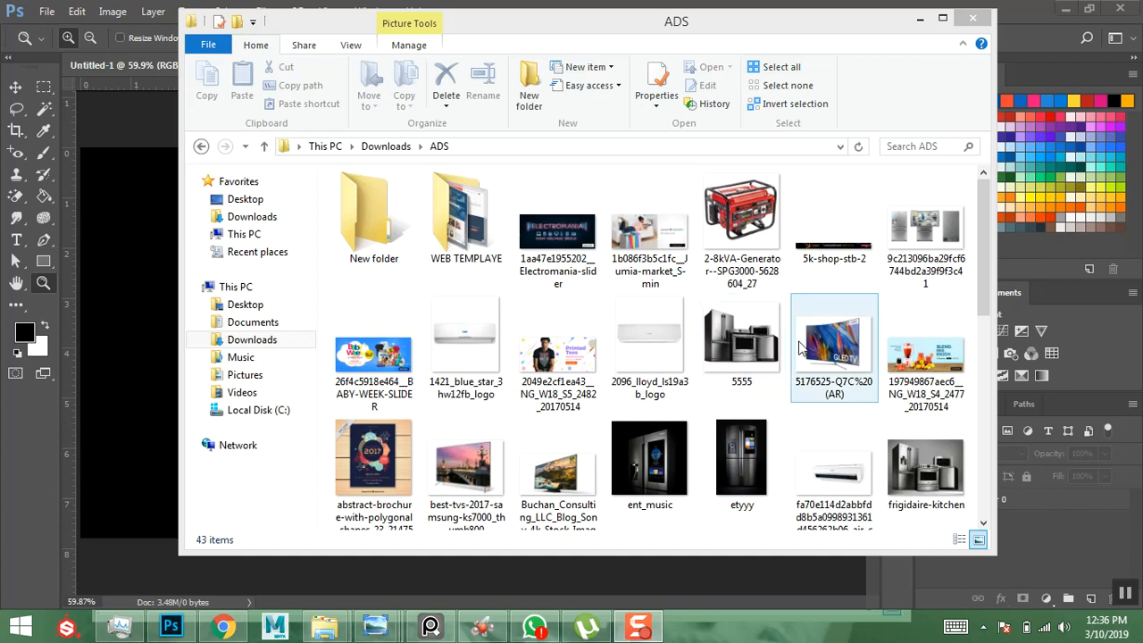
pyautogui.click(739, 341)
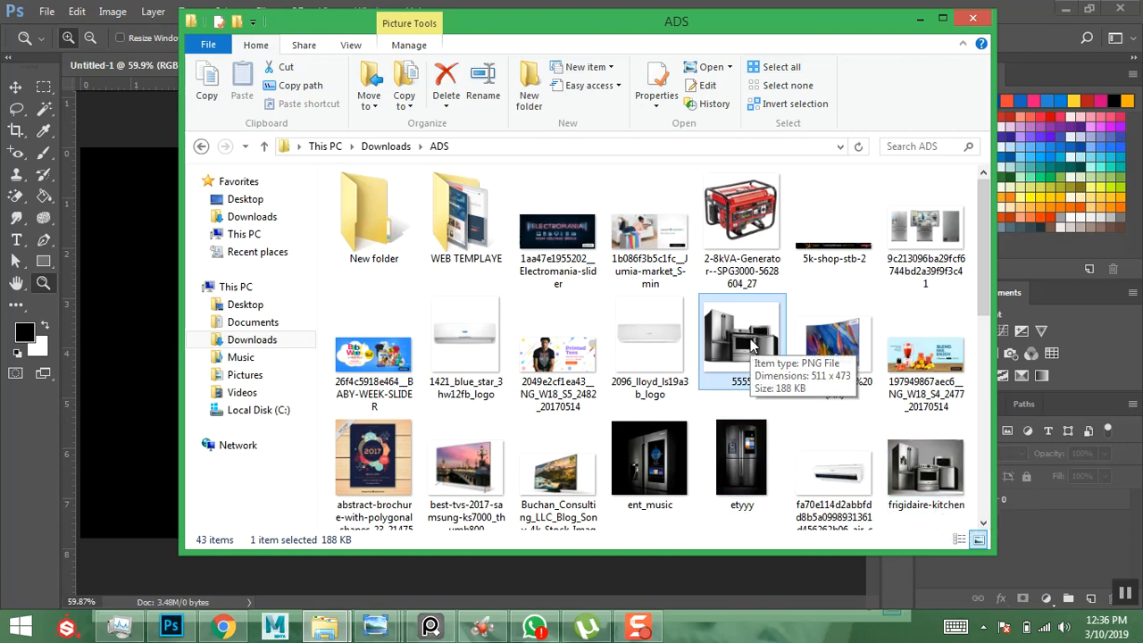
# - Drop 5555.png into the banner and scale it proportionally to about 130%
pyautogui.moveTo(750, 347); pyautogui.dragTo(130, 344)
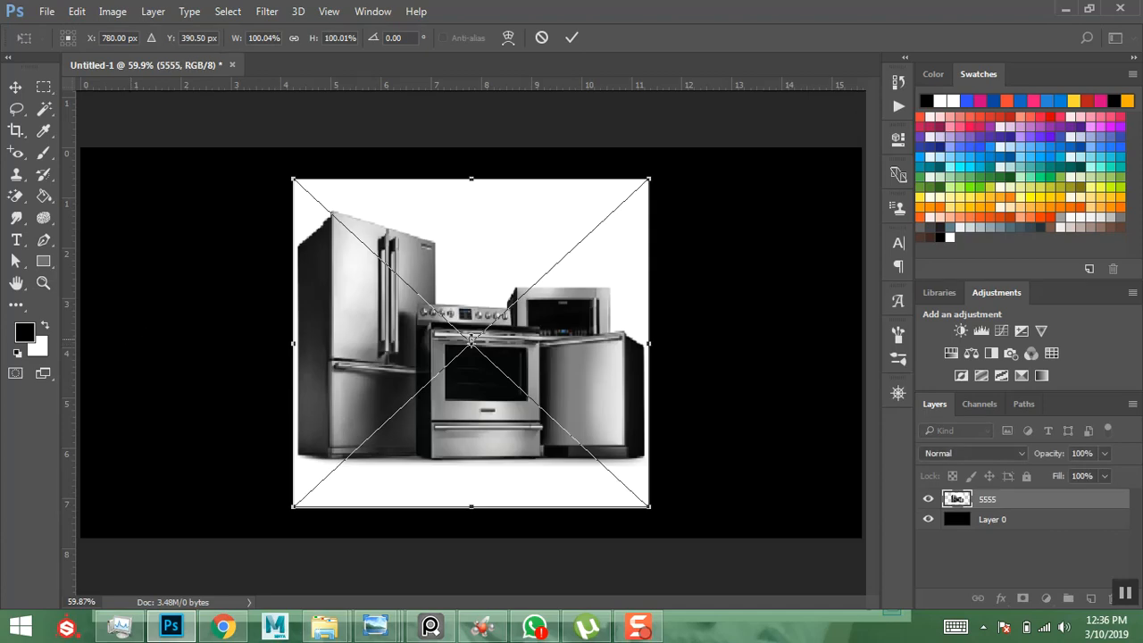
pyautogui.moveTo(649, 178); pyautogui.dragTo(694, 139)
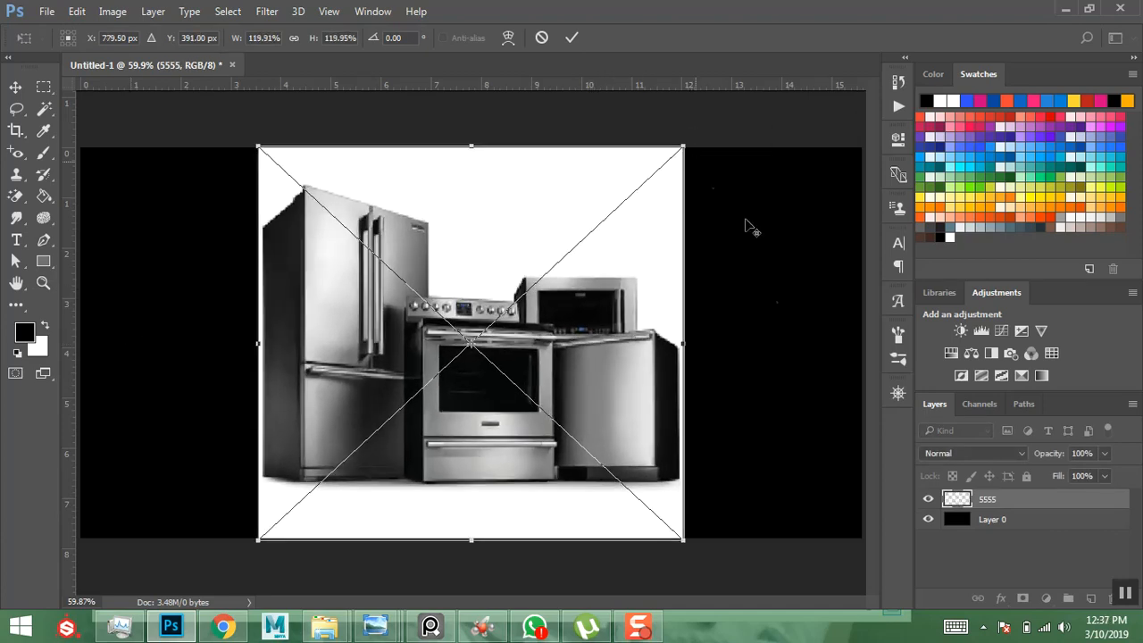
pyautogui.moveTo(620, 401); pyautogui.dragTo(623, 389)
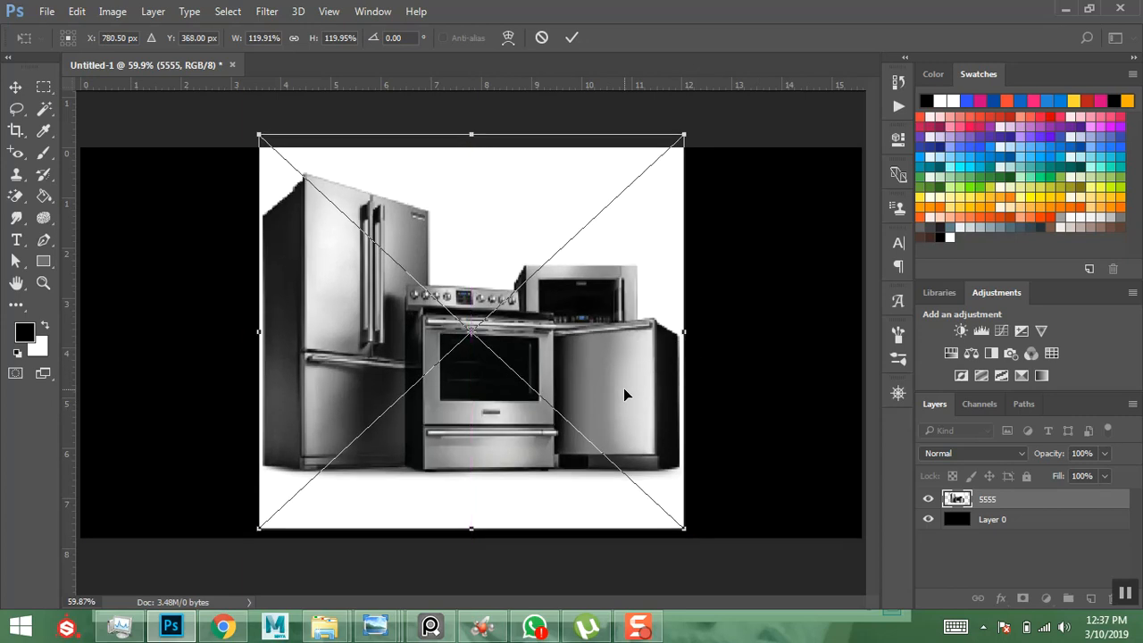
pyautogui.hotkey('ctrl', 'z')
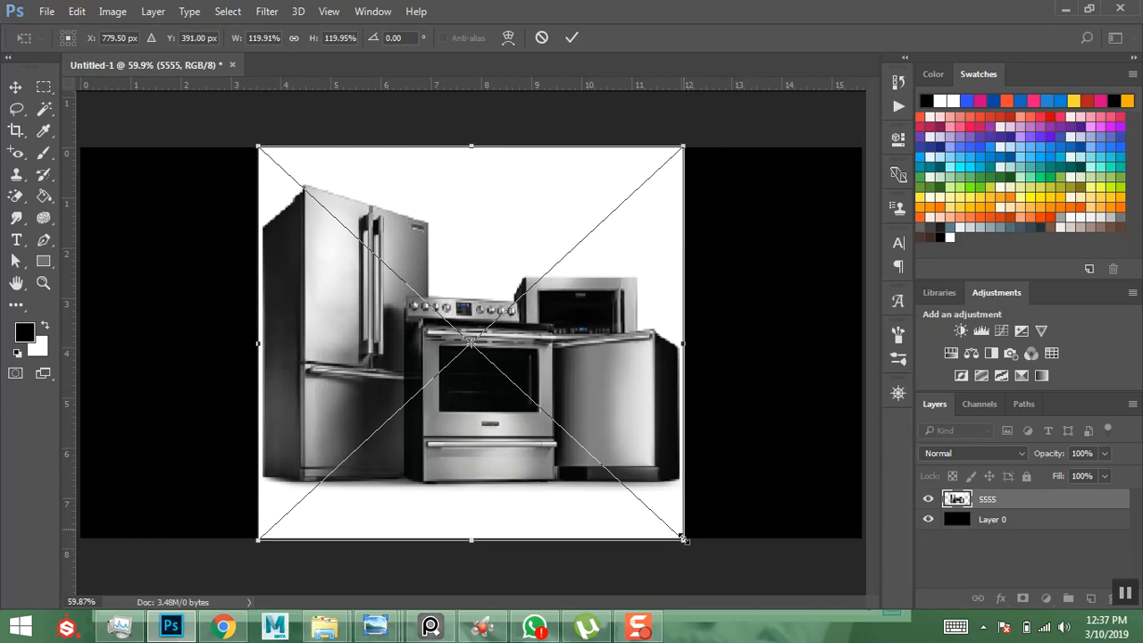
pyautogui.moveTo(683, 539); pyautogui.dragTo(656, 489)
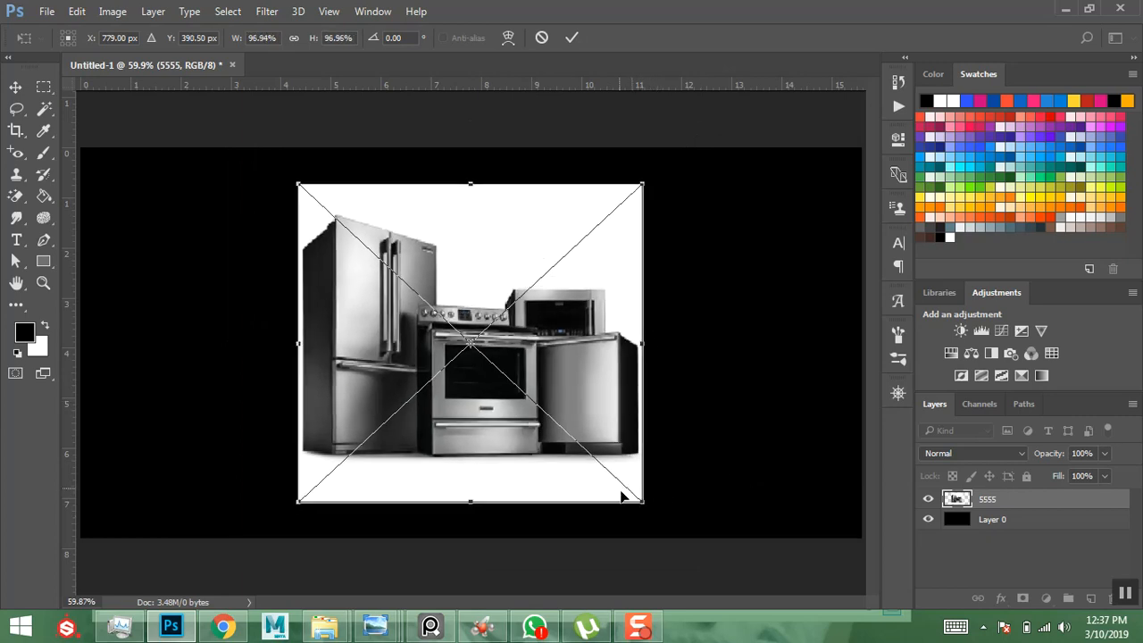
pyautogui.moveTo(645, 504); pyautogui.dragTo(765, 585)
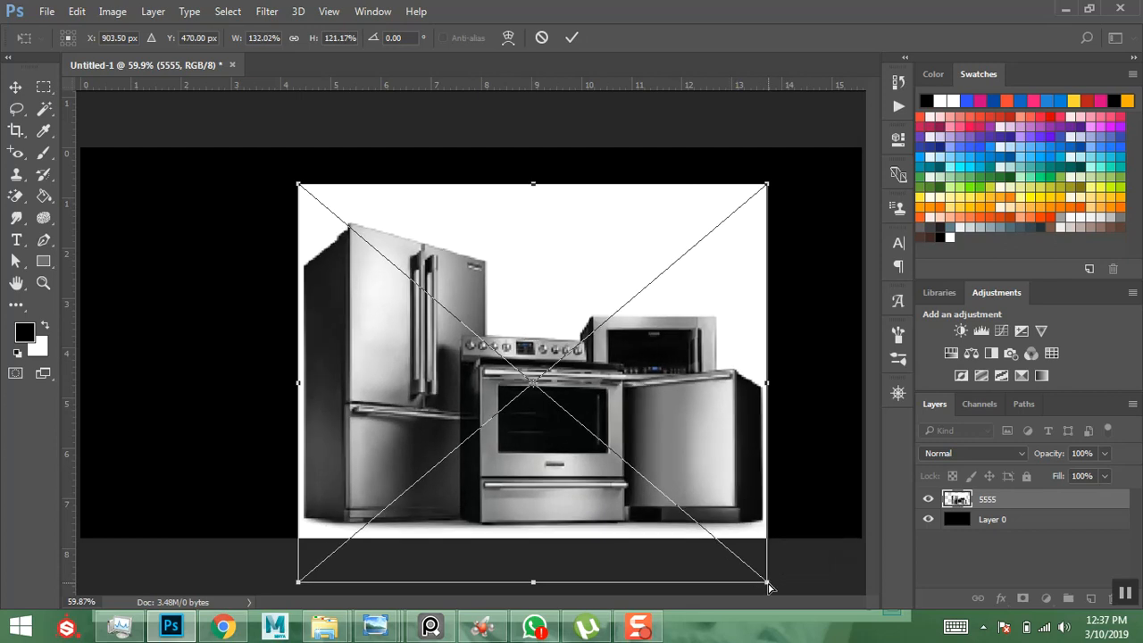
pyautogui.hotkey('ctrl', 'z')
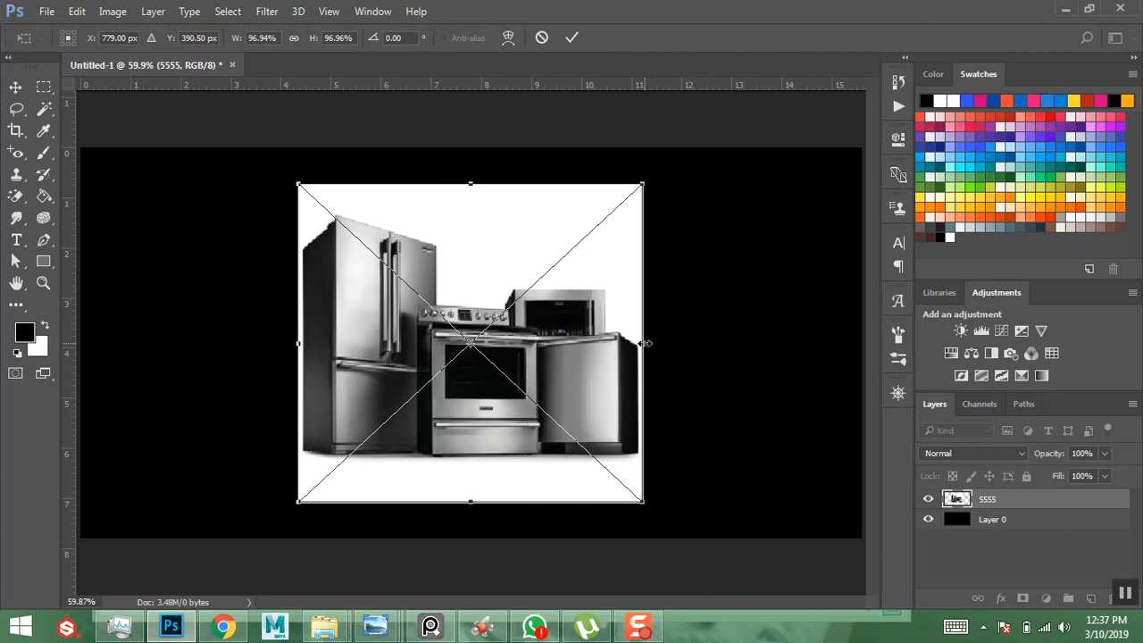
pyautogui.moveTo(643, 343); pyautogui.dragTo(715, 347)
pyautogui.hotkey('ctrl', 'z')
pyautogui.moveTo(654, 515); pyautogui.dragTo(710, 551)
# - Commit the enlarged photo and choose the Polygonal Lasso Tool
pyautogui.press('z')
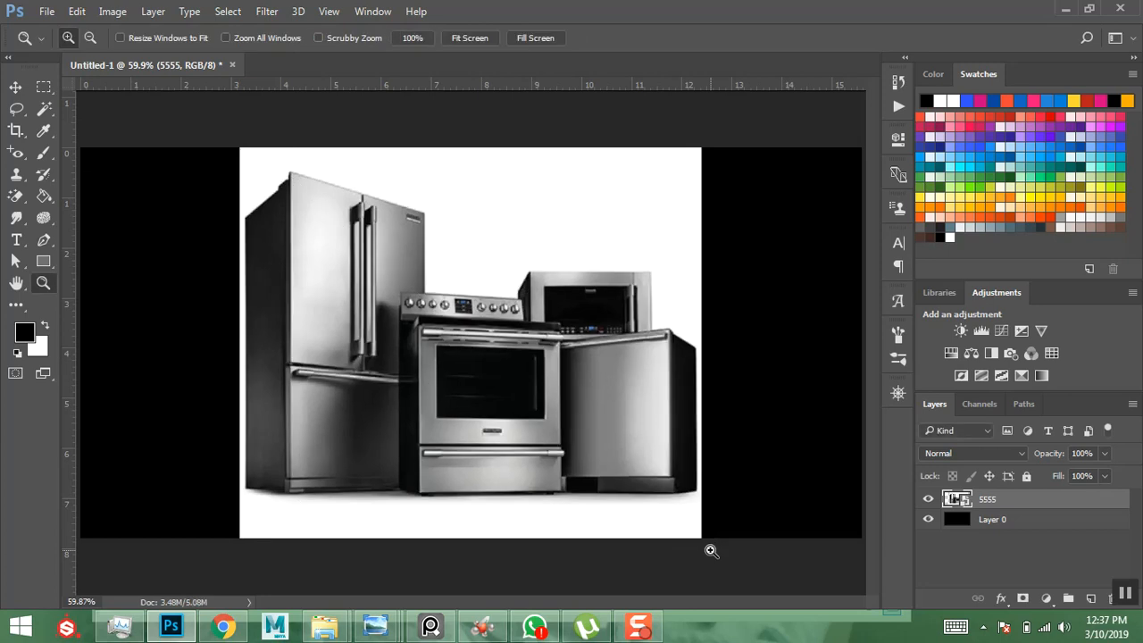
pyautogui.press('XF86MonBrightnessUp')
pyautogui.press('XF86MonBrightnessUp')
pyautogui.click(17, 109)
pyautogui.moveTo(18, 109); pyautogui.dragTo(70, 126)
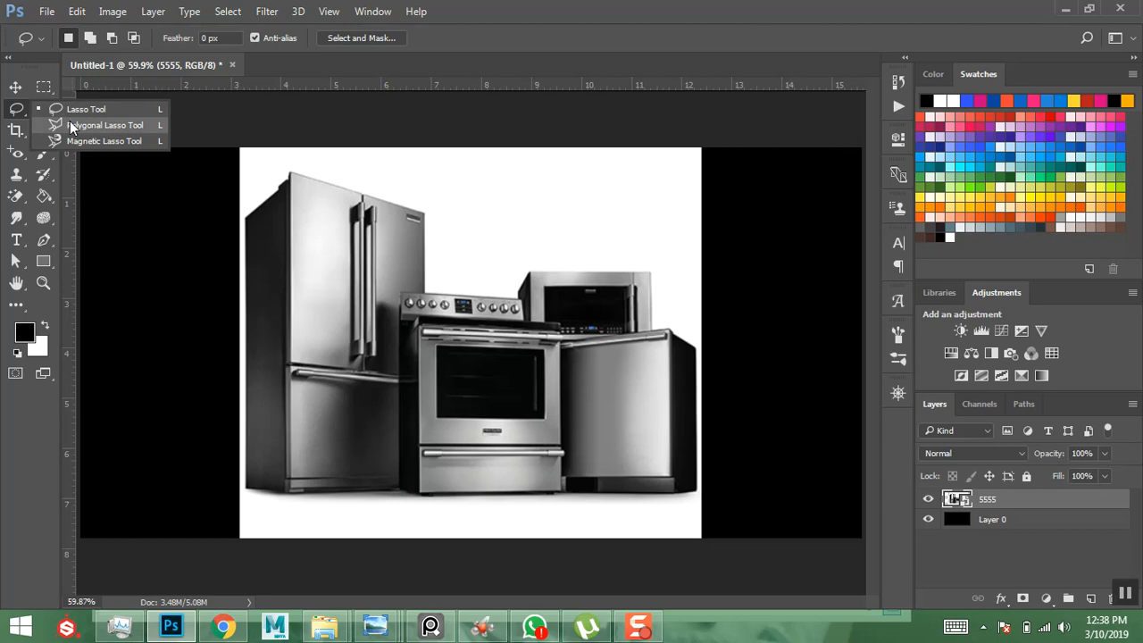
pyautogui.click(70, 125)
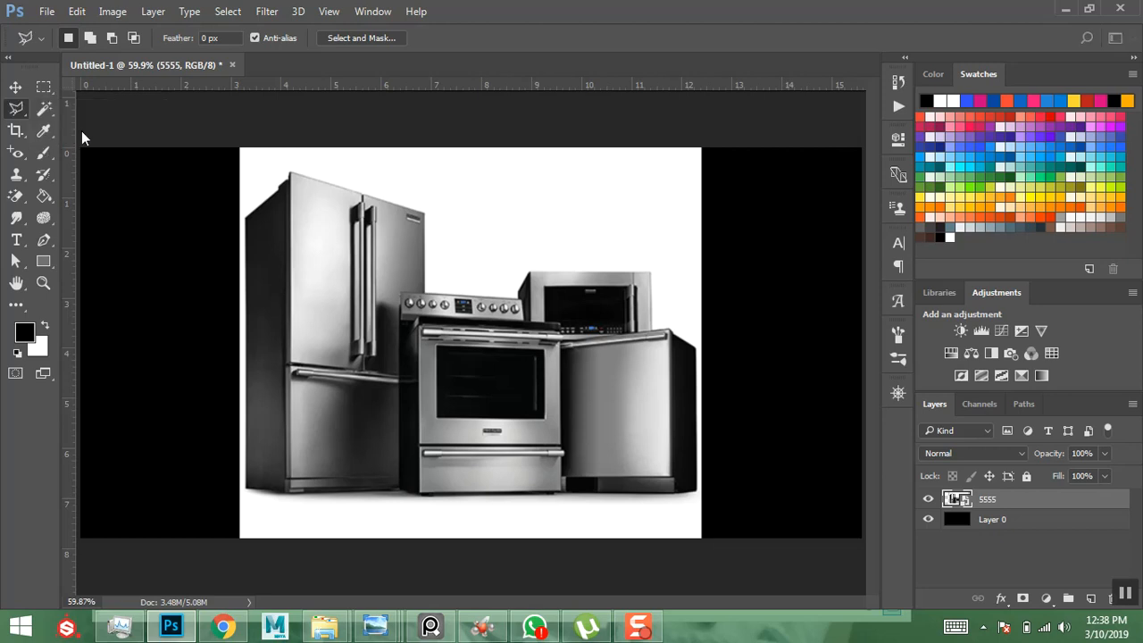
# - Zoom in on the appliances with scrubby zoom, then return to the lasso tools
pyautogui.click(41, 284)
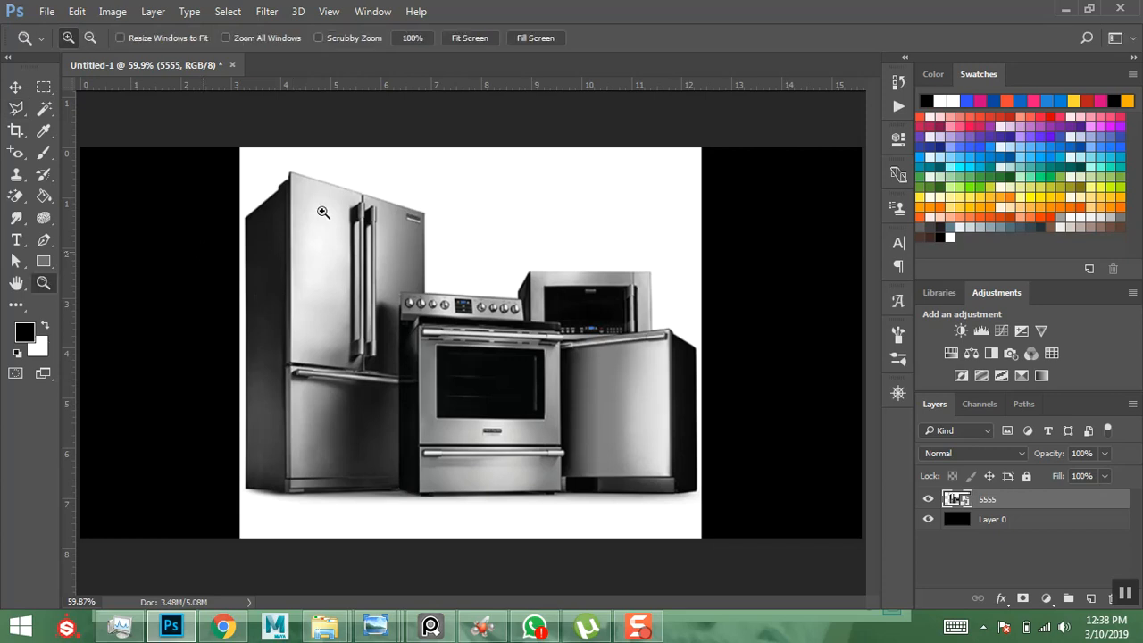
pyautogui.click(318, 37)
pyautogui.moveTo(236, 163); pyautogui.dragTo(262, 223)
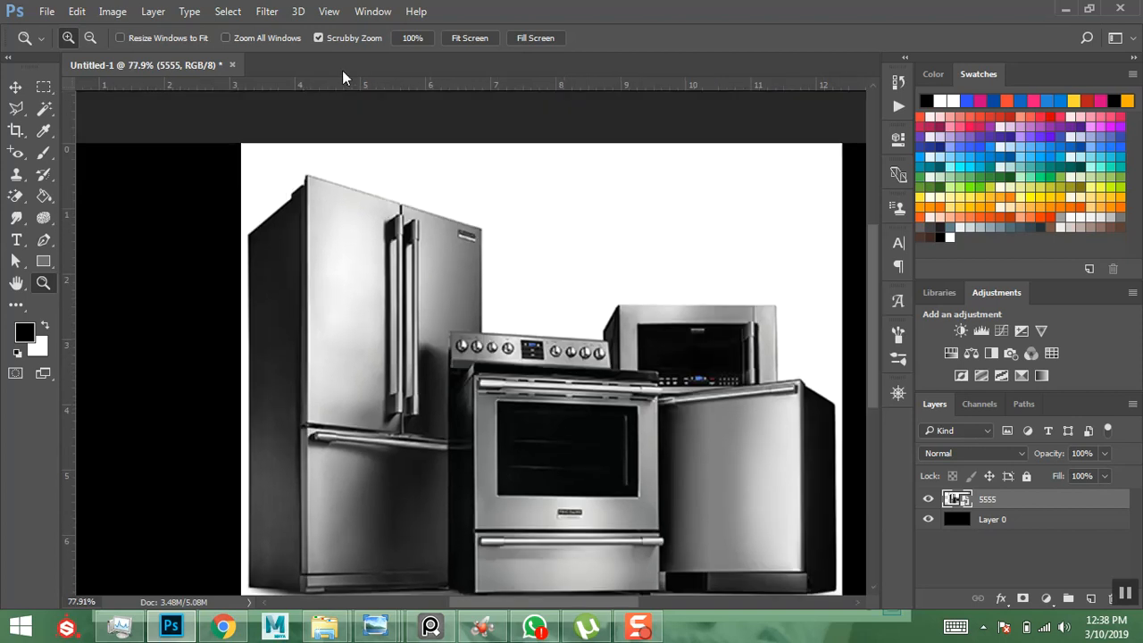
pyautogui.moveTo(236, 156); pyautogui.dragTo(841, 591)
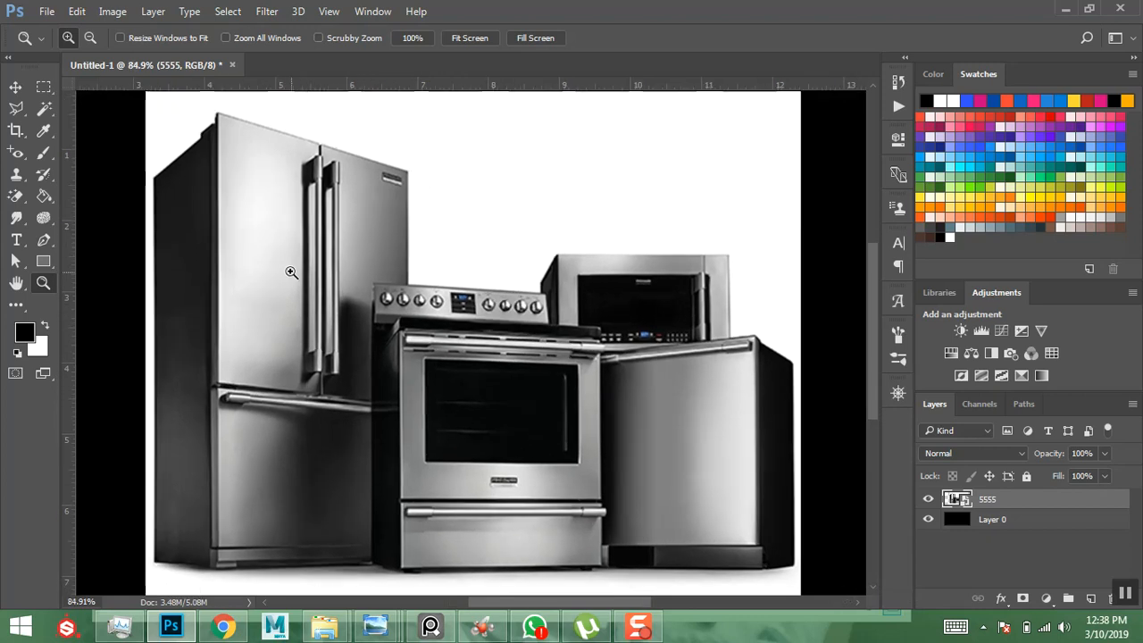
pyautogui.click(15, 109)
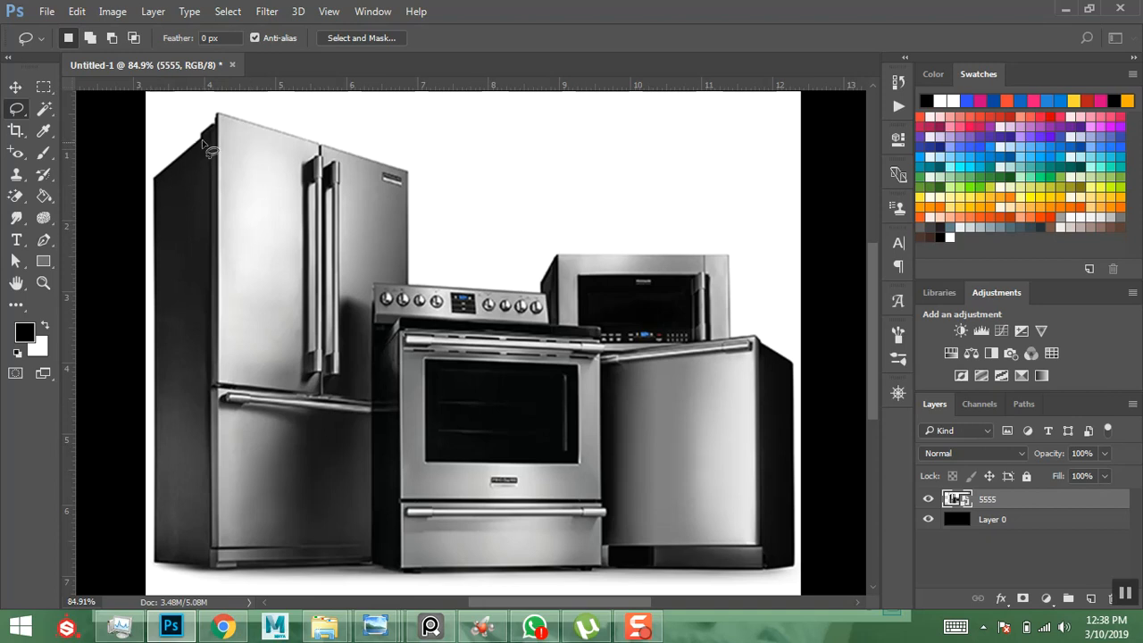
pyautogui.rightClick(17, 114)
# - Trace a polygonal outline around the fridge, range, microwave and dishwasher and close it
pyautogui.click(85, 123)
pyautogui.click(154, 179)
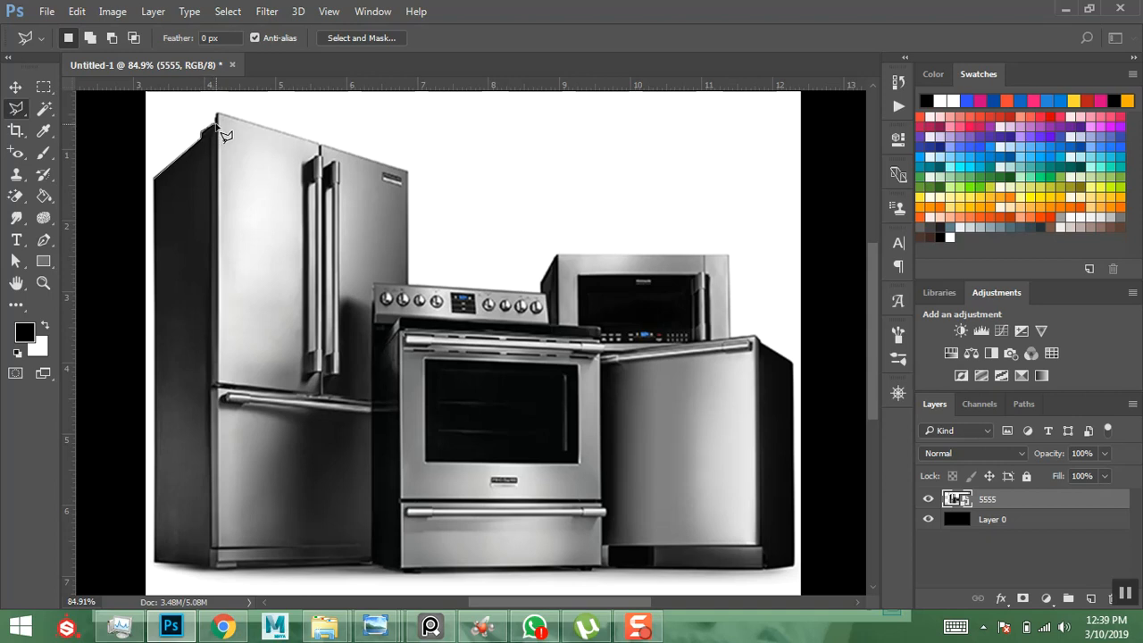
pyautogui.click(217, 113)
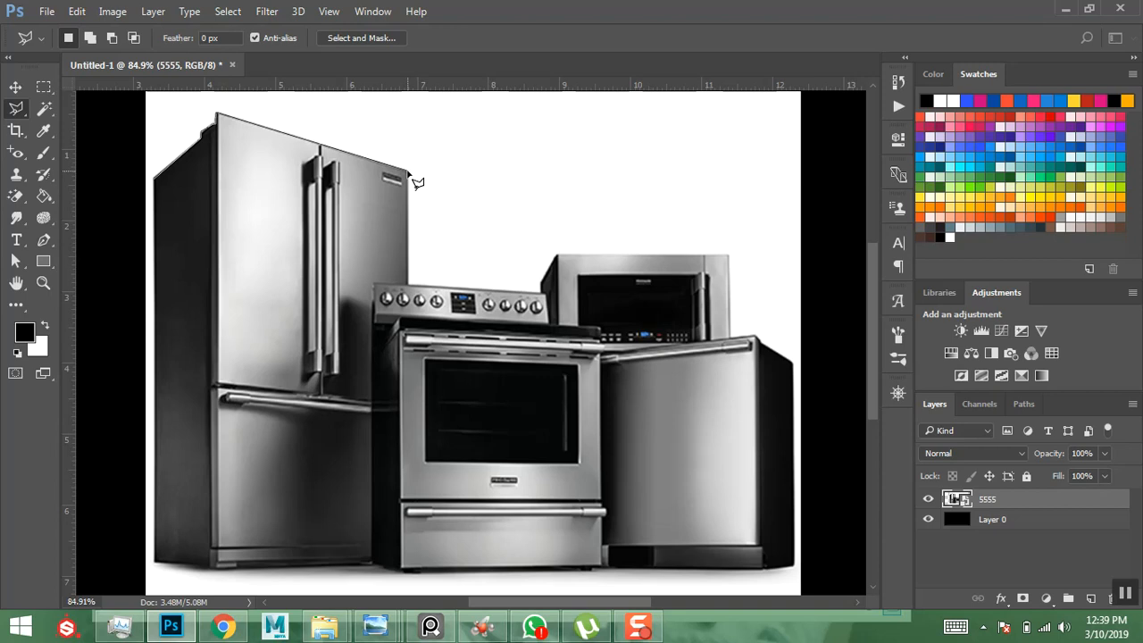
pyautogui.click(408, 171)
pyautogui.click(408, 286)
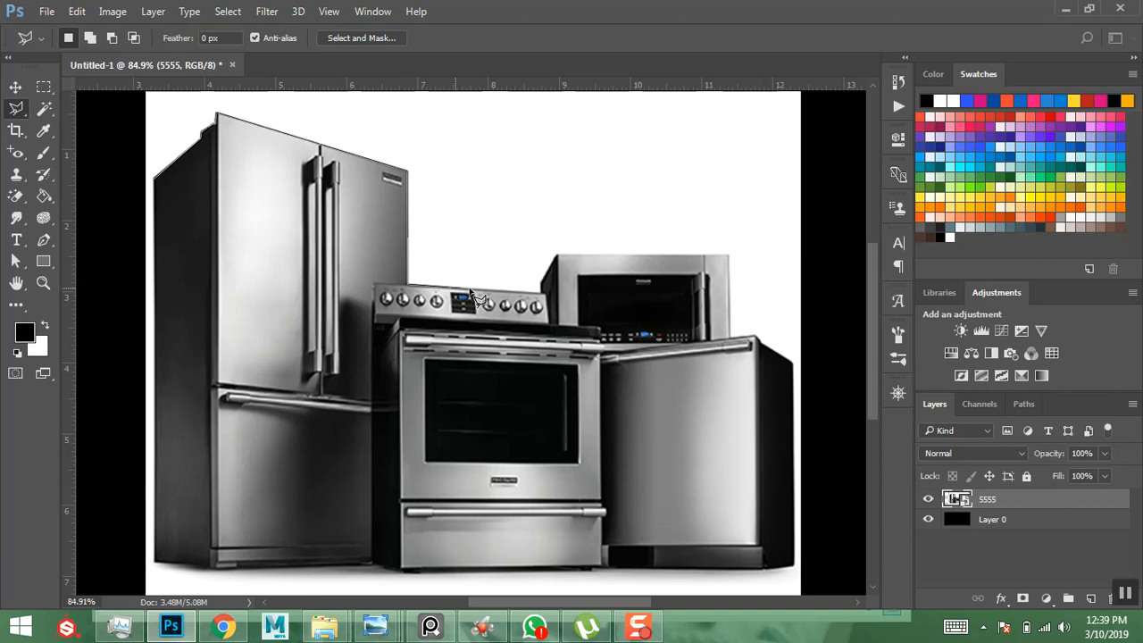
pyautogui.click(541, 283)
pyautogui.click(556, 255)
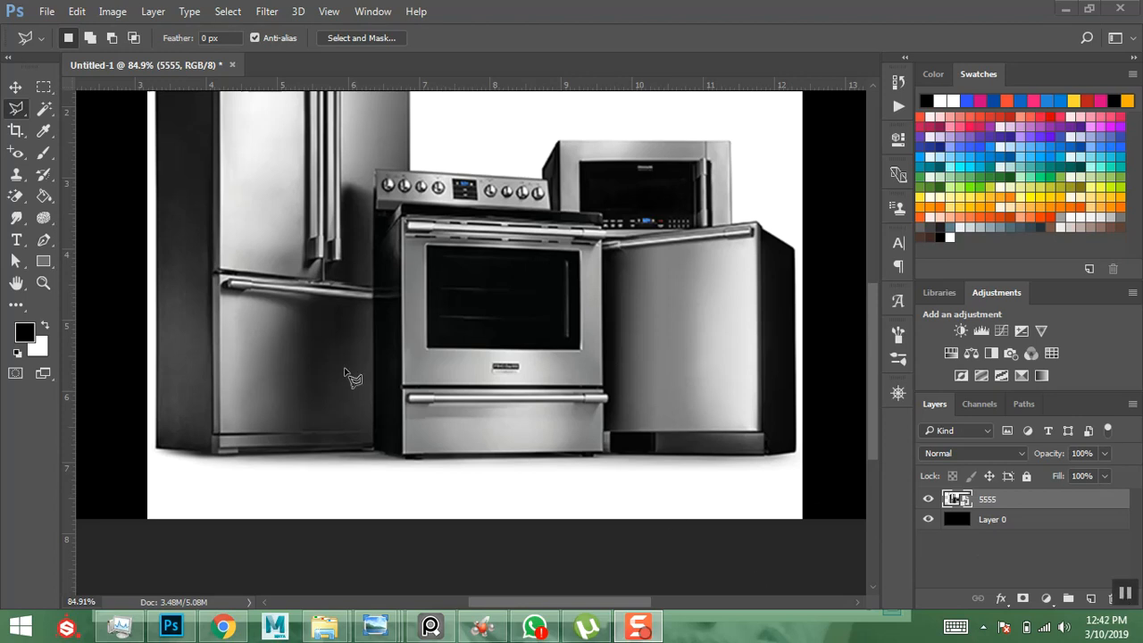
pyautogui.click(261, 203)
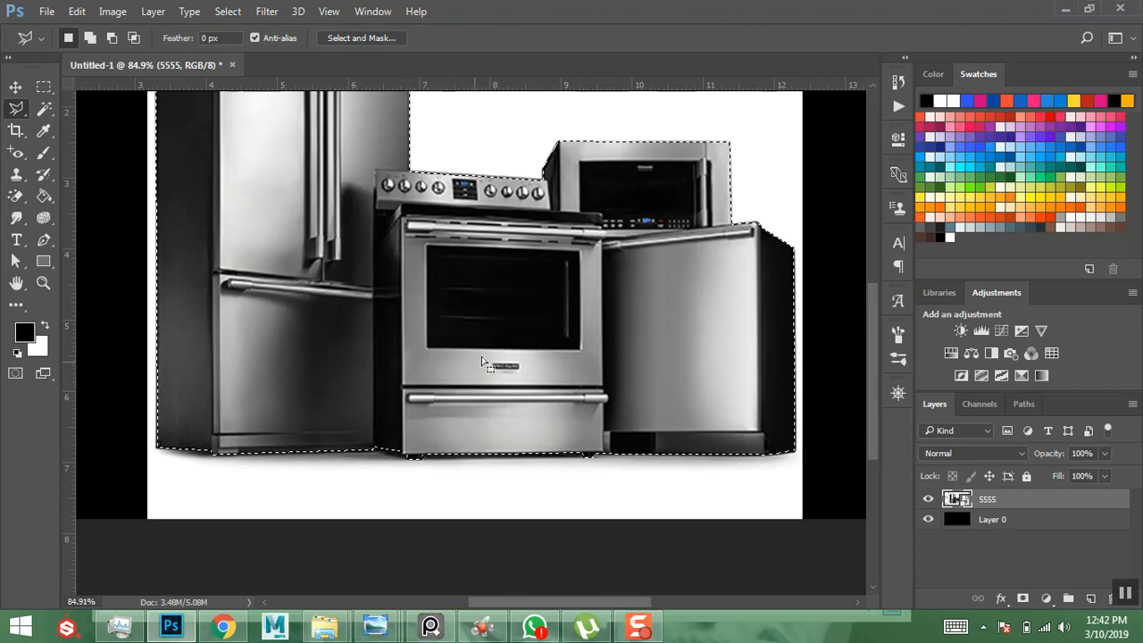
# - Copy the selected appliances to Layer 1 with Layer Via Copy and delete the 5555 layer
pyautogui.rightClick(441, 318)
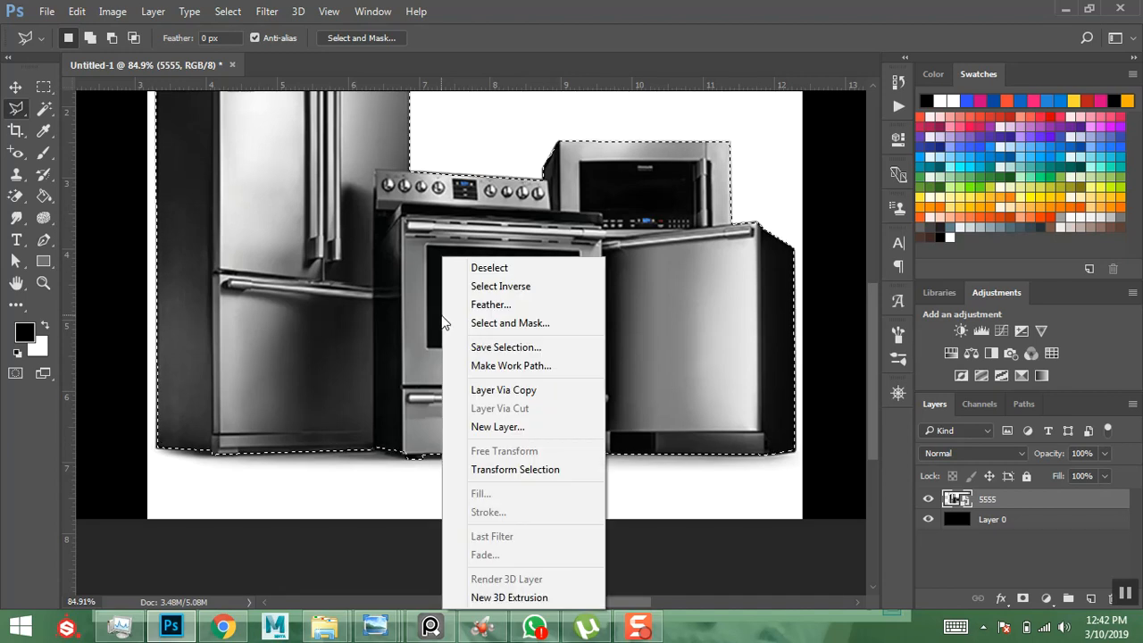
pyautogui.click(483, 393)
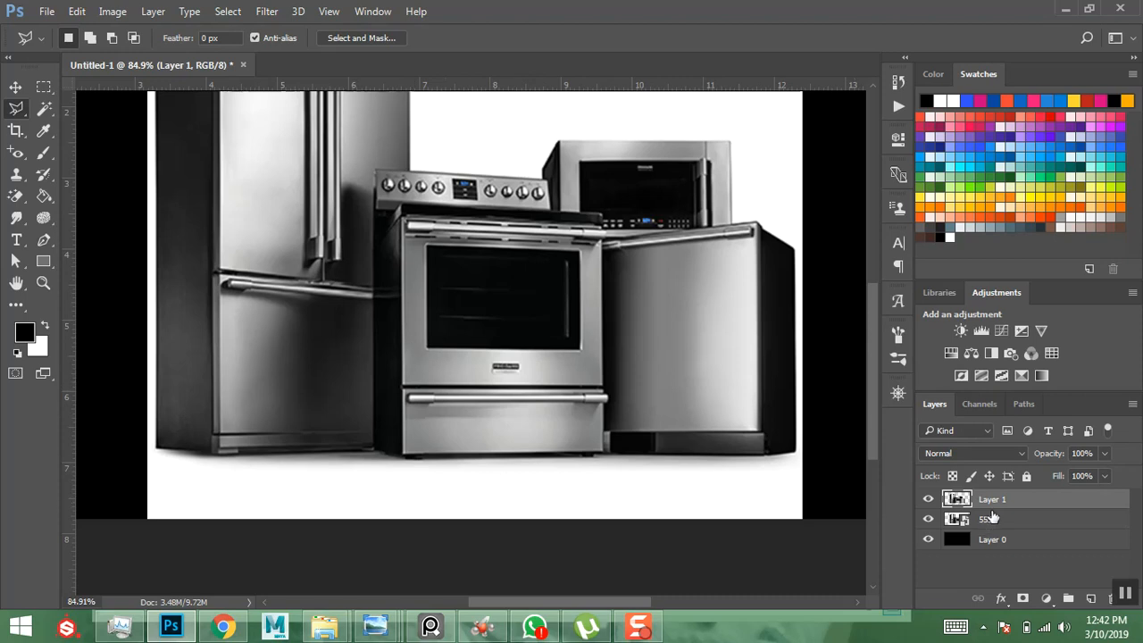
pyautogui.click(928, 521)
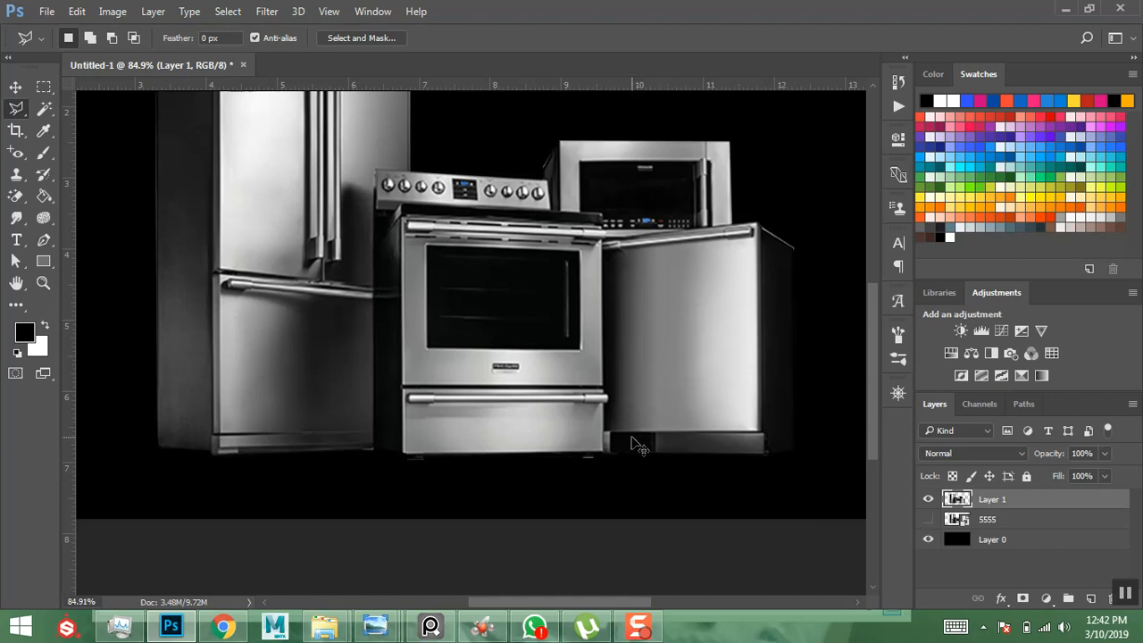
pyautogui.scroll(-3, 631, 442)
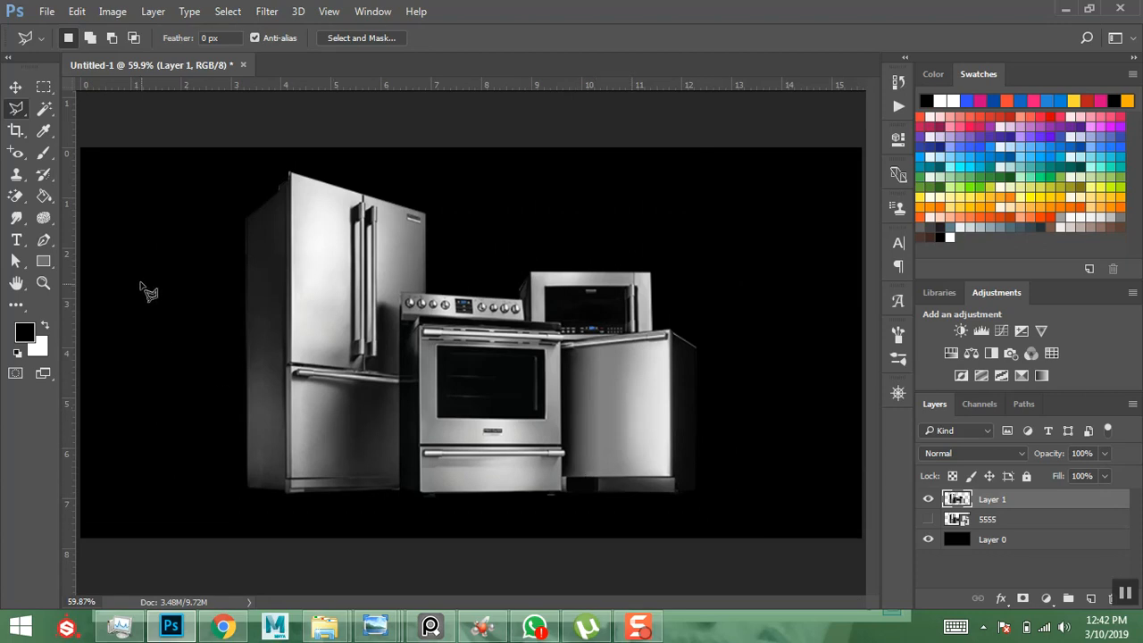
pyautogui.click(994, 521)
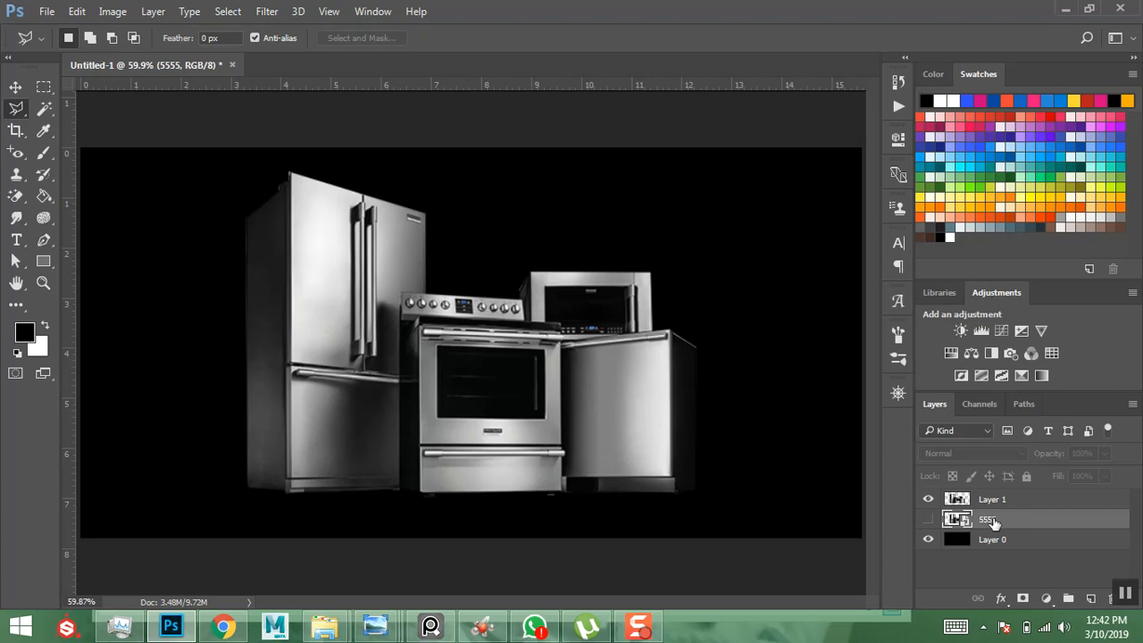
pyautogui.press('Delete')
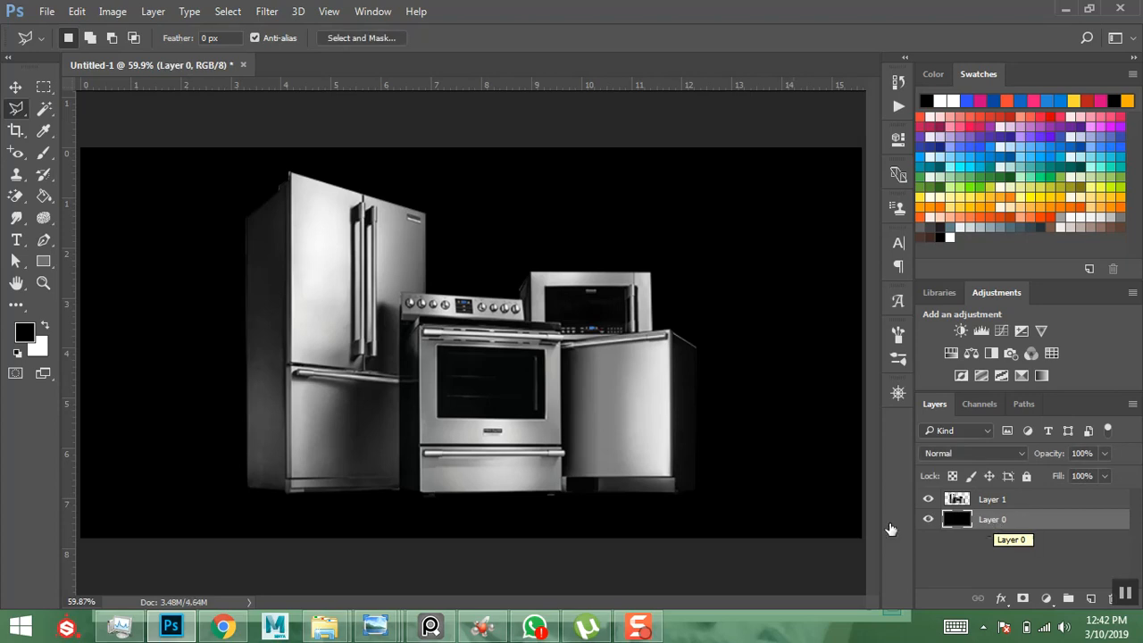
# - Rename Layer 1 to 'electronic'
pyautogui.click(16, 89)
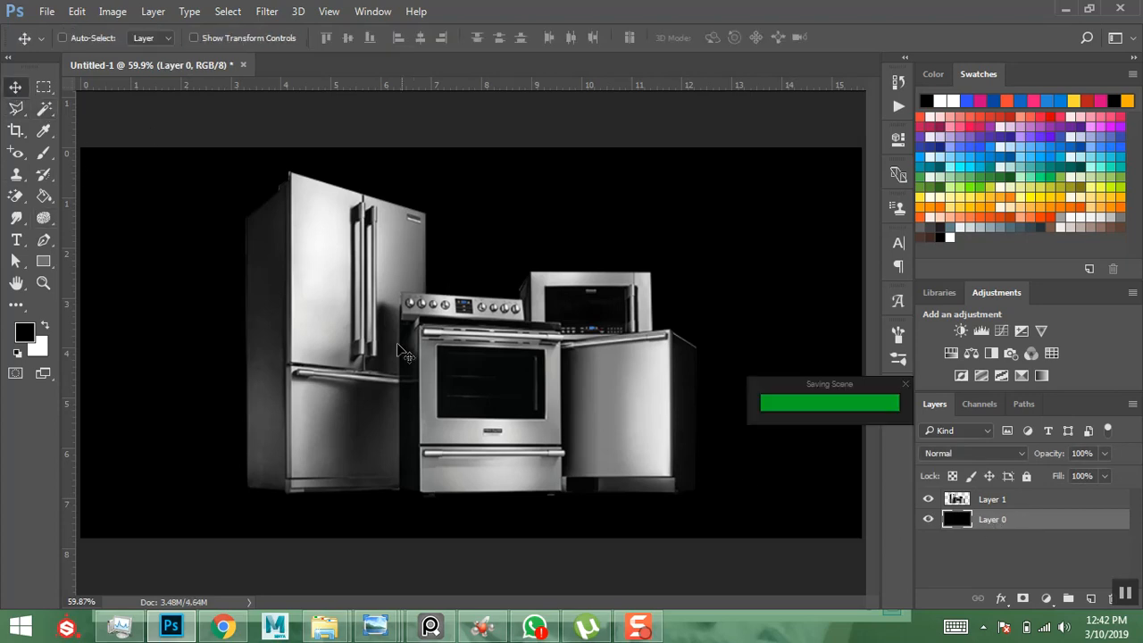
pyautogui.moveTo(345, 378); pyautogui.dragTo(432, 380)
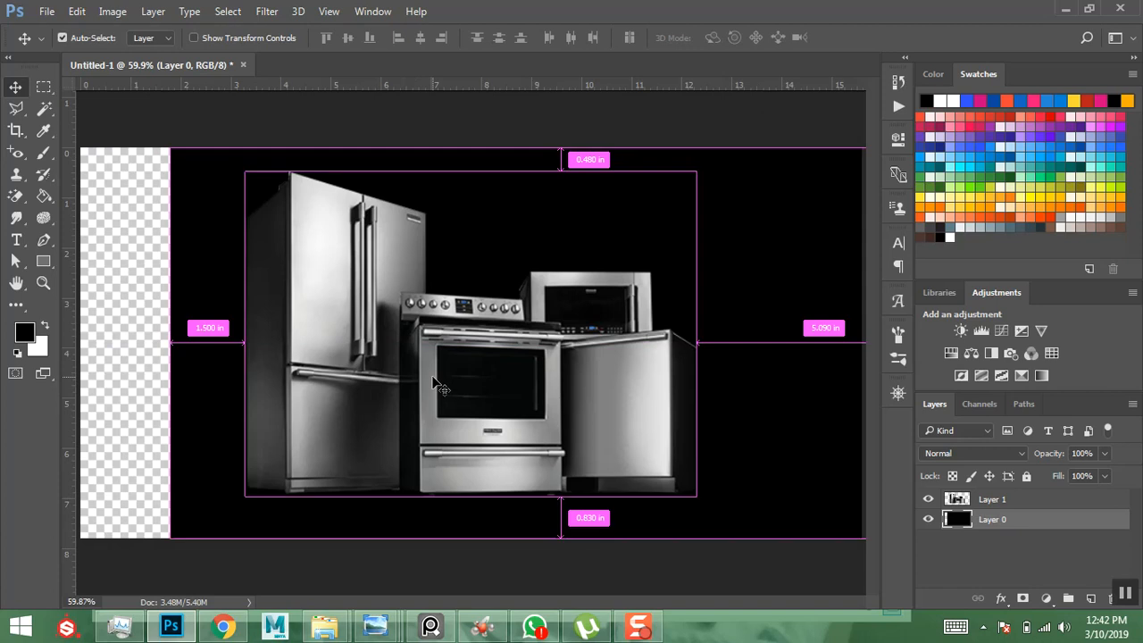
pyautogui.hotkey('ctrl', 'z')
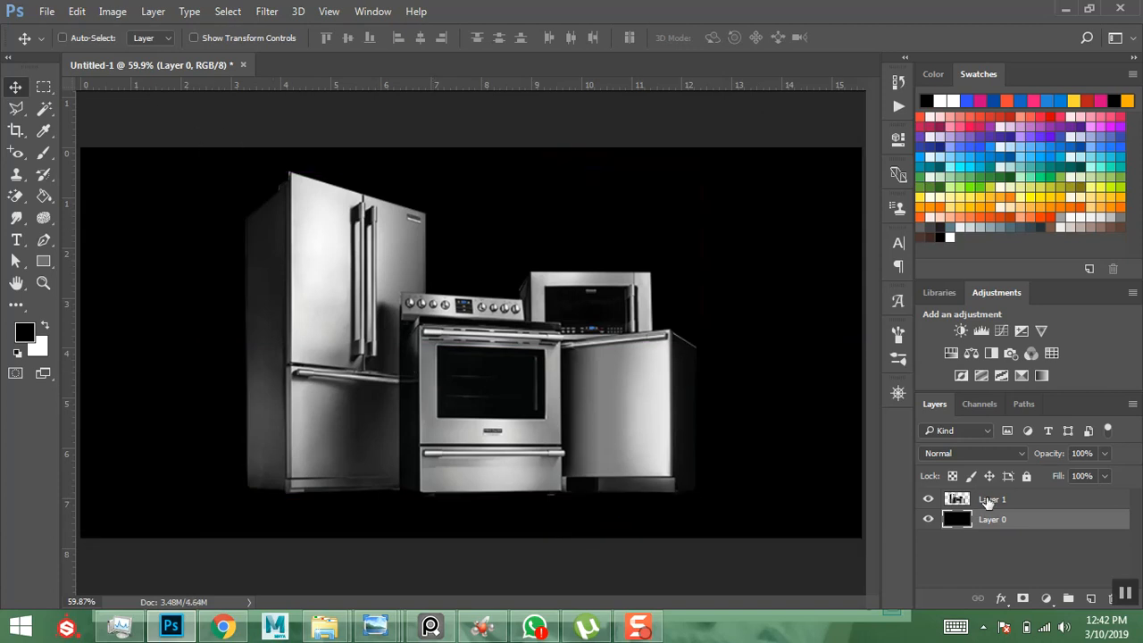
pyautogui.click(993, 502)
pyautogui.doubleClick(994, 501)
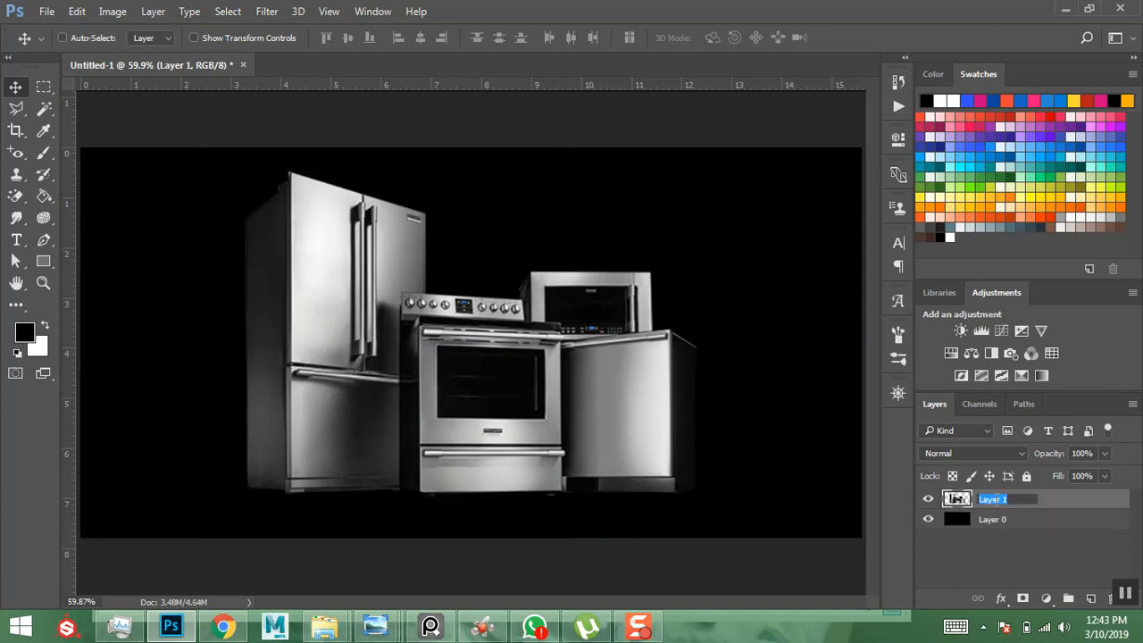
pyautogui.write('electronic')
pyautogui.press('Return')
# - Slide the appliances to the right and compare against the reference banner
pyautogui.moveTo(486, 376); pyautogui.dragTo(581, 375)
pyautogui.moveTo(375, 625)
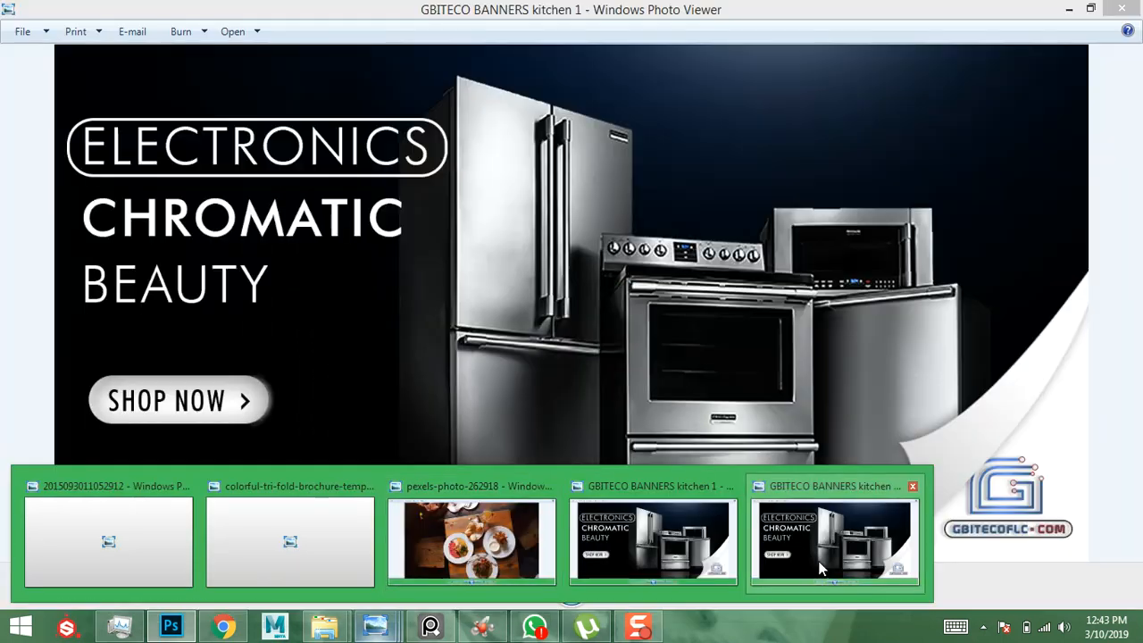
pyautogui.click(815, 576)
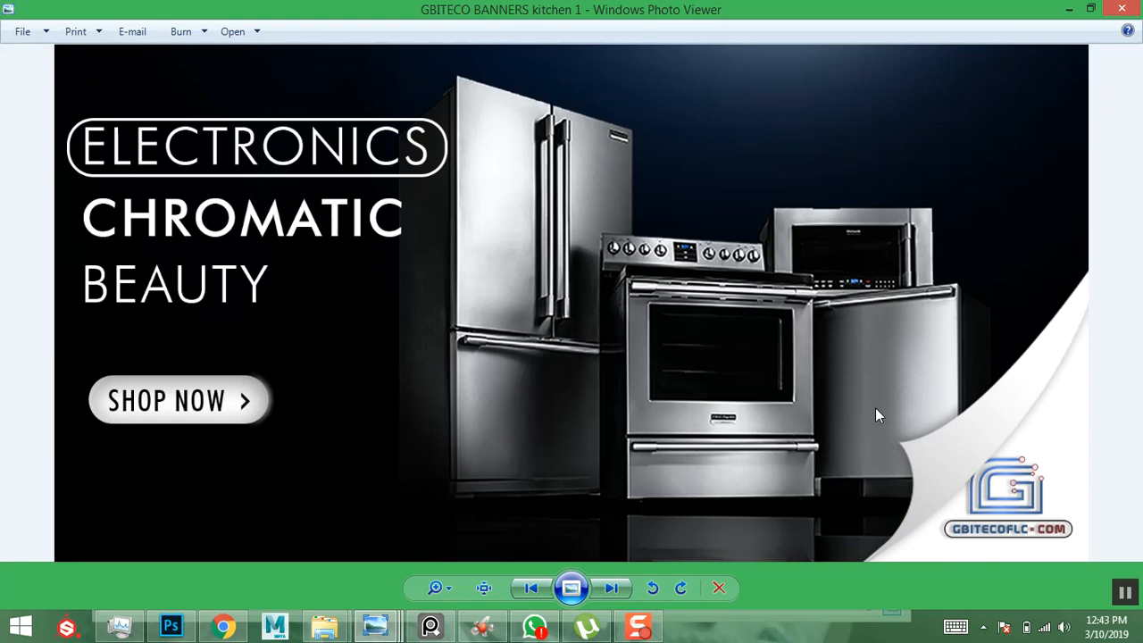
pyautogui.click(1068, 8)
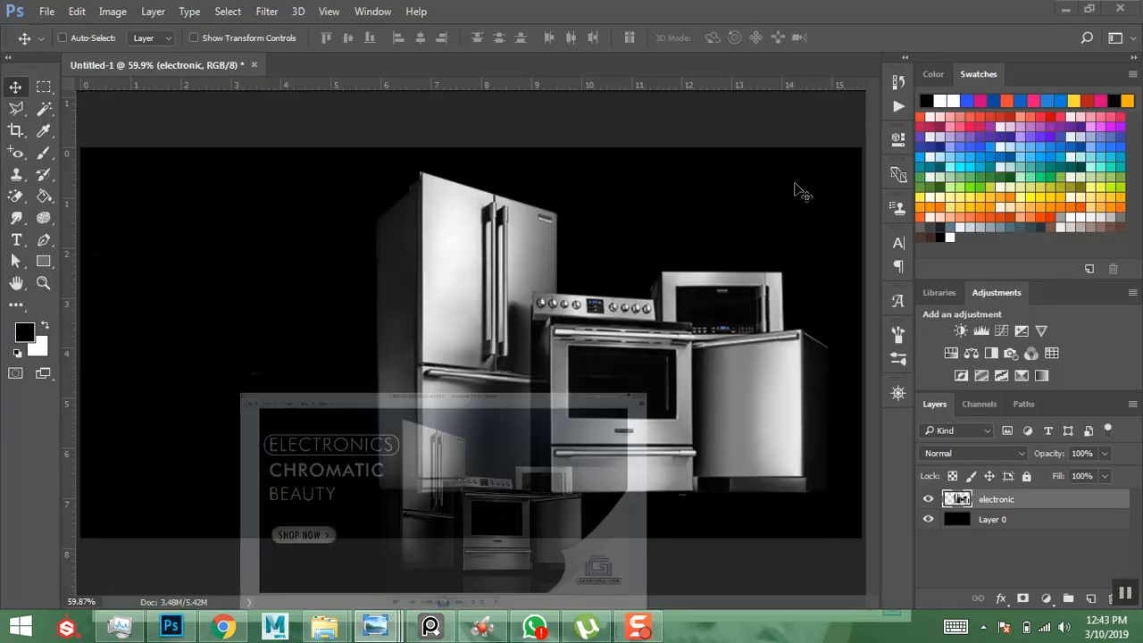
# - Scale the electronic layer down to about 94% with Free Transform
pyautogui.click(612, 300)
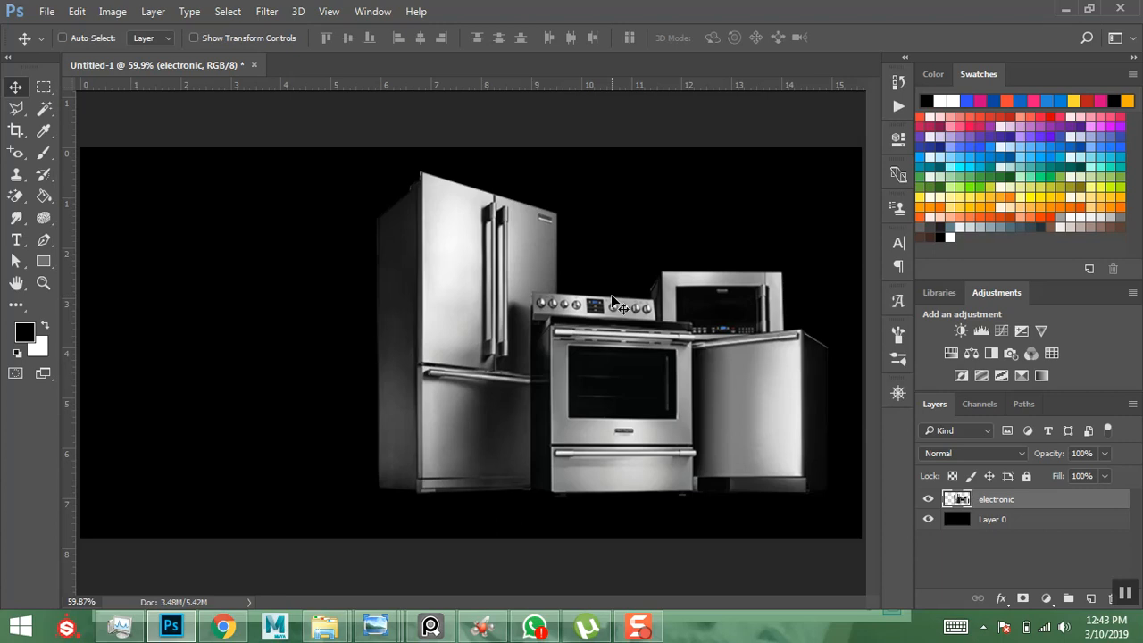
pyautogui.click(612, 299)
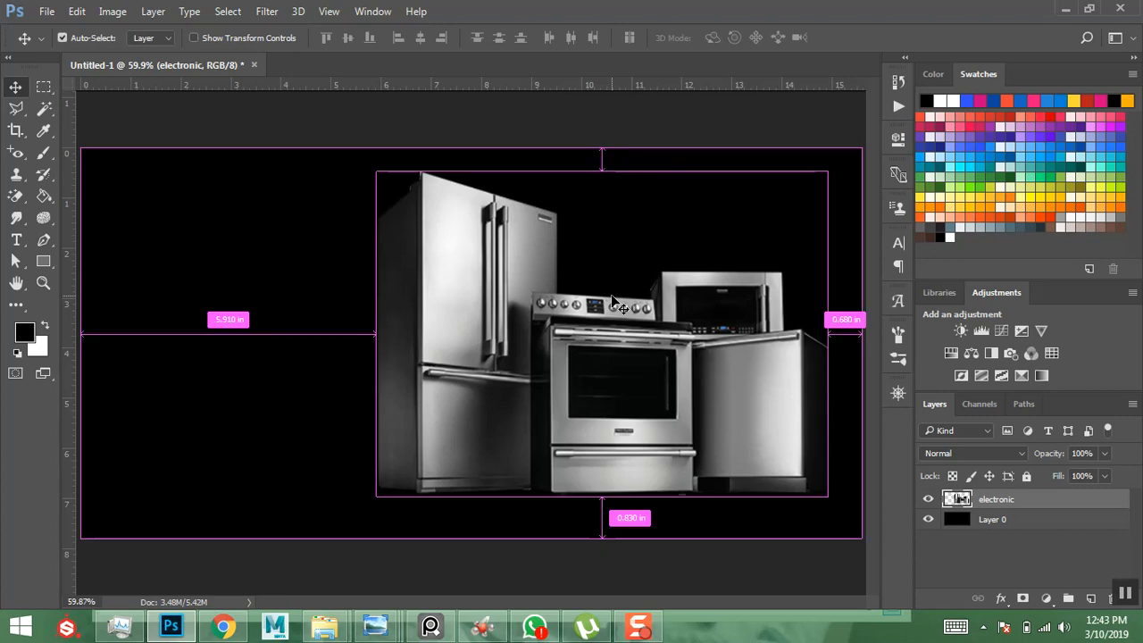
pyautogui.hotkey('ctrl', 't')
pyautogui.moveTo(826, 172); pyautogui.dragTo(811, 183)
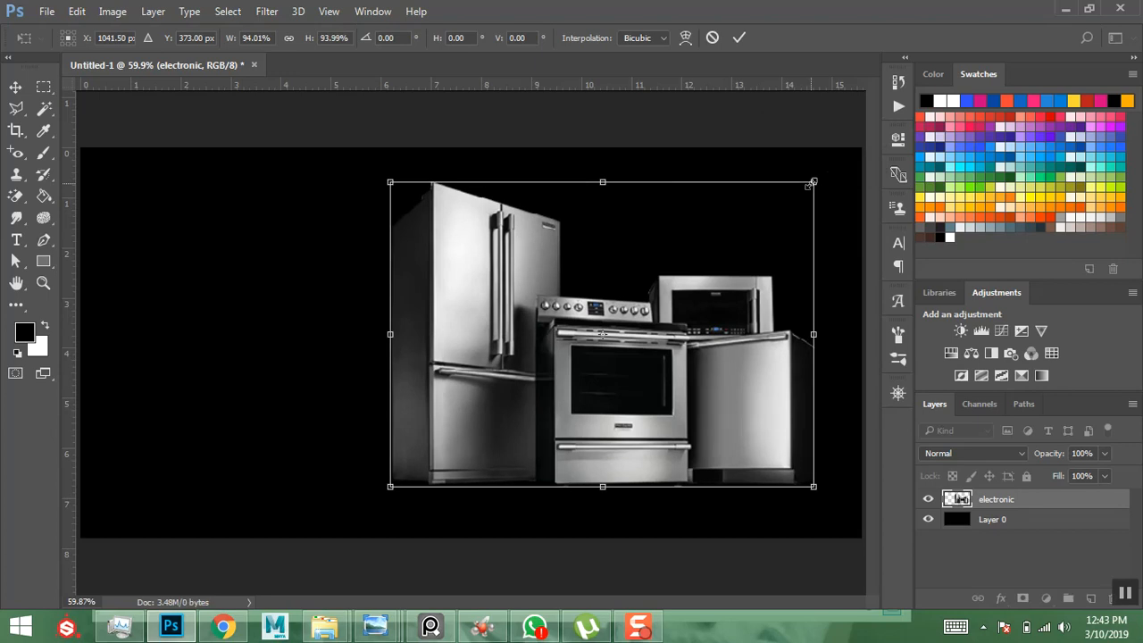
pyautogui.press('Return')
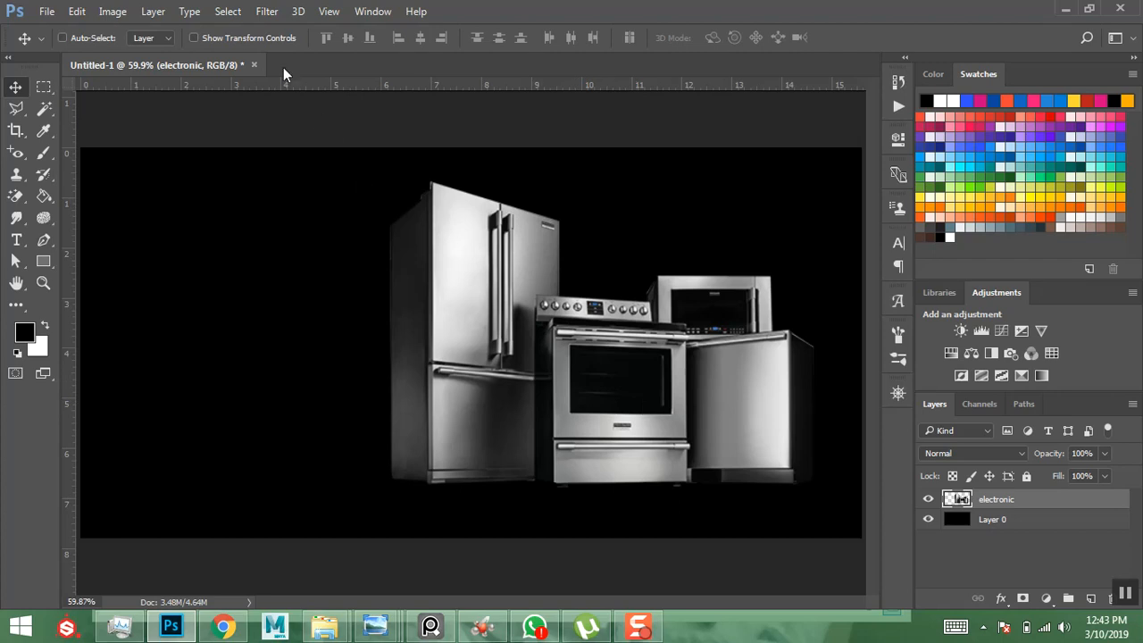
pyautogui.click(268, 12)
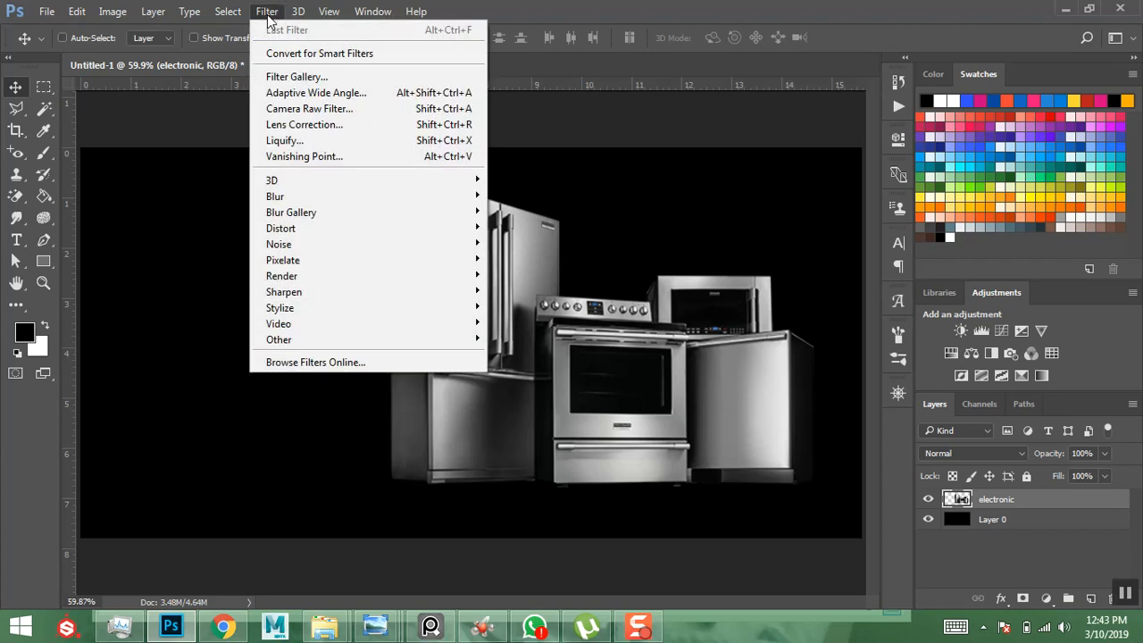
# - Apply a Camera Raw Filter with exposure -0.60, clarity +64, vibrance +37 and saturation +33
pyautogui.click(284, 110)
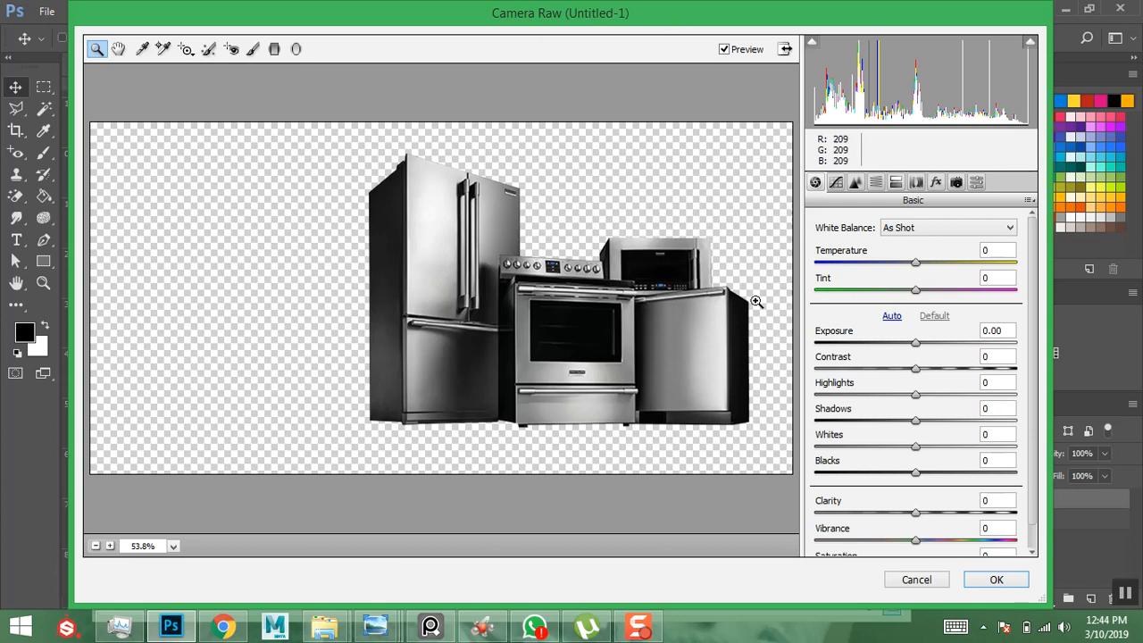
pyautogui.moveTo(915, 346); pyautogui.dragTo(929, 475)
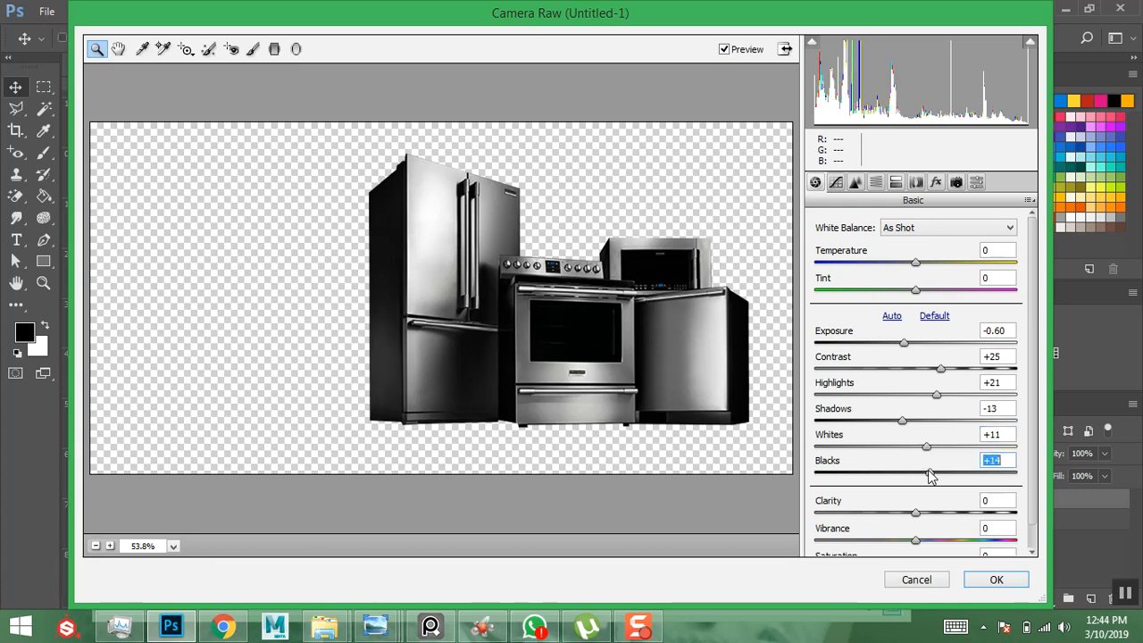
pyautogui.scroll(-1, 880, 465)
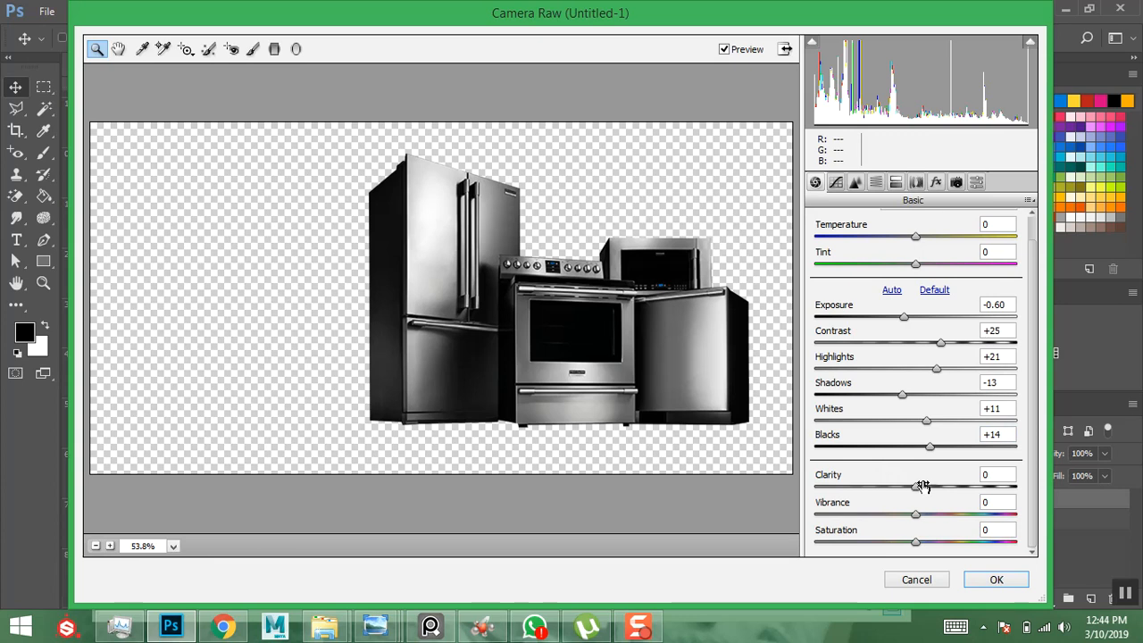
pyautogui.moveTo(920, 489); pyautogui.dragTo(985, 490)
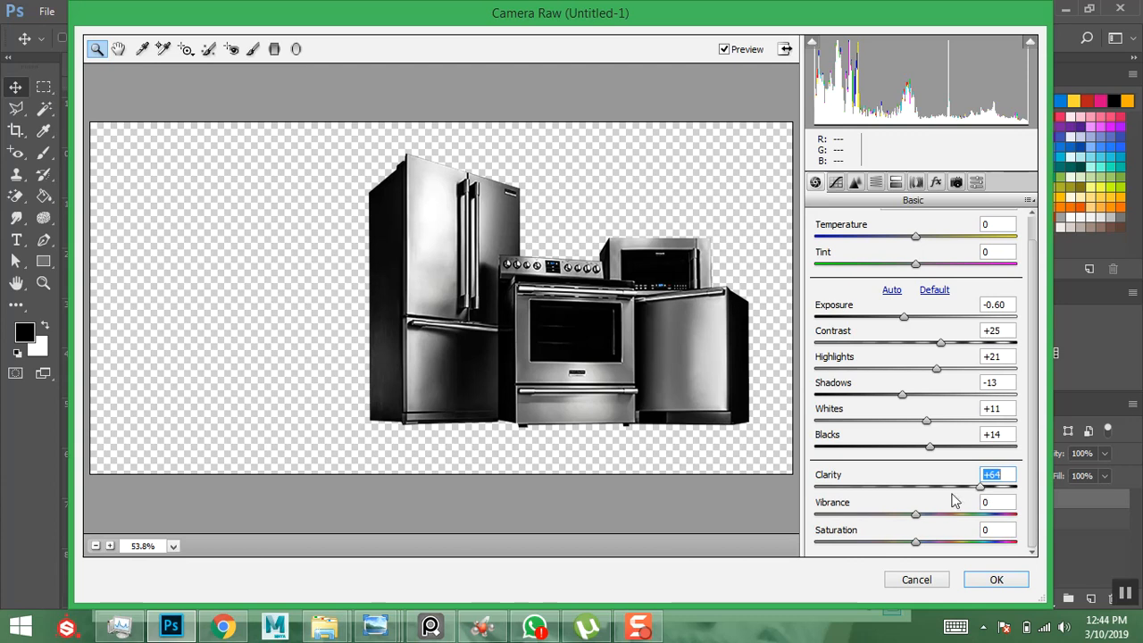
pyautogui.click(916, 515)
pyautogui.moveTo(918, 518); pyautogui.dragTo(950, 542)
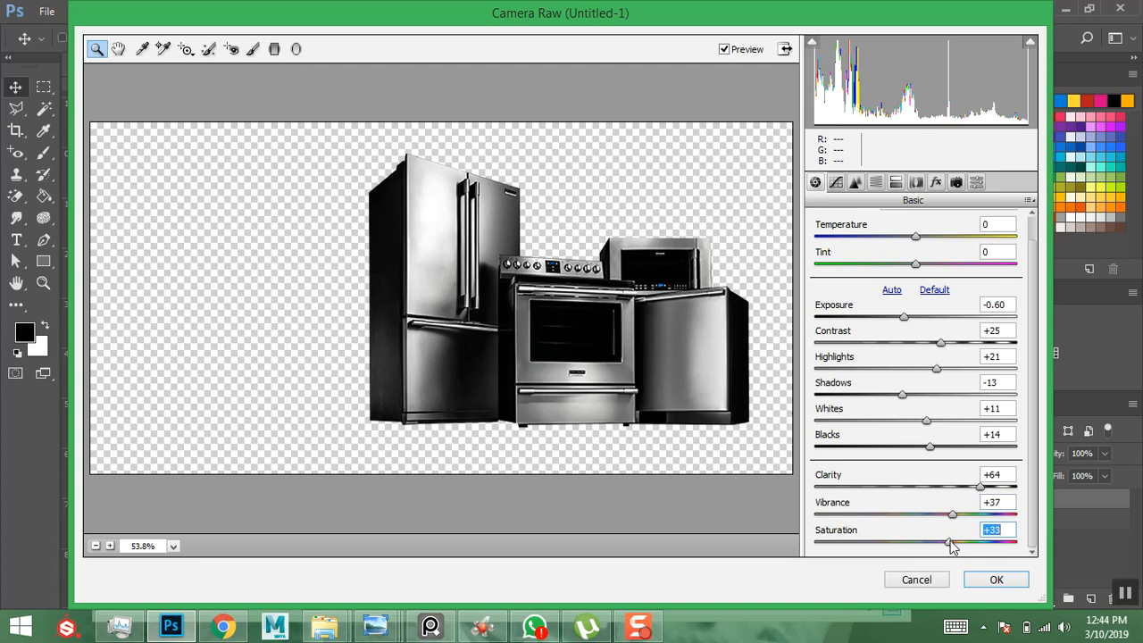
pyautogui.click(991, 580)
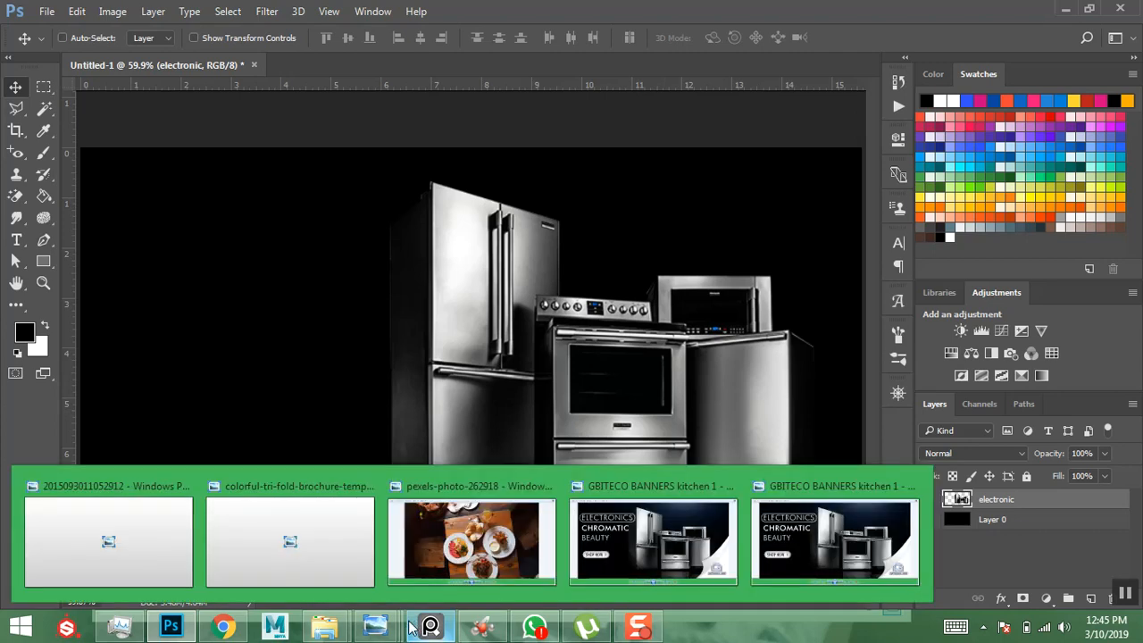
# - Look at the kitchen 1 reference banner, then return to the appliance design
pyautogui.moveTo(375, 627)
pyautogui.click(829, 541)
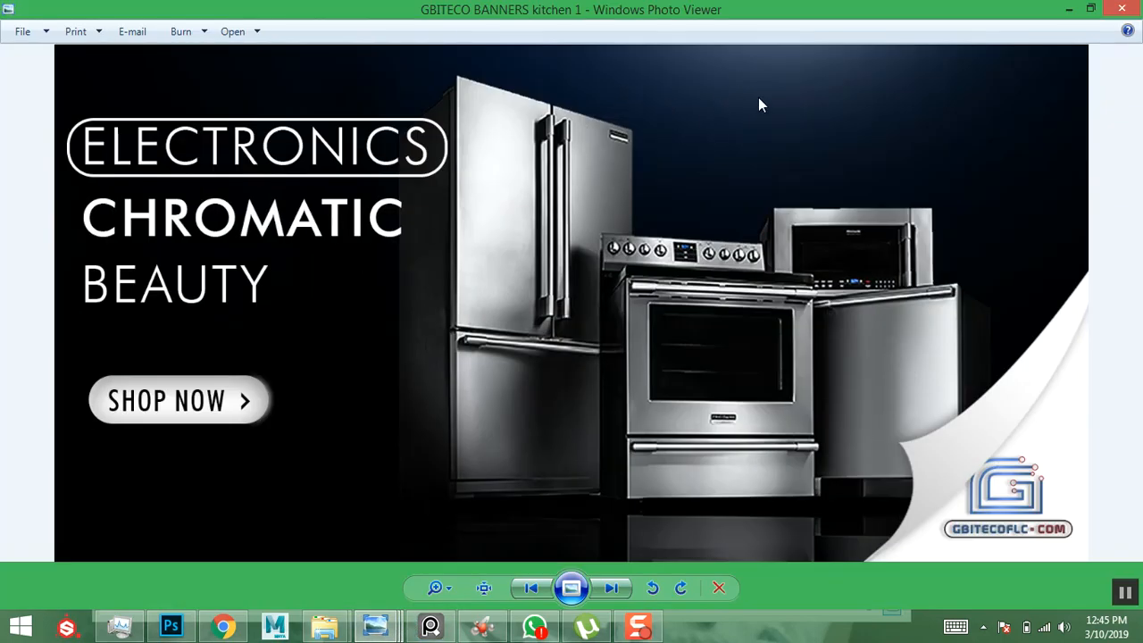
pyautogui.click(1068, 8)
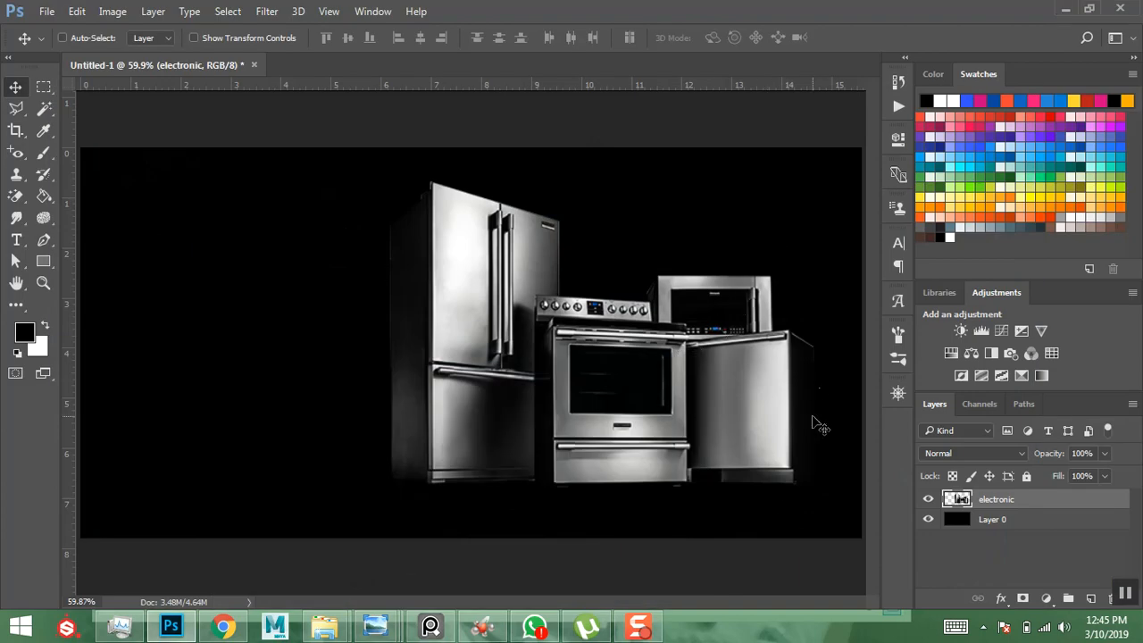
# - Fit the whole banner on screen, set the Zoom tool to Zoom In, and select Layer 0
pyautogui.press('ctrl')
pyautogui.press('ctrl')
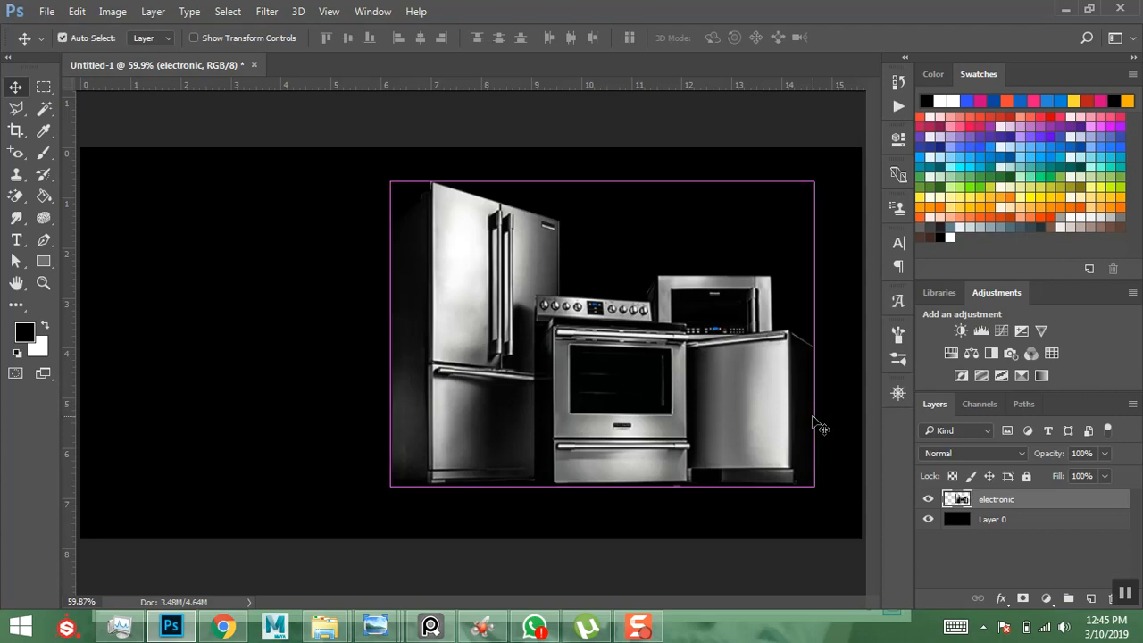
pyautogui.hotkey('ctrl', '-')
pyautogui.hotkey('ctrl', '-')
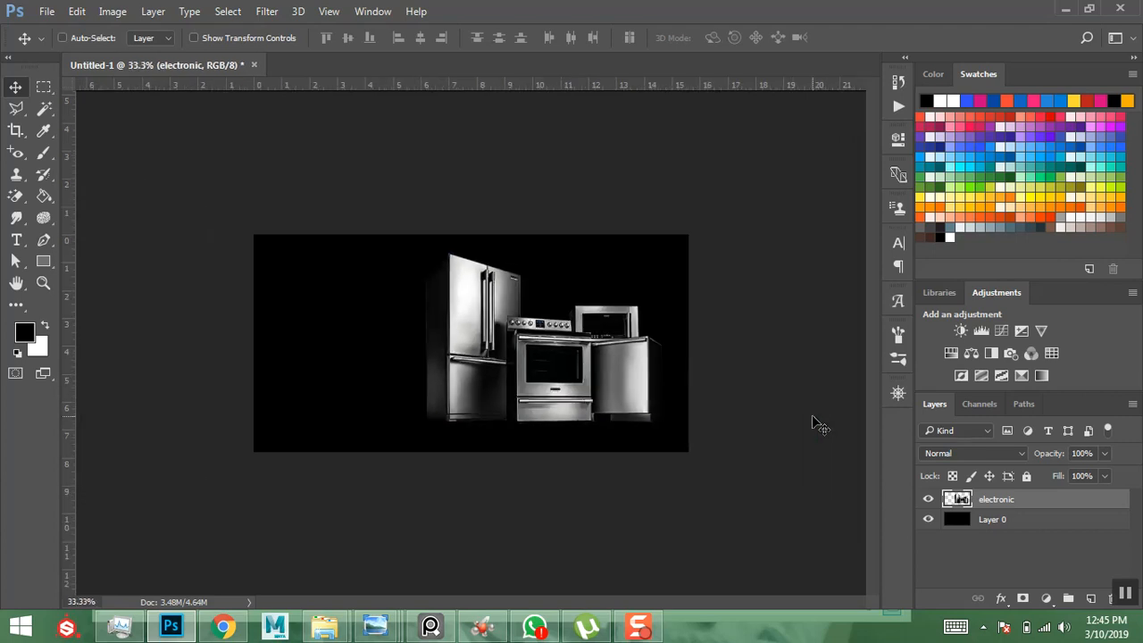
pyautogui.click(42, 284)
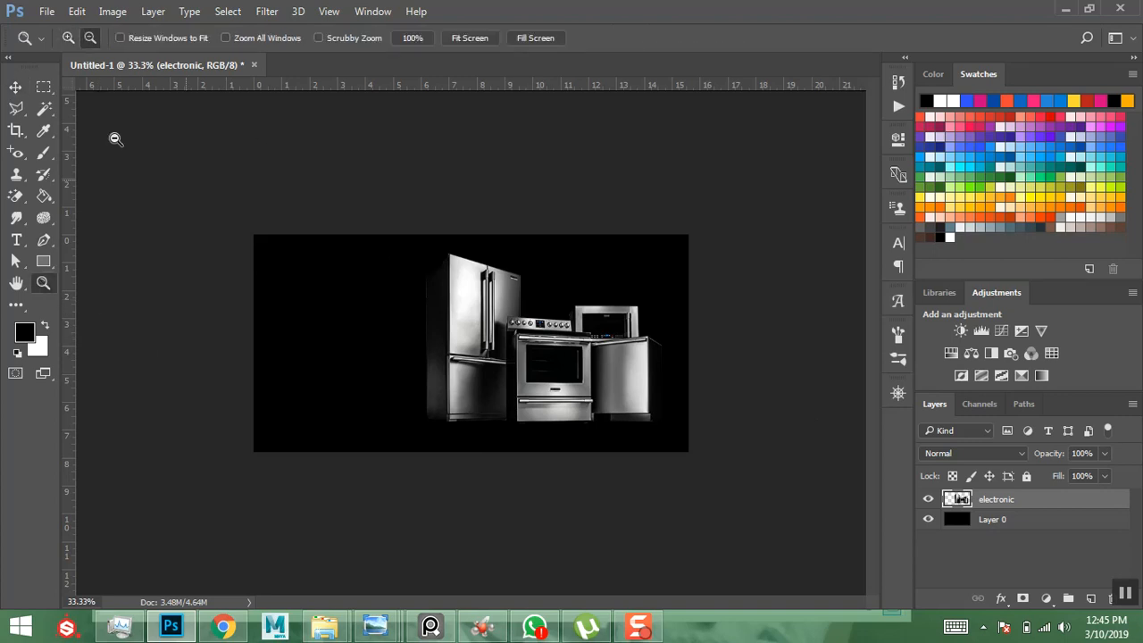
pyautogui.click(63, 36)
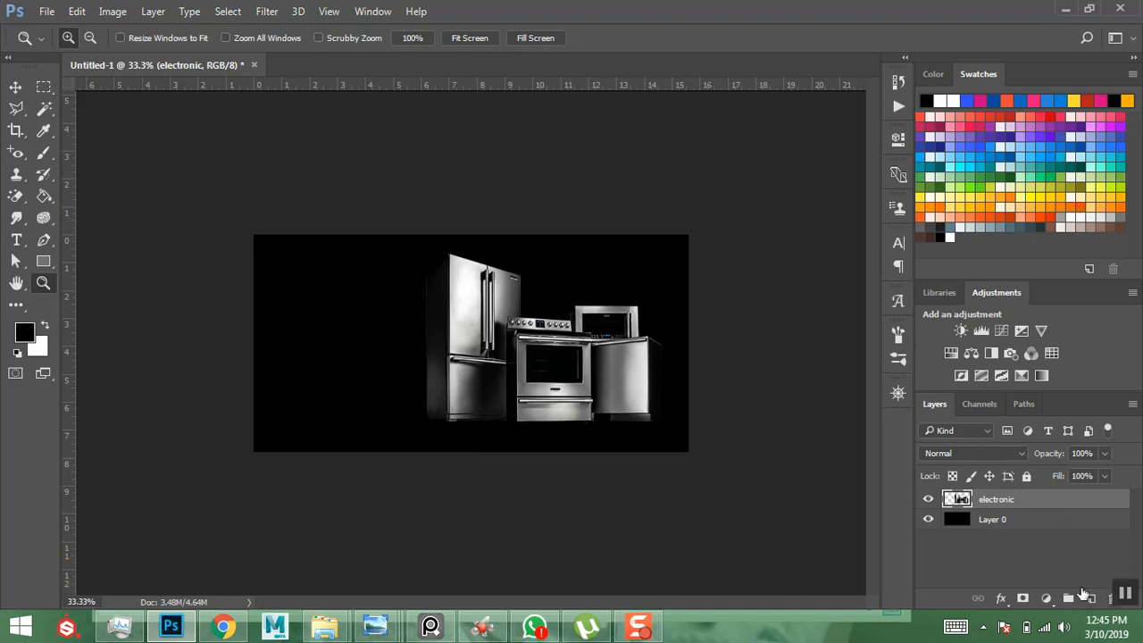
pyautogui.click(1002, 529)
# - Rename Layer 0 to bg and add a new empty layer above it
pyautogui.doubleClick(993, 520)
pyautogui.write('b')
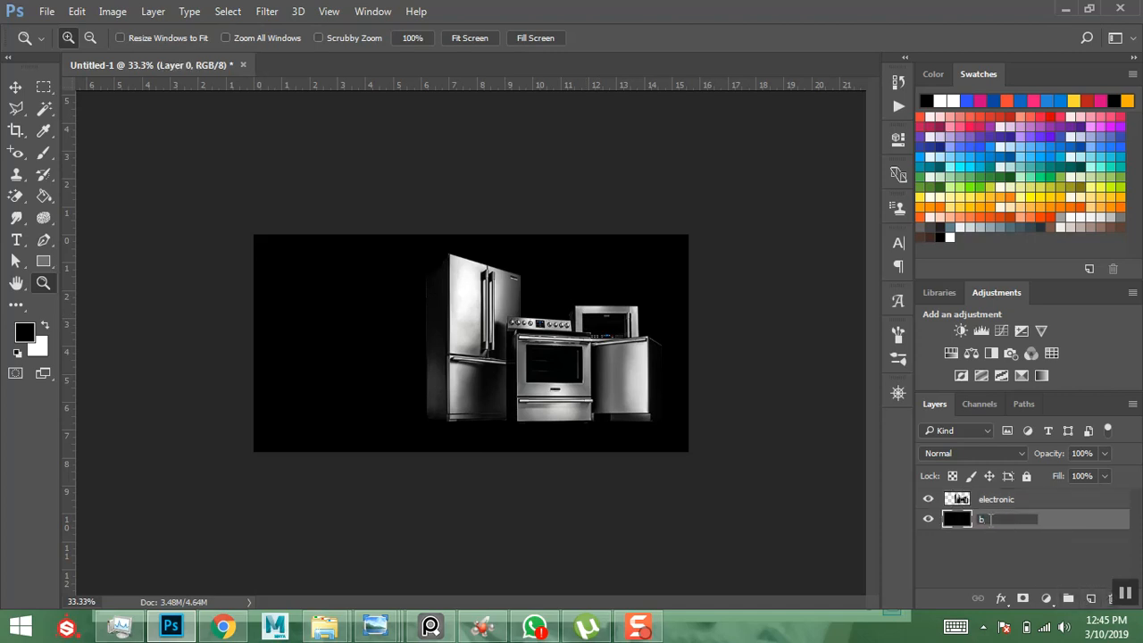
pyautogui.write('g')
pyautogui.press('Return')
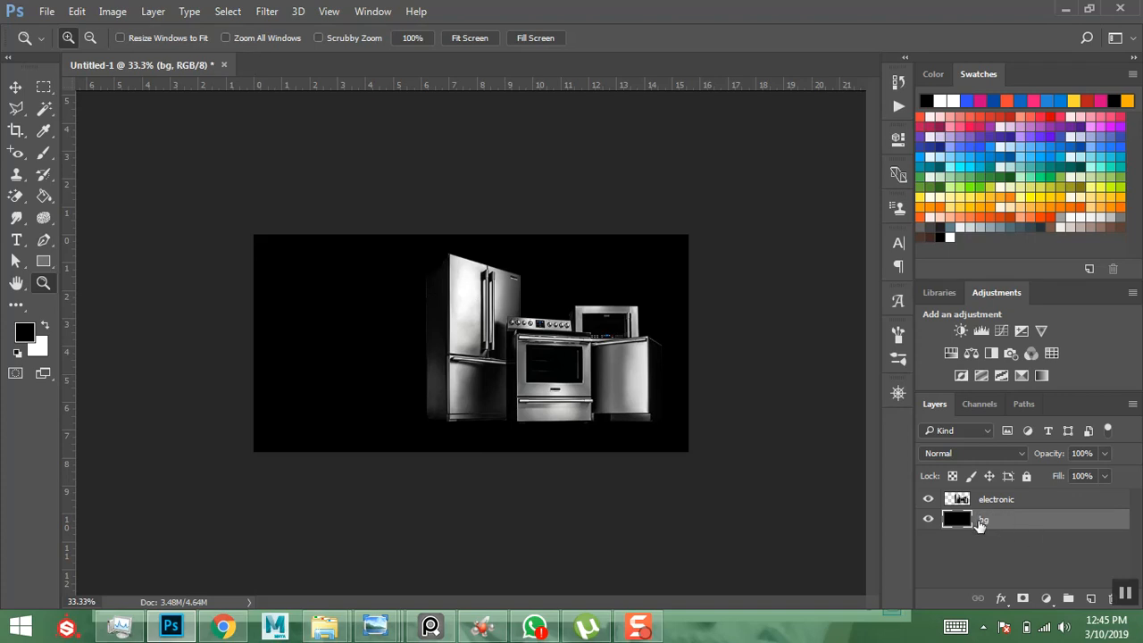
pyautogui.click(1090, 597)
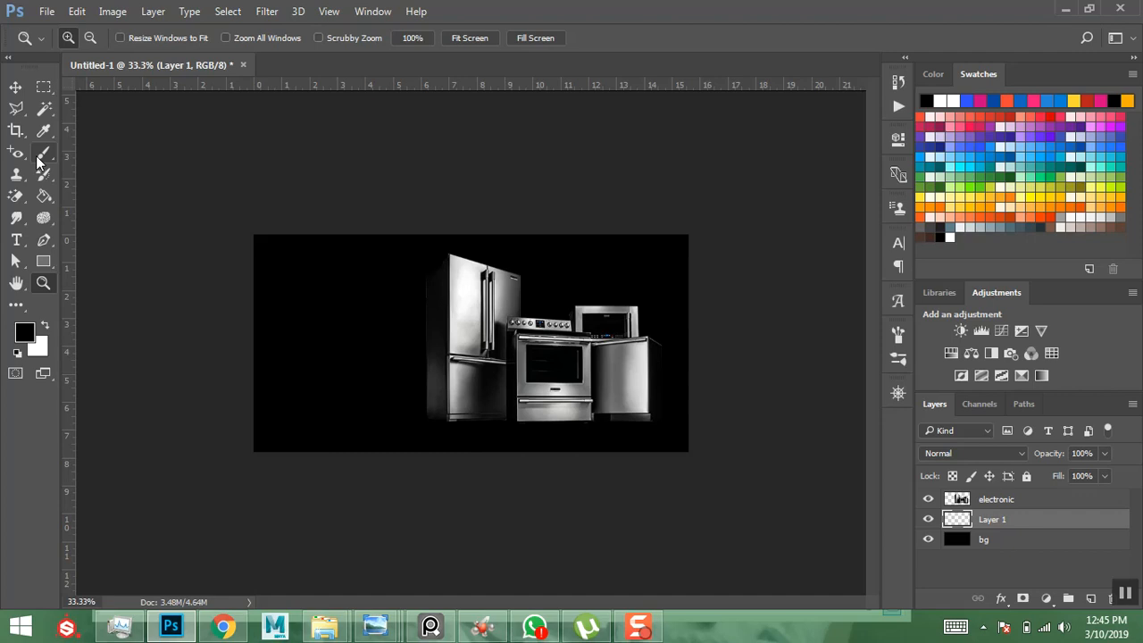
# - Set the brush foreground colour to bright blue #002aff
pyautogui.press('b')
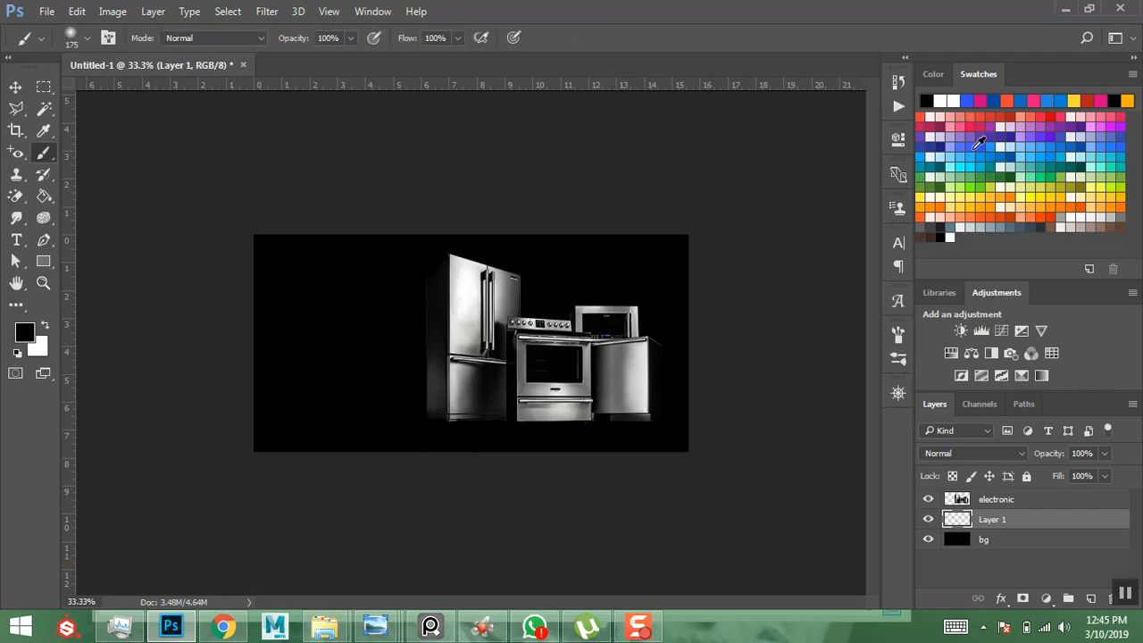
pyautogui.click(25, 333)
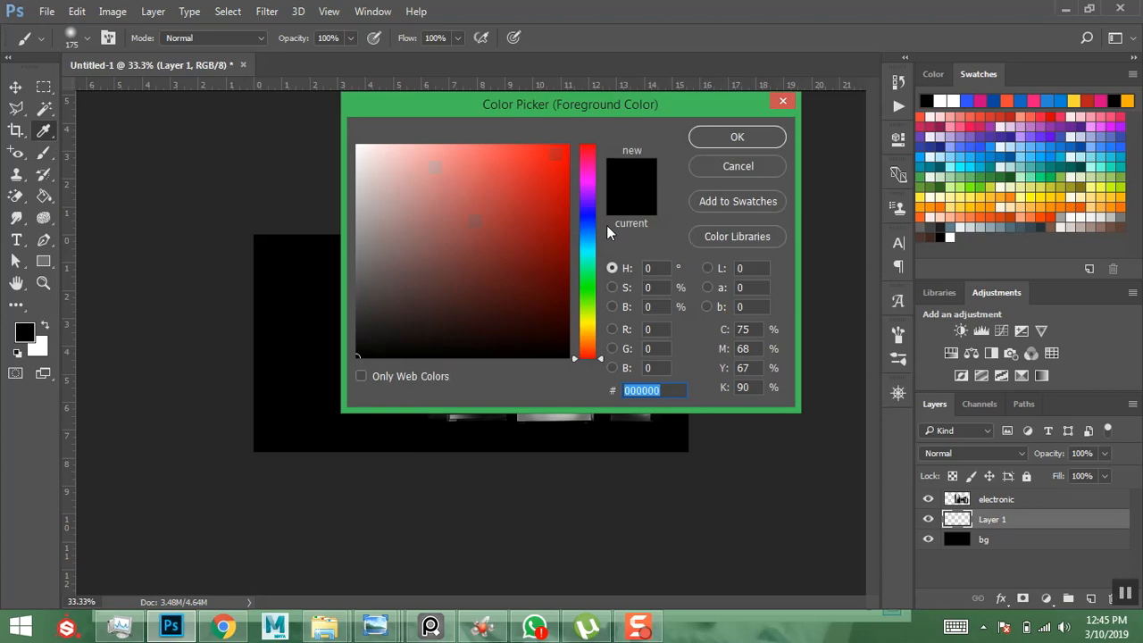
pyautogui.moveTo(592, 250); pyautogui.dragTo(582, 222)
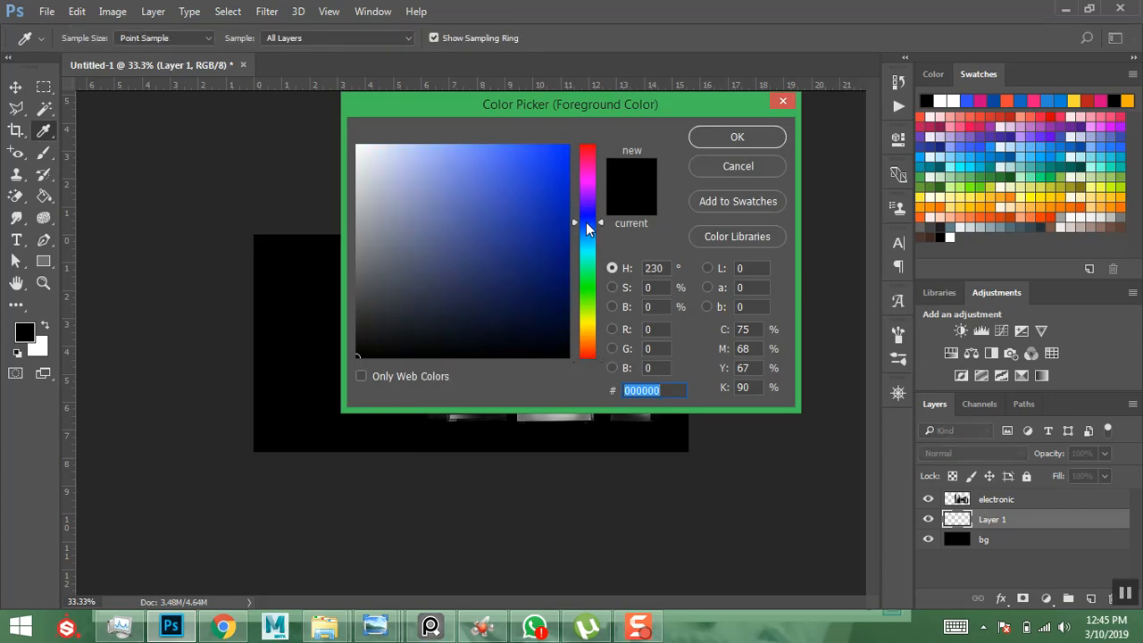
pyautogui.click(566, 147)
pyautogui.moveTo(566, 146); pyautogui.dragTo(571, 141)
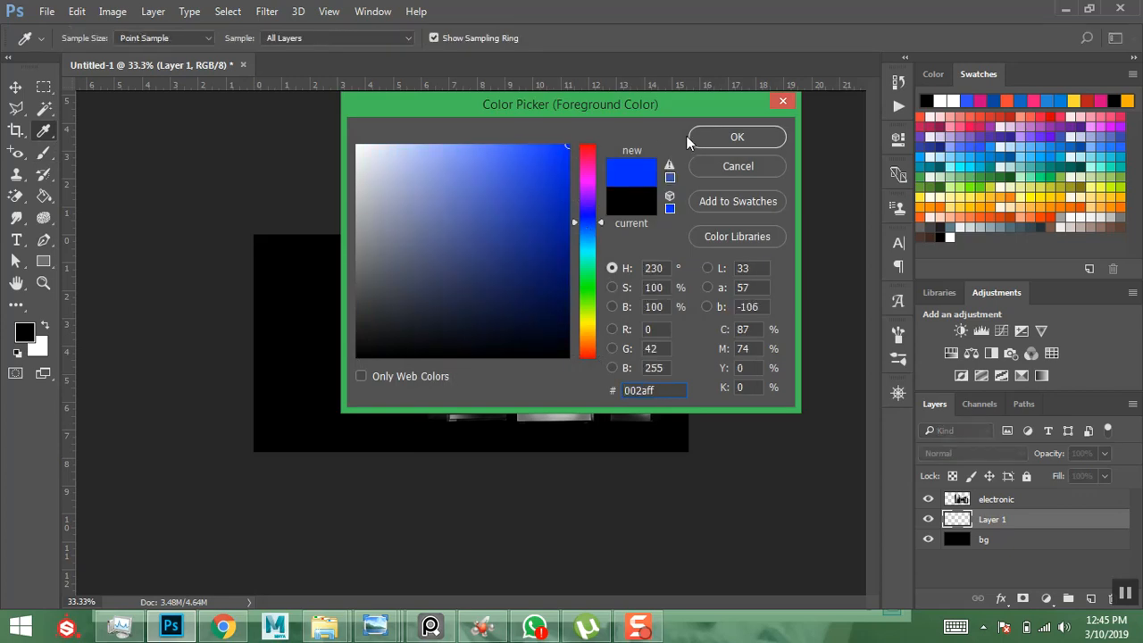
pyautogui.click(709, 135)
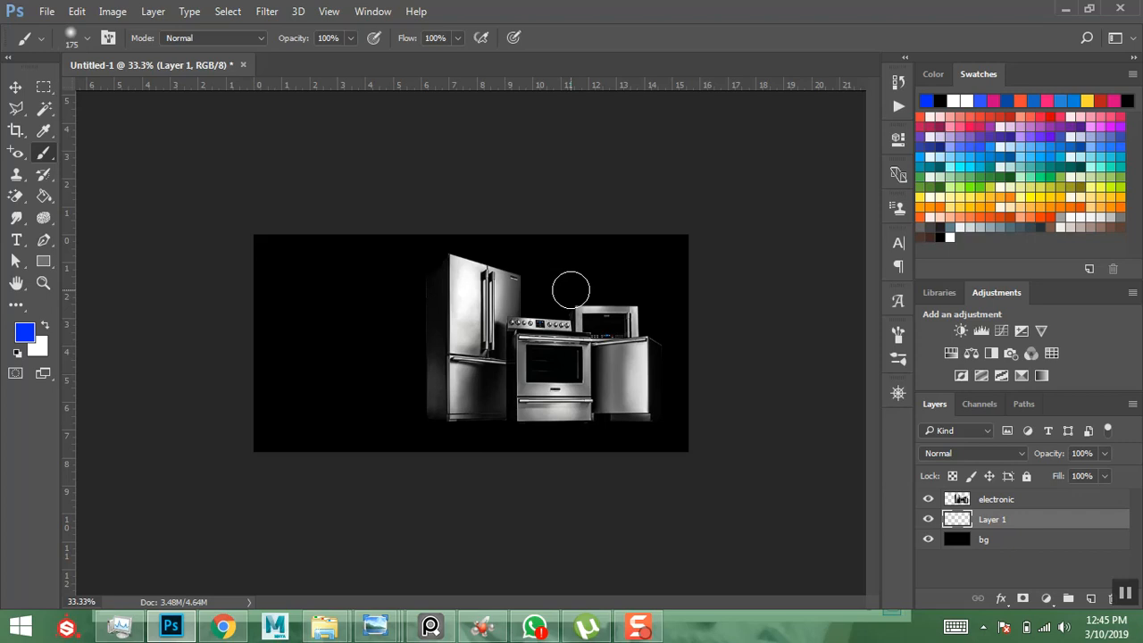
# - Paint one soft 1200 px blue dab across the top of the banner
pyautogui.rightClick(571, 289)
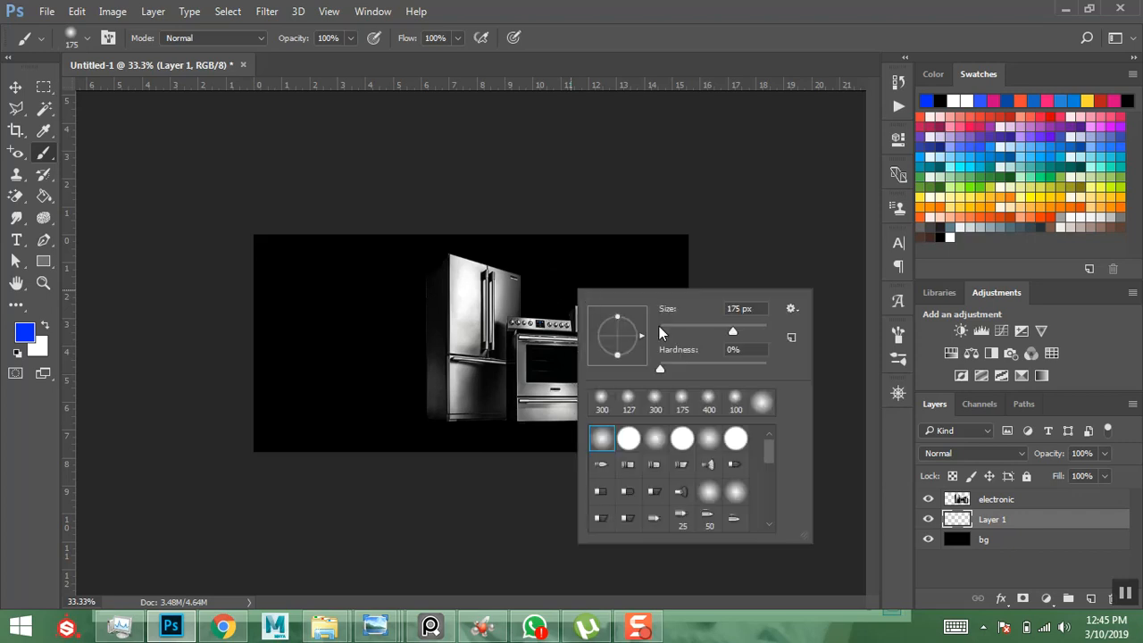
pyautogui.click(717, 213)
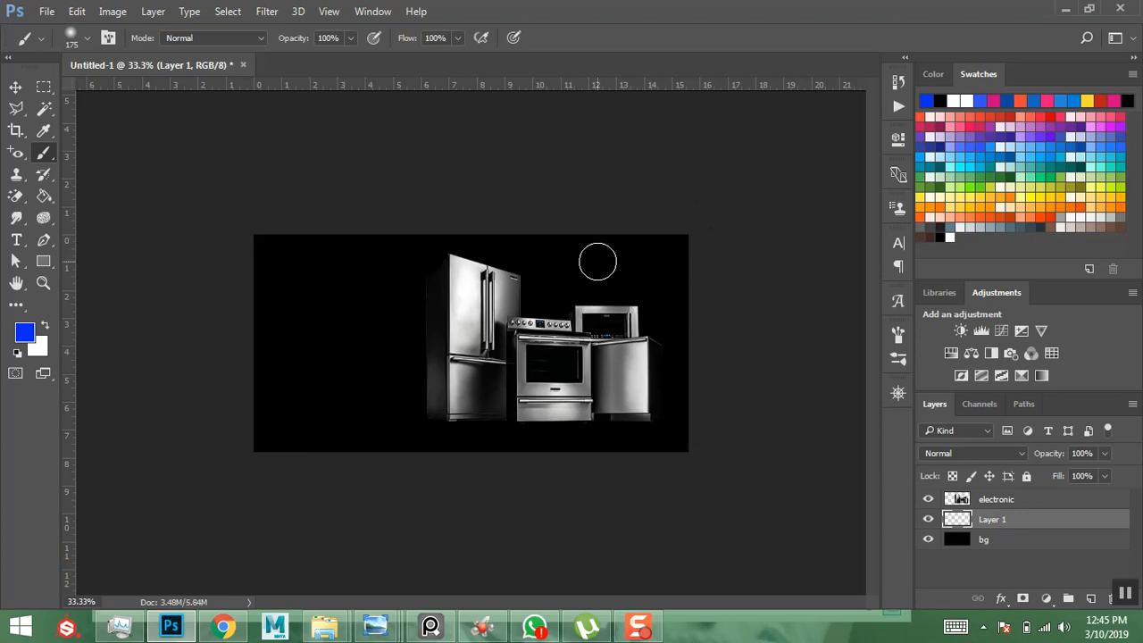
pyautogui.press(']')
pyautogui.press(']')
pyautogui.press(']')
pyautogui.press(']')
pyautogui.press(']')
pyautogui.press(']')
pyautogui.press(']')
pyautogui.press(']')
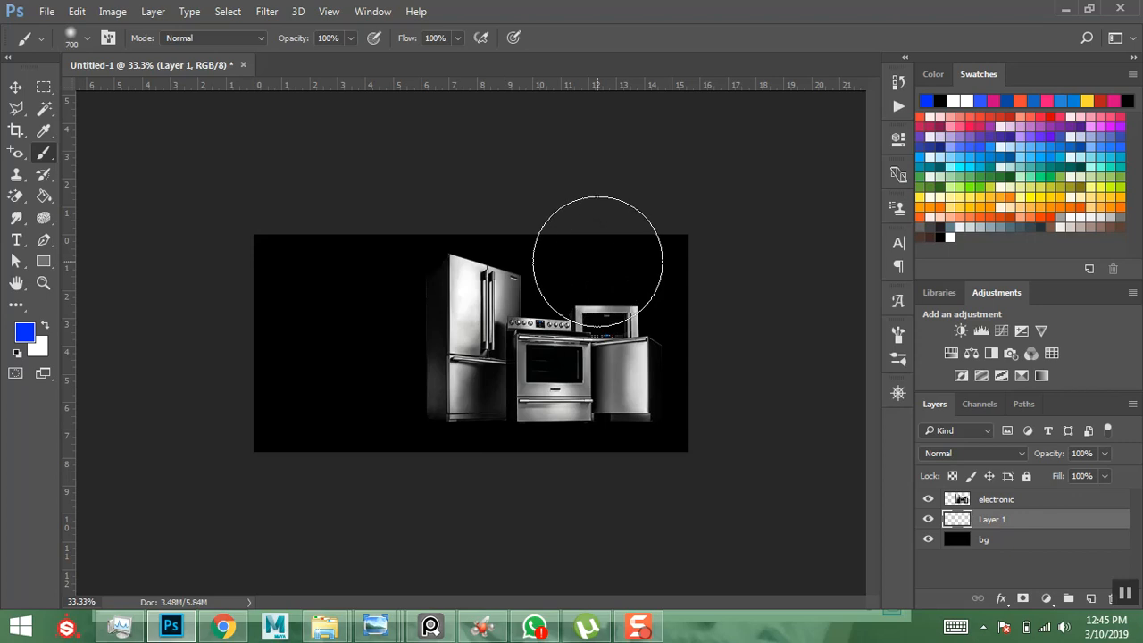
pyautogui.press(']')
pyautogui.press(']')
pyautogui.press(']')
pyautogui.press(']')
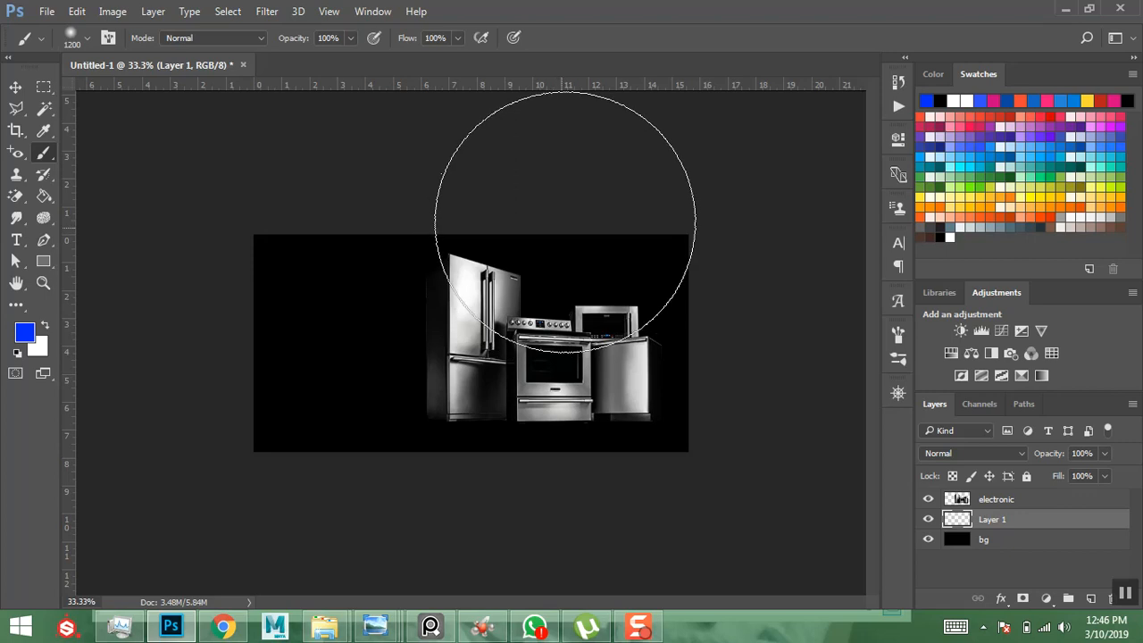
pyautogui.click(571, 205)
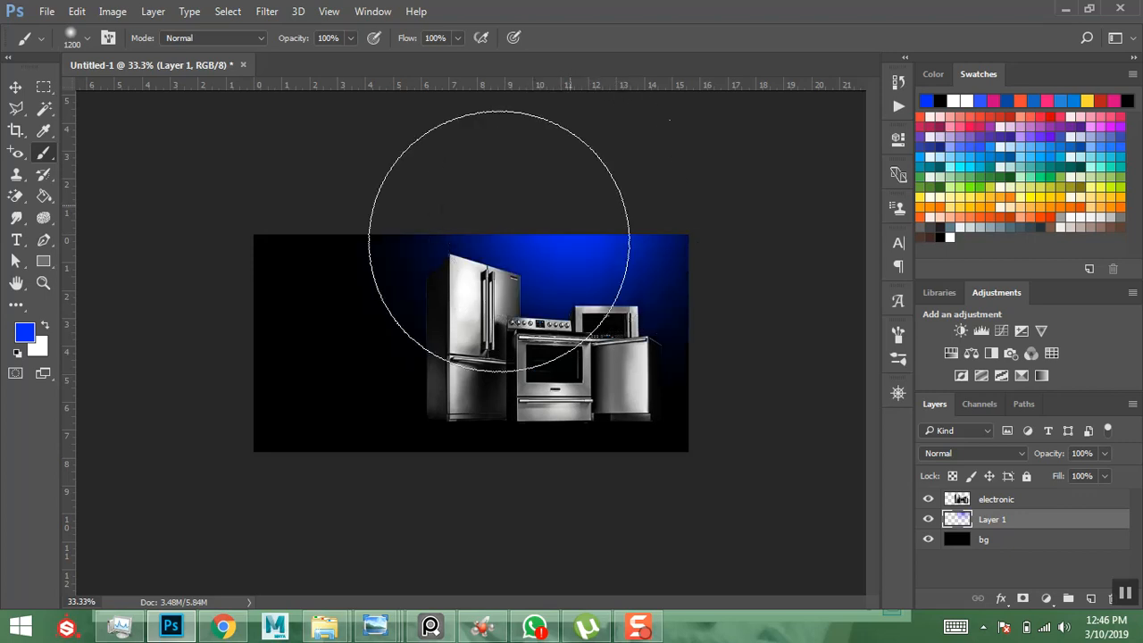
pyautogui.click(16, 88)
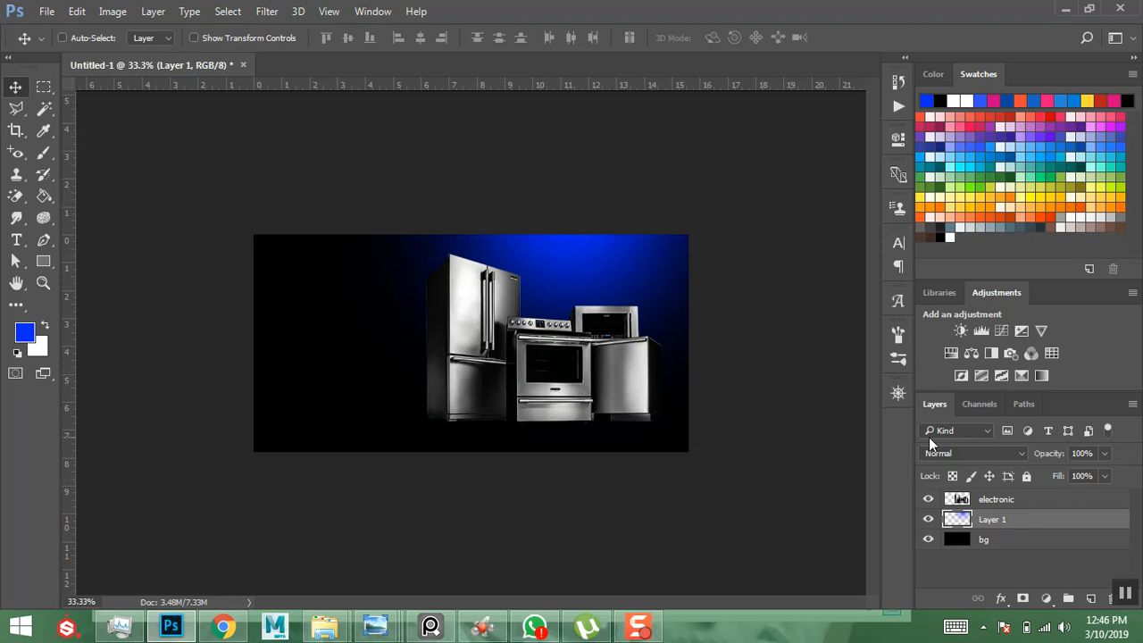
# - Lower the blue glow layer's opacity to 32%
pyautogui.click(1104, 455)
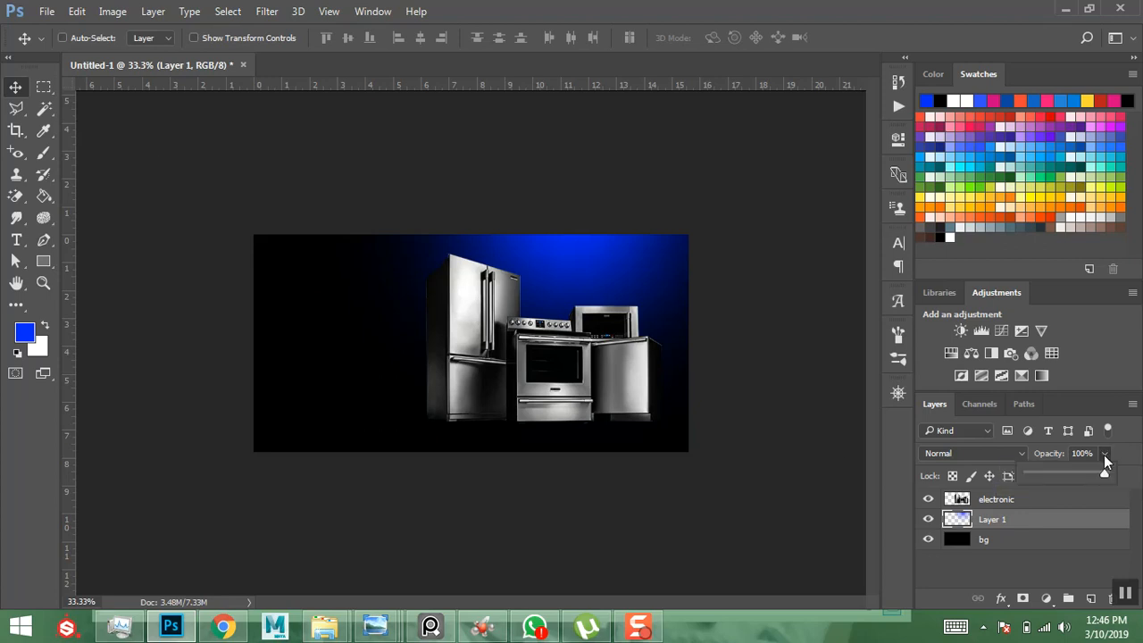
pyautogui.moveTo(1068, 471); pyautogui.dragTo(1067, 471)
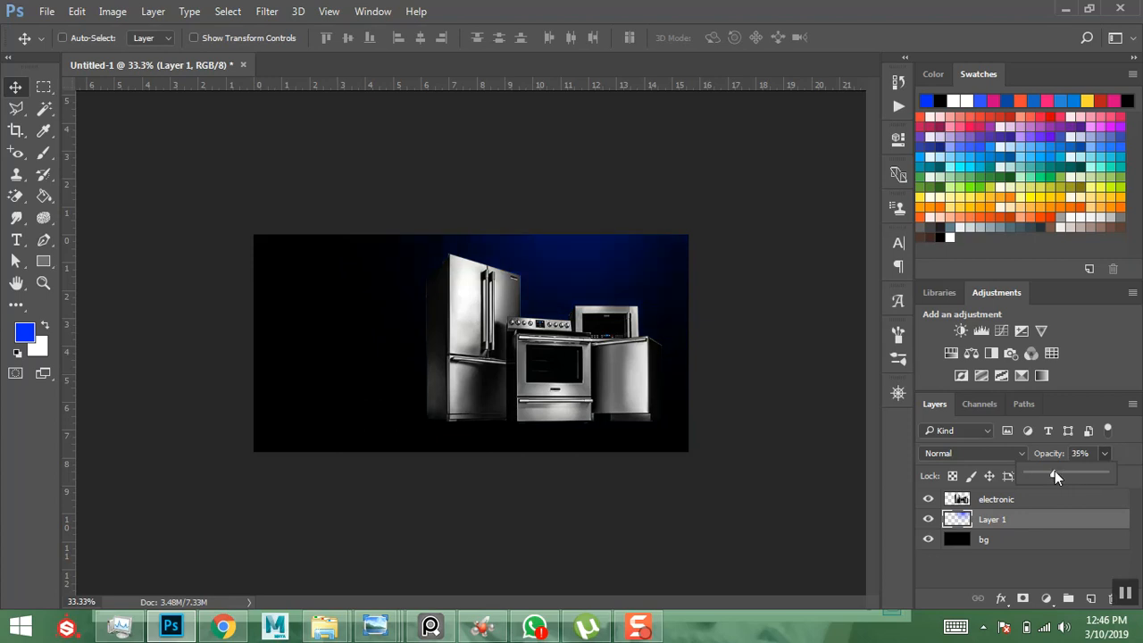
pyautogui.moveTo(1050, 470); pyautogui.dragTo(1052, 471)
pyautogui.click(482, 142)
# - Set the foreground colour to white
pyautogui.click(24, 332)
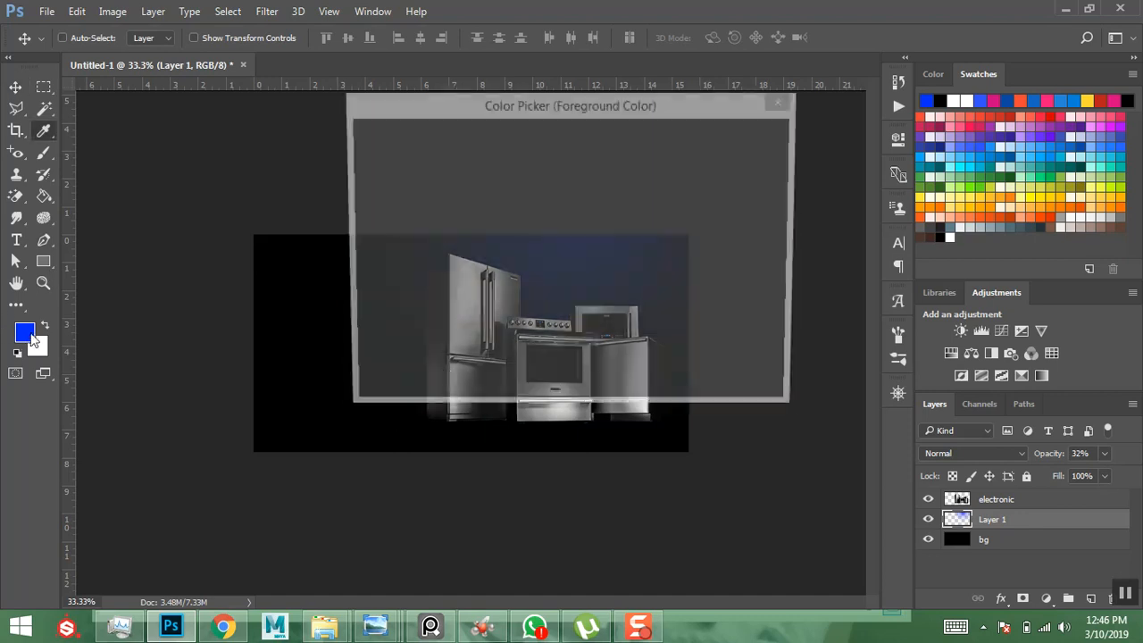
pyautogui.moveTo(553, 176); pyautogui.dragTo(333, 121)
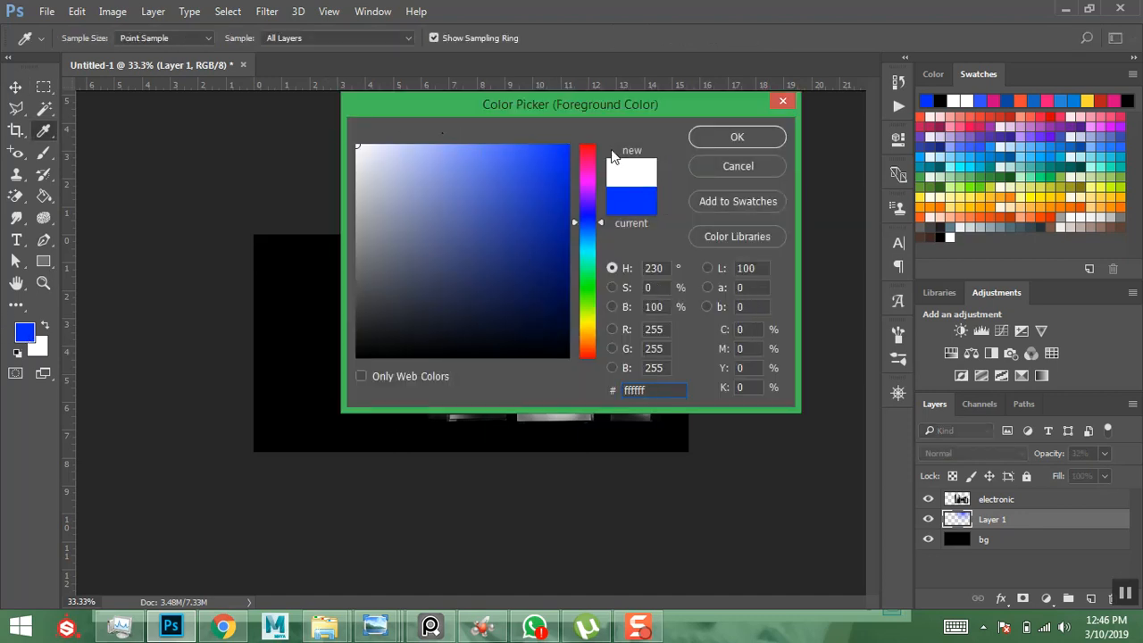
pyautogui.click(737, 136)
pyautogui.press('v')
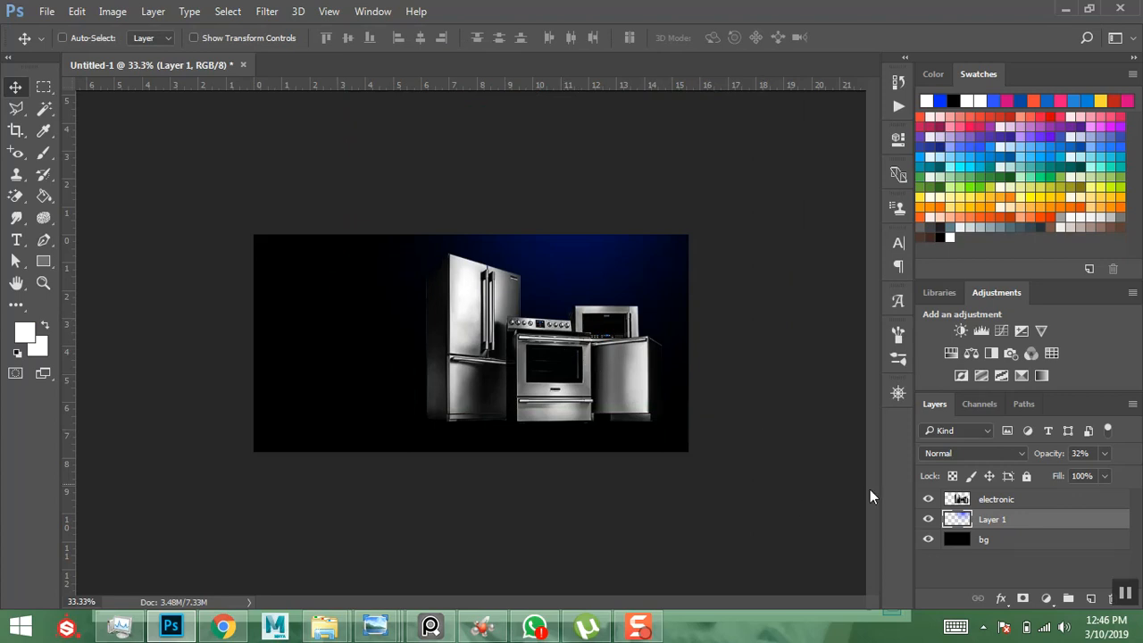
# - Rename the glow layer to blue and add a new empty layer above it
pyautogui.doubleClick(997, 523)
pyautogui.write('bl')
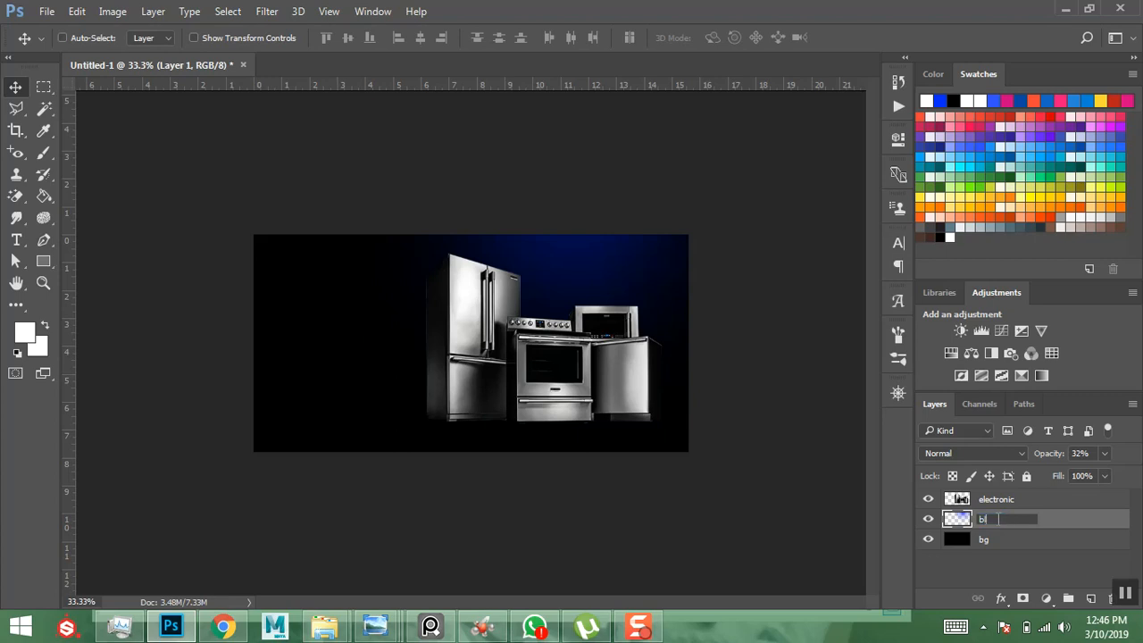
pyautogui.write('ue')
pyautogui.press('Return')
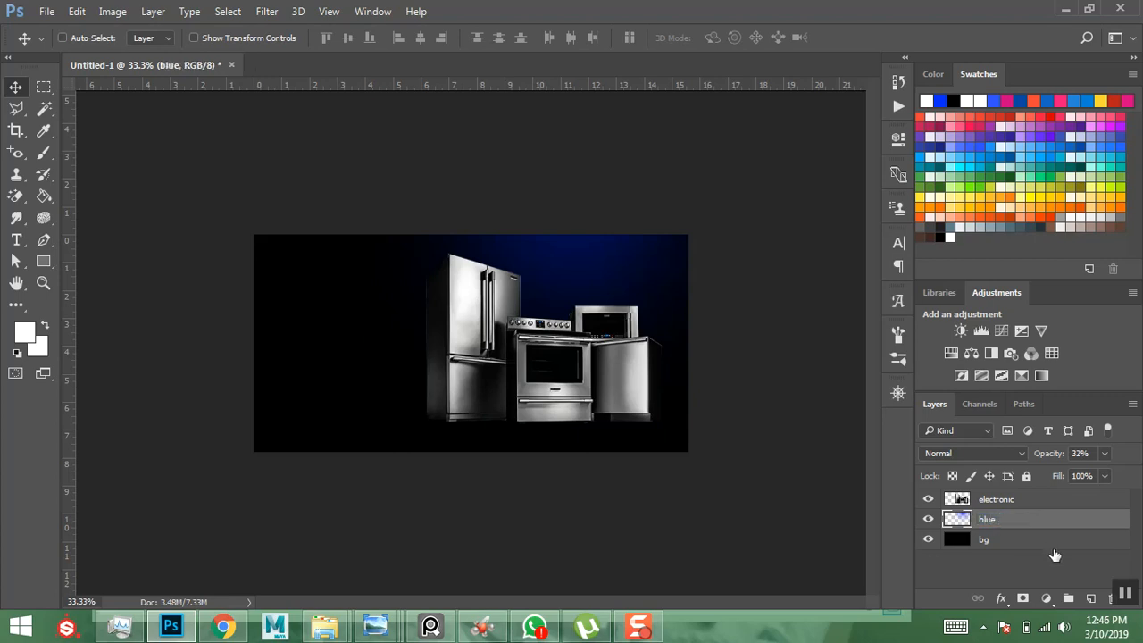
pyautogui.click(1091, 598)
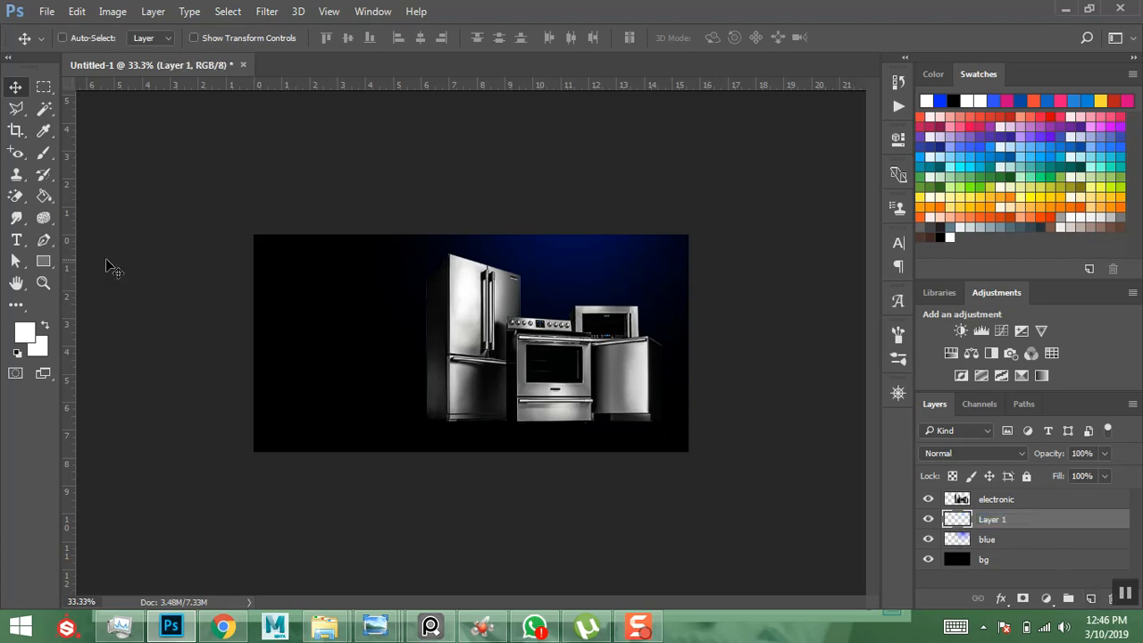
# - Paint a soft white glow at the banner top with a 900 px brush on Layer 1
pyautogui.click(21, 333)
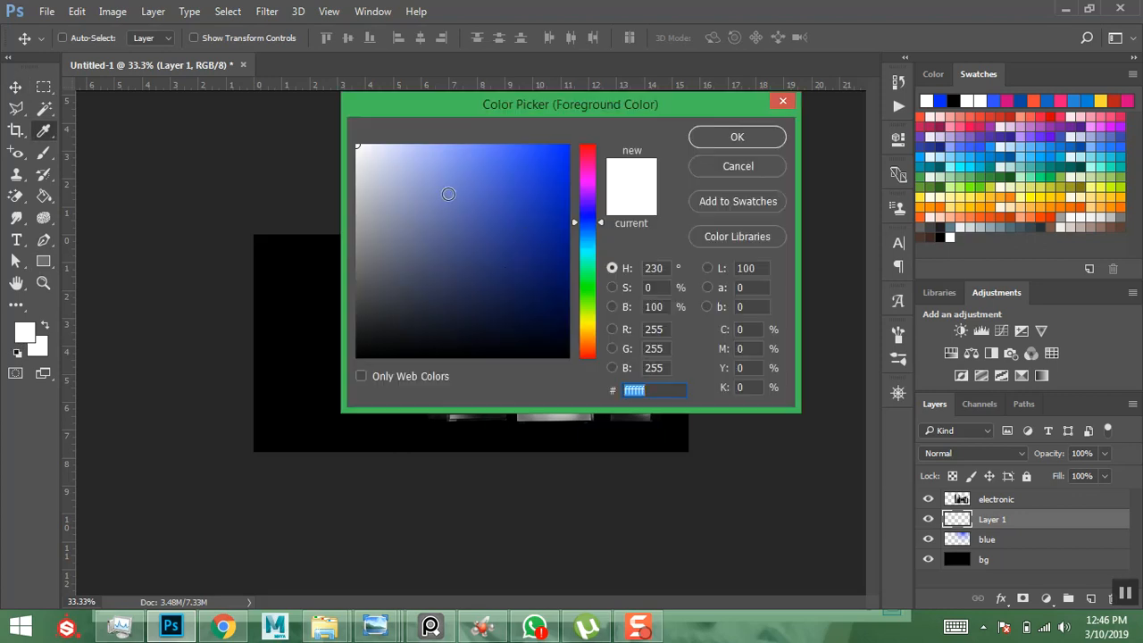
pyautogui.click(737, 138)
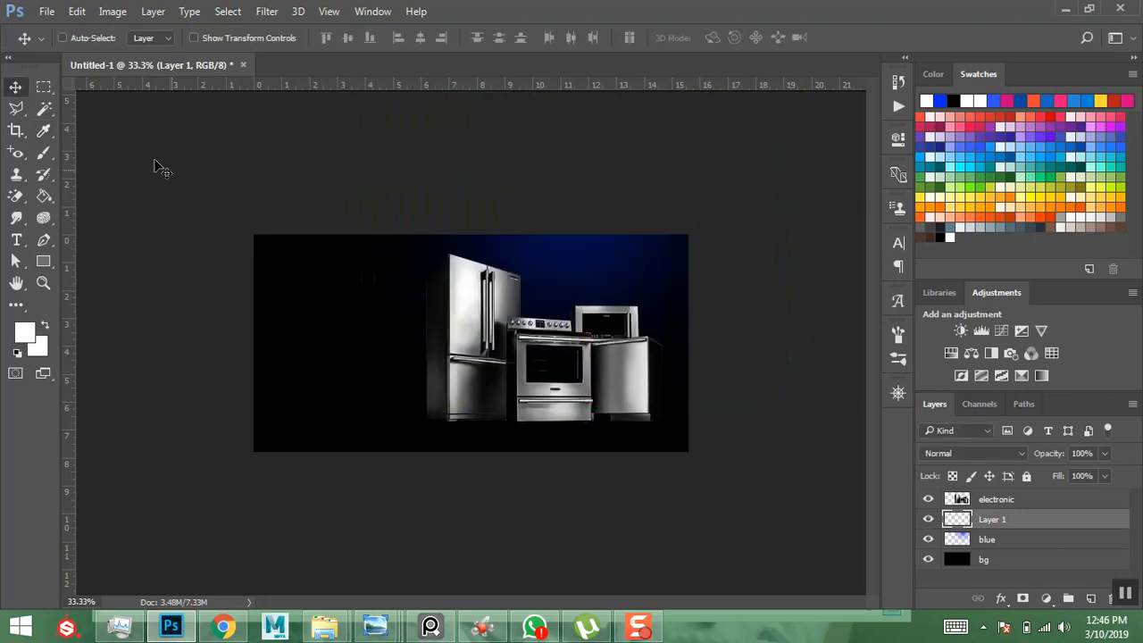
pyautogui.click(44, 152)
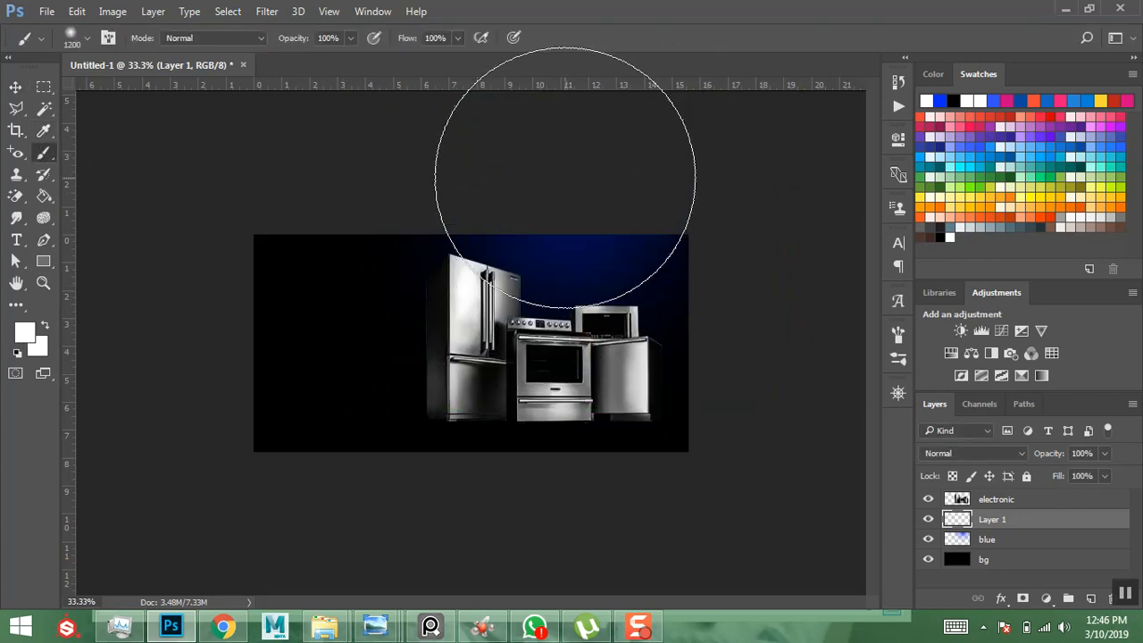
pyautogui.press(']')
pyautogui.press(']')
pyautogui.press('[')
pyautogui.press('[')
pyautogui.press('[')
pyautogui.press('[')
pyautogui.press('[')
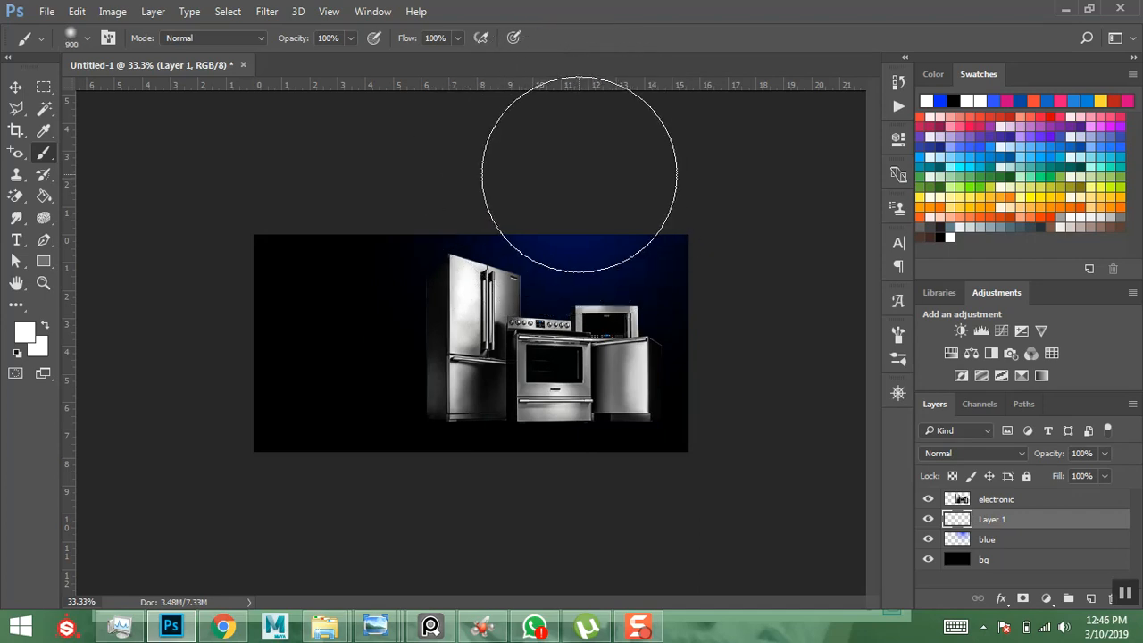
pyautogui.click(578, 174)
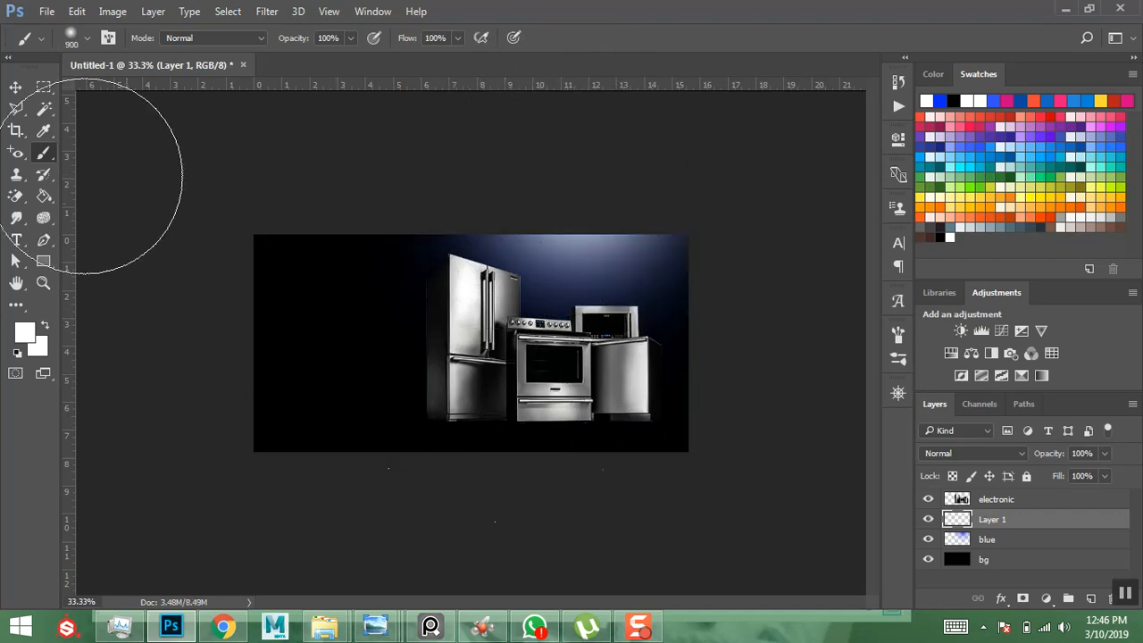
pyautogui.click(15, 87)
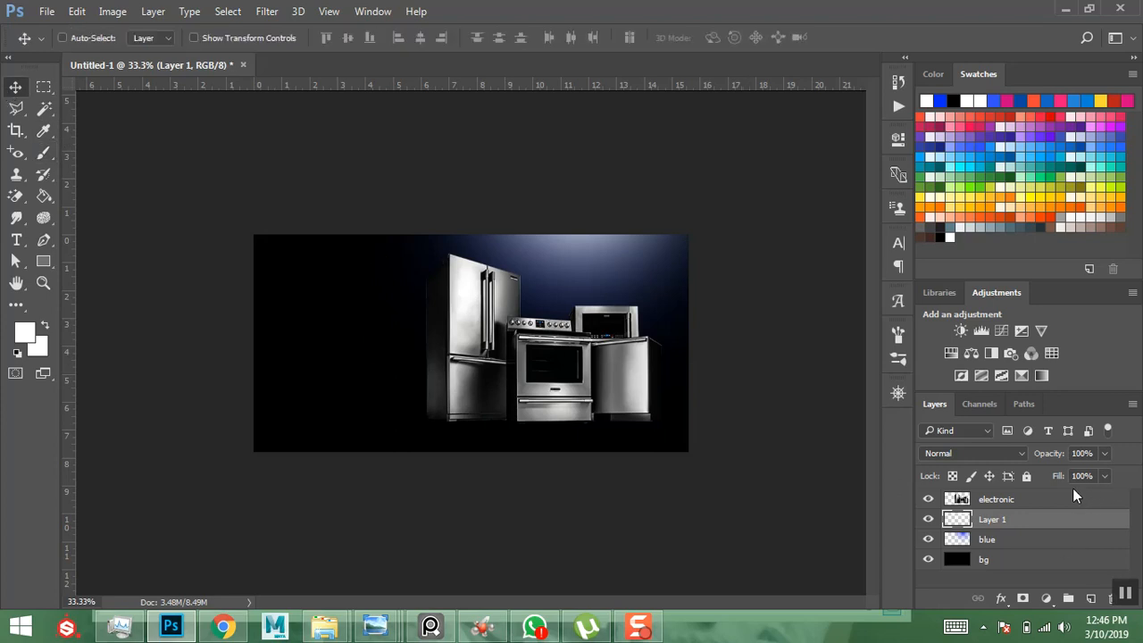
# - Set Layer 1 to 42% opacity and 71% fill
pyautogui.click(1103, 454)
pyautogui.click(1066, 473)
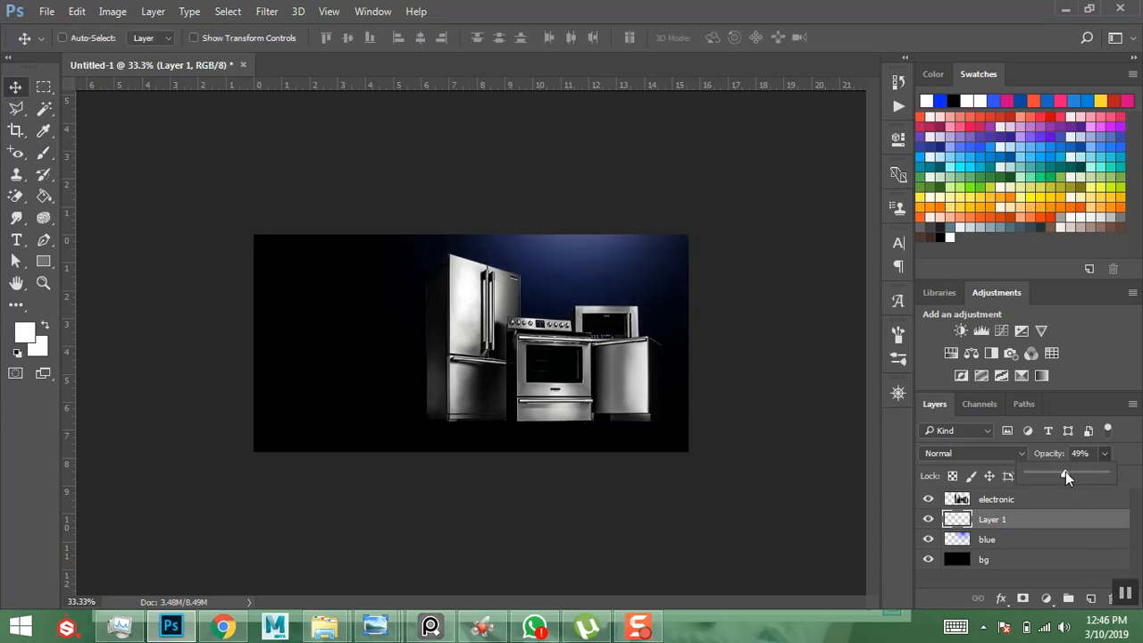
pyautogui.moveTo(1065, 473); pyautogui.dragTo(1060, 473)
pyautogui.click(958, 546)
pyautogui.click(1106, 477)
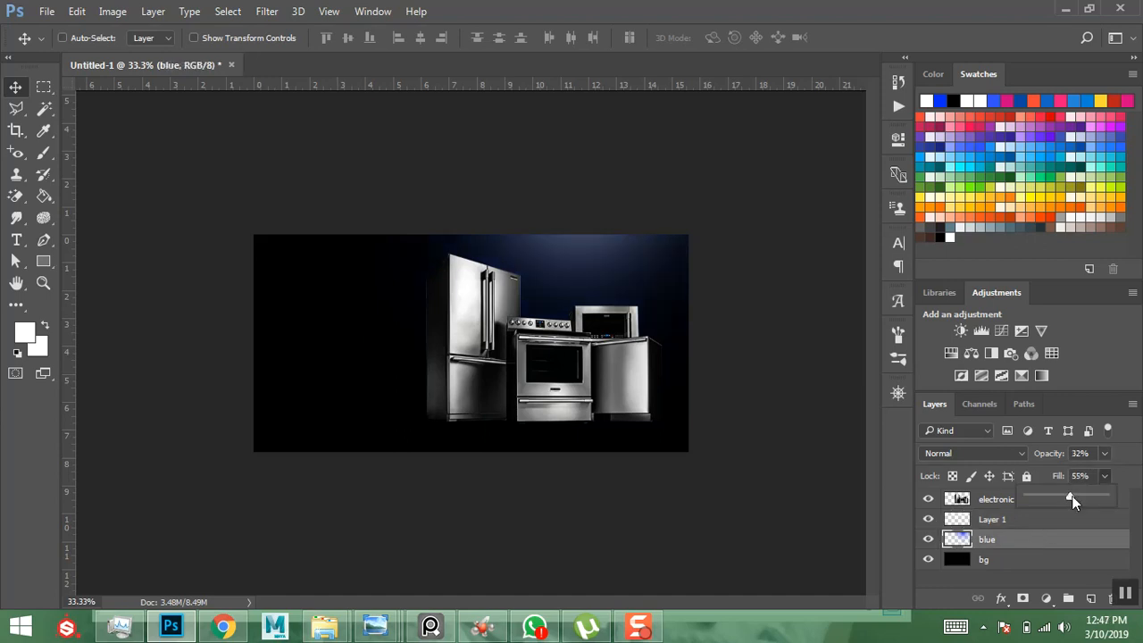
pyautogui.click(1031, 535)
pyautogui.click(1027, 519)
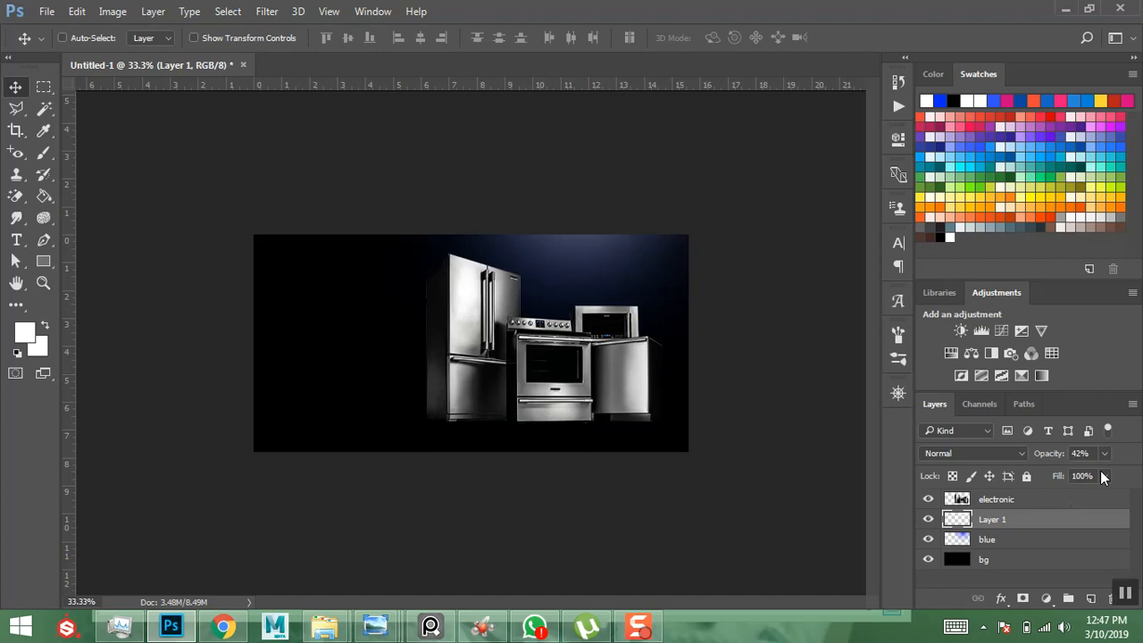
pyautogui.click(1104, 477)
pyautogui.moveTo(1076, 491); pyautogui.dragTo(1082, 495)
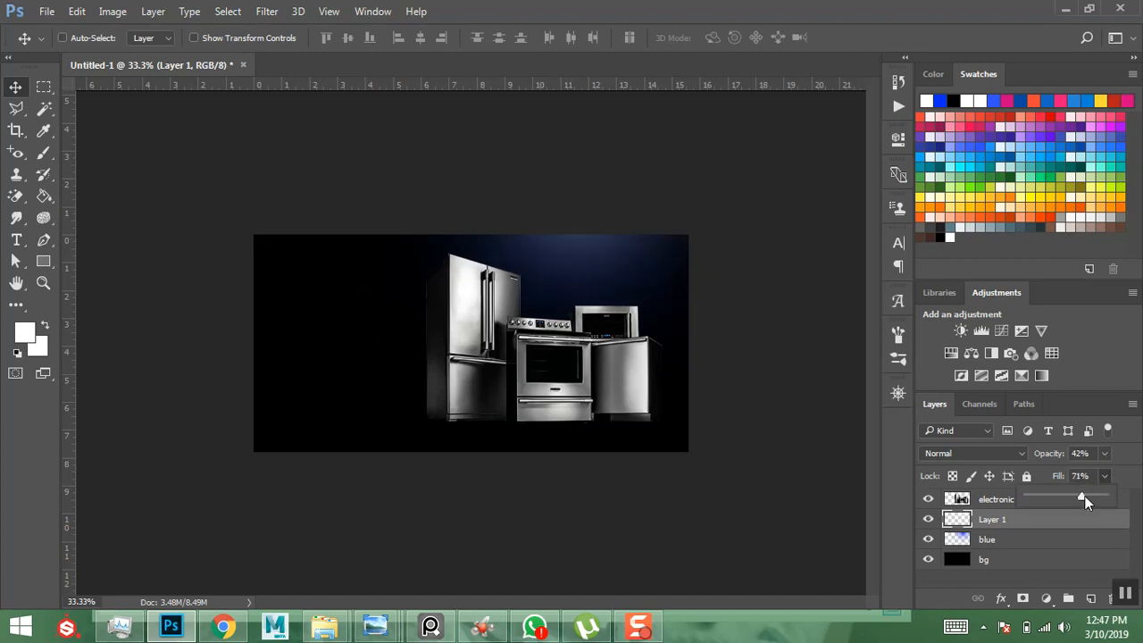
pyautogui.click(801, 290)
pyautogui.scroll(4, 801, 289)
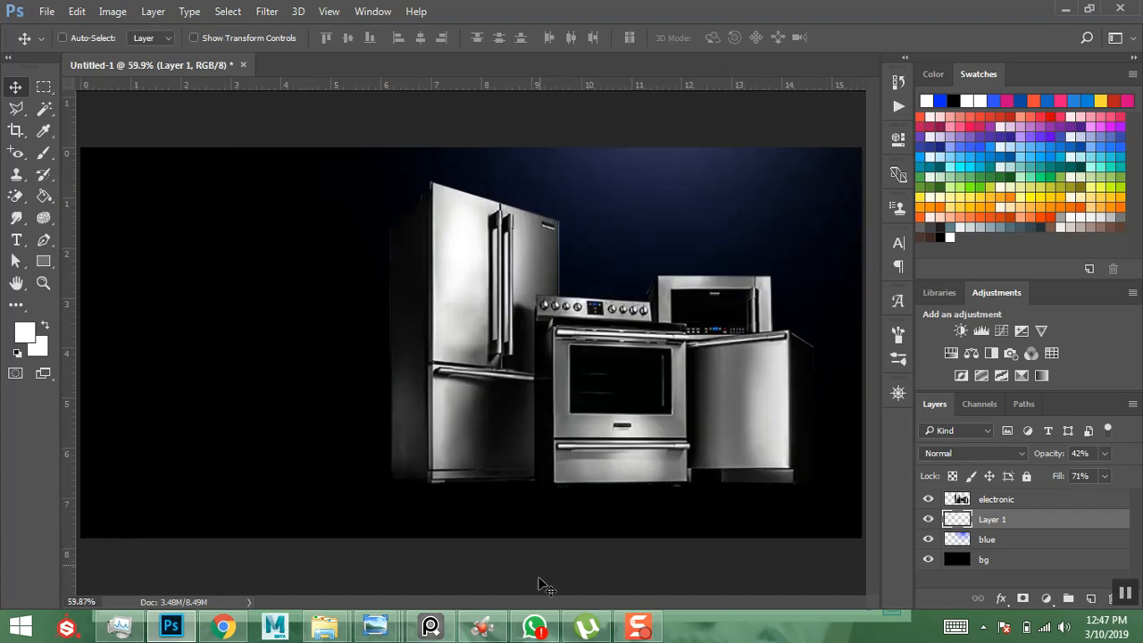
pyautogui.moveTo(377, 628)
pyautogui.click(607, 558)
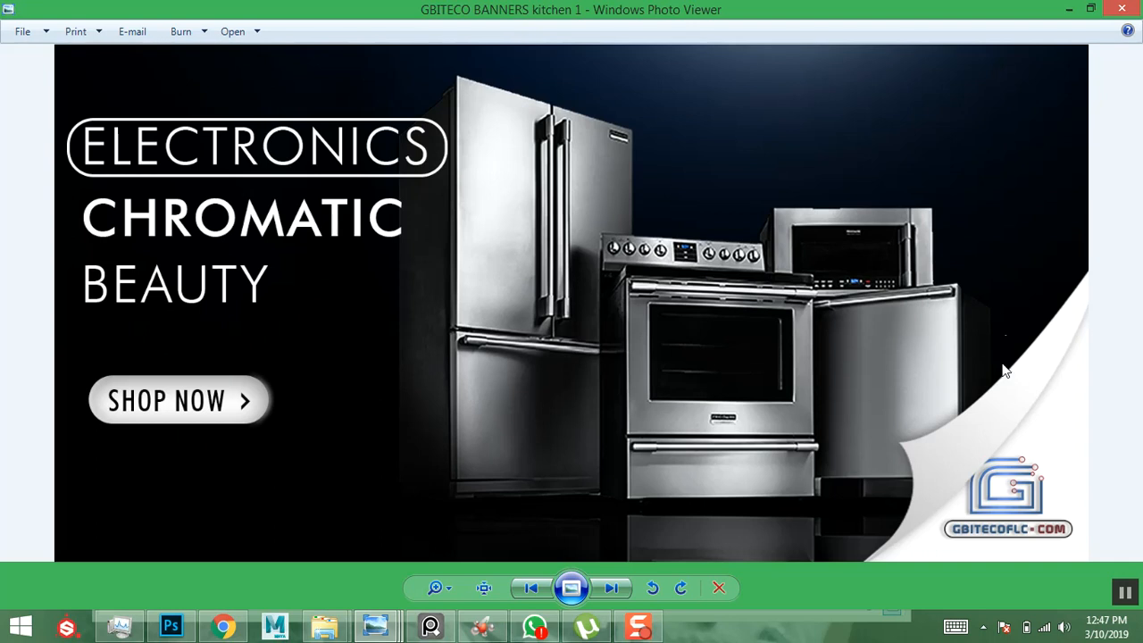
pyautogui.click(1069, 8)
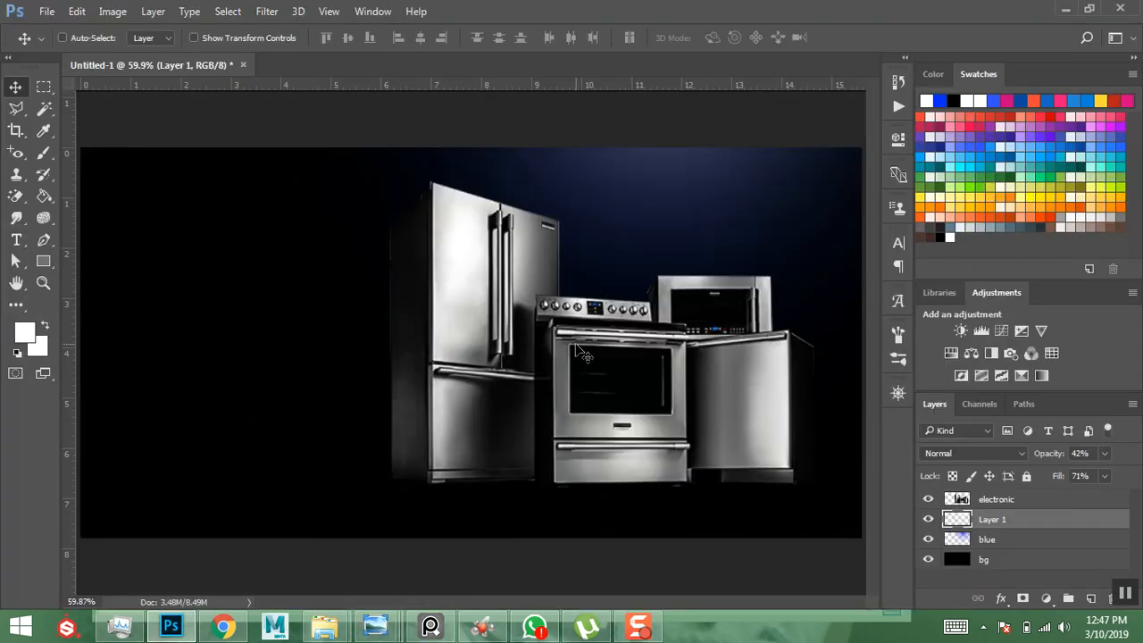
# - Rename Layer 1 to white
pyautogui.click(1020, 507)
pyautogui.doubleClick(991, 519)
pyautogui.write('white')
pyautogui.press('Return')
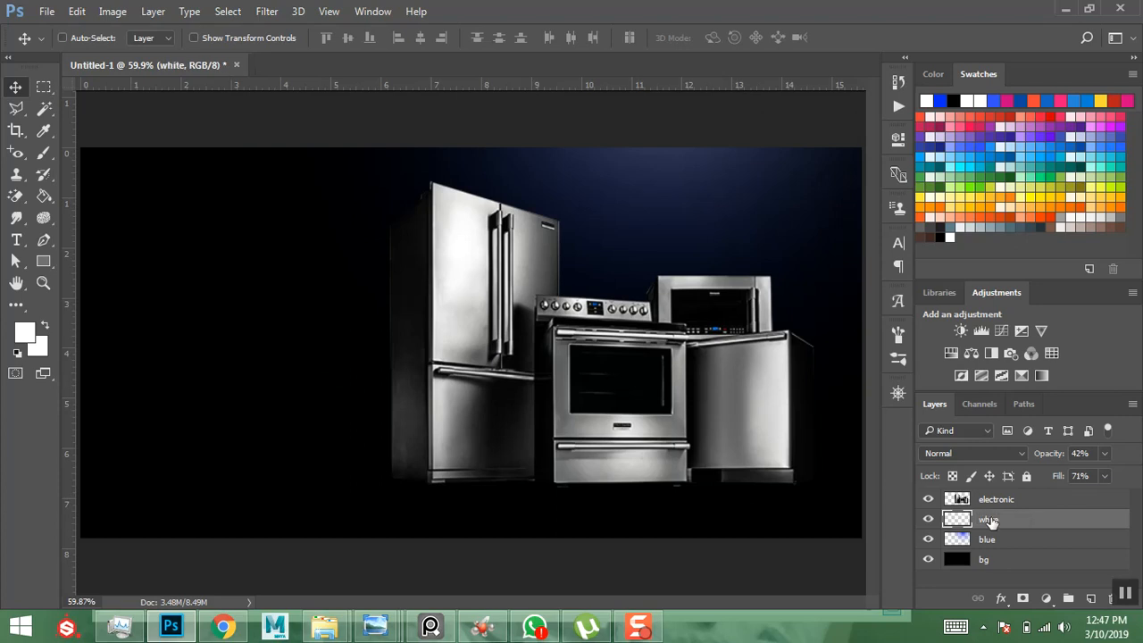
# - Add a new layer above electronic and name it edge darkness
pyautogui.click(1020, 503)
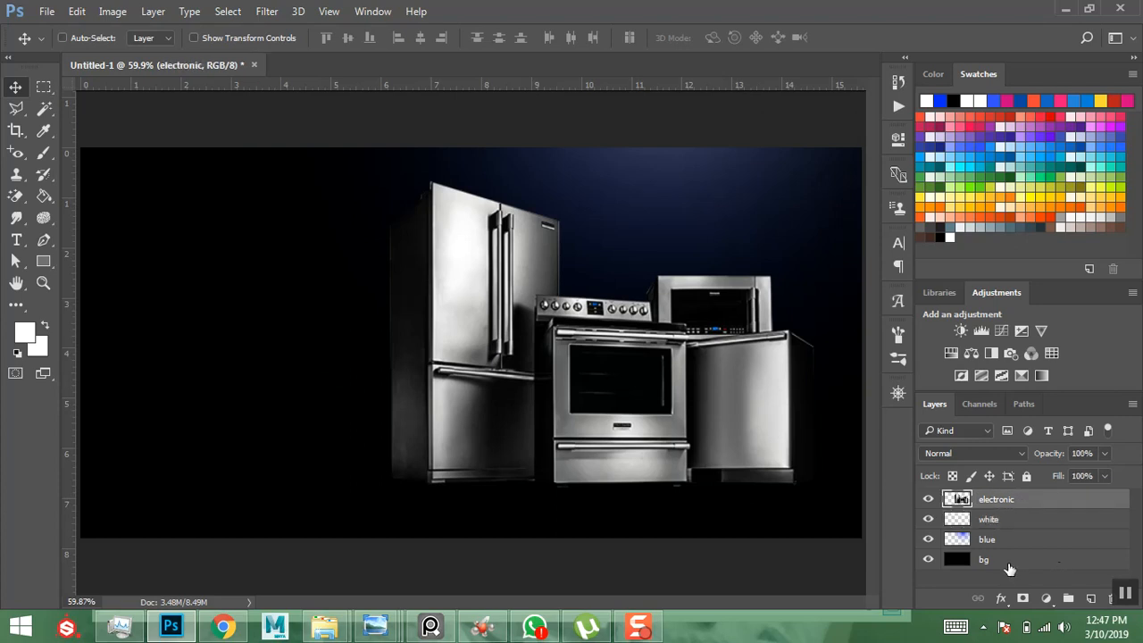
pyautogui.click(1091, 600)
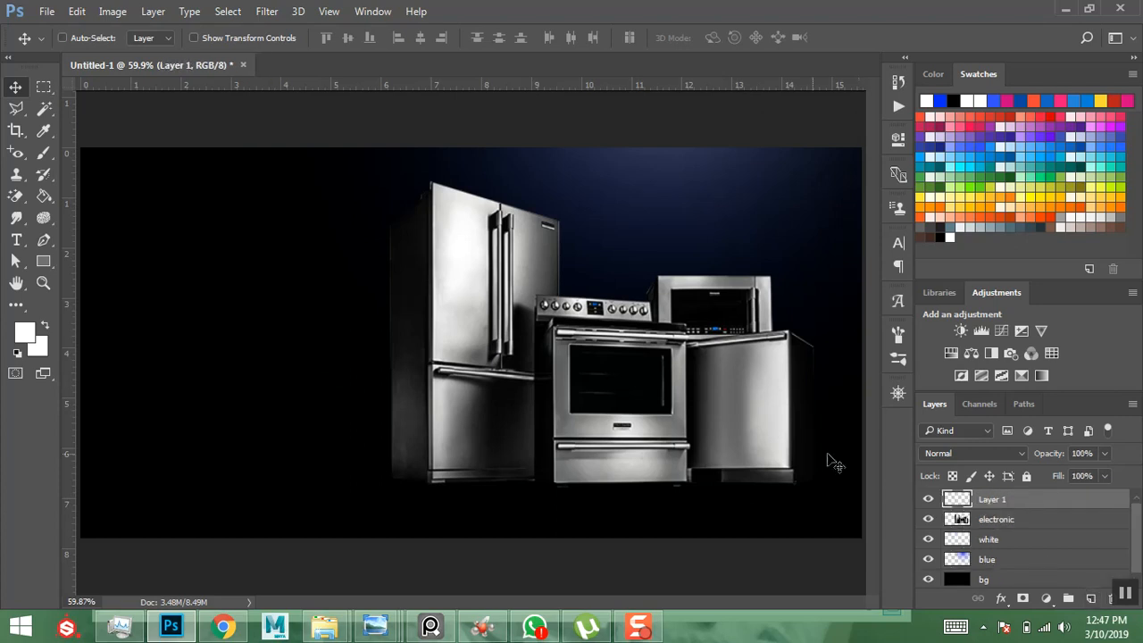
pyautogui.doubleClick(993, 500)
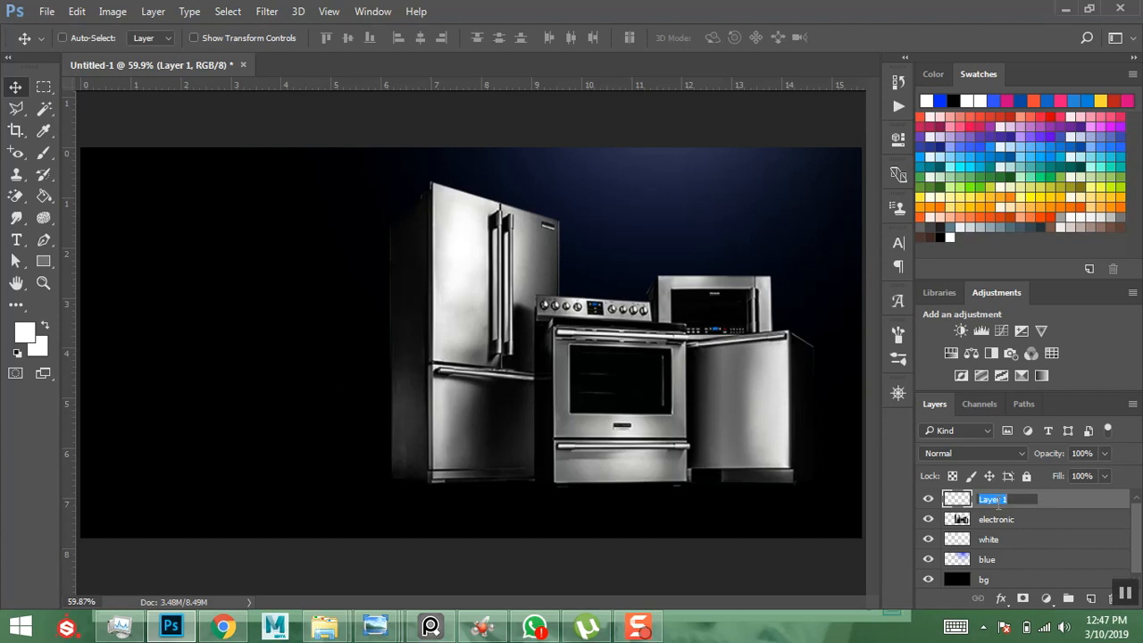
pyautogui.write('edge darkness')
pyautogui.press('Return')
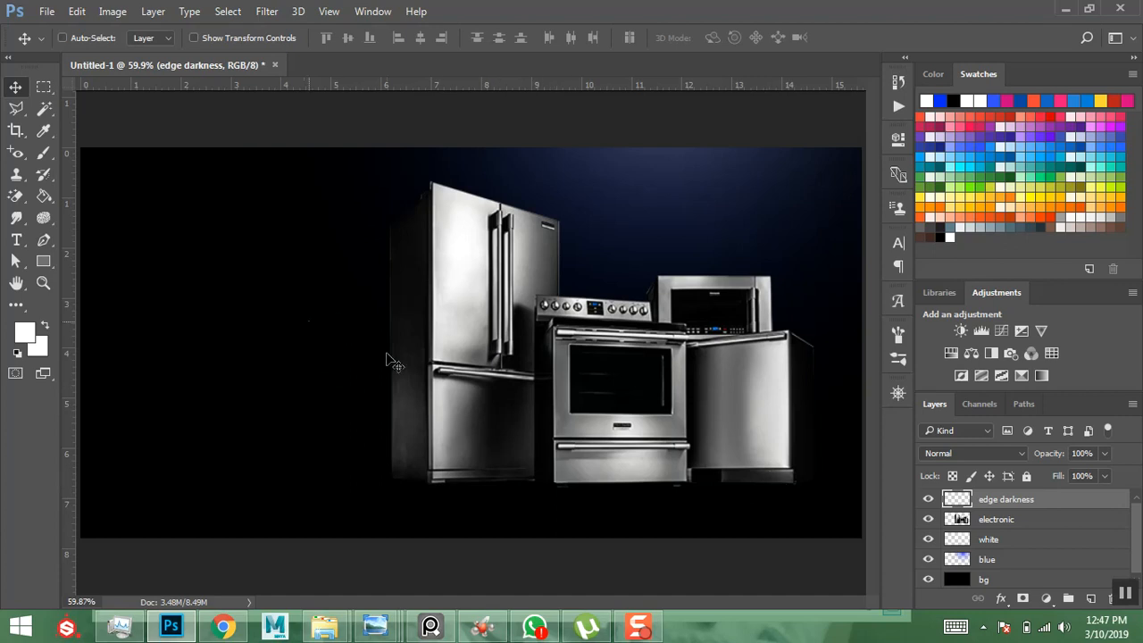
# - Paint soft black strokes around the appliances' outer edges with a smaller default-black brush
pyautogui.click(44, 153)
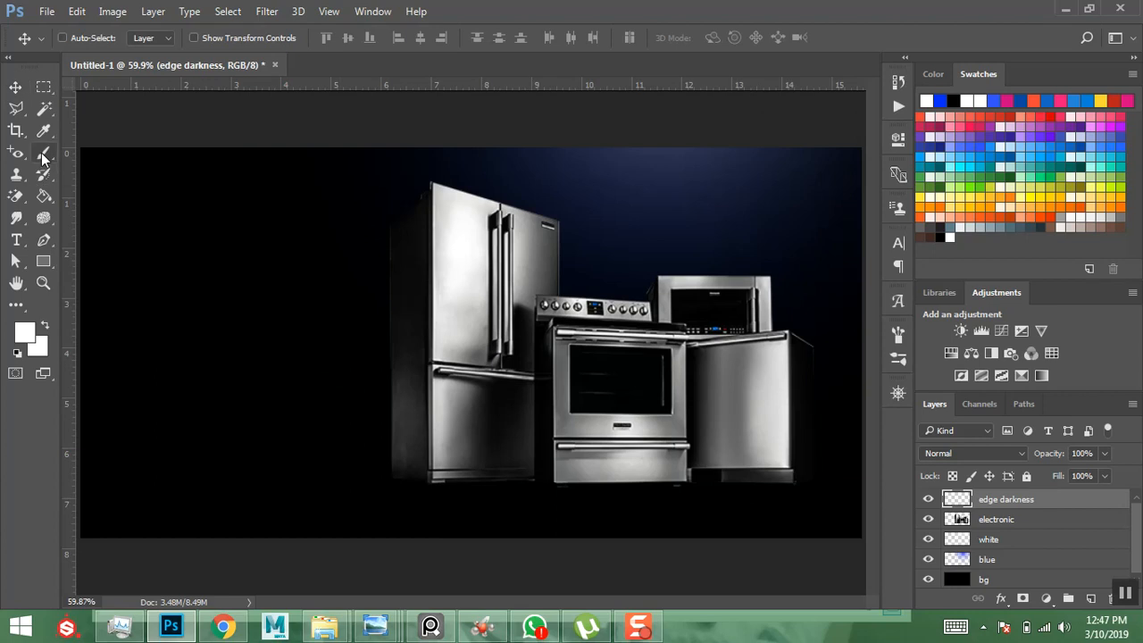
pyautogui.click(17, 351)
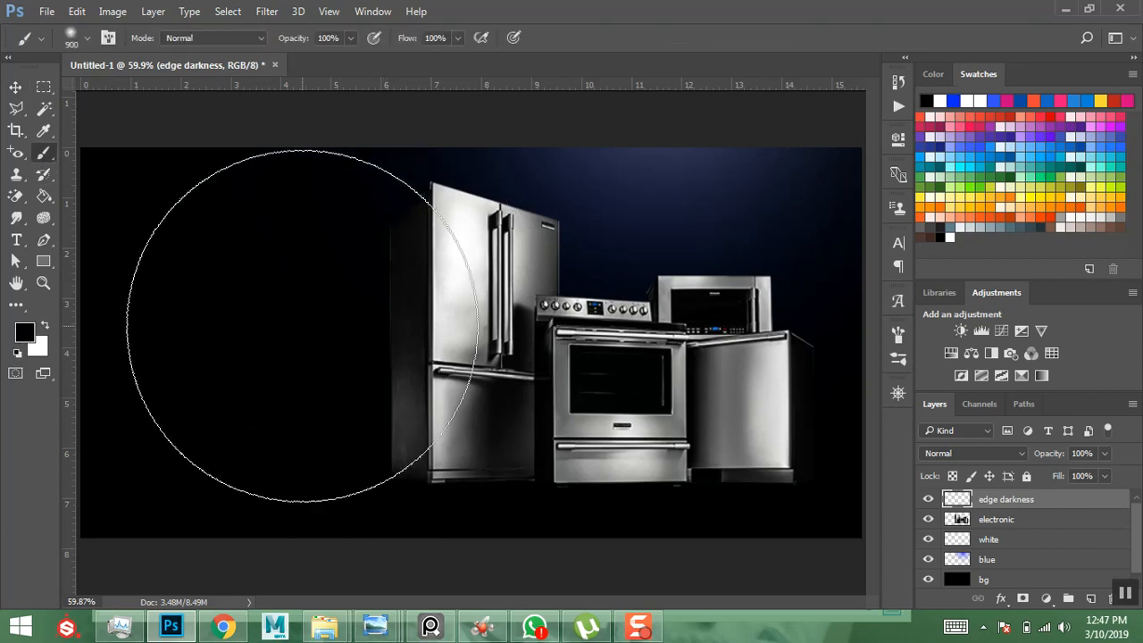
pyautogui.press('[')
pyautogui.press('[')
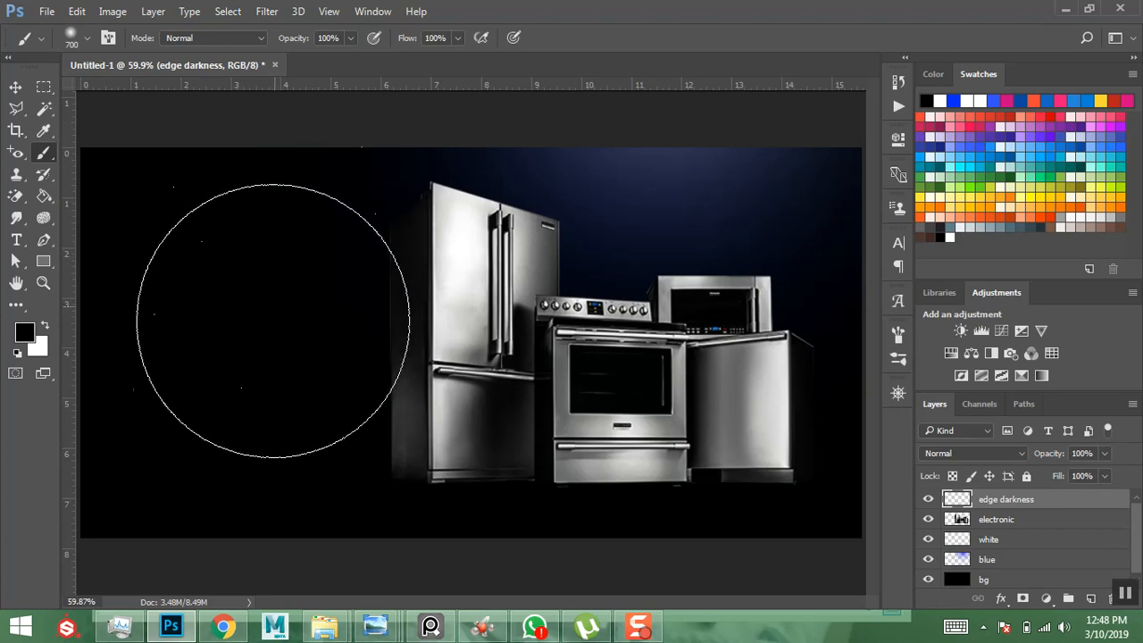
pyautogui.press('[')
pyautogui.press('[')
pyautogui.press('[')
pyautogui.press('[')
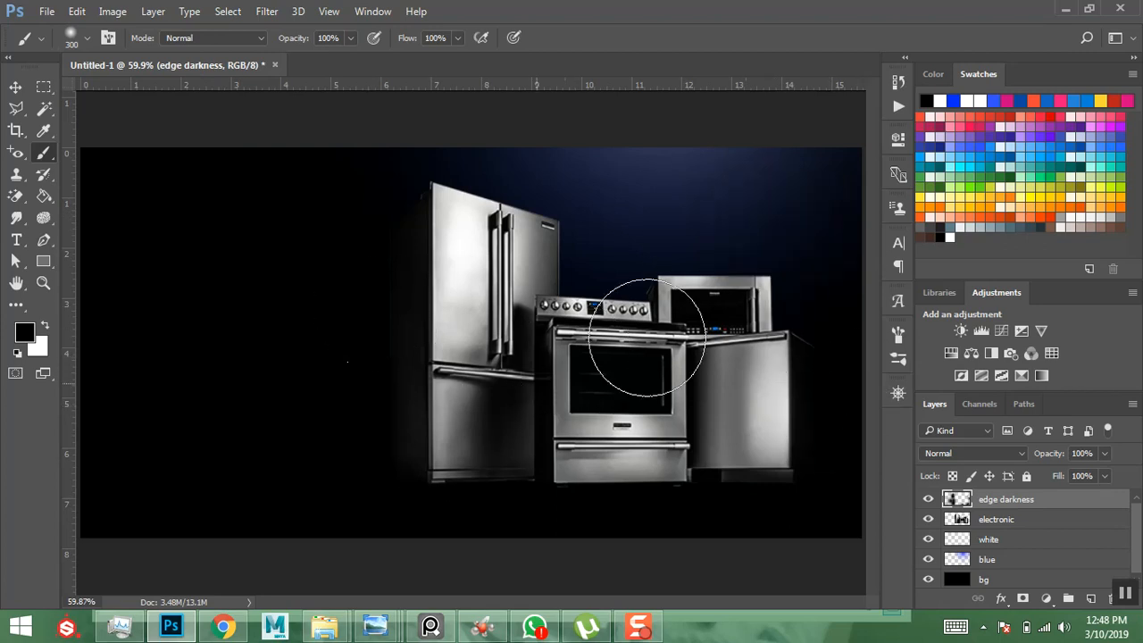
pyautogui.click(16, 87)
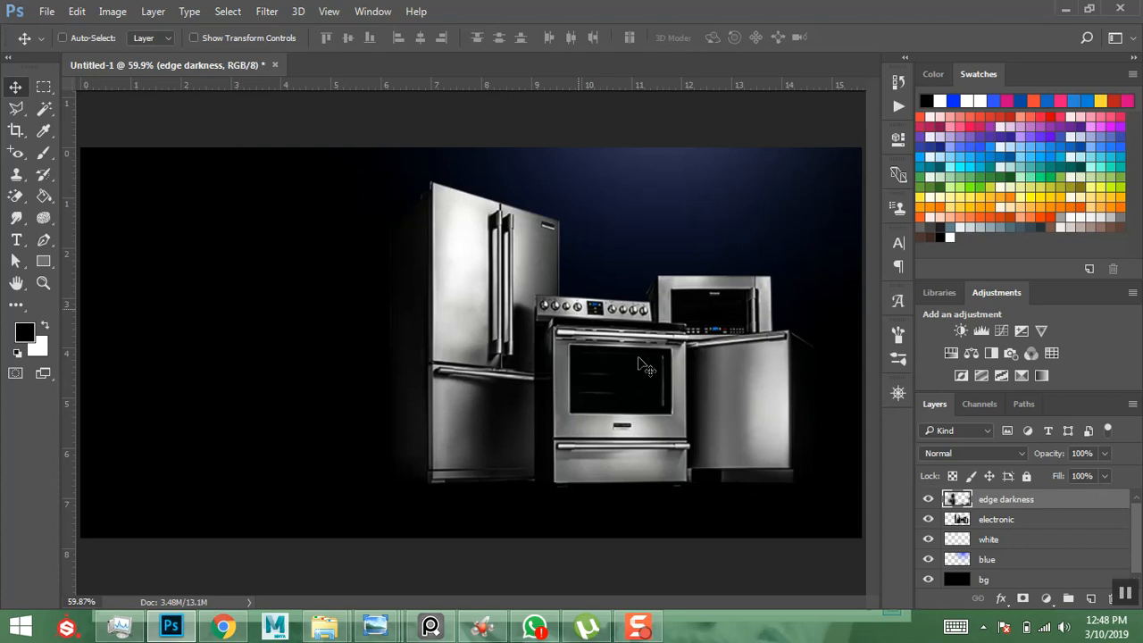
# - Duplicate the electronic layer with Ctrl+J to make electronic copy
pyautogui.click(1018, 523)
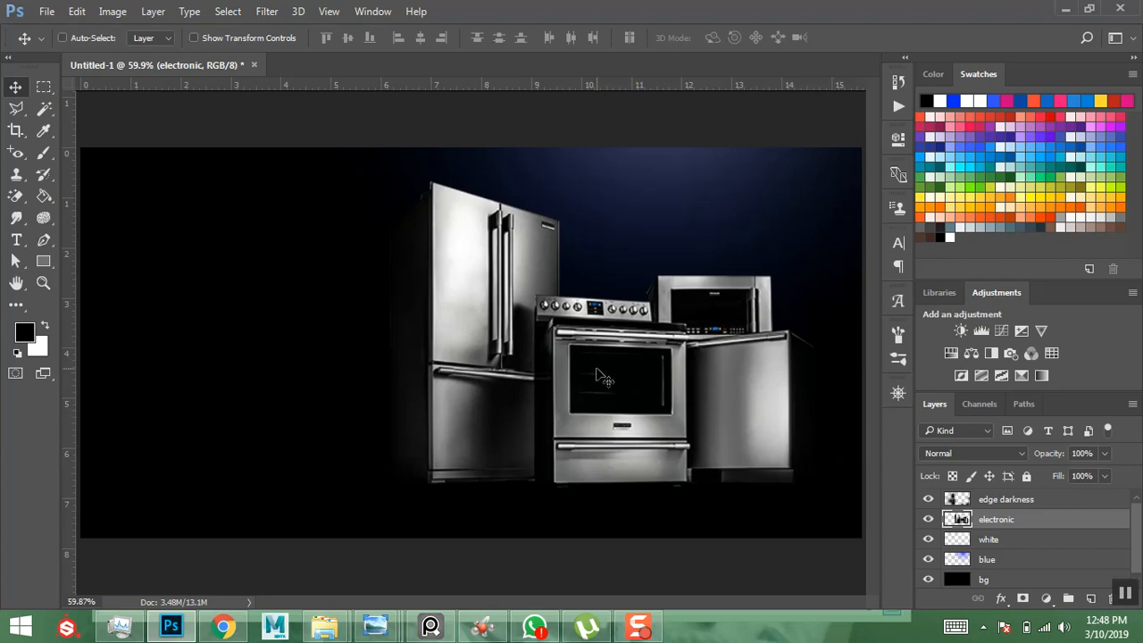
pyautogui.press('ctrl')
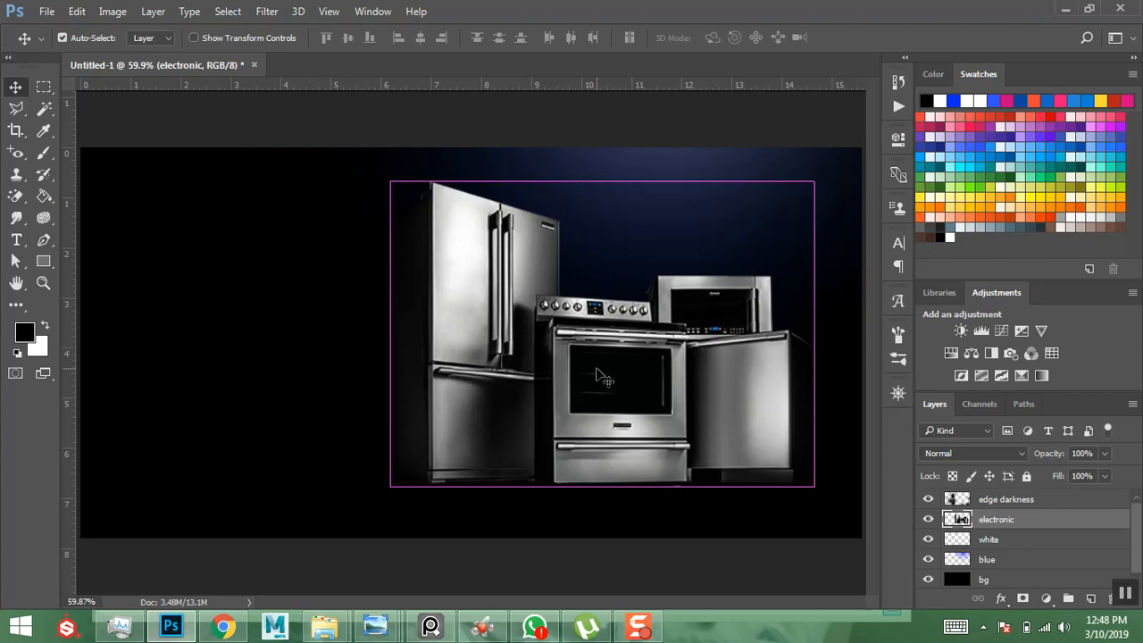
pyautogui.hotkey('ctrl', 'j')
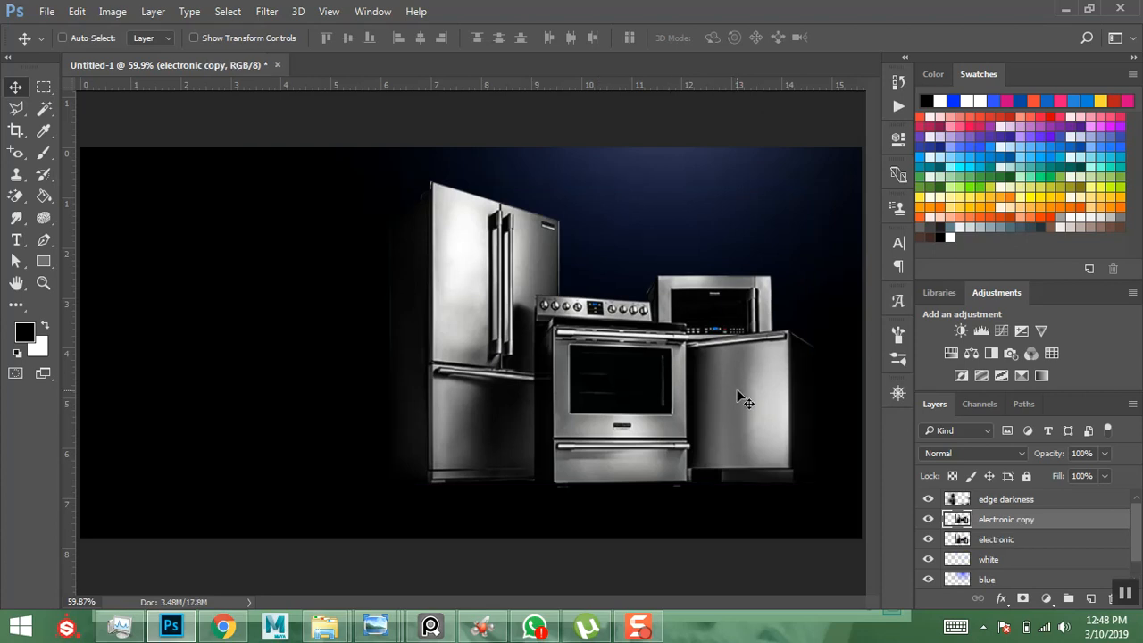
# - Rename the electronic copy layer to reflection
pyautogui.rightClick(1047, 519)
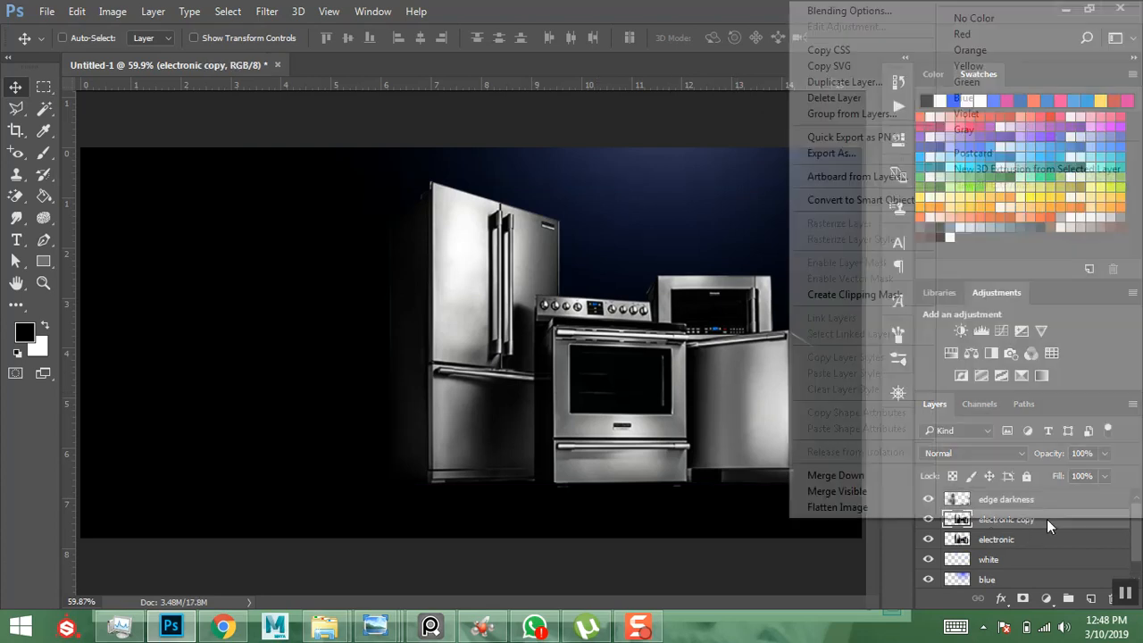
pyautogui.click(764, 19)
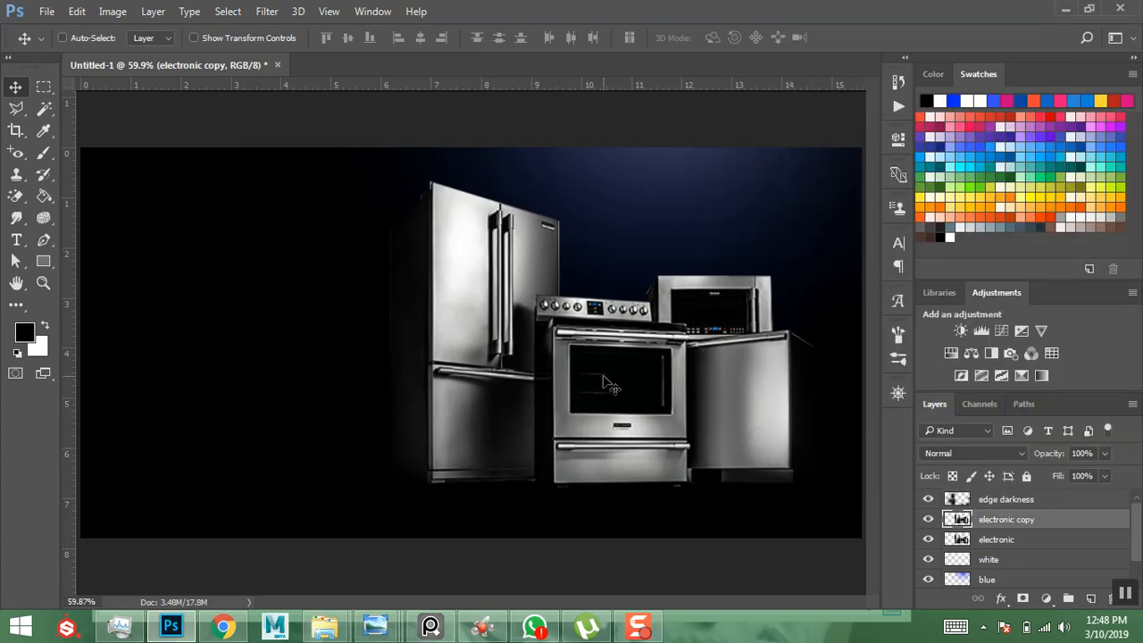
pyautogui.doubleClick(1008, 525)
pyautogui.write('reflection')
pyautogui.press('Return')
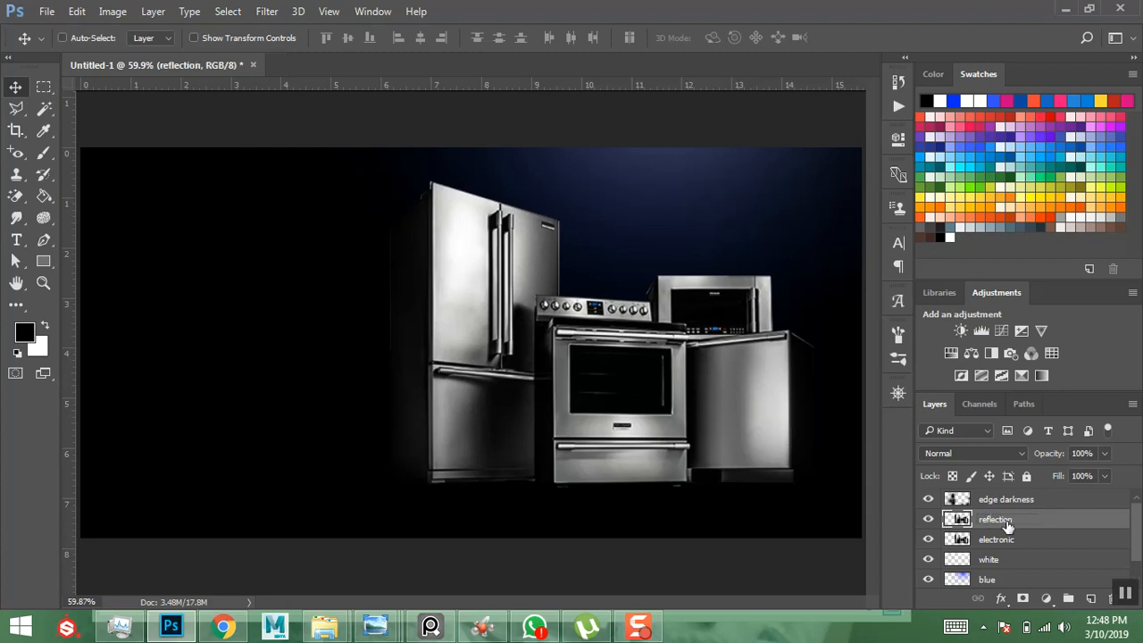
# - Flip the reflection vertically and move it below the appliances
pyautogui.hotkey('ctrl', 't')
pyautogui.rightClick(635, 362)
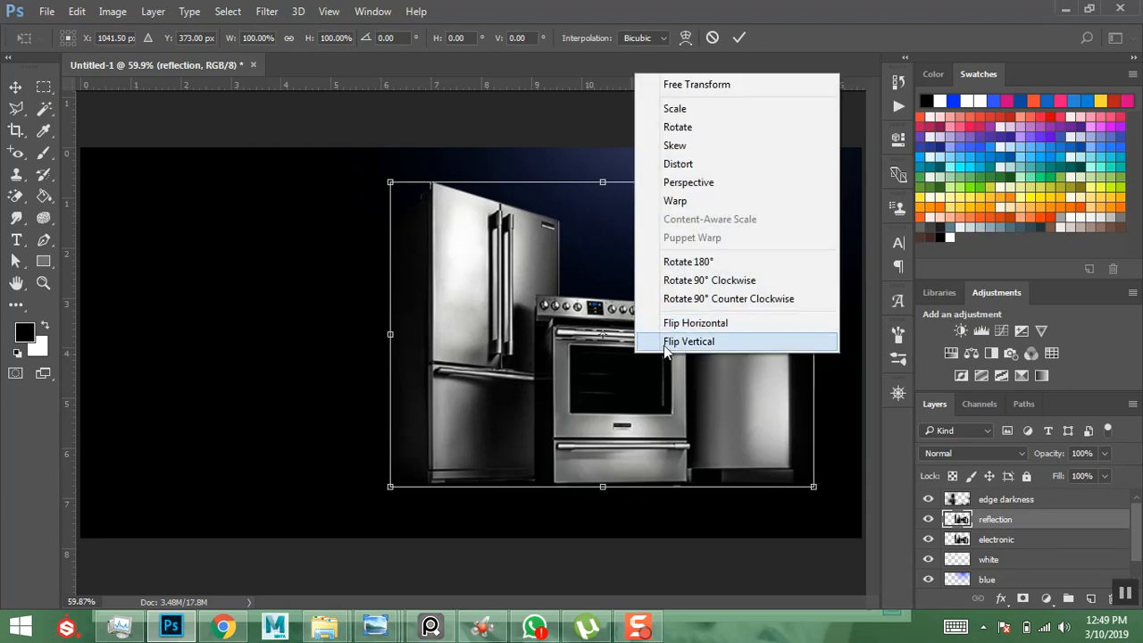
pyautogui.click(688, 341)
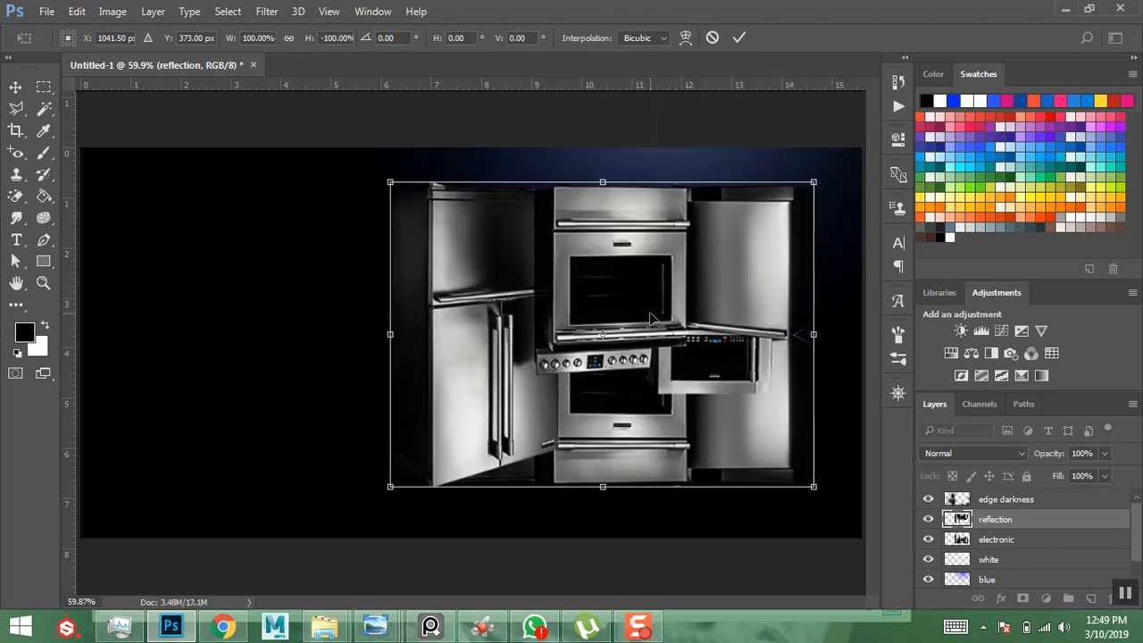
pyautogui.moveTo(637, 325); pyautogui.dragTo(649, 532)
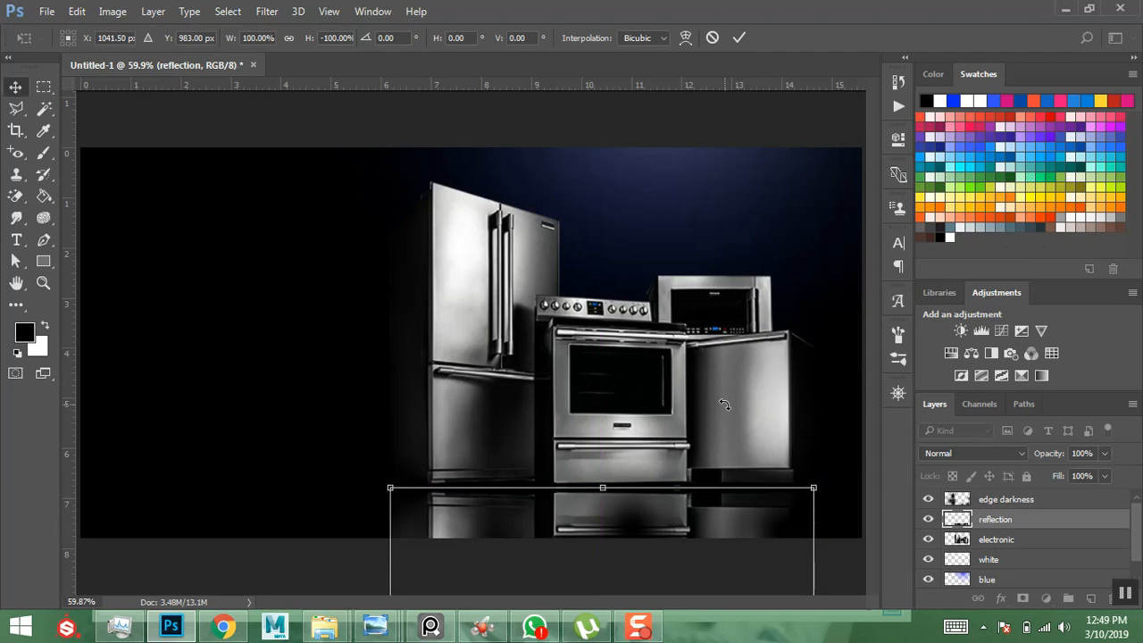
pyautogui.press('Return')
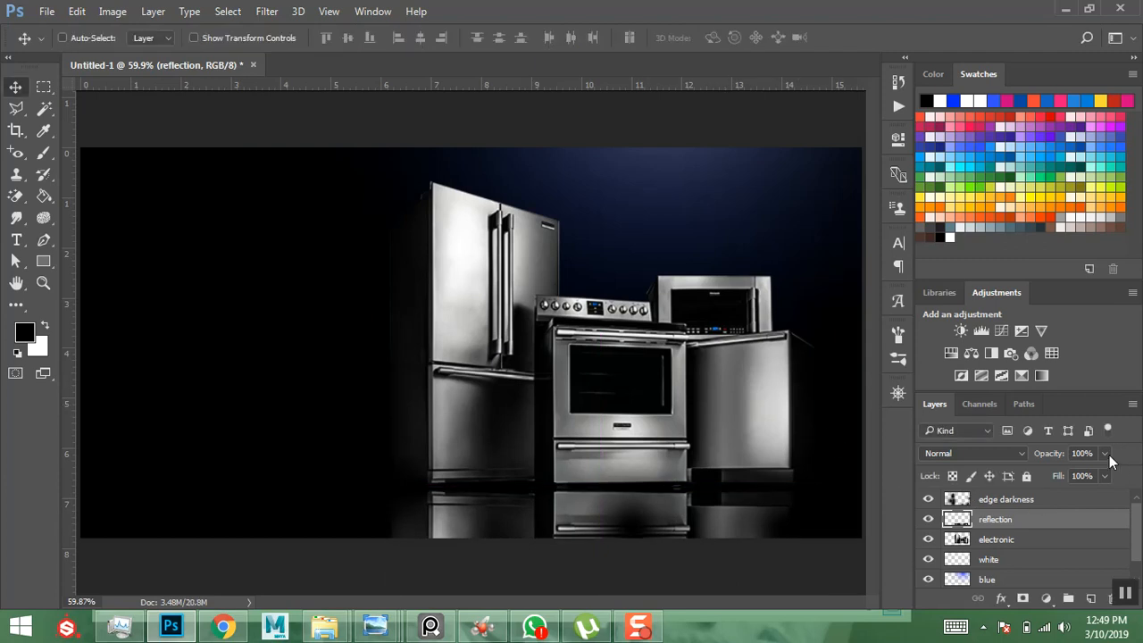
# - Move the reflection layer above edge darkness and fade it to 28% opacity
pyautogui.click(1105, 475)
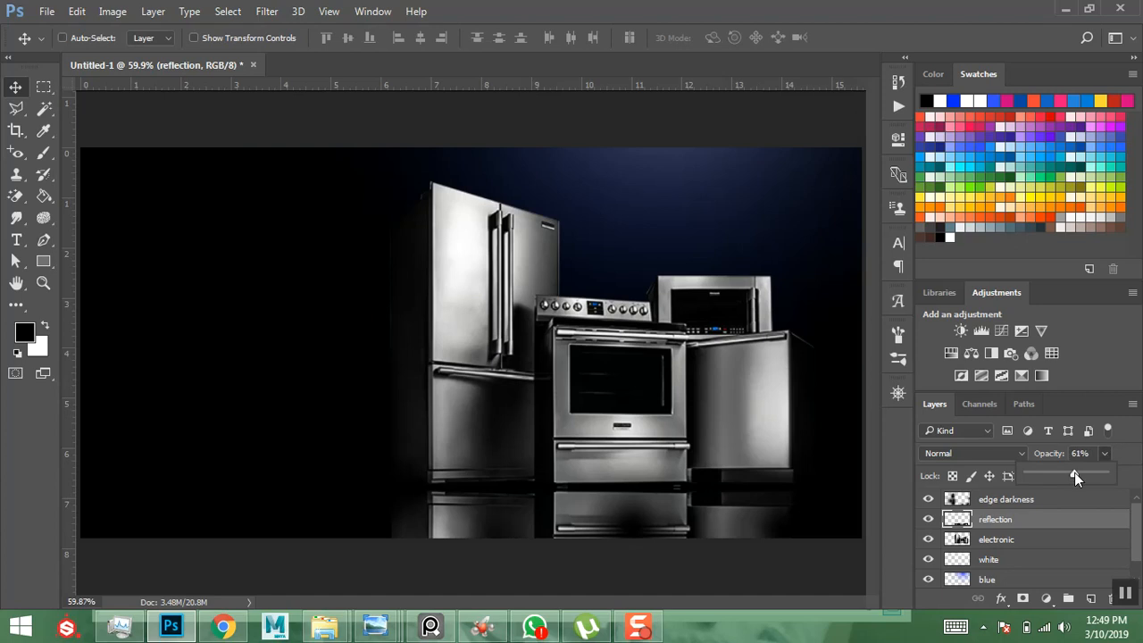
pyautogui.moveTo(1070, 473); pyautogui.dragTo(1066, 472)
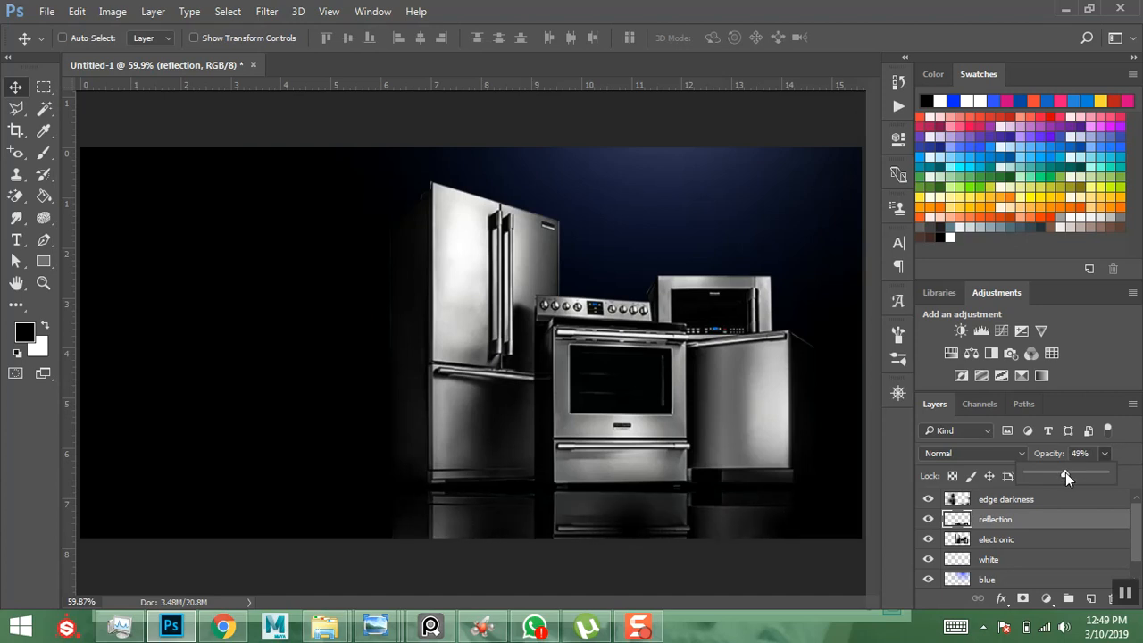
pyautogui.click(1036, 501)
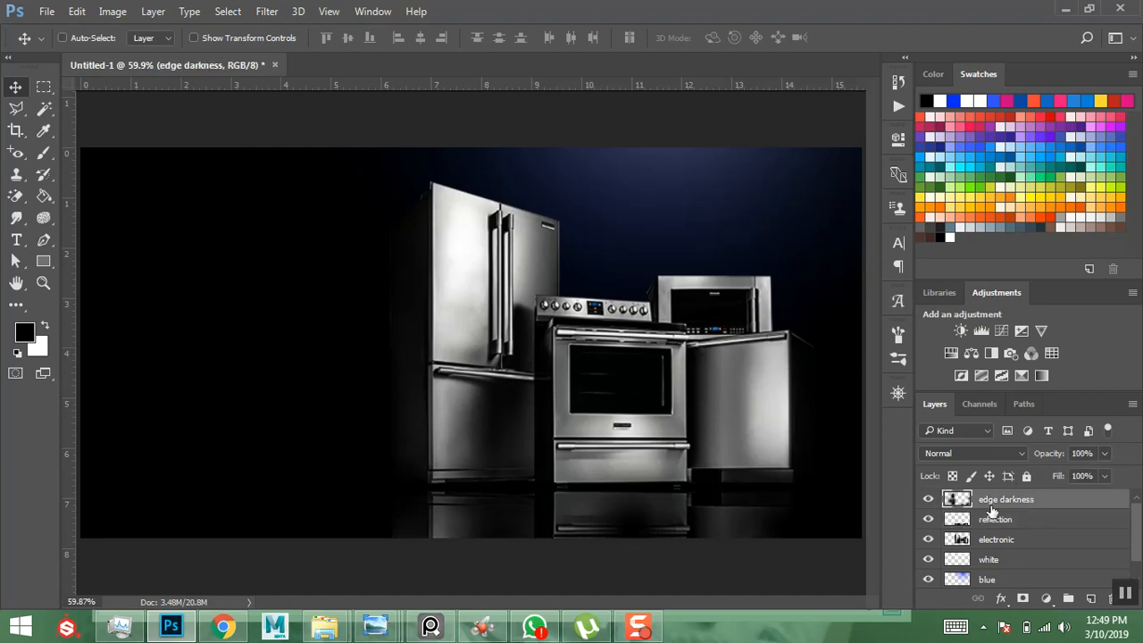
pyautogui.click(992, 525)
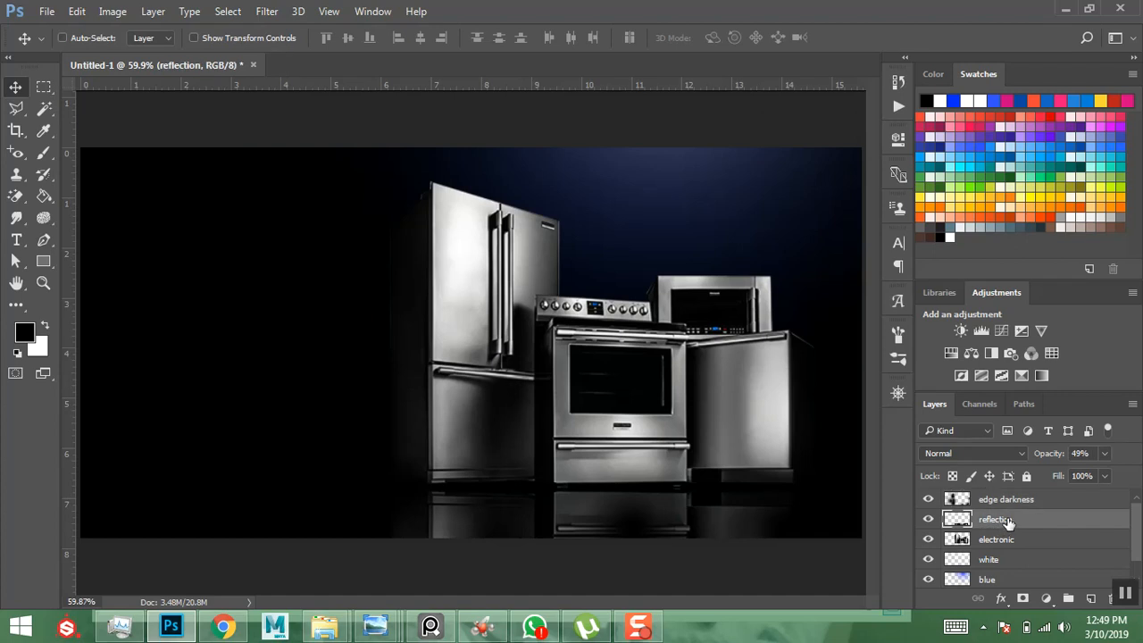
pyautogui.moveTo(1007, 522); pyautogui.dragTo(1020, 496)
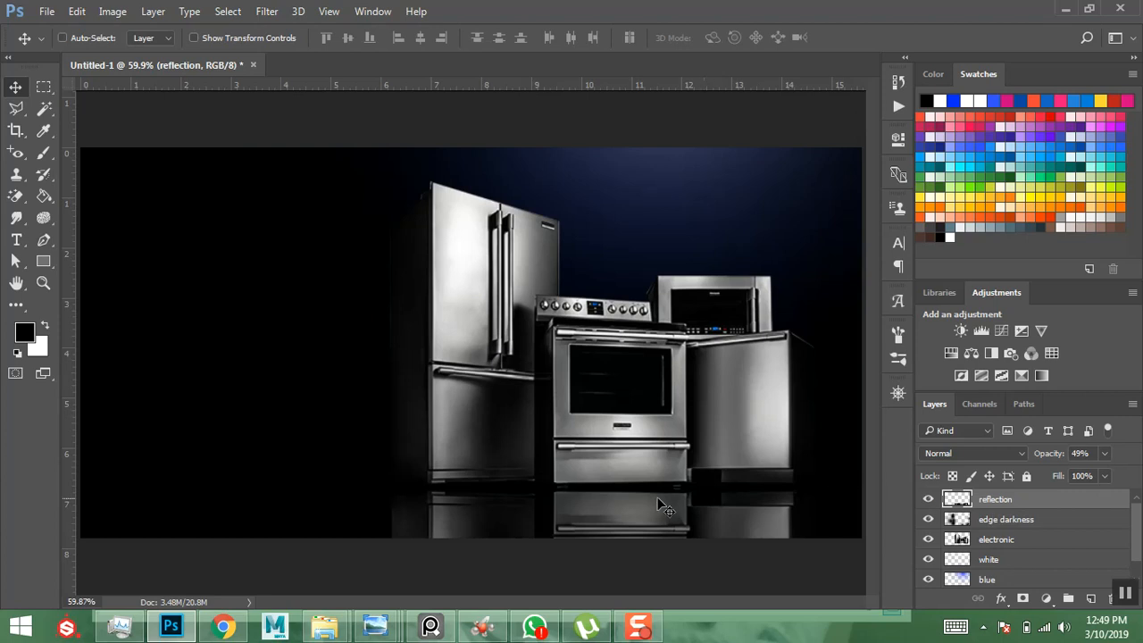
pyautogui.moveTo(1104, 473); pyautogui.dragTo(1072, 475)
pyautogui.click(1119, 454)
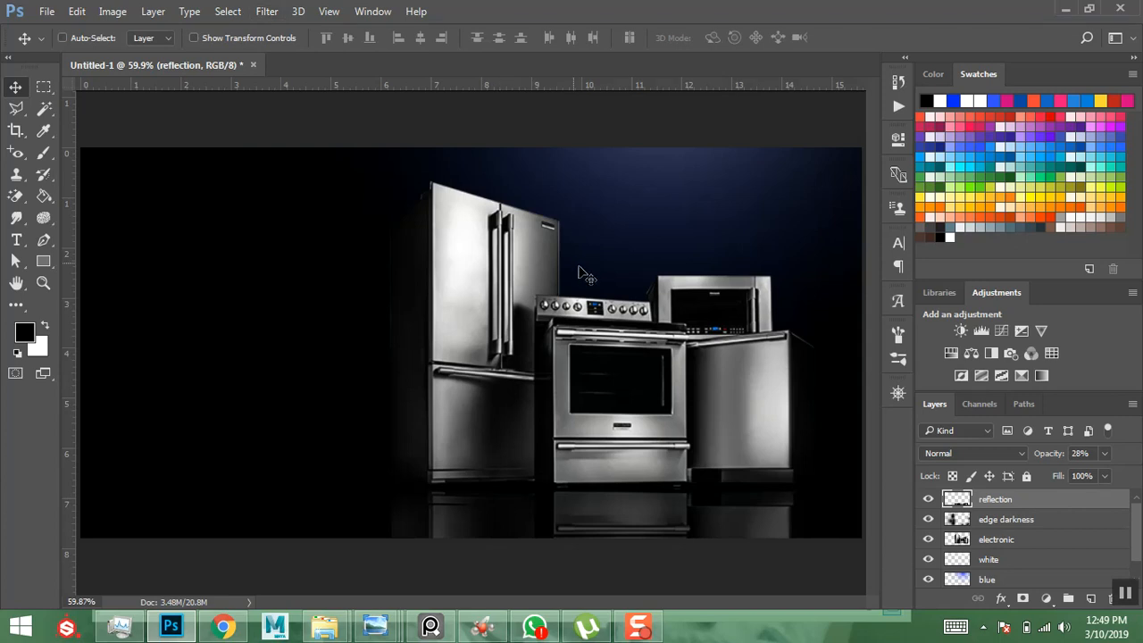
# - Apply a plain few-pixel Gaussian Blur to the reflection layer
pyautogui.click(263, 17)
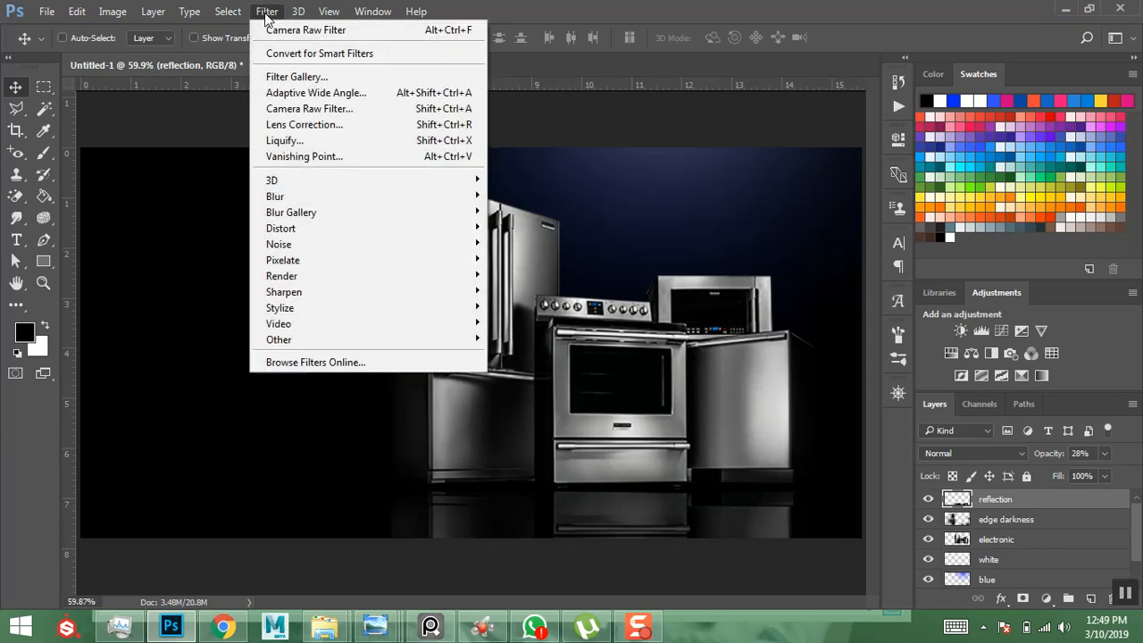
pyautogui.moveTo(309, 198)
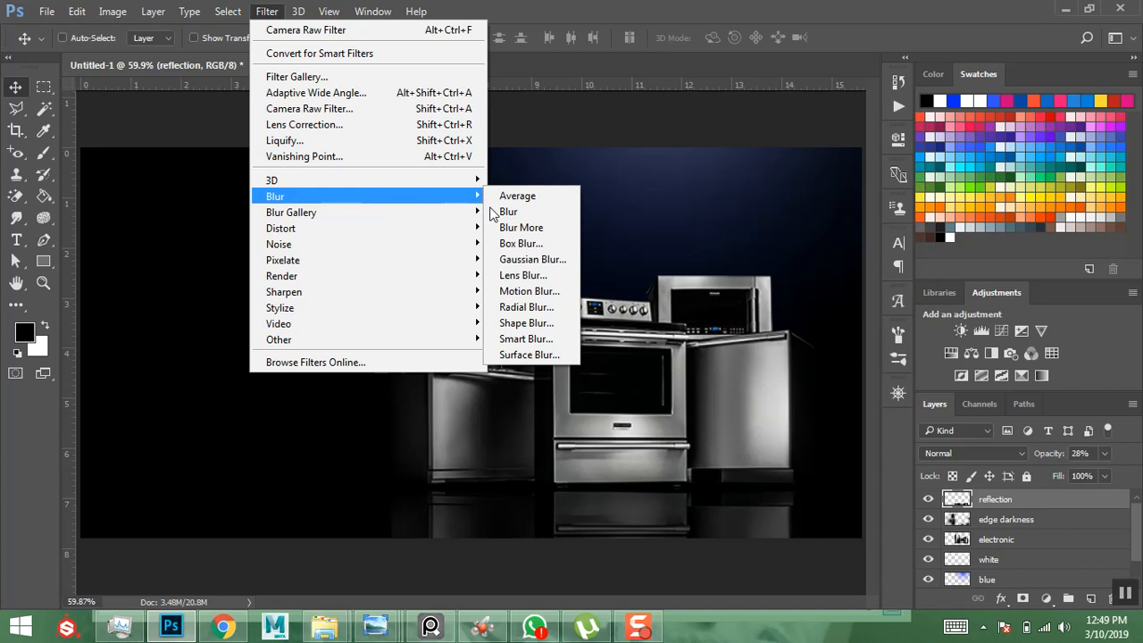
pyautogui.click(533, 258)
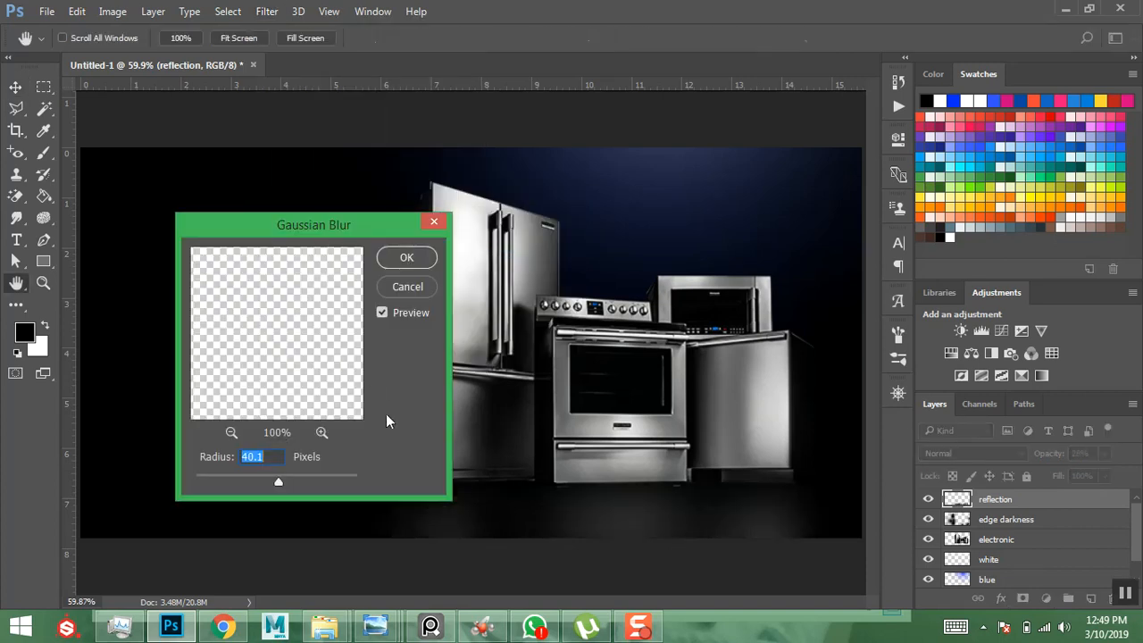
pyautogui.moveTo(245, 474); pyautogui.dragTo(222, 474)
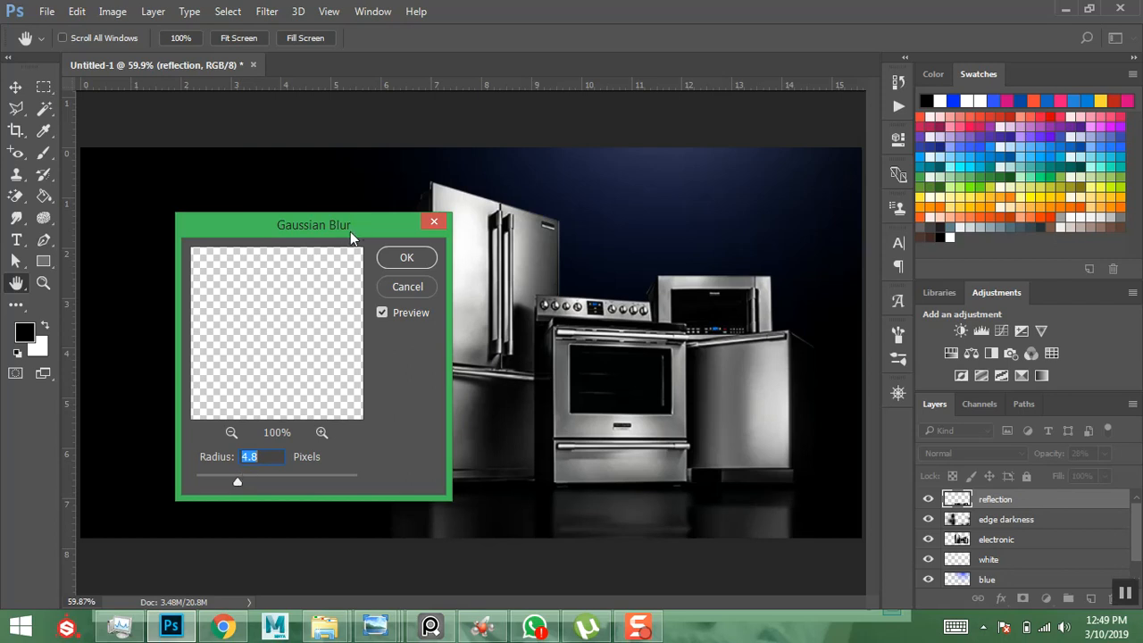
pyautogui.click(400, 258)
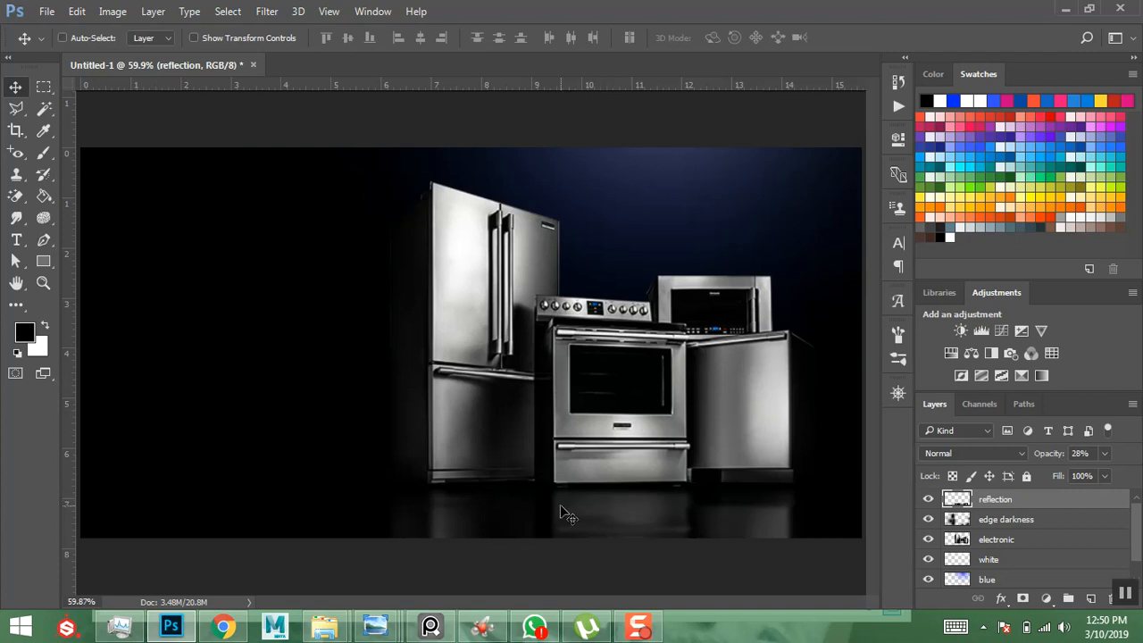
# - Undo the blur, convert reflection to a Smart Object, and reapply a 4 px Gaussian Blur
pyautogui.press('ctrl')
pyautogui.hotkey('ctrl', 'z')
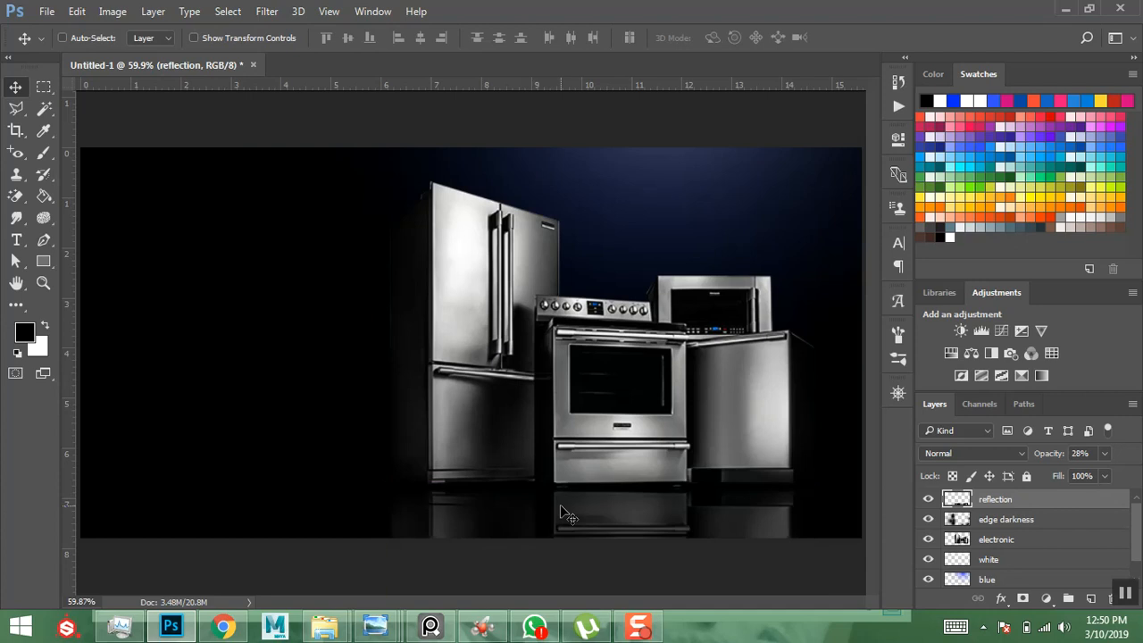
pyautogui.rightClick(1053, 503)
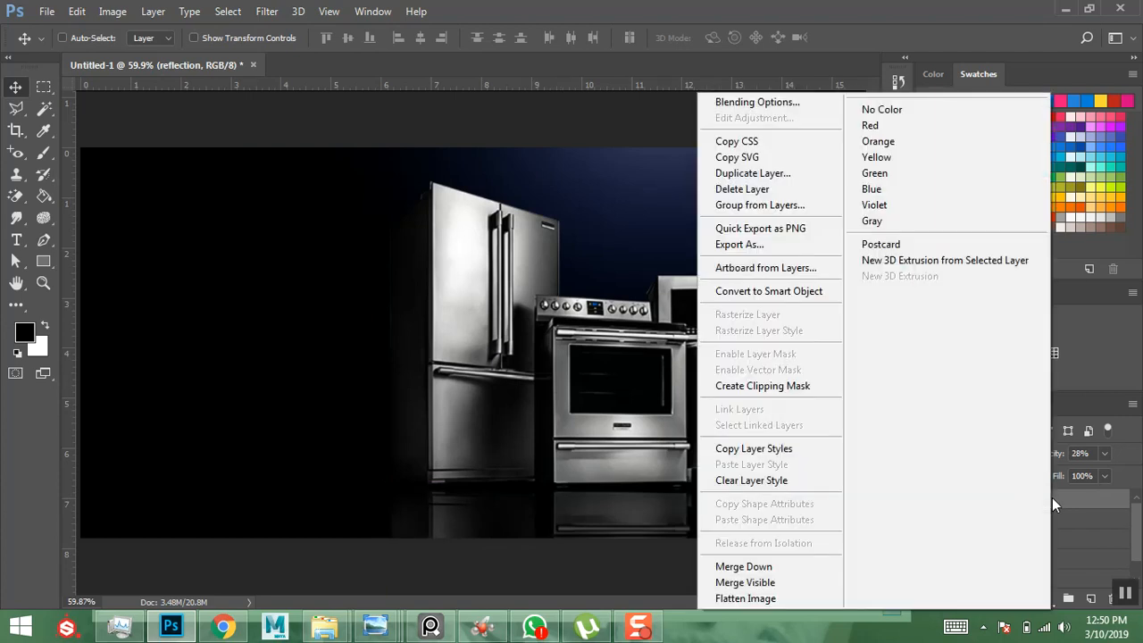
pyautogui.click(747, 293)
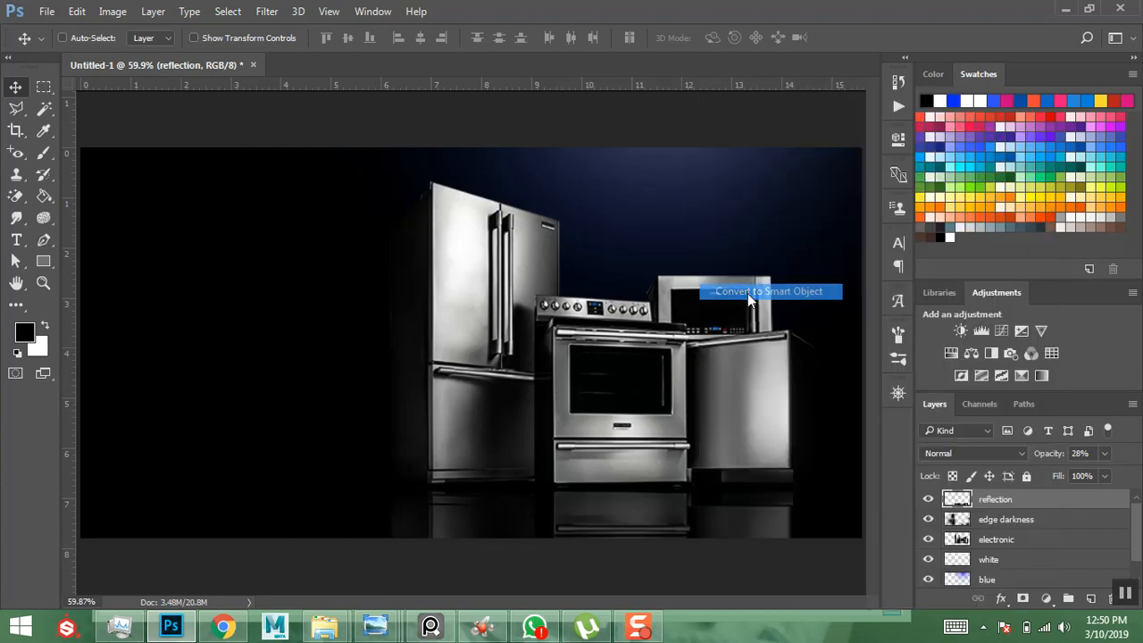
pyautogui.click(267, 11)
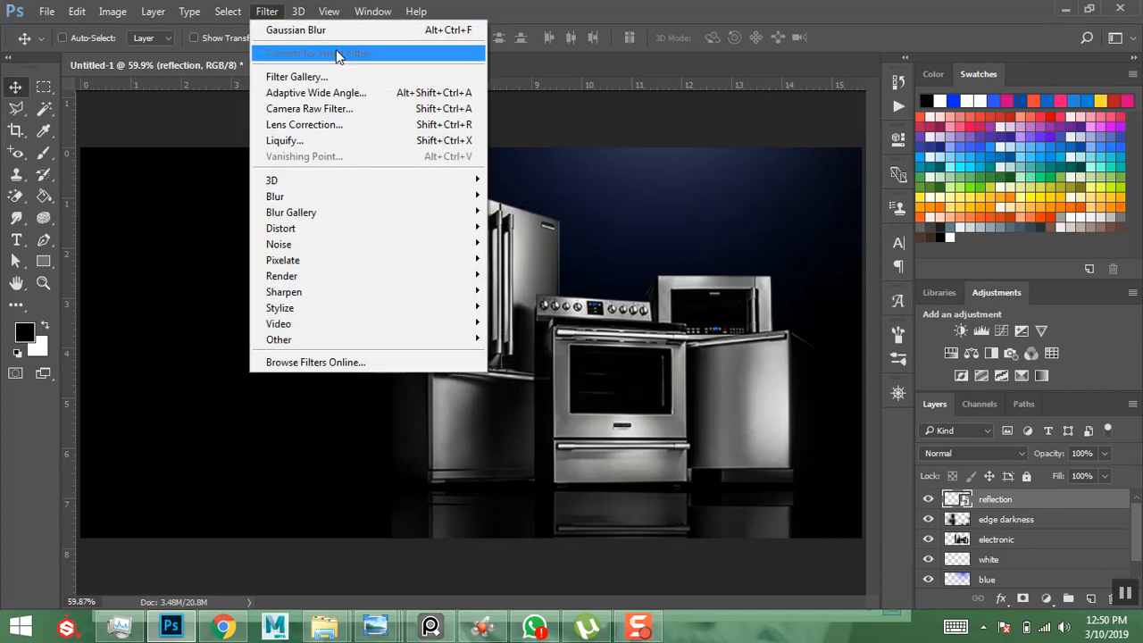
pyautogui.click(398, 30)
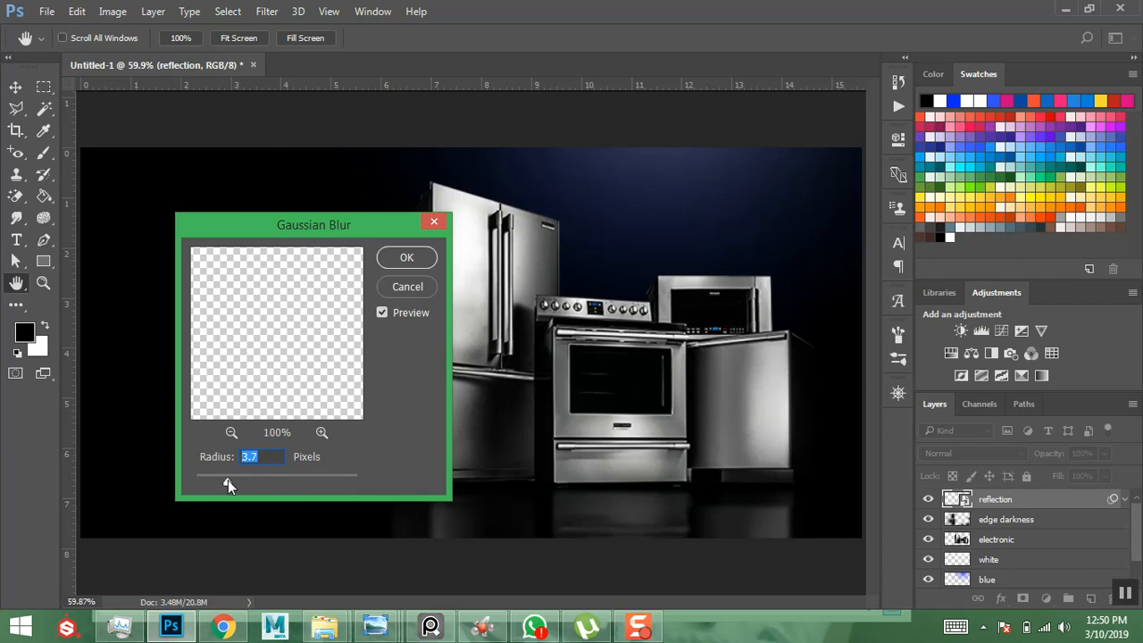
pyautogui.click(406, 258)
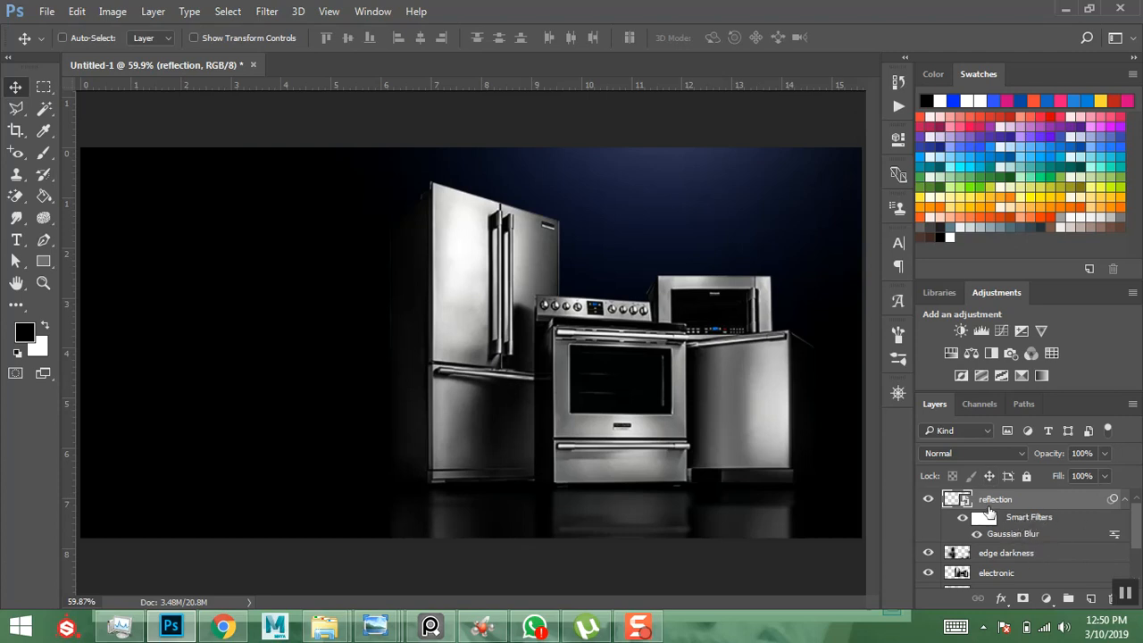
# - Reopen the smart filter's Gaussian Blur settings to check them, closing without changes
pyautogui.doubleClick(1028, 533)
pyautogui.moveTo(369, 227); pyautogui.dragTo(358, 203)
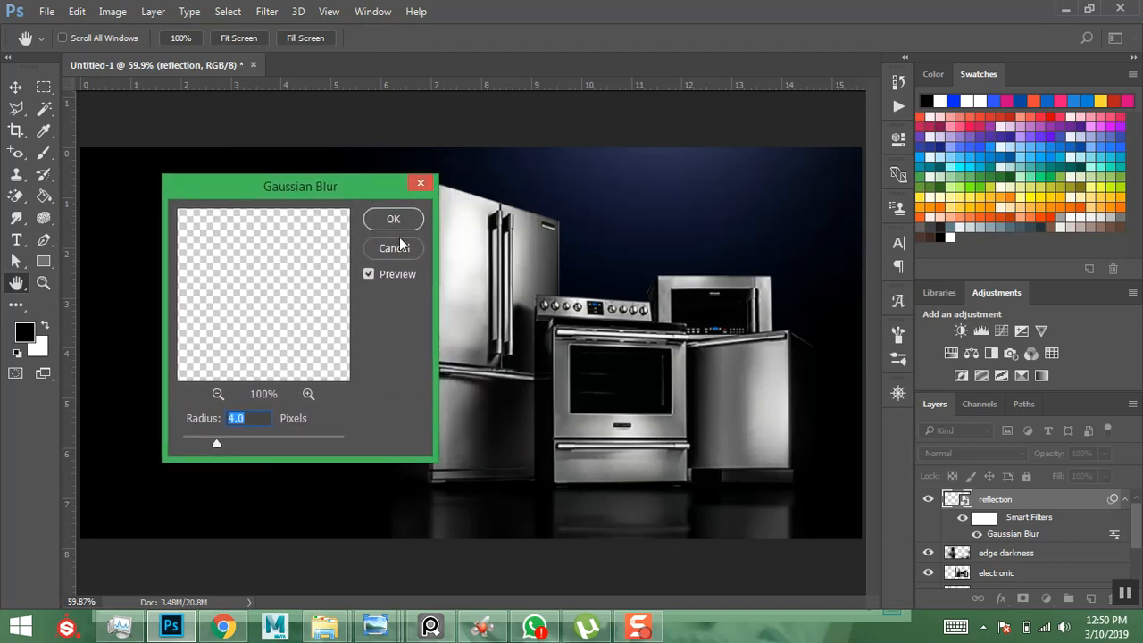
pyautogui.click(419, 187)
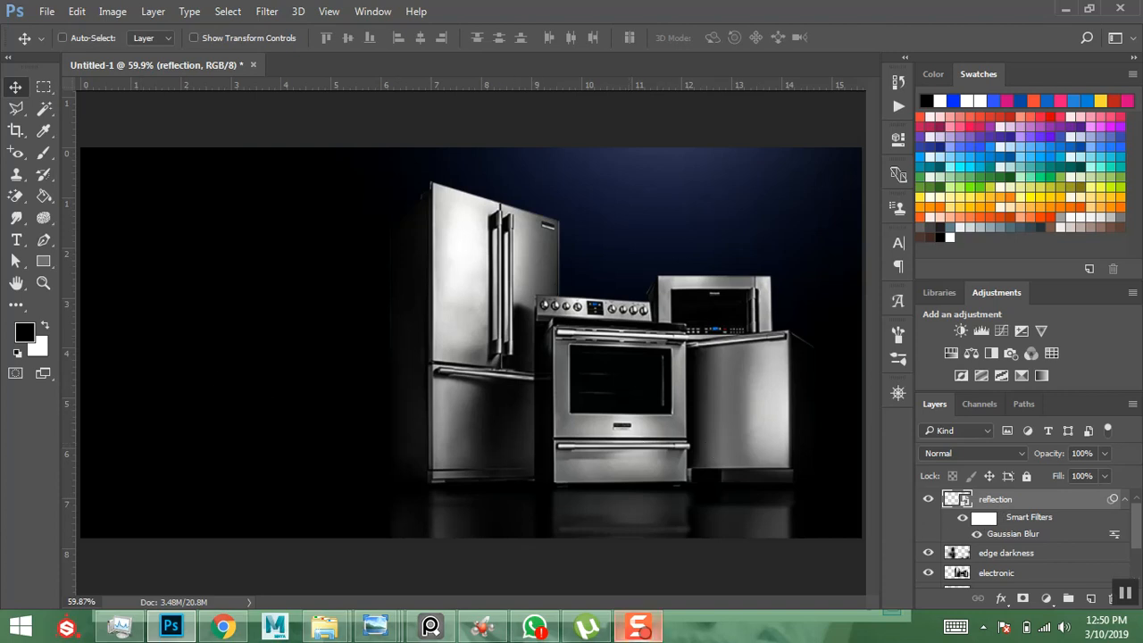
pyautogui.moveTo(378, 619)
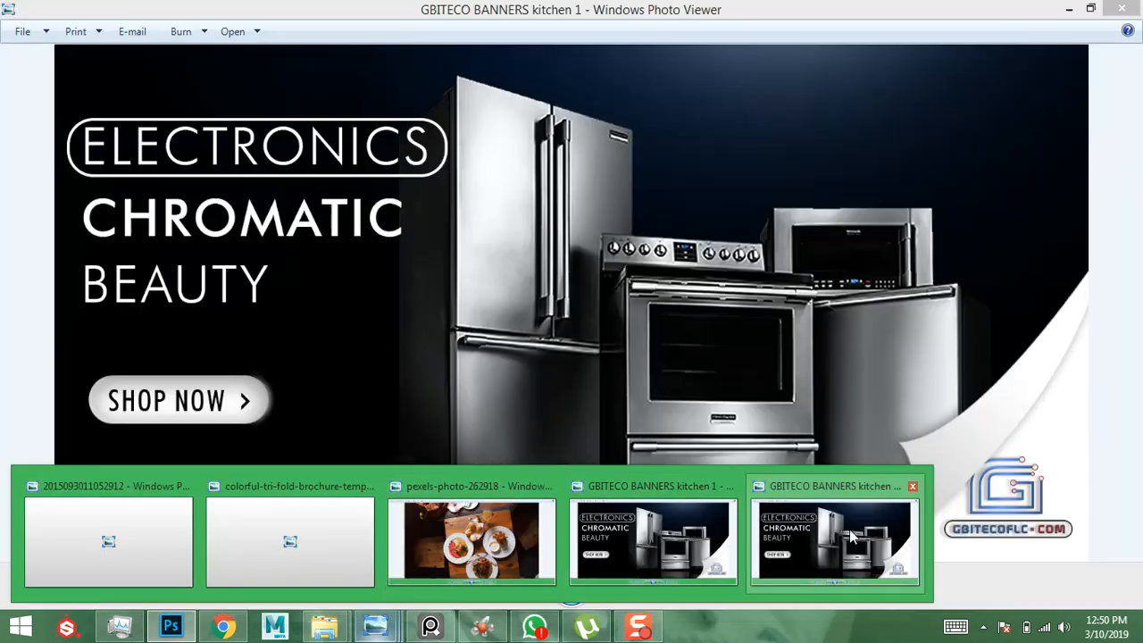
pyautogui.click(849, 529)
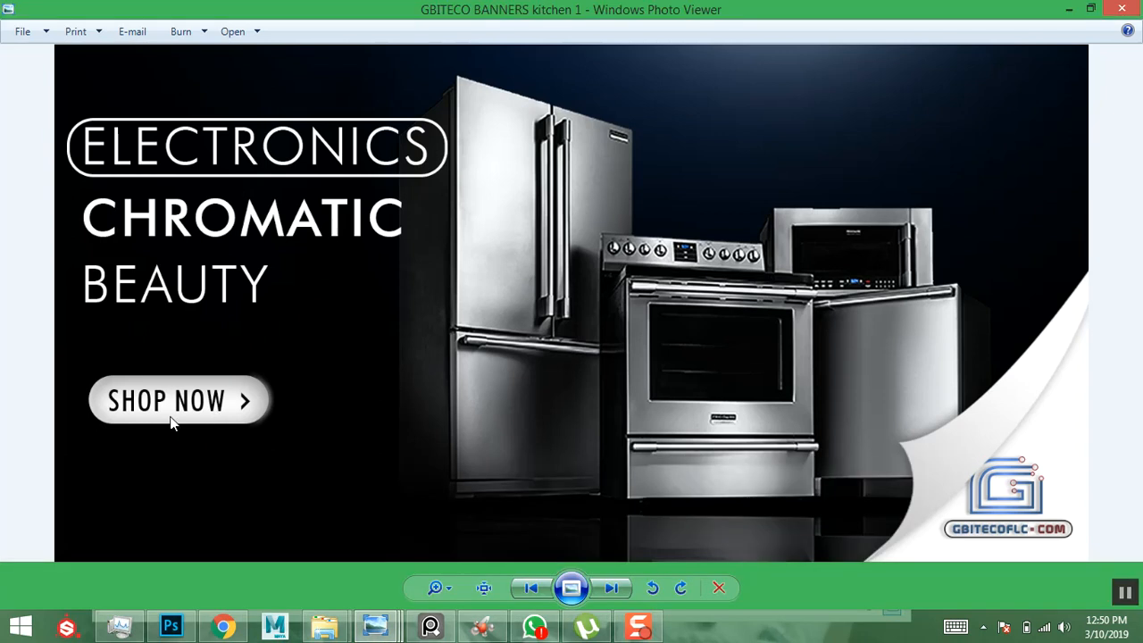
pyautogui.click(1070, 10)
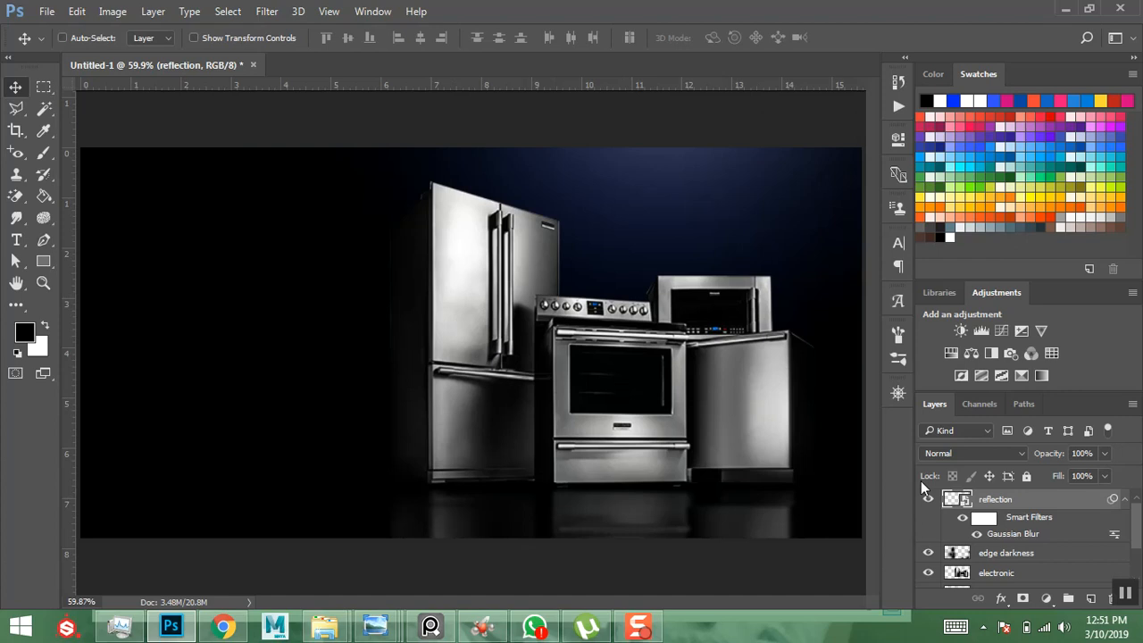
# - Add a Curves adjustment above the electronic layer and raise its Blue channel curve
pyautogui.click(1004, 574)
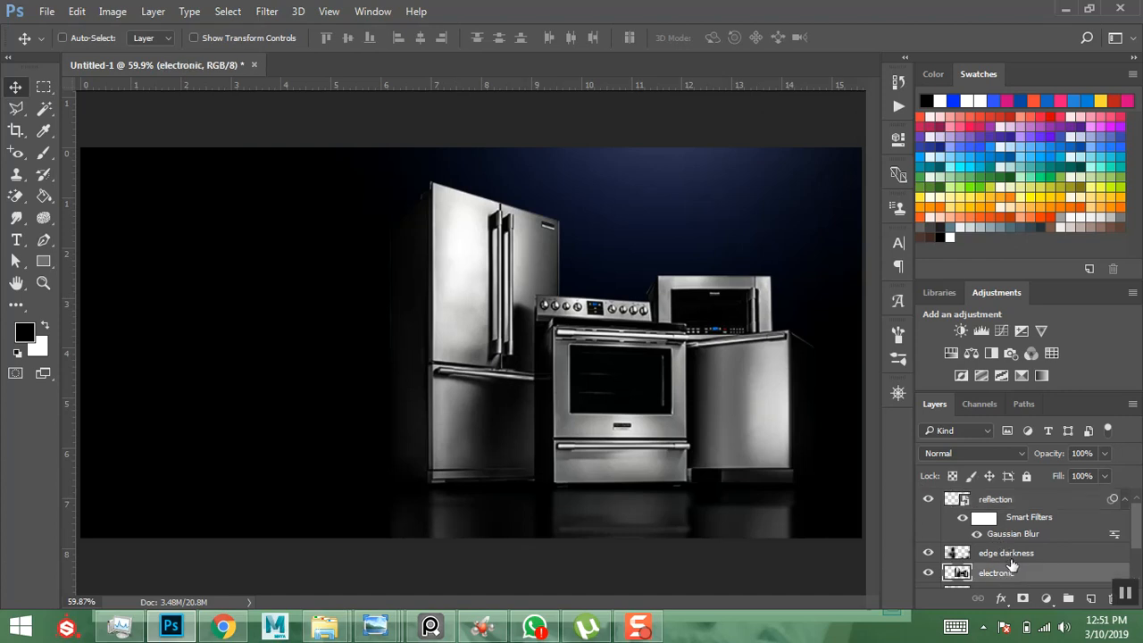
pyautogui.click(999, 331)
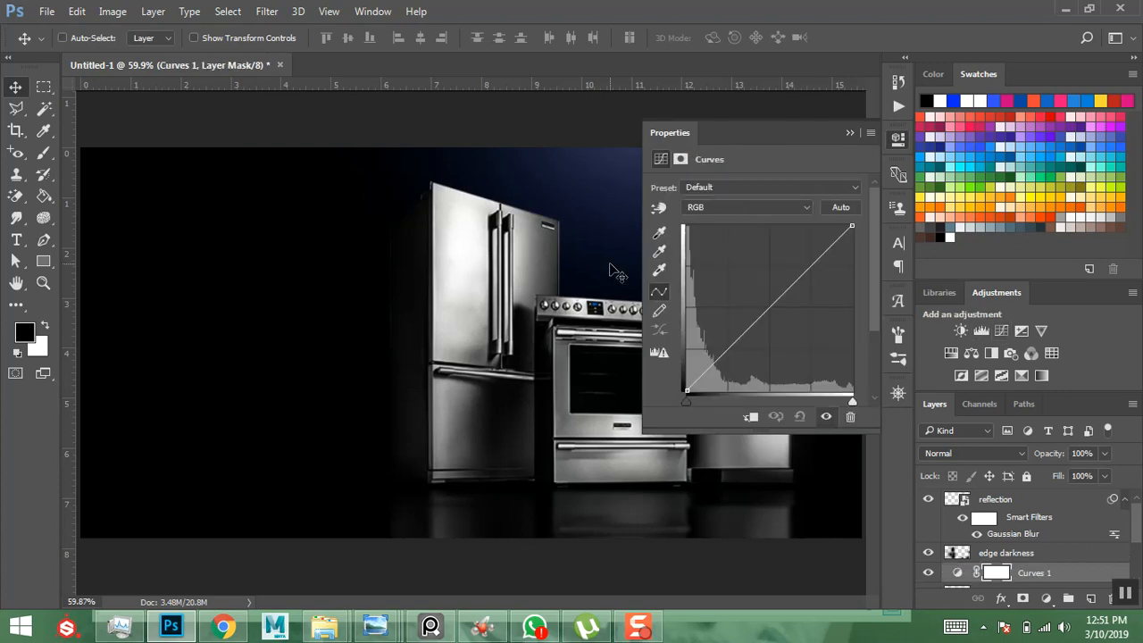
pyautogui.click(809, 207)
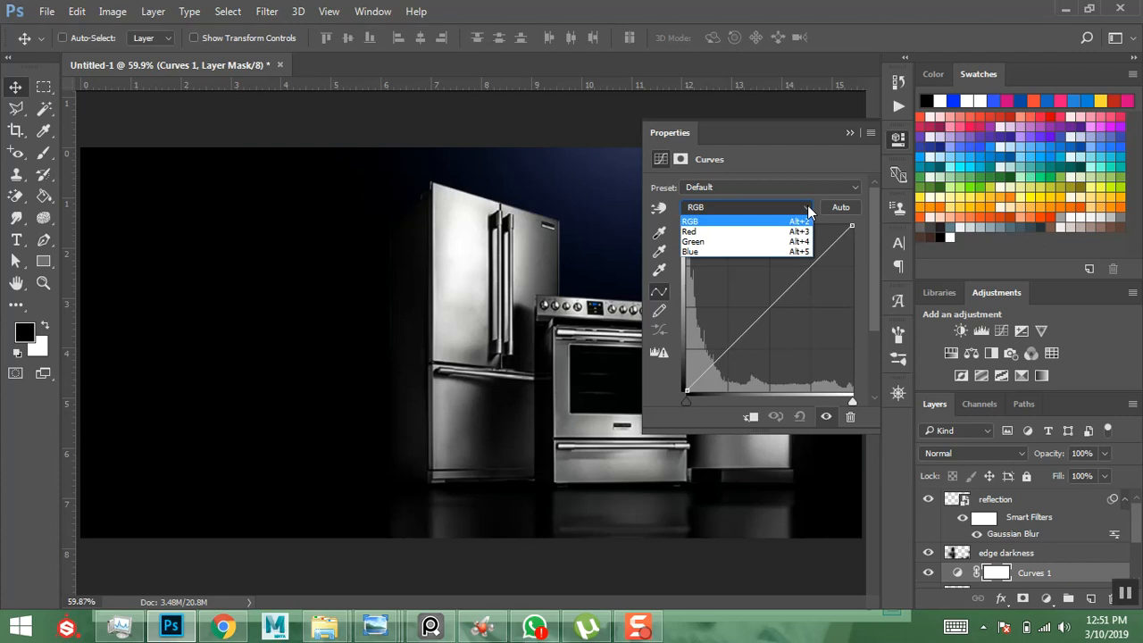
pyautogui.click(721, 250)
pyautogui.click(776, 308)
pyautogui.moveTo(779, 309); pyautogui.dragTo(770, 297)
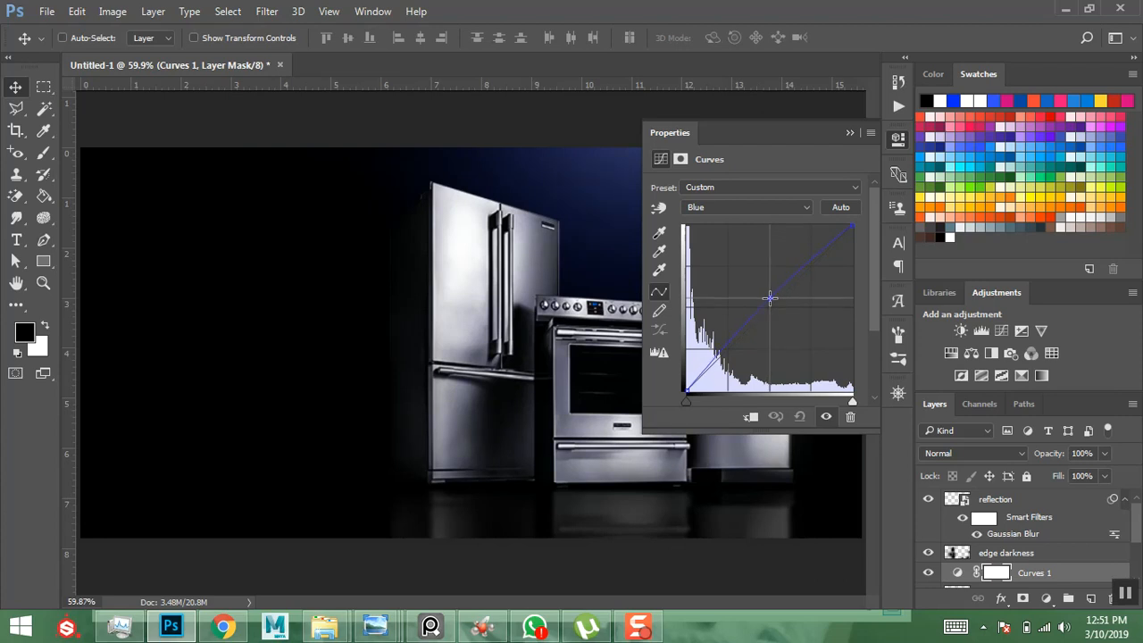
pyautogui.moveTo(770, 298); pyautogui.dragTo(771, 298)
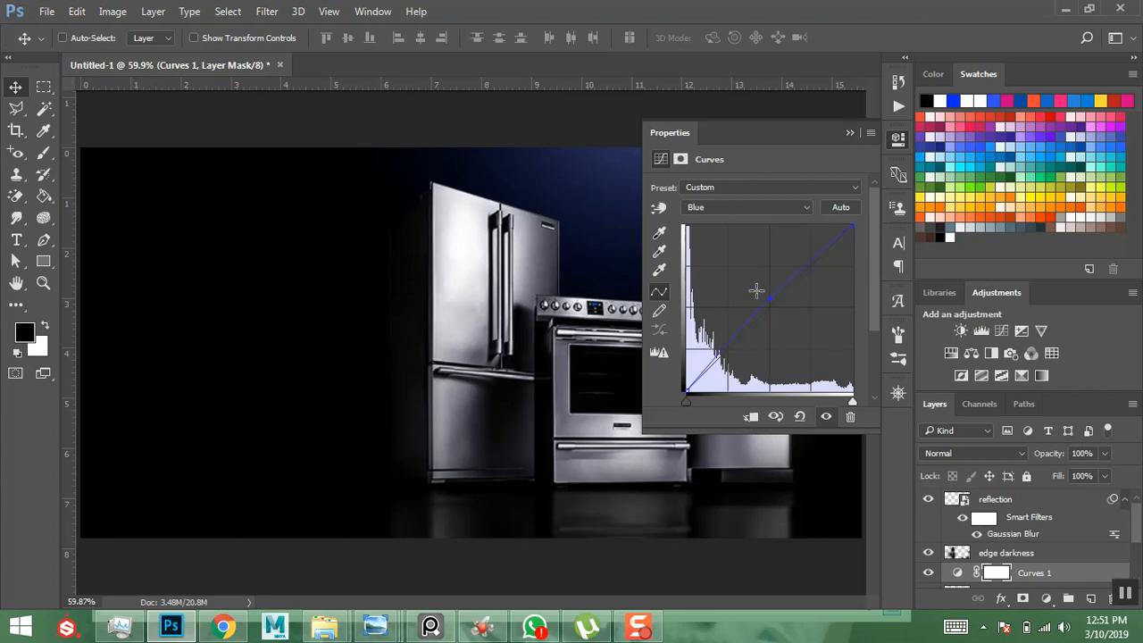
# - Clip the Curves adjustment to the electronic layer and close its properties
pyautogui.scroll(-2, 985, 559)
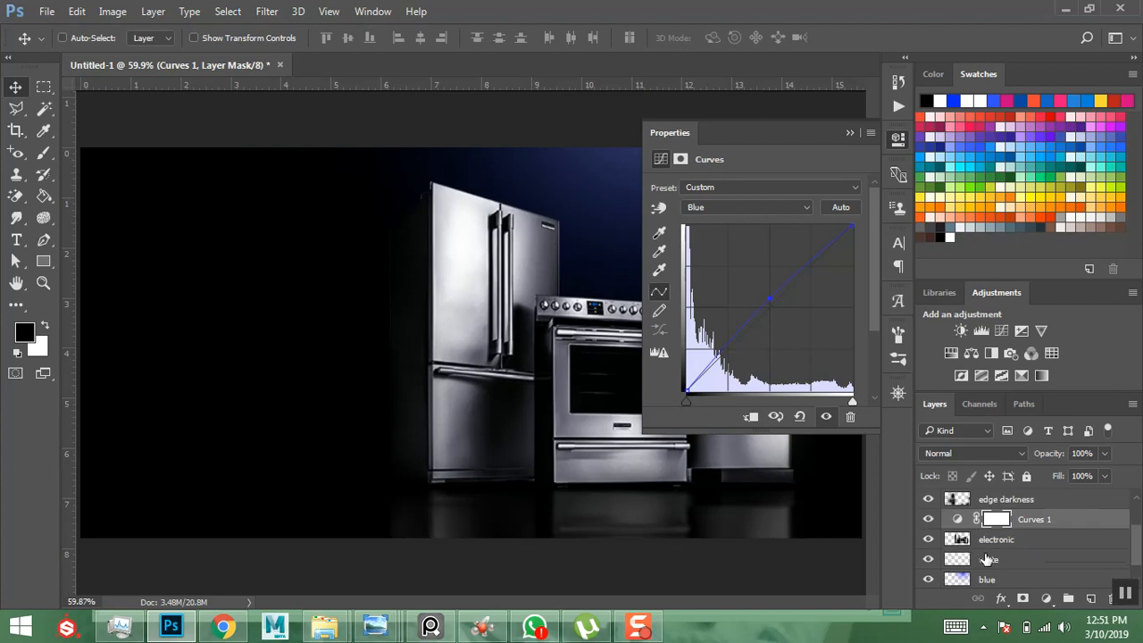
pyautogui.click(751, 418)
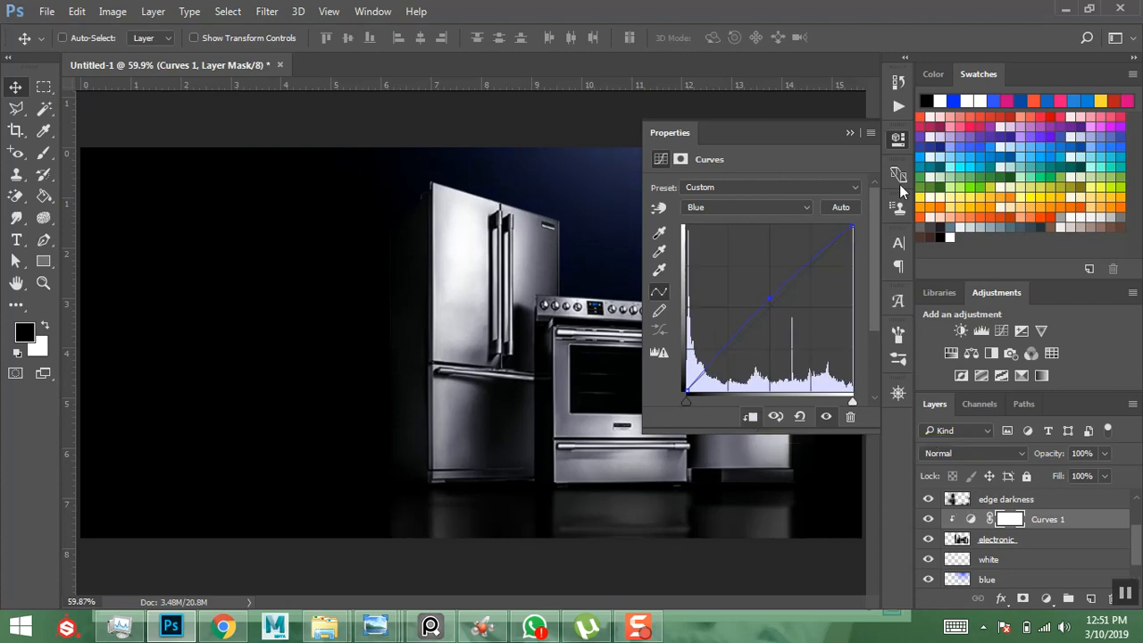
pyautogui.click(848, 133)
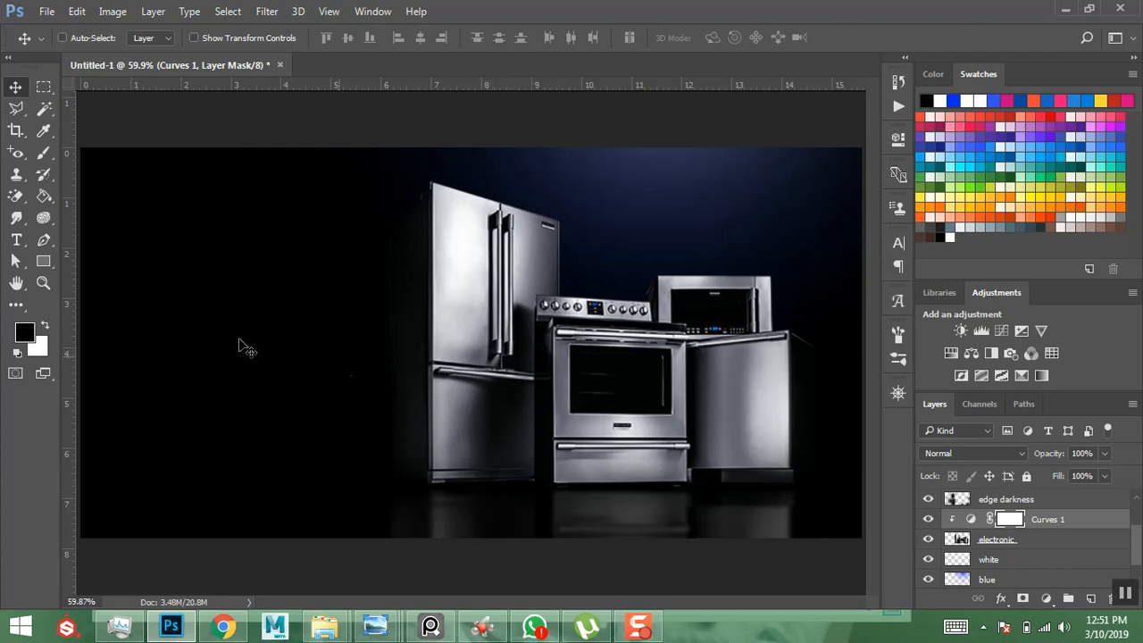
pyautogui.click(43, 258)
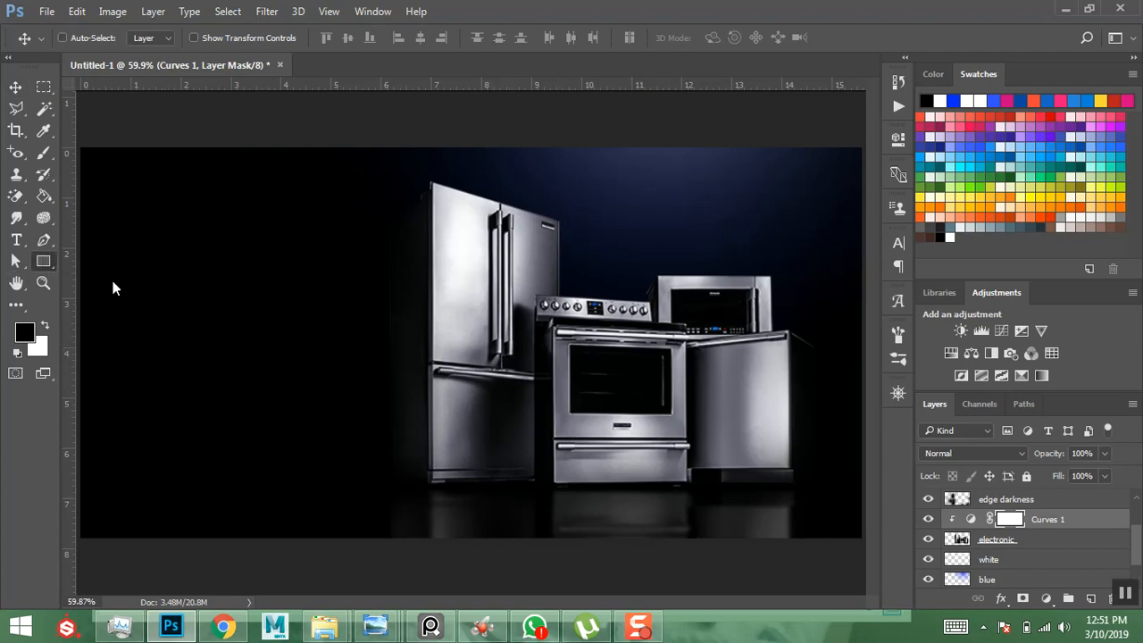
# - Draw a rectangle on the banner's left with corner radius 100 and white fill
pyautogui.moveTo(112, 363); pyautogui.dragTo(282, 413)
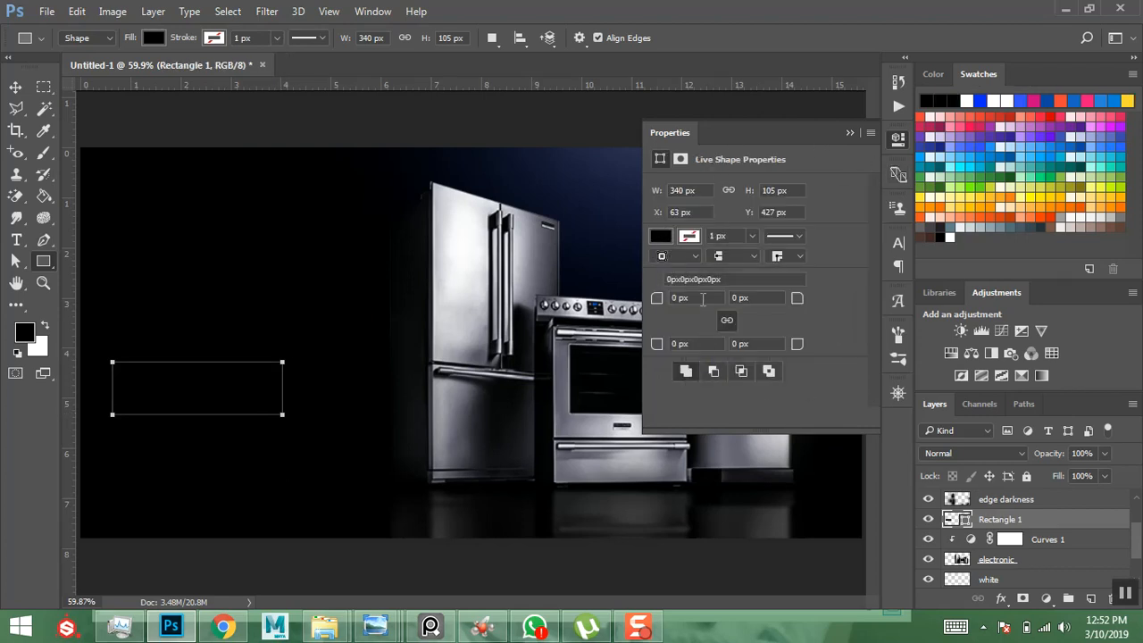
pyautogui.click(705, 298)
pyautogui.write('100')
pyautogui.press('Return')
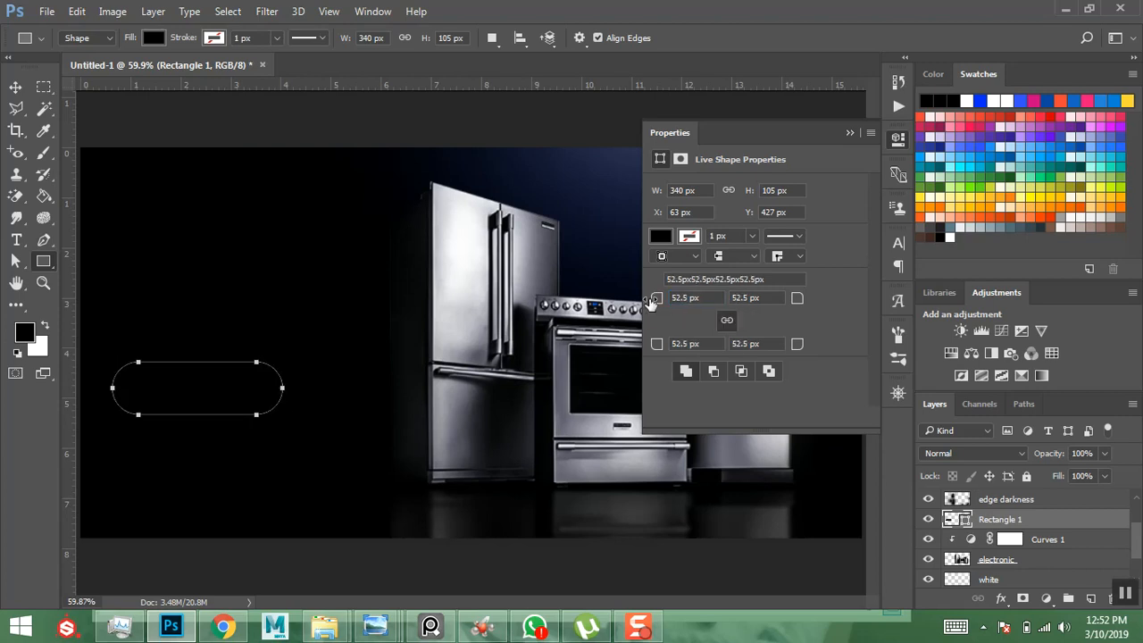
pyautogui.click(663, 235)
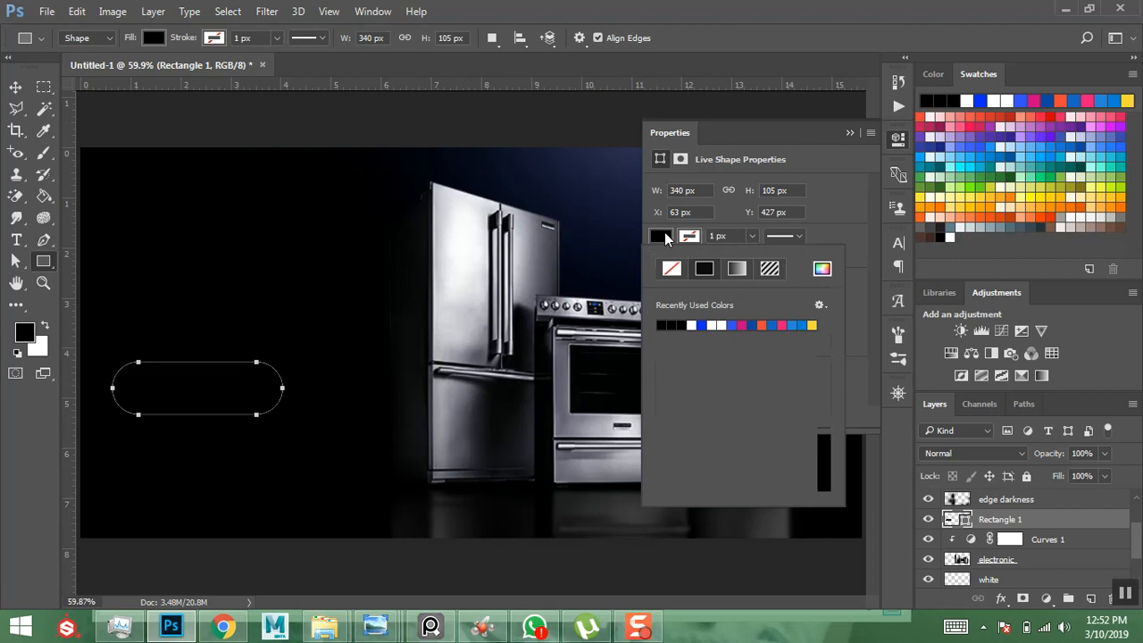
pyautogui.click(693, 325)
pyautogui.click(844, 210)
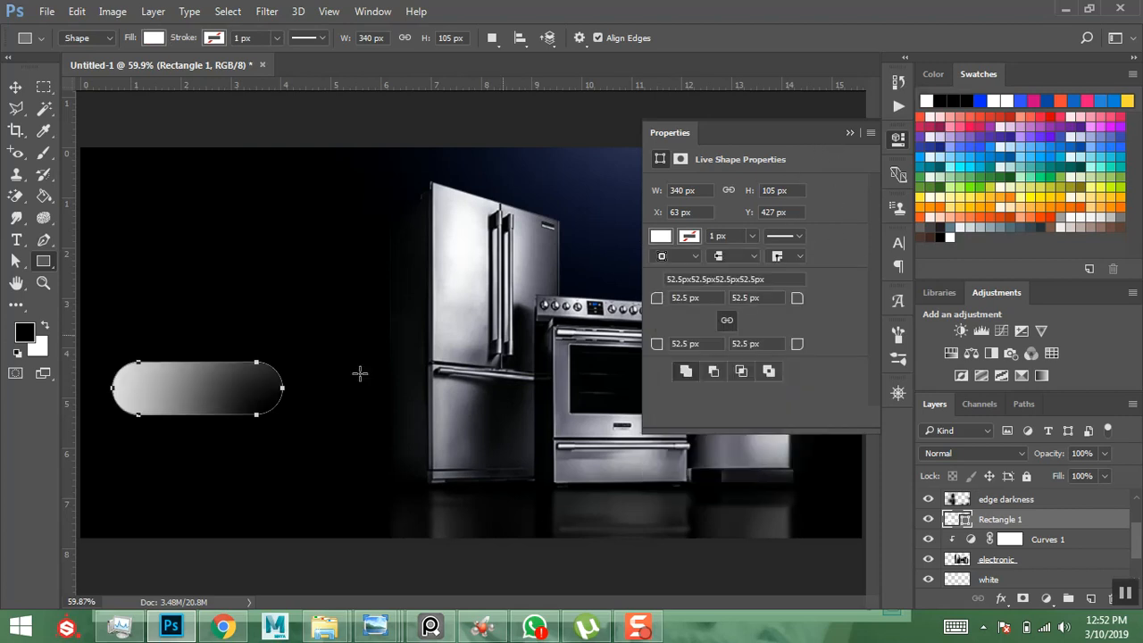
# - Add a Gradient Overlay to Rectangle 1, starting from the Foreground to Background gradient
pyautogui.click(1043, 540)
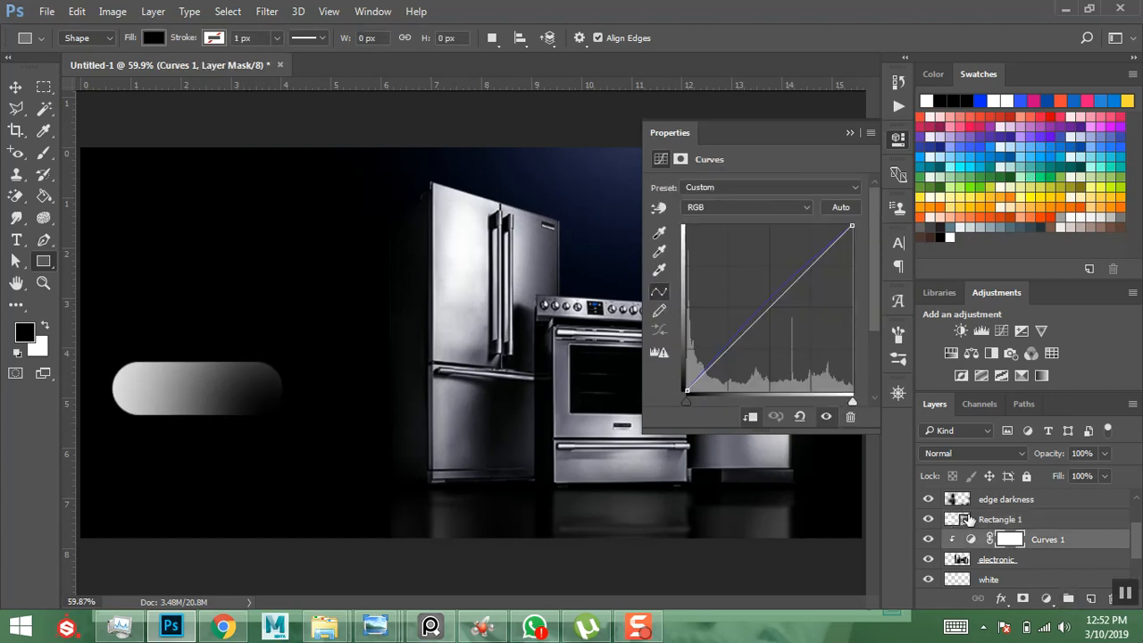
pyautogui.click(1004, 518)
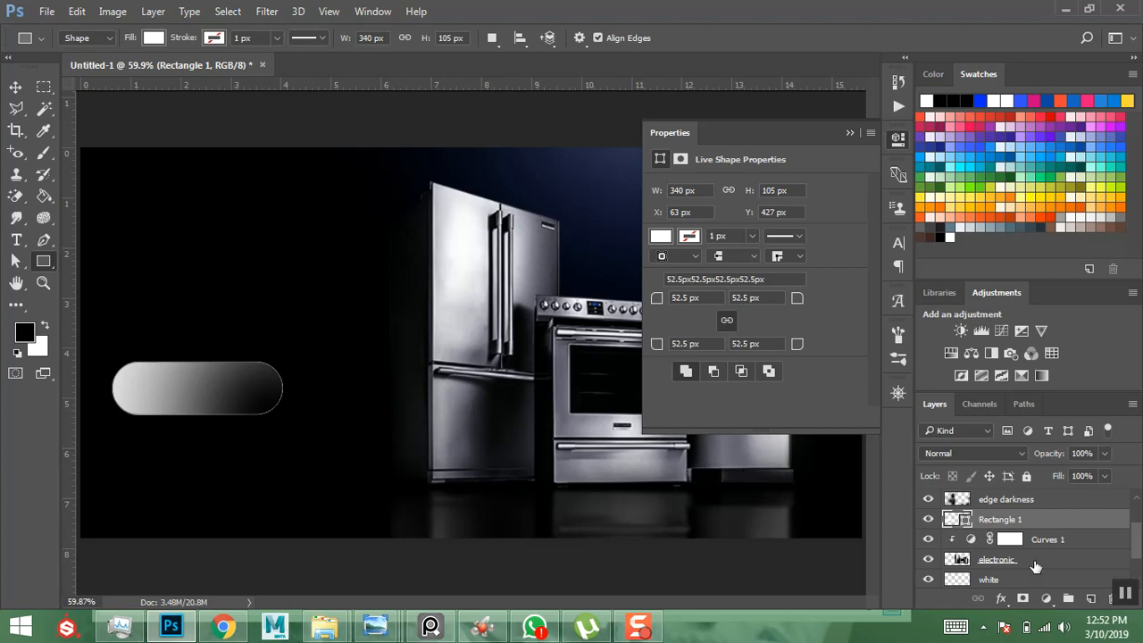
pyautogui.click(1000, 599)
pyautogui.click(1040, 530)
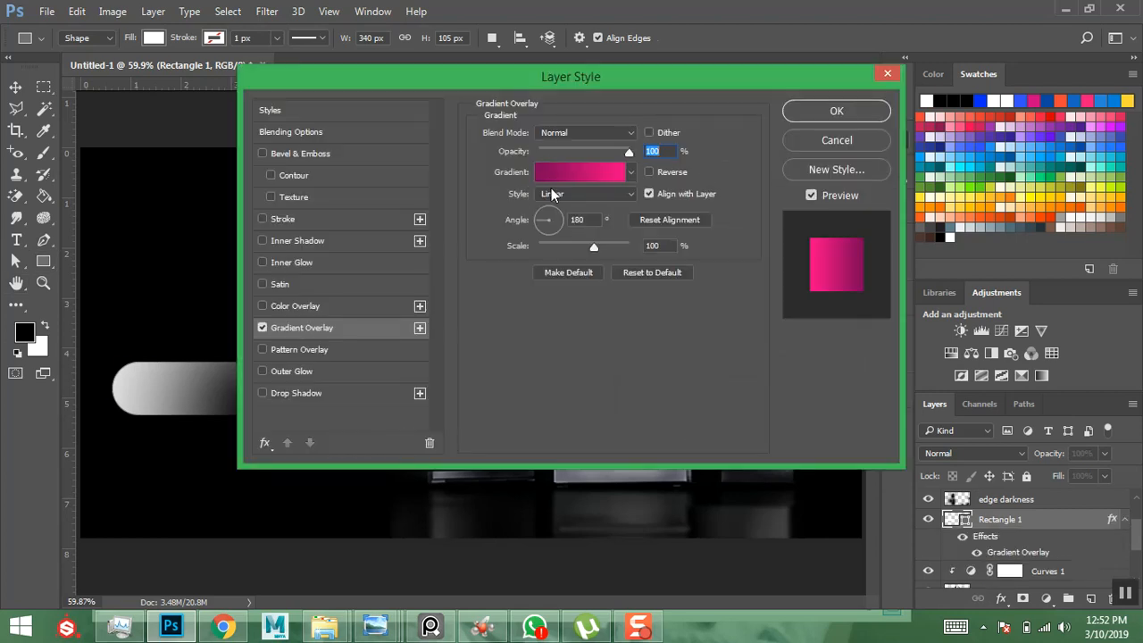
pyautogui.click(568, 178)
pyautogui.moveTo(270, 107); pyautogui.dragTo(844, 149)
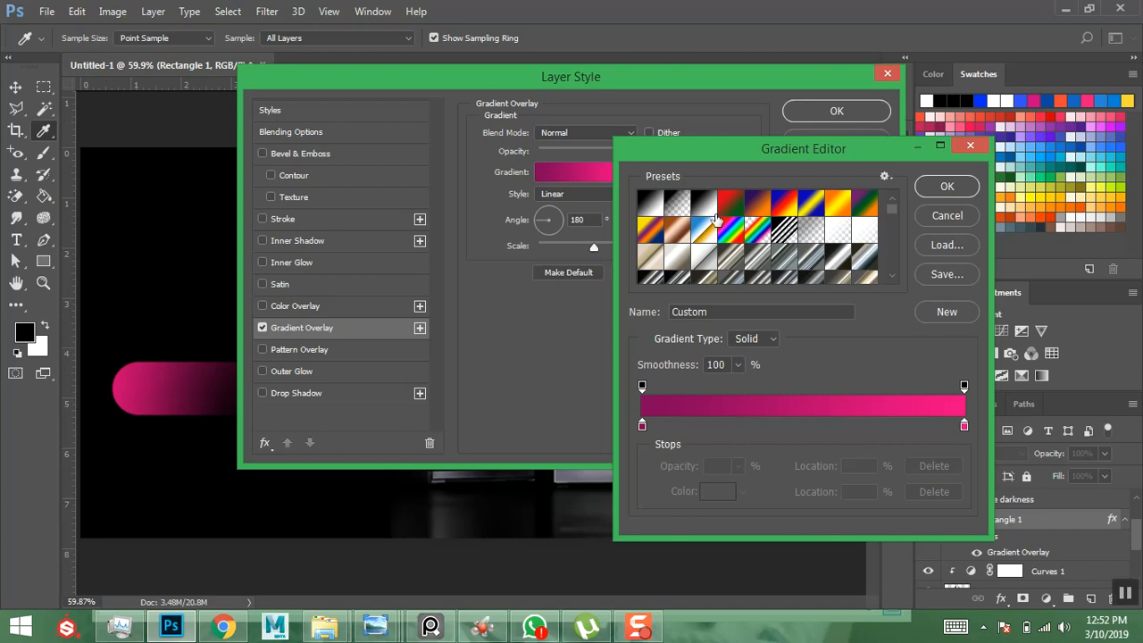
pyautogui.click(651, 204)
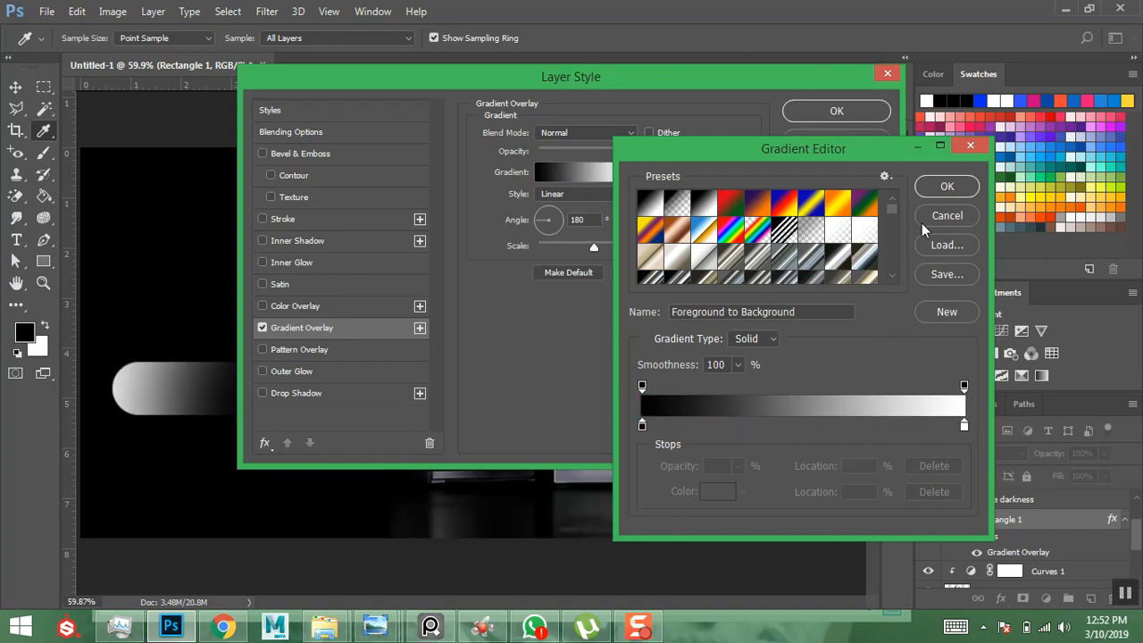
# - Make the gradient's left stop nearly white and apply the Gradient Overlay style
pyautogui.click(642, 425)
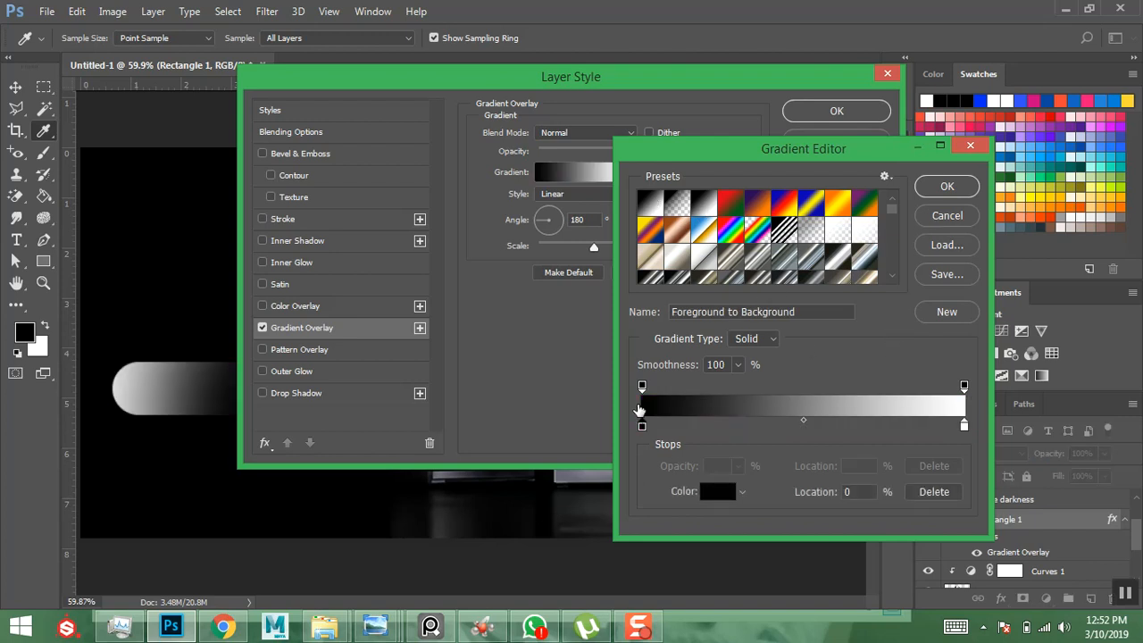
pyautogui.click(717, 491)
pyautogui.moveTo(380, 188)
pyautogui.mouseDown()
pyautogui.moveTo(315, 150)
pyautogui.moveTo(310, 158)
pyautogui.mouseUp()
pyautogui.click(750, 144)
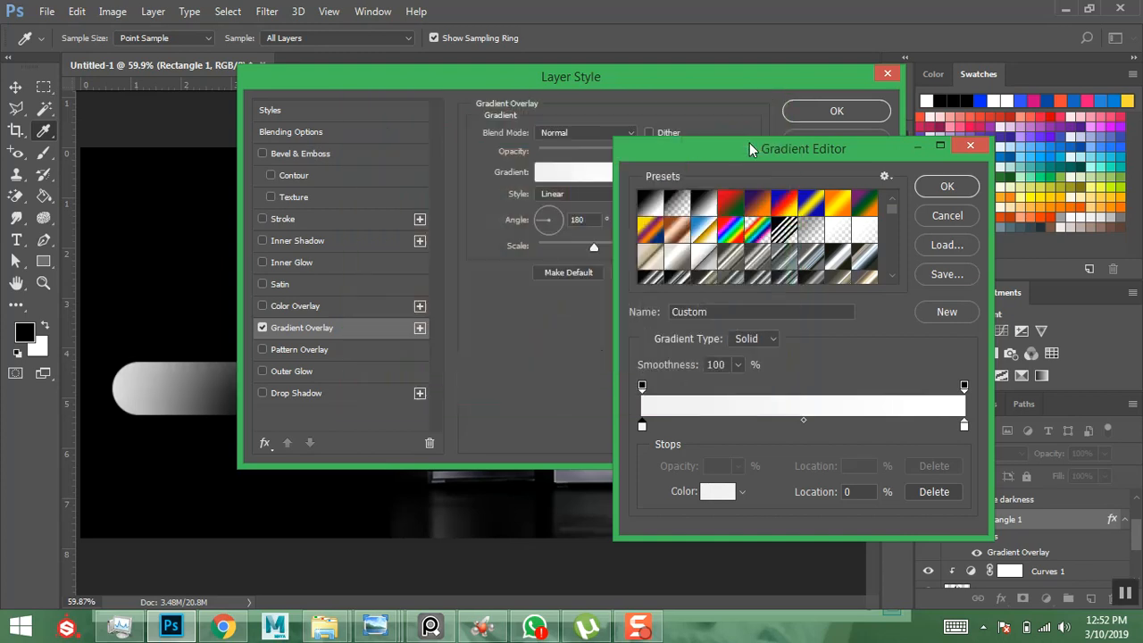
pyautogui.click(946, 185)
pyautogui.moveTo(542, 75); pyautogui.dragTo(668, 94)
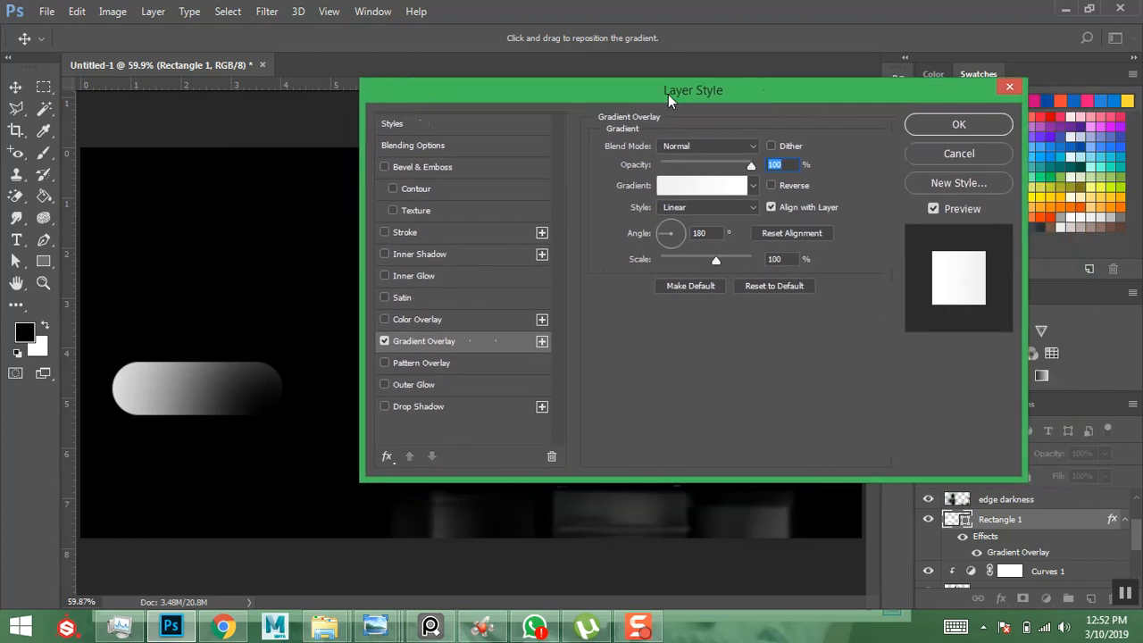
pyautogui.click(929, 130)
pyautogui.click(1005, 522)
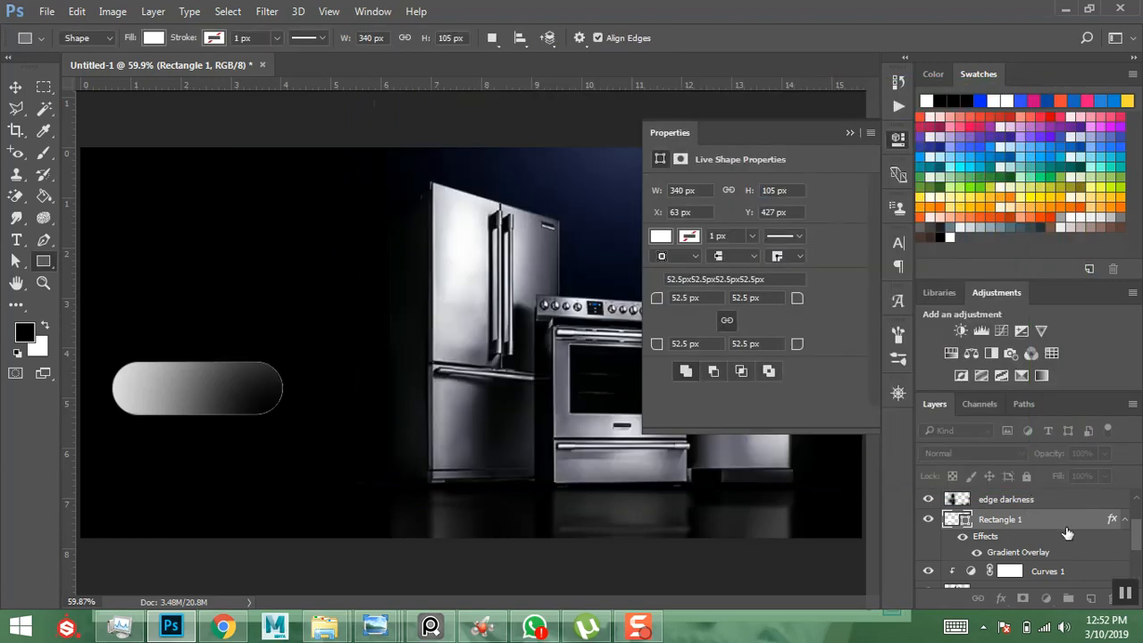
# - Rename Rectangle 1 to 'button' and move it above the edge darkness layer
pyautogui.click(1123, 521)
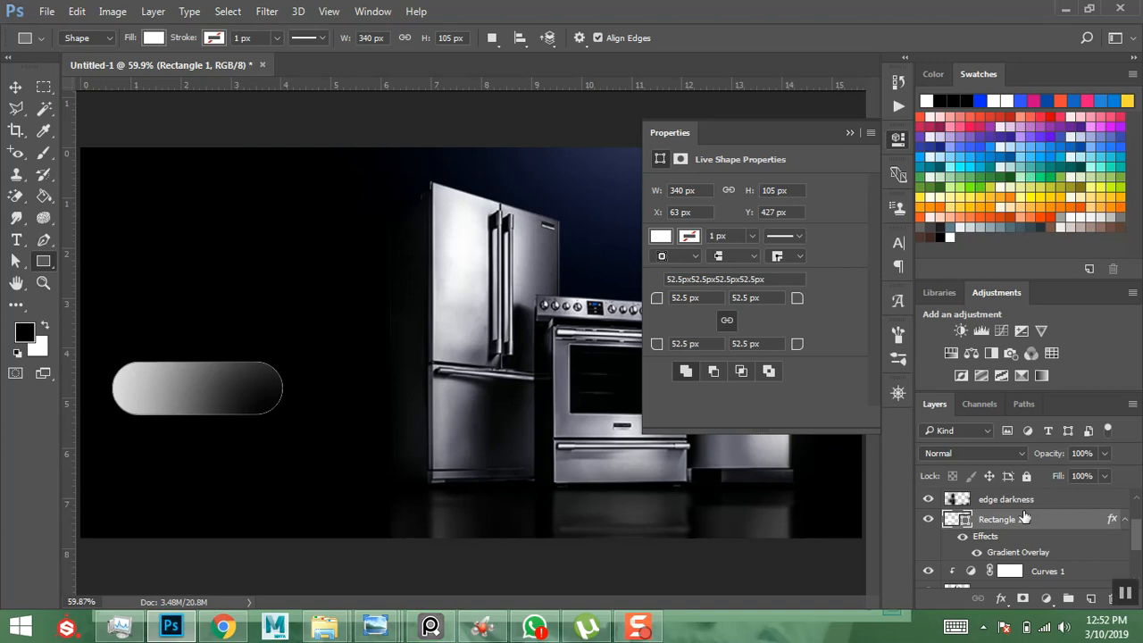
pyautogui.doubleClick(1000, 520)
pyautogui.write('button')
pyautogui.press('Return')
pyautogui.moveTo(997, 520); pyautogui.dragTo(995, 491)
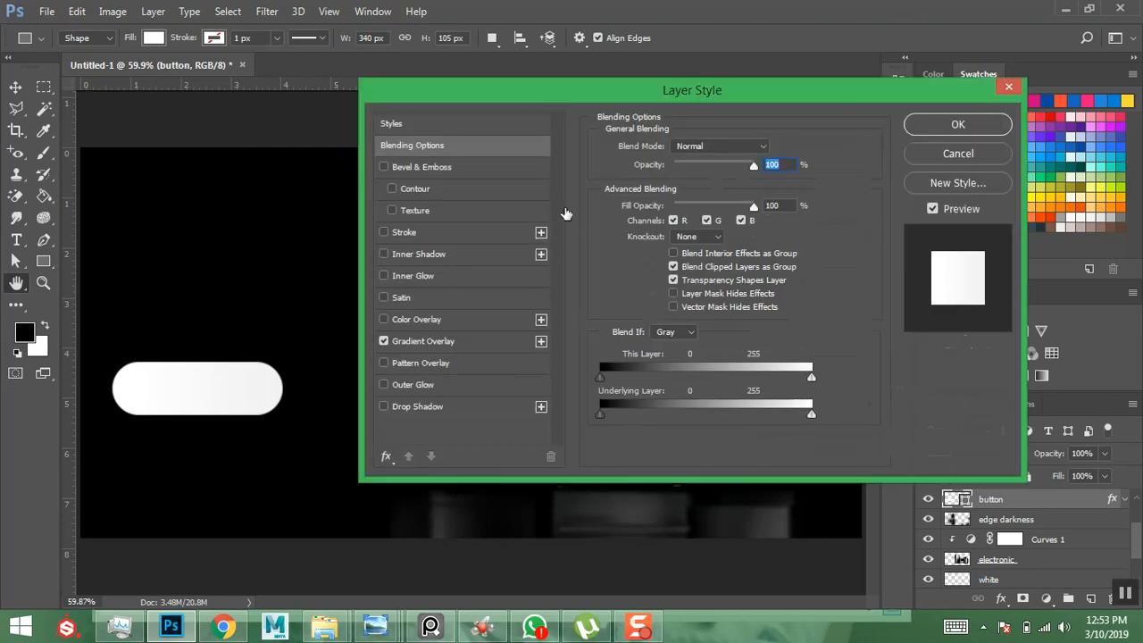
# - Edit the overlay gradient: right stop at 47%, a grey stop at 97%, angle 86°
pyautogui.click(415, 342)
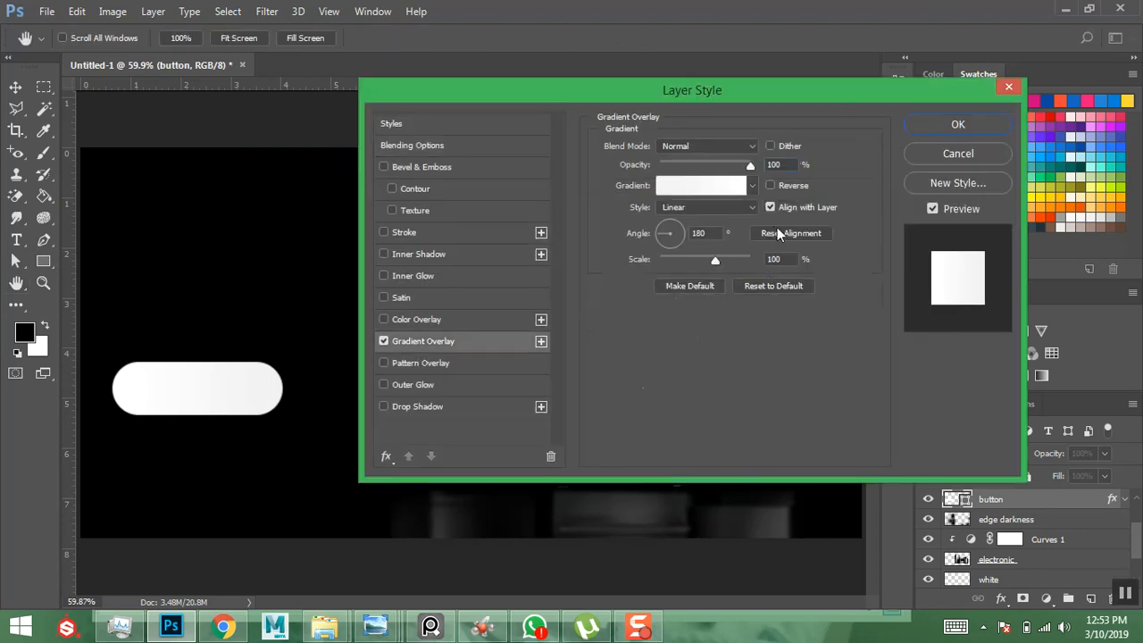
pyautogui.click(712, 191)
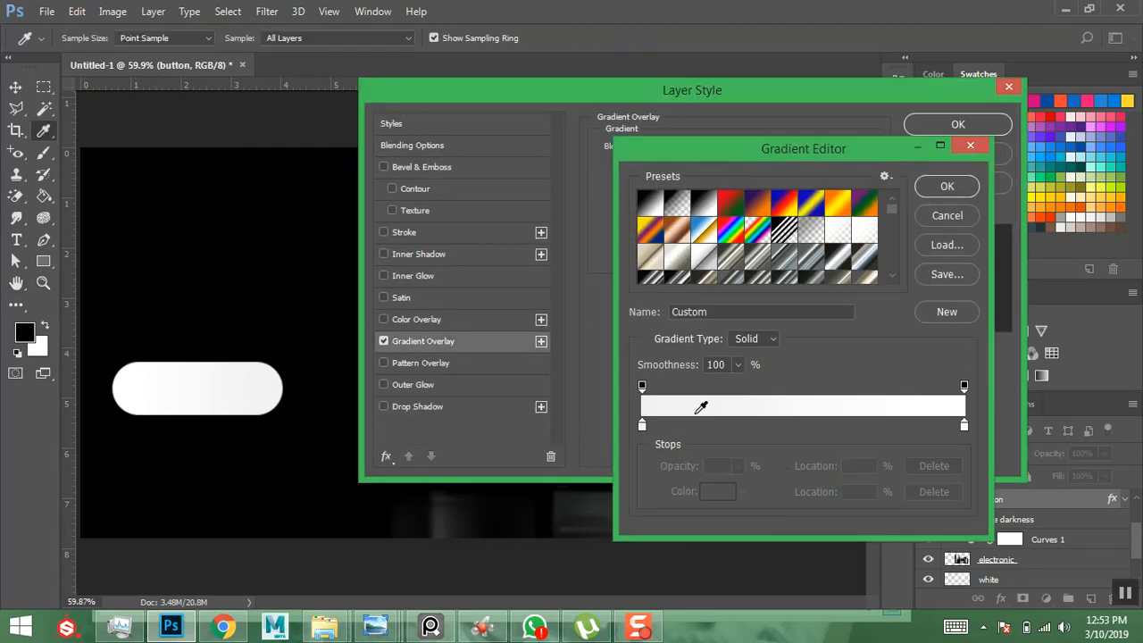
pyautogui.moveTo(963, 425); pyautogui.dragTo(791, 425)
pyautogui.click(952, 426)
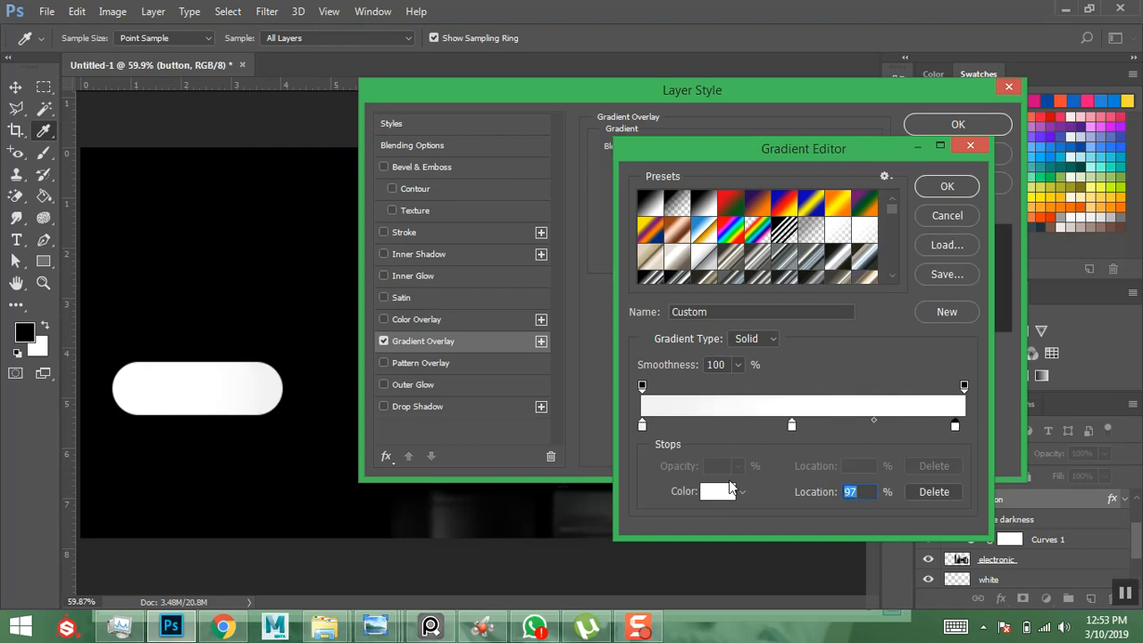
pyautogui.click(718, 491)
pyautogui.moveTo(428, 275)
pyautogui.mouseDown()
pyautogui.moveTo(332, 258)
pyautogui.moveTo(357, 222)
pyautogui.moveTo(327, 196)
pyautogui.moveTo(353, 207)
pyautogui.moveTo(341, 219)
pyautogui.mouseUp()
pyautogui.click(737, 137)
pyautogui.click(937, 191)
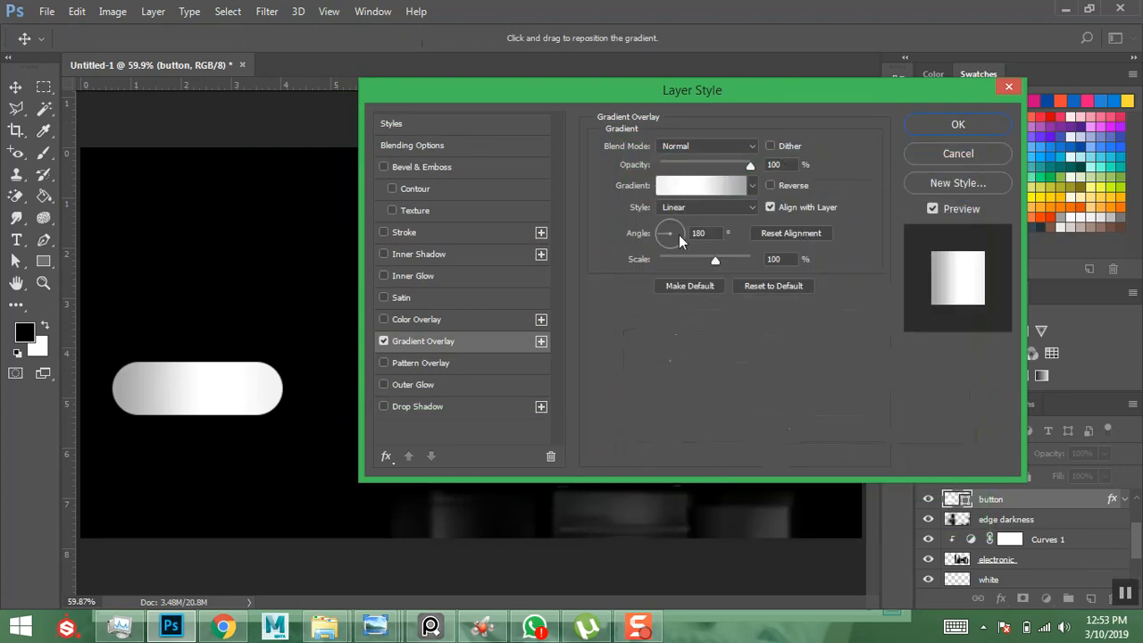
pyautogui.click(670, 227)
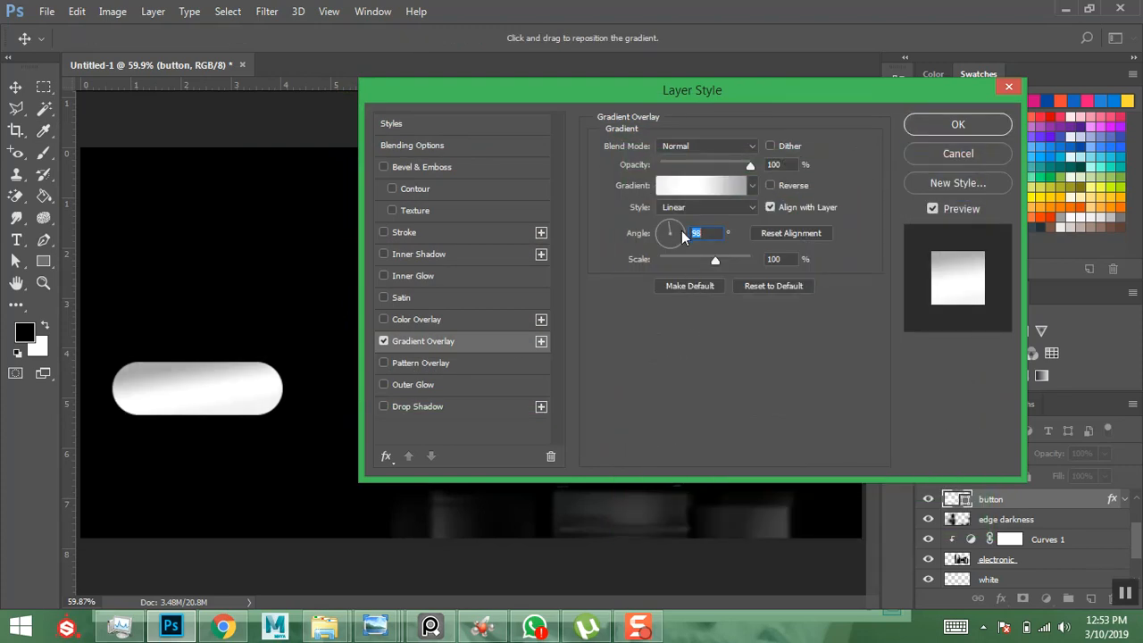
pyautogui.click(672, 221)
pyautogui.click(672, 225)
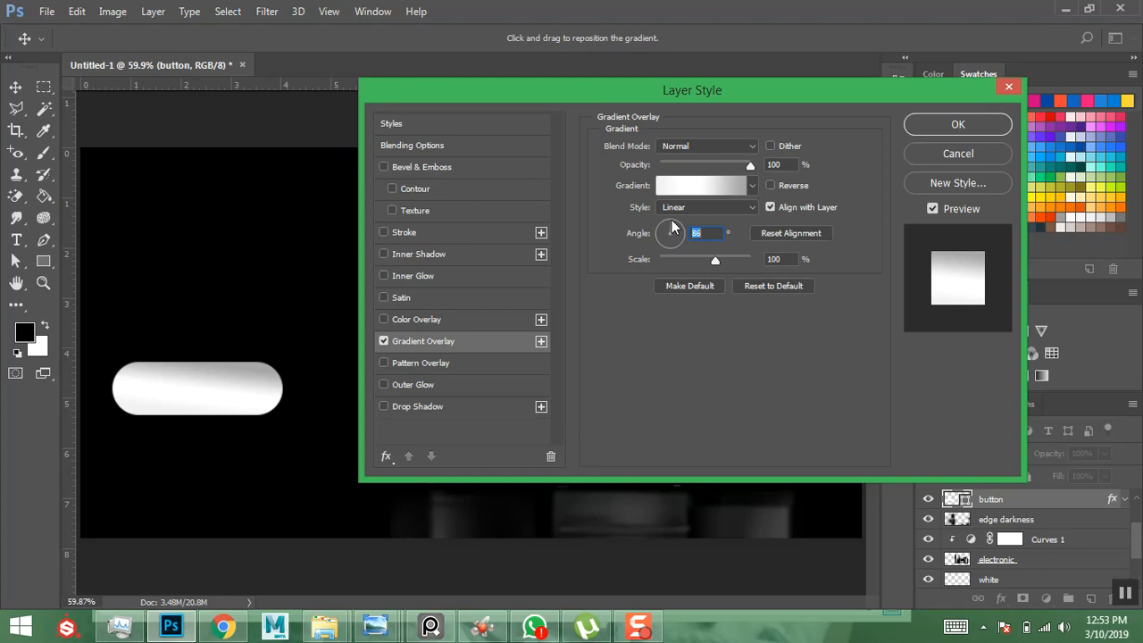
# - Lighten the 97% gradient stop to #bebebe and turn on the Stroke effect
pyautogui.click(714, 186)
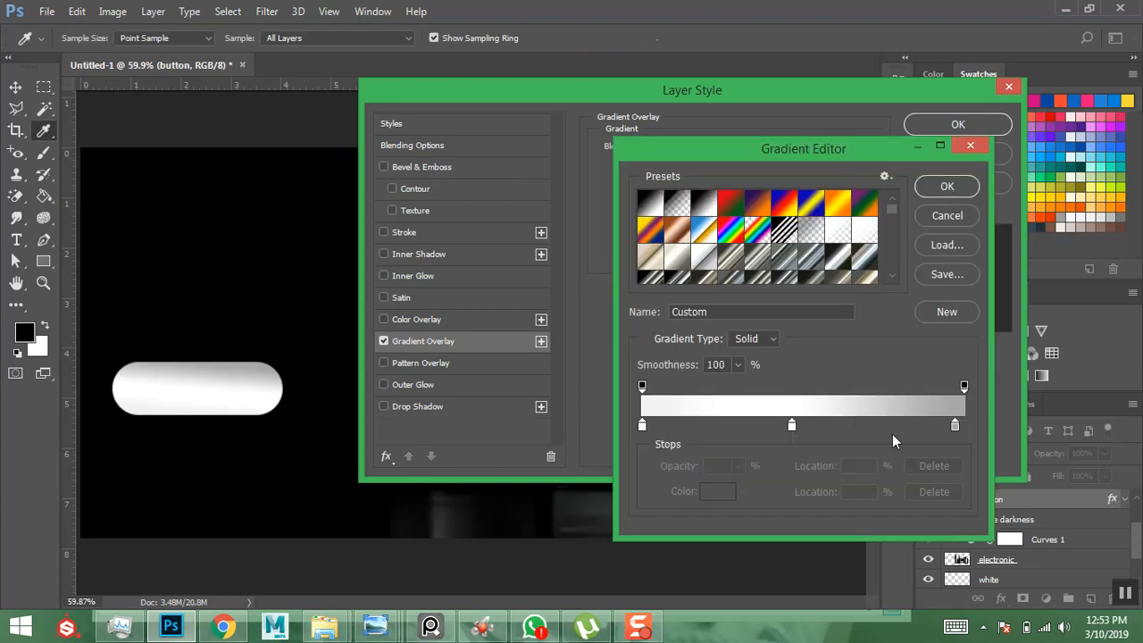
pyautogui.click(954, 426)
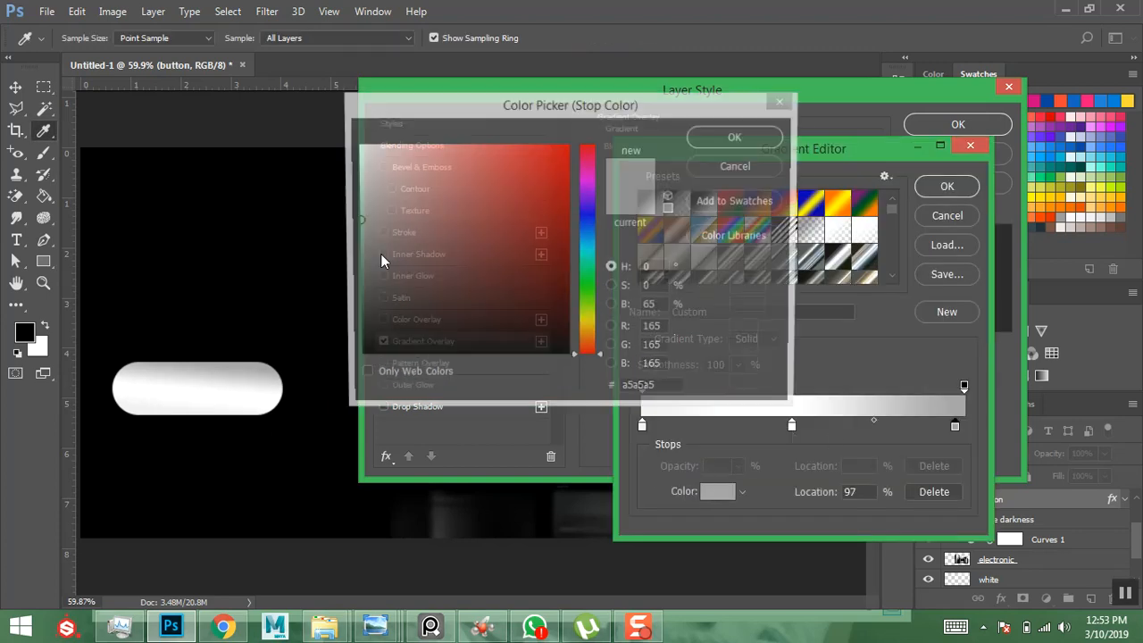
pyautogui.click(706, 492)
pyautogui.click(355, 195)
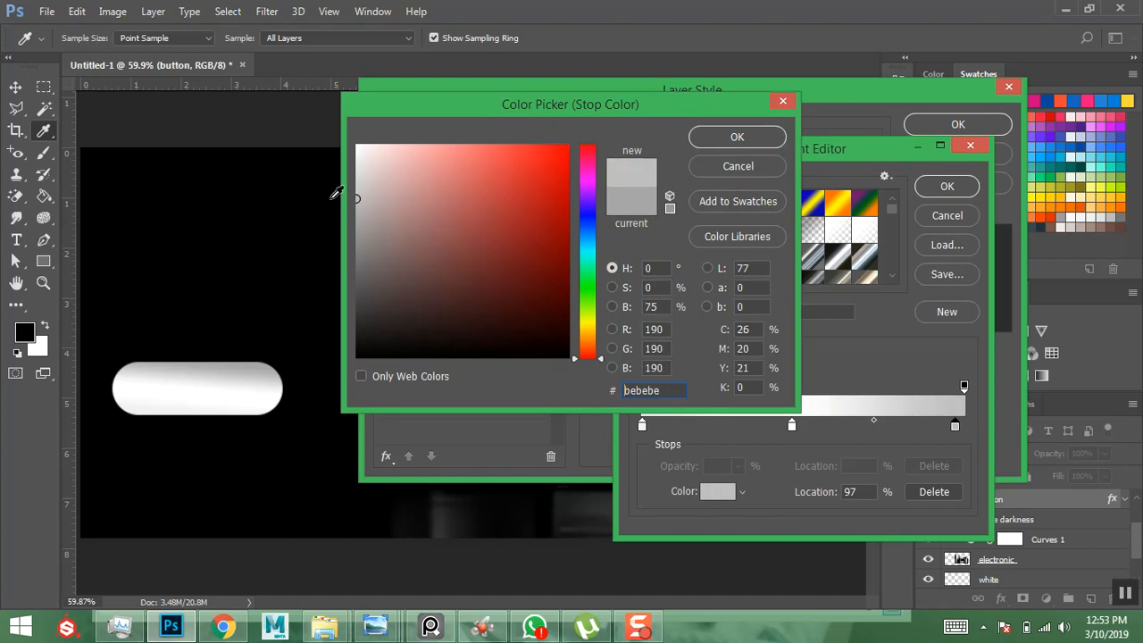
pyautogui.click(737, 136)
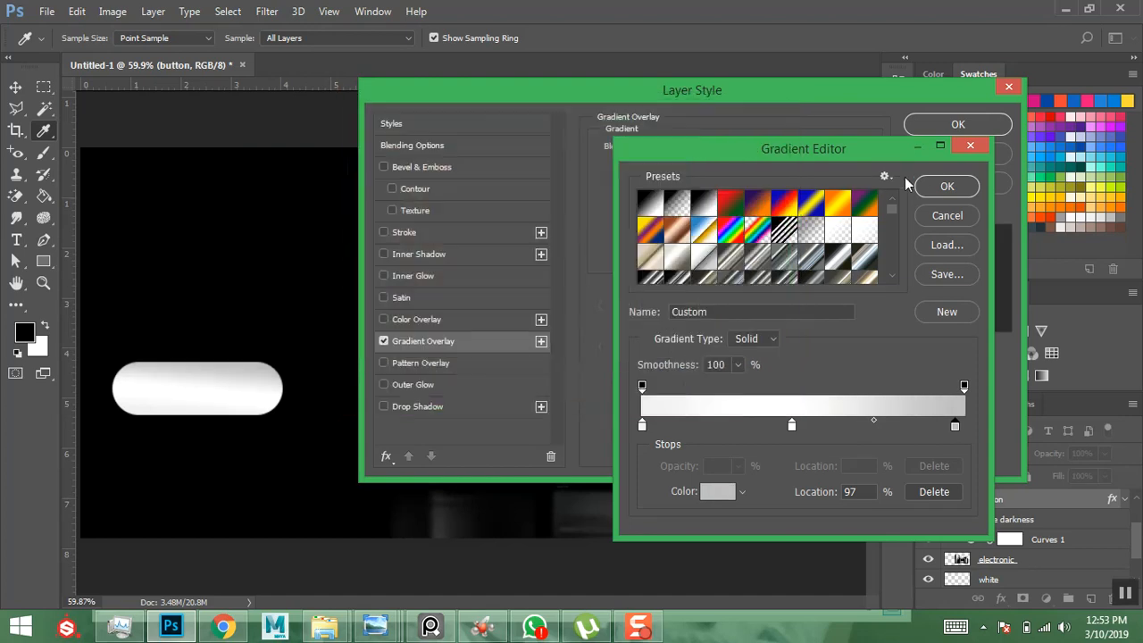
pyautogui.press('Return')
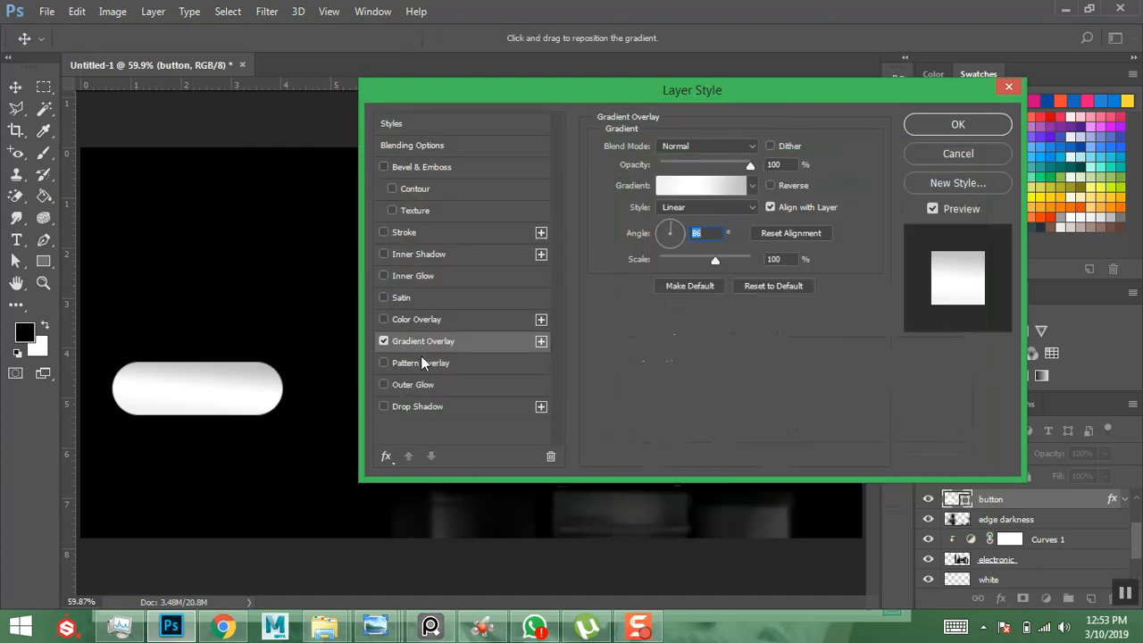
pyautogui.click(405, 232)
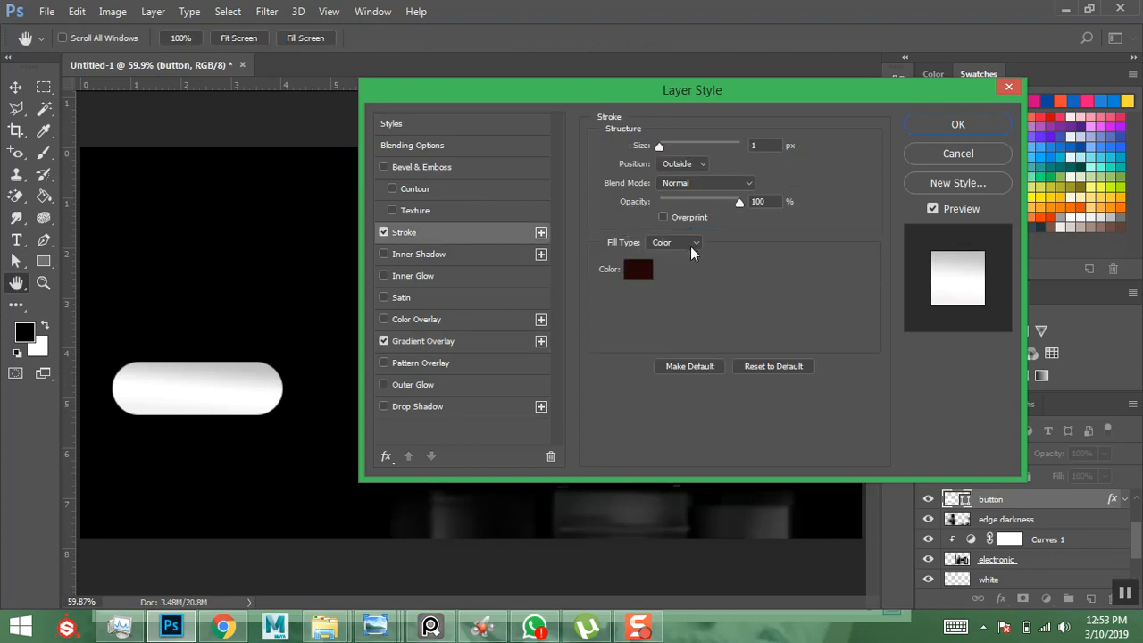
# - Give the stroke a gradient fill with a light grey left stop
pyautogui.click(690, 248)
pyautogui.click(670, 258)
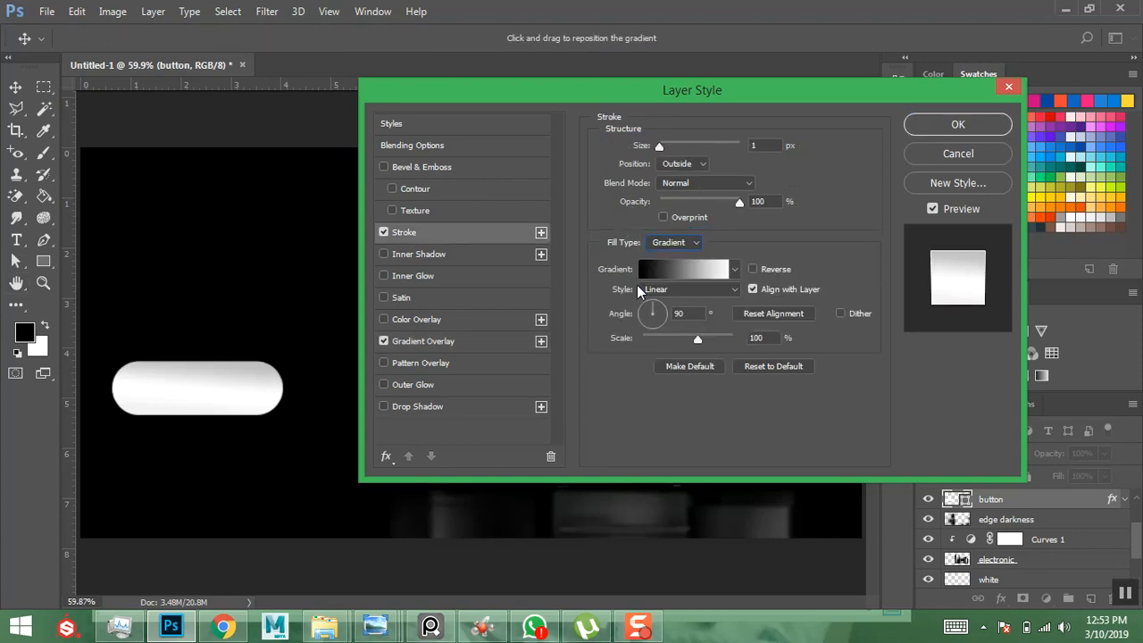
pyautogui.click(674, 269)
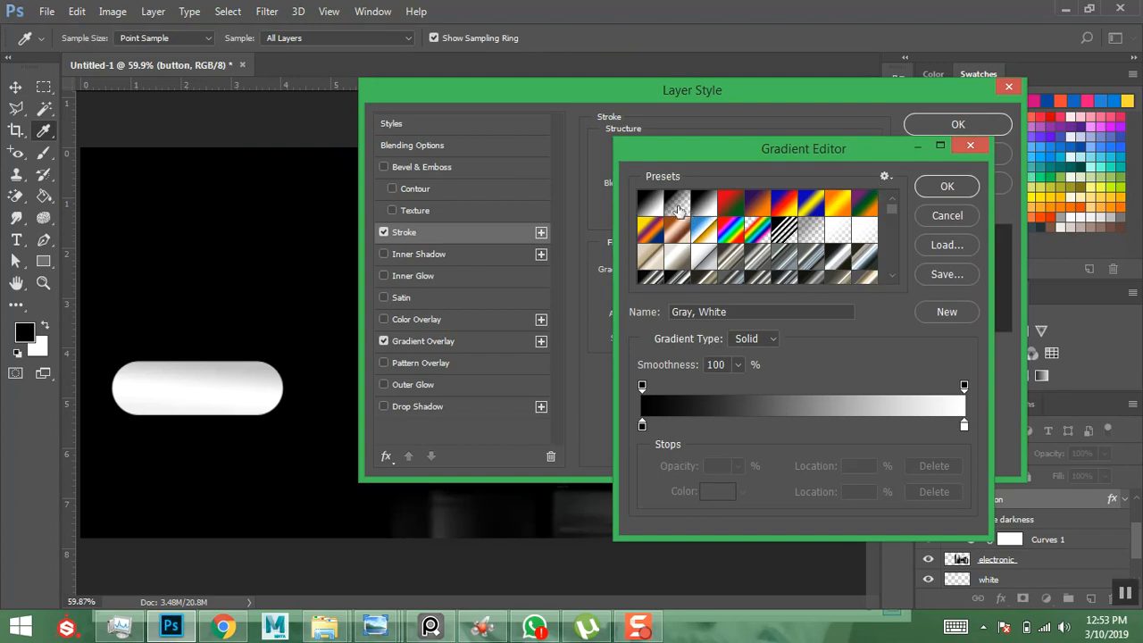
pyautogui.moveTo(647, 427); pyautogui.dragTo(649, 427)
pyautogui.moveTo(366, 197); pyautogui.dragTo(317, 164)
pyautogui.click(721, 142)
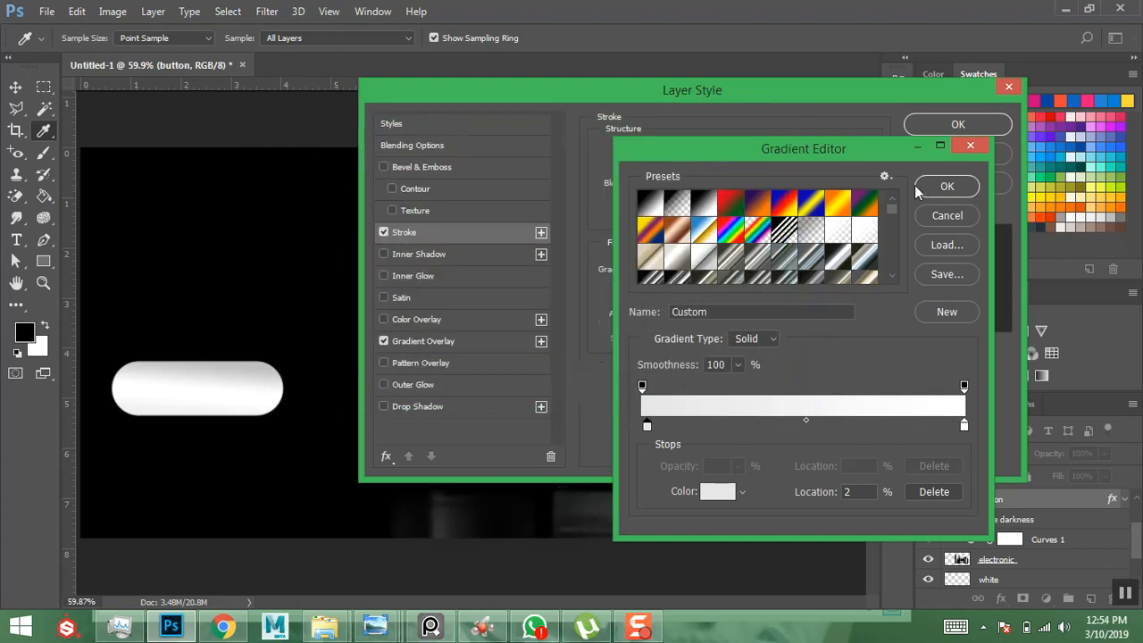
pyautogui.click(952, 189)
# - Set the stroke to Outside, gradient fill with the black-to-white preset, size 8 px
pyautogui.click(660, 146)
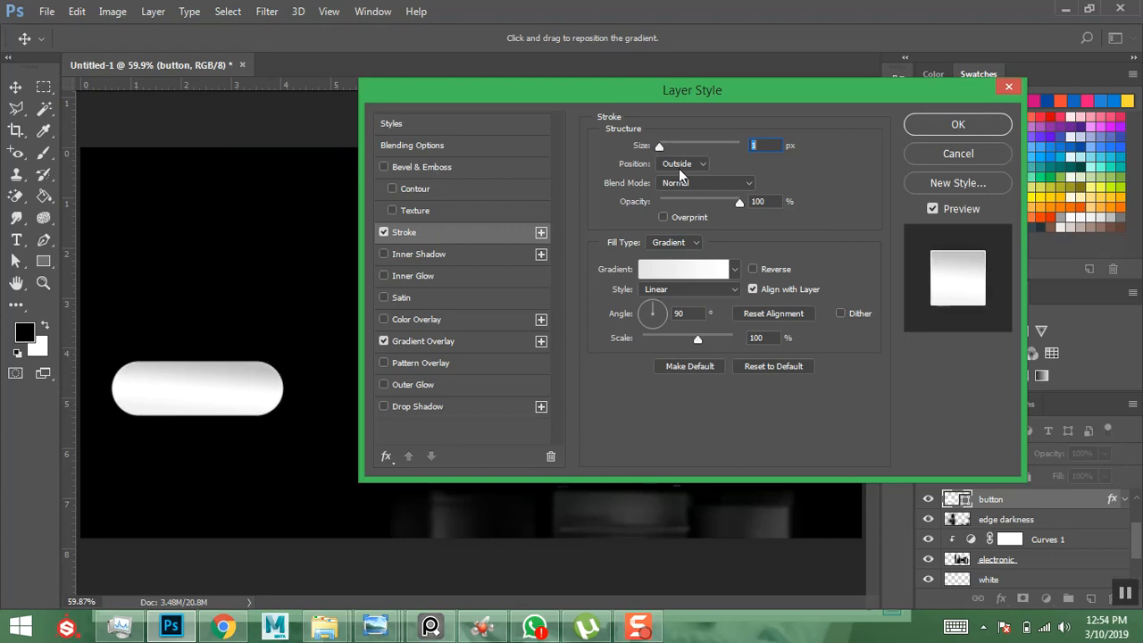
pyautogui.click(701, 166)
pyautogui.click(684, 179)
pyautogui.click(697, 242)
pyautogui.click(739, 264)
pyautogui.click(736, 268)
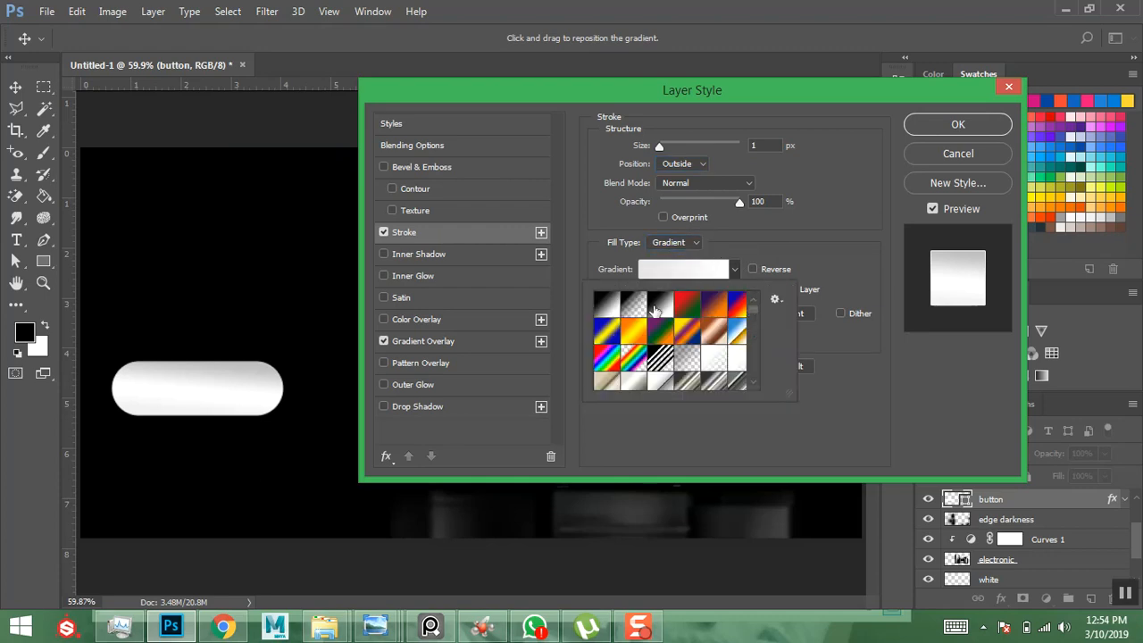
pyautogui.click(607, 304)
pyautogui.click(801, 246)
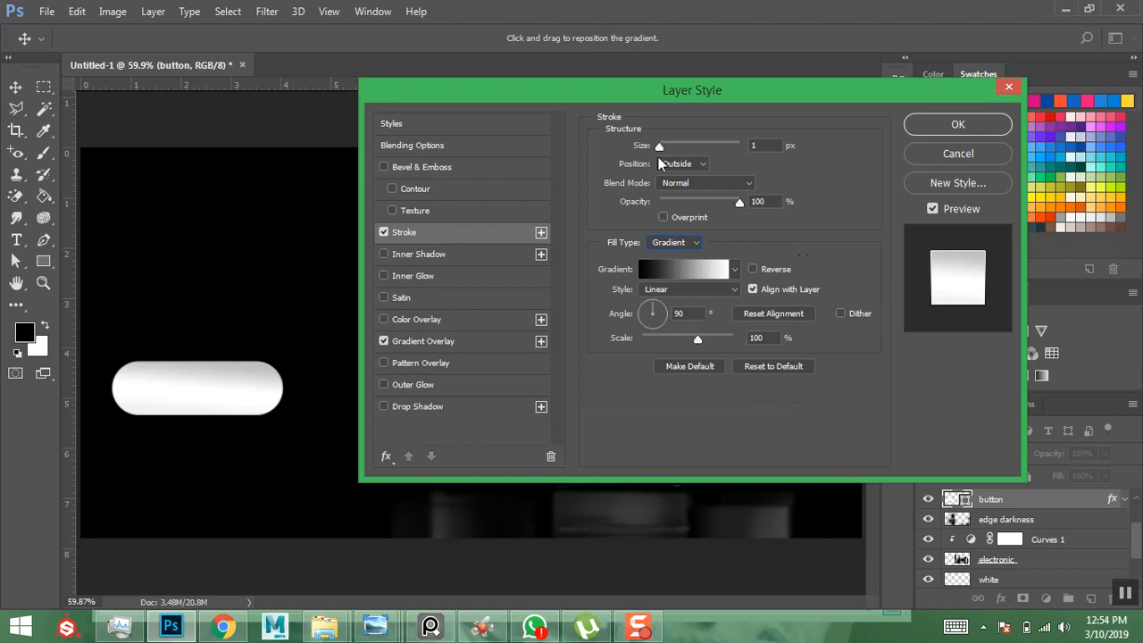
pyautogui.moveTo(660, 149); pyautogui.dragTo(668, 152)
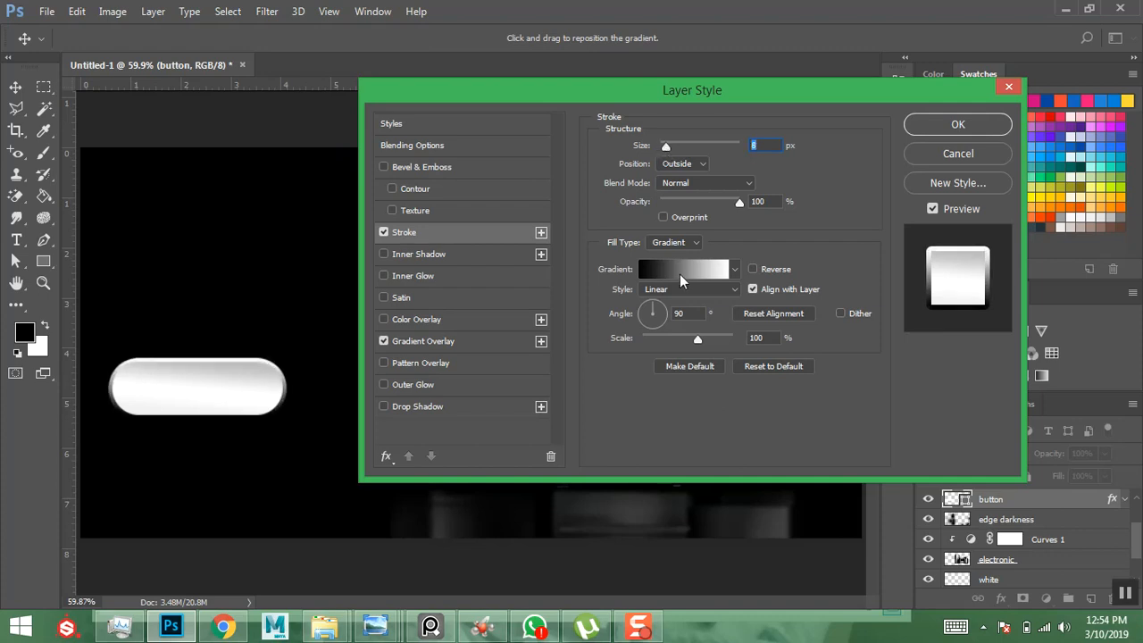
# - Recolour the stroke gradient's black end to grey and enable Bevel & Emboss
pyautogui.click(679, 276)
pyautogui.click(642, 427)
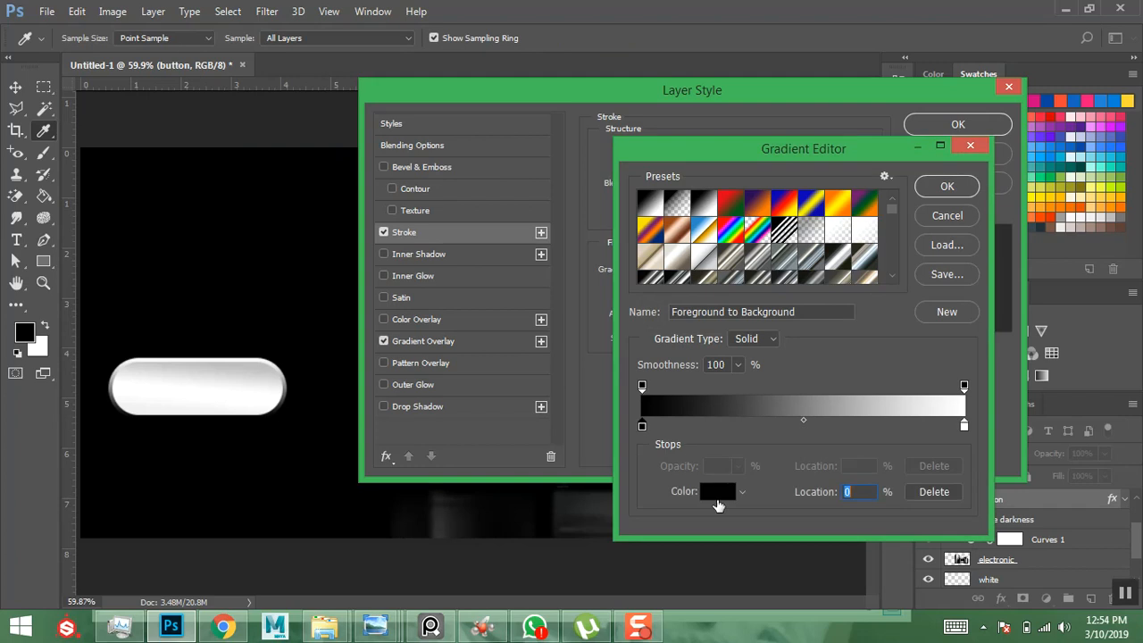
pyautogui.click(718, 491)
pyautogui.moveTo(417, 274)
pyautogui.mouseDown()
pyautogui.moveTo(296, 263)
pyautogui.moveTo(378, 251)
pyautogui.moveTo(373, 238)
pyautogui.moveTo(337, 233)
pyautogui.mouseUp()
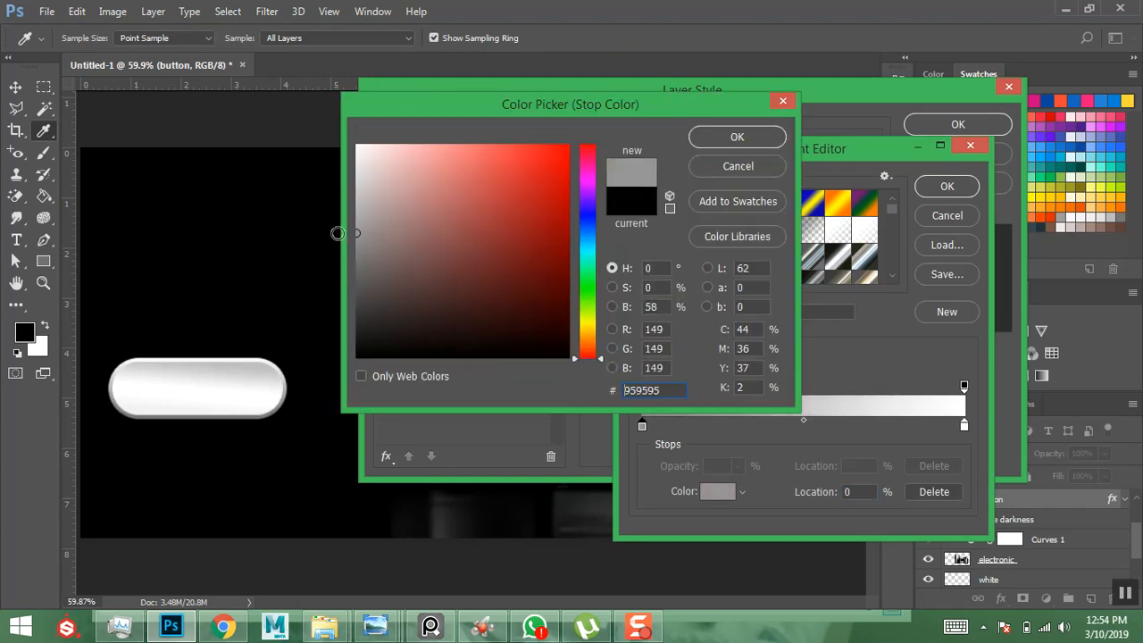
pyautogui.click(719, 139)
pyautogui.click(933, 183)
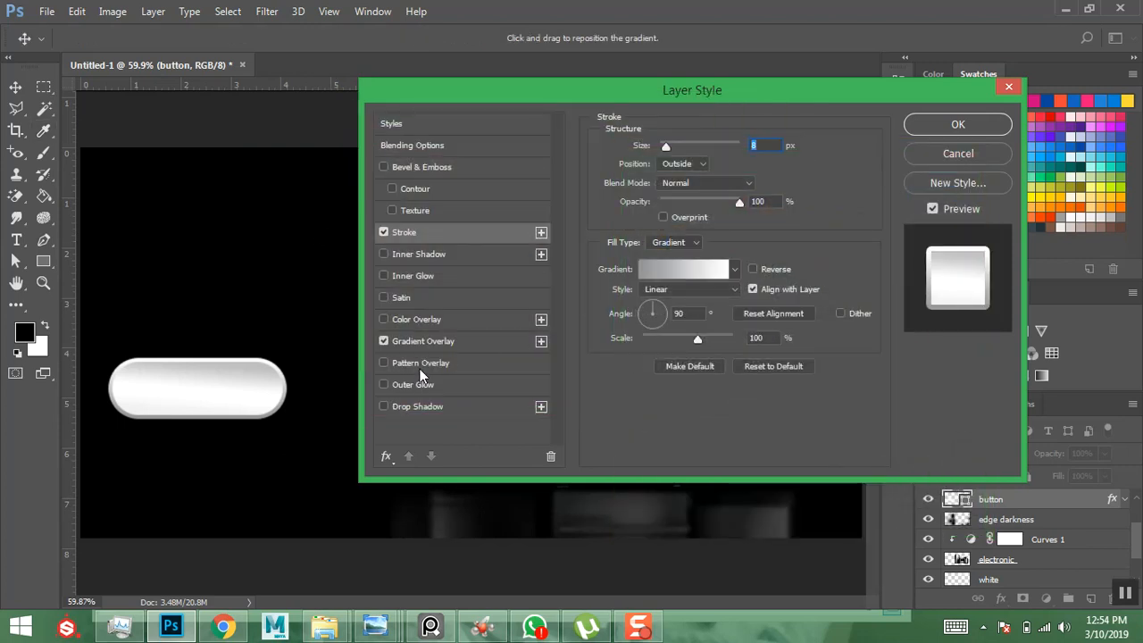
pyautogui.click(434, 167)
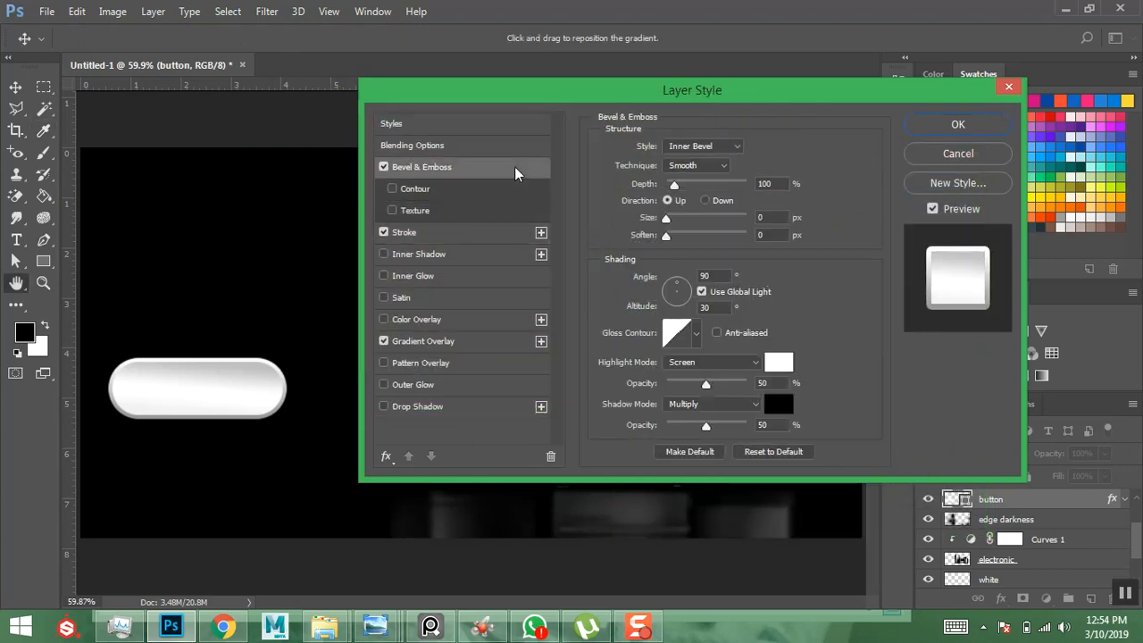
# - Set Bevel & Emboss to Pillow Emboss, Depth 95%, Size 38 px, and apply the layer style
pyautogui.click(730, 146)
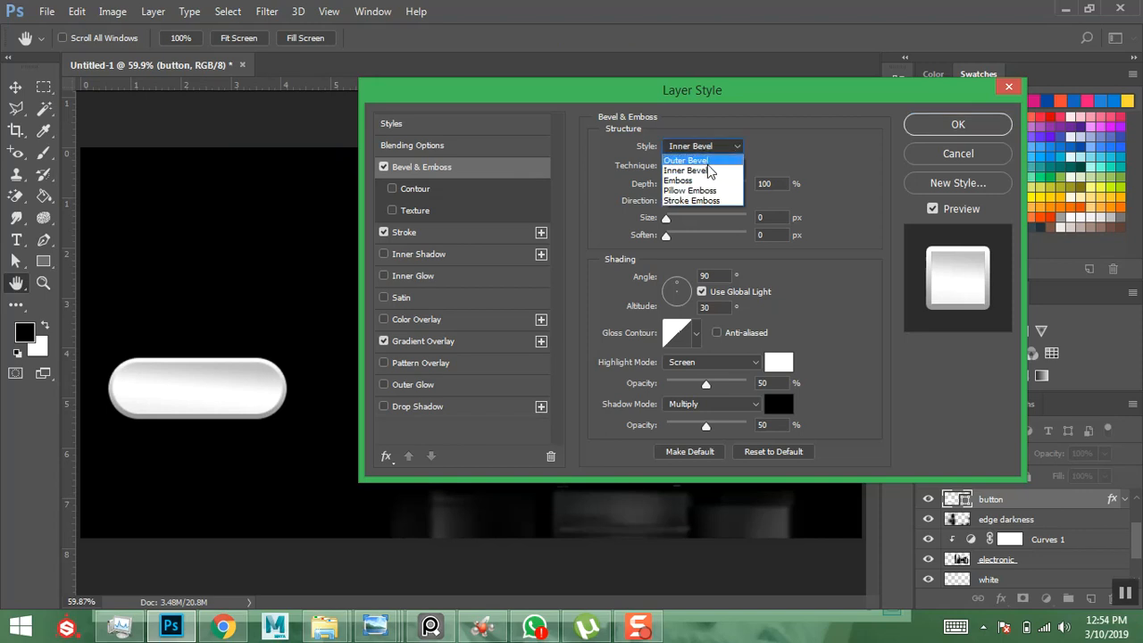
pyautogui.click(698, 190)
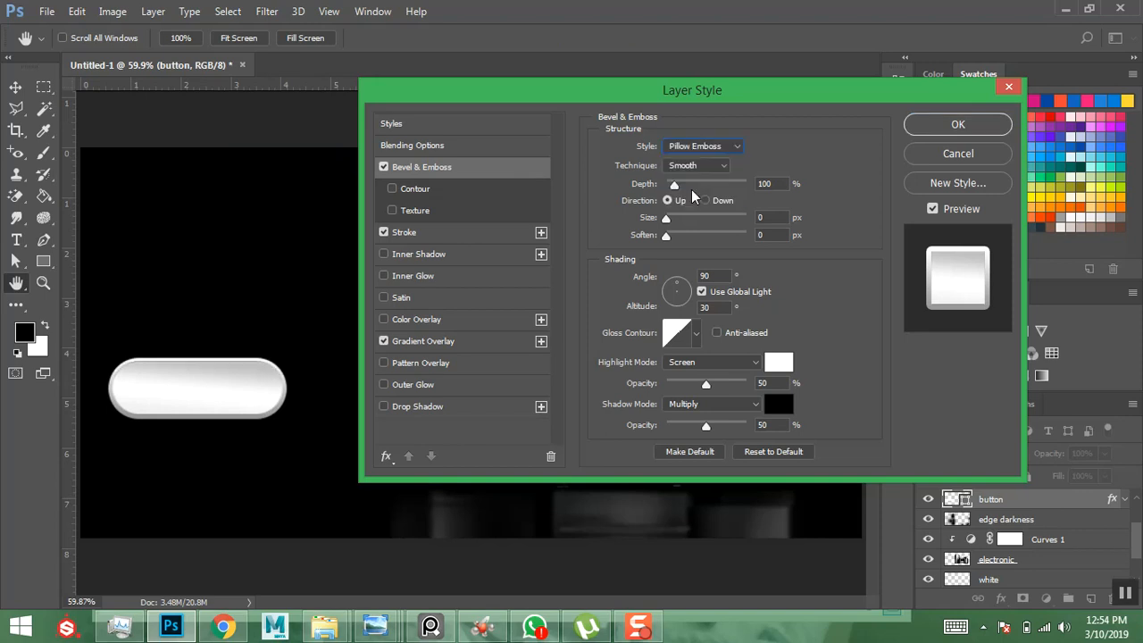
pyautogui.click(716, 150)
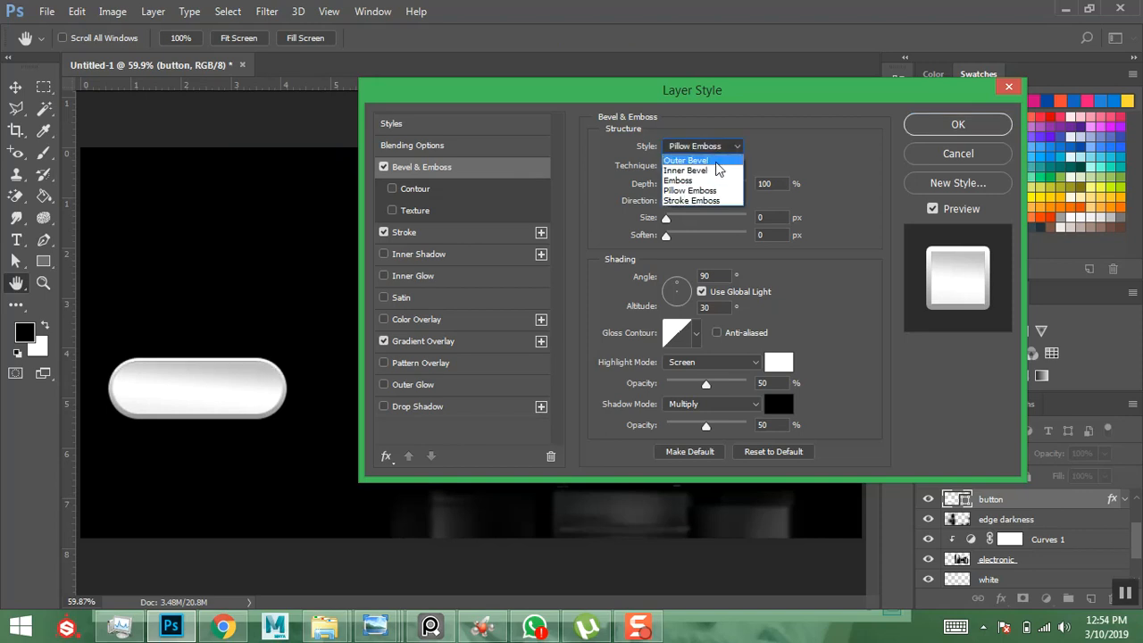
pyautogui.click(694, 183)
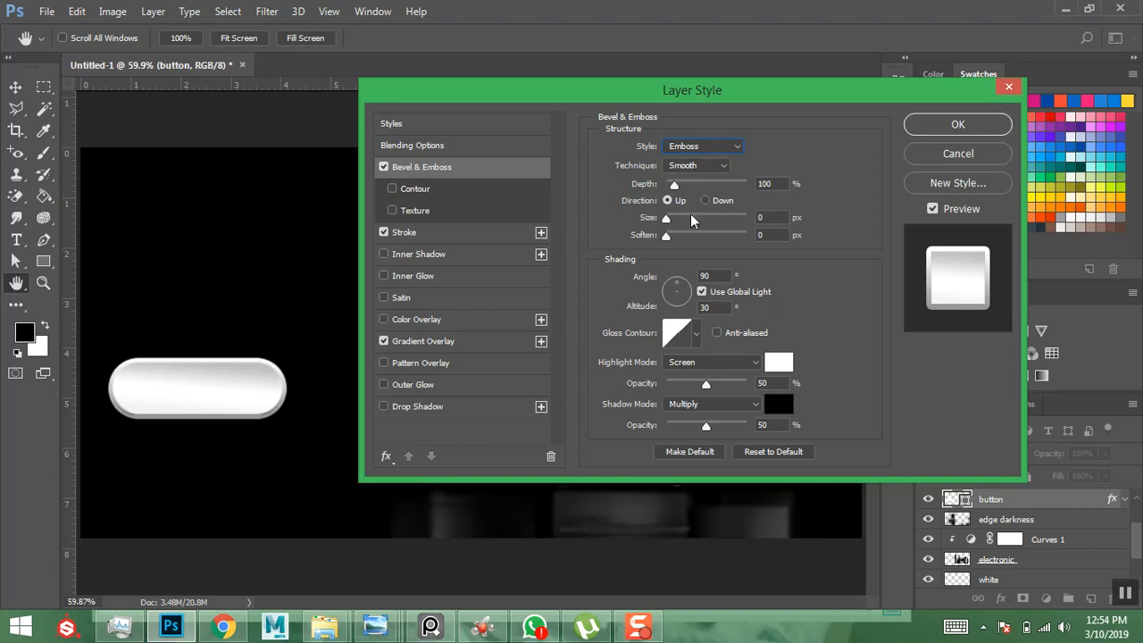
pyautogui.moveTo(668, 222); pyautogui.dragTo(698, 219)
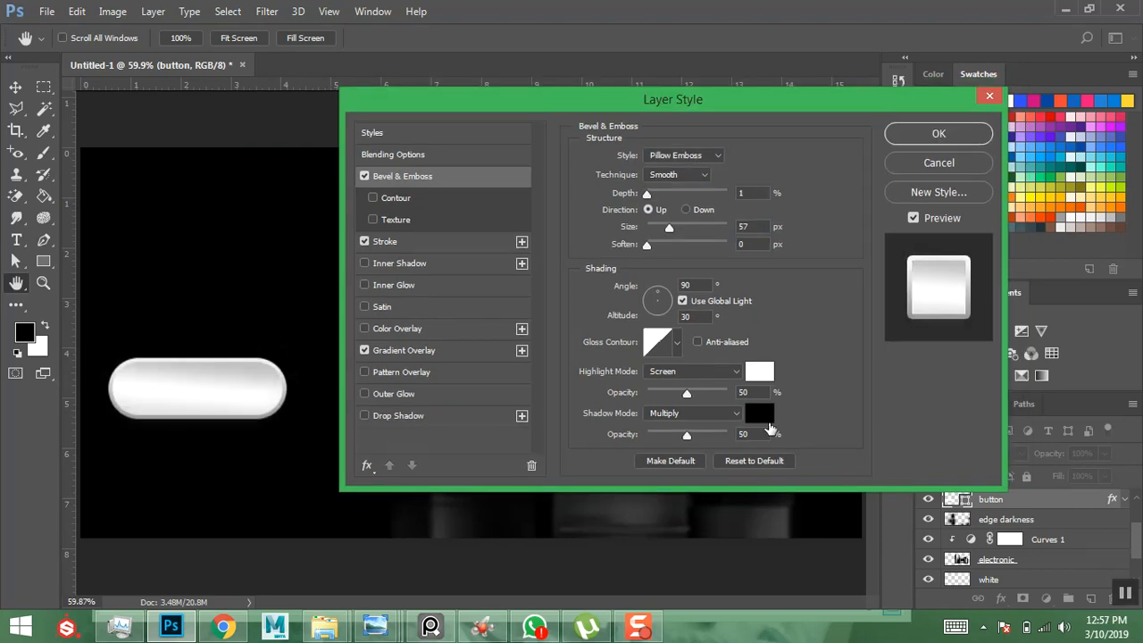
pyautogui.click(720, 157)
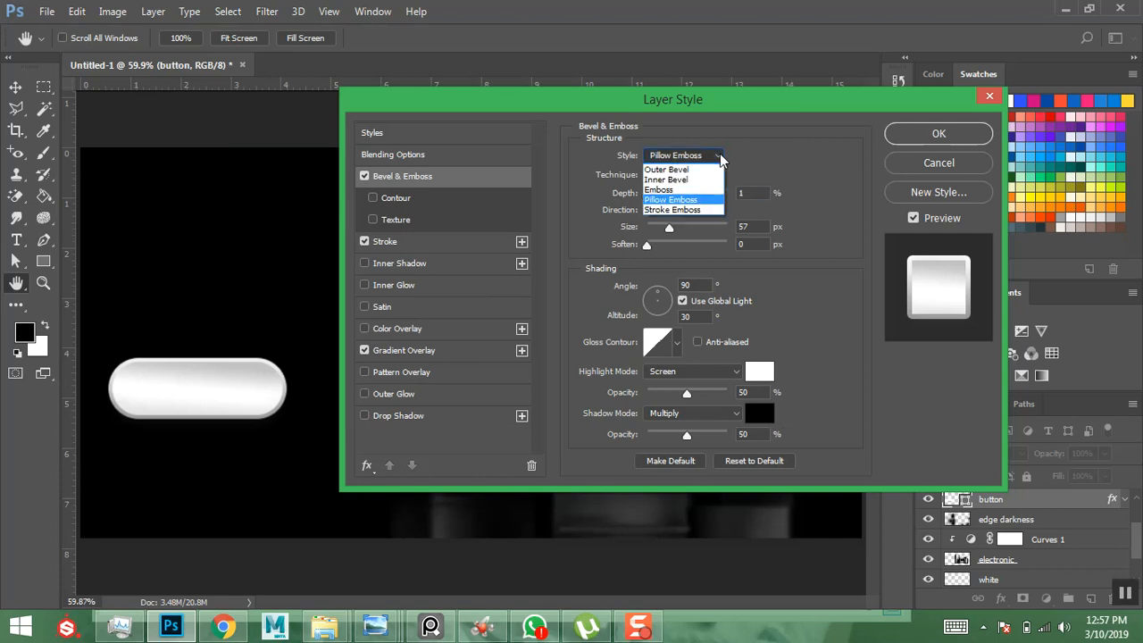
pyautogui.click(681, 199)
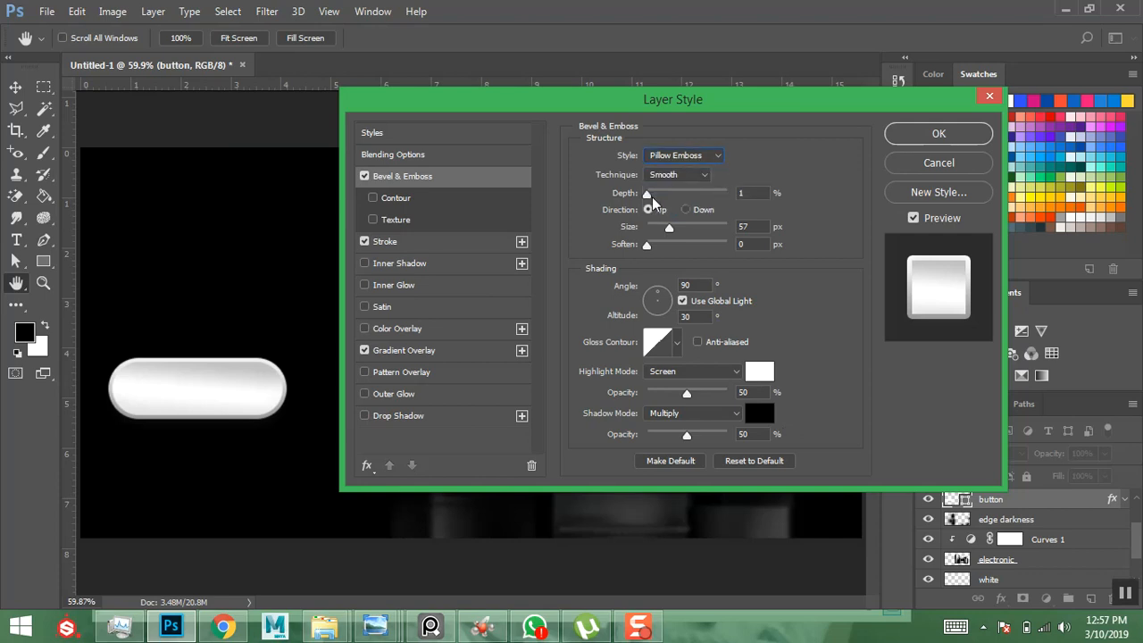
pyautogui.moveTo(650, 193); pyautogui.dragTo(656, 194)
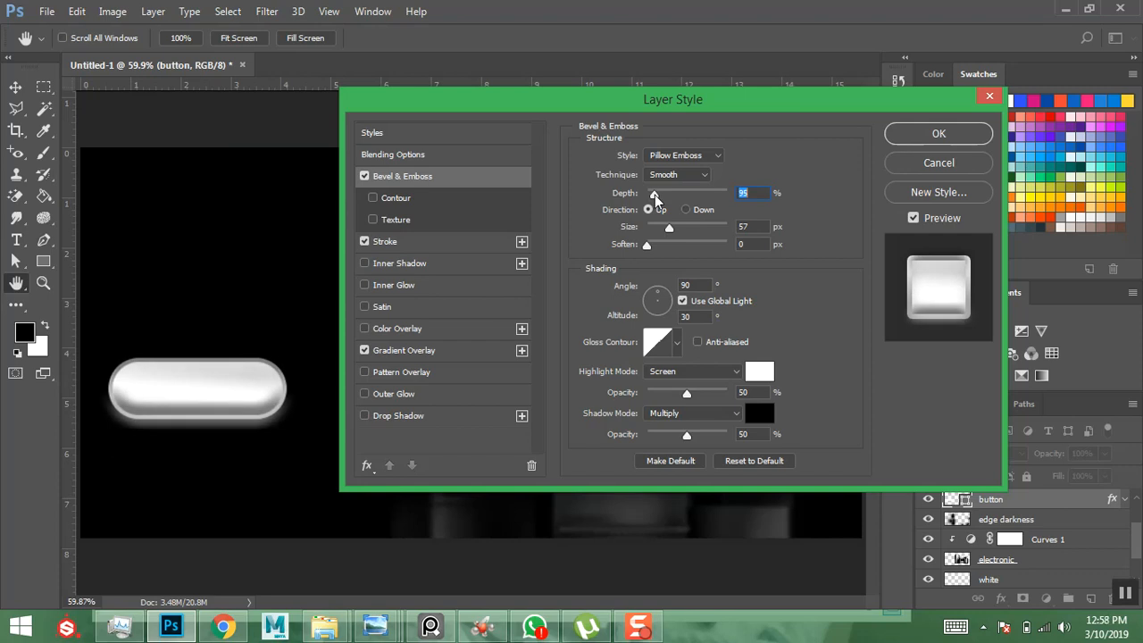
pyautogui.moveTo(669, 231); pyautogui.dragTo(664, 232)
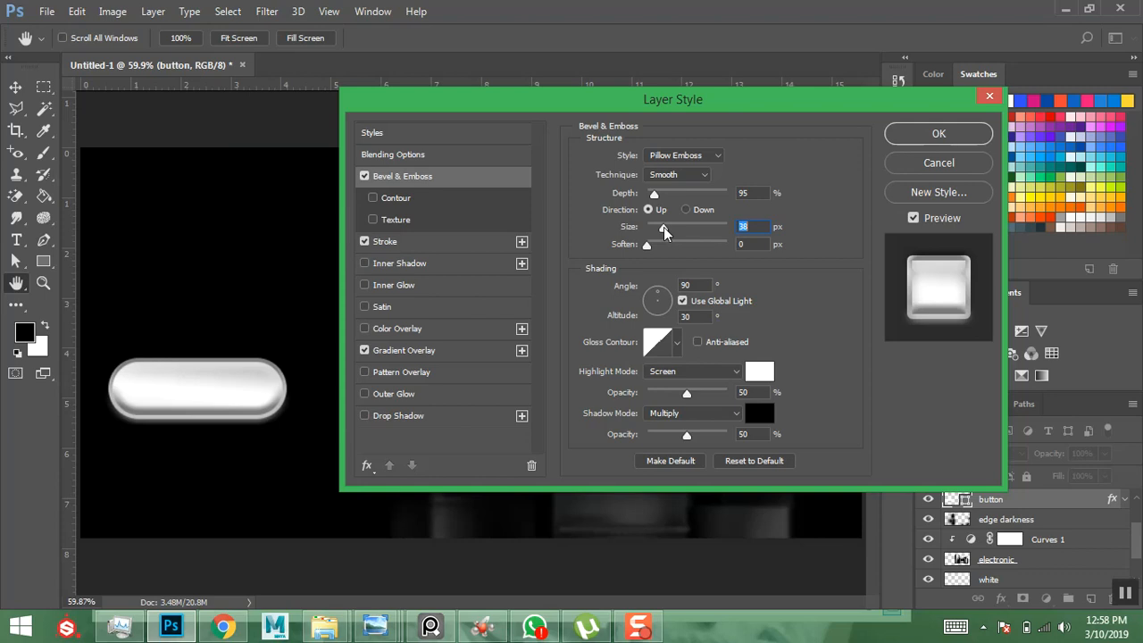
pyautogui.click(903, 134)
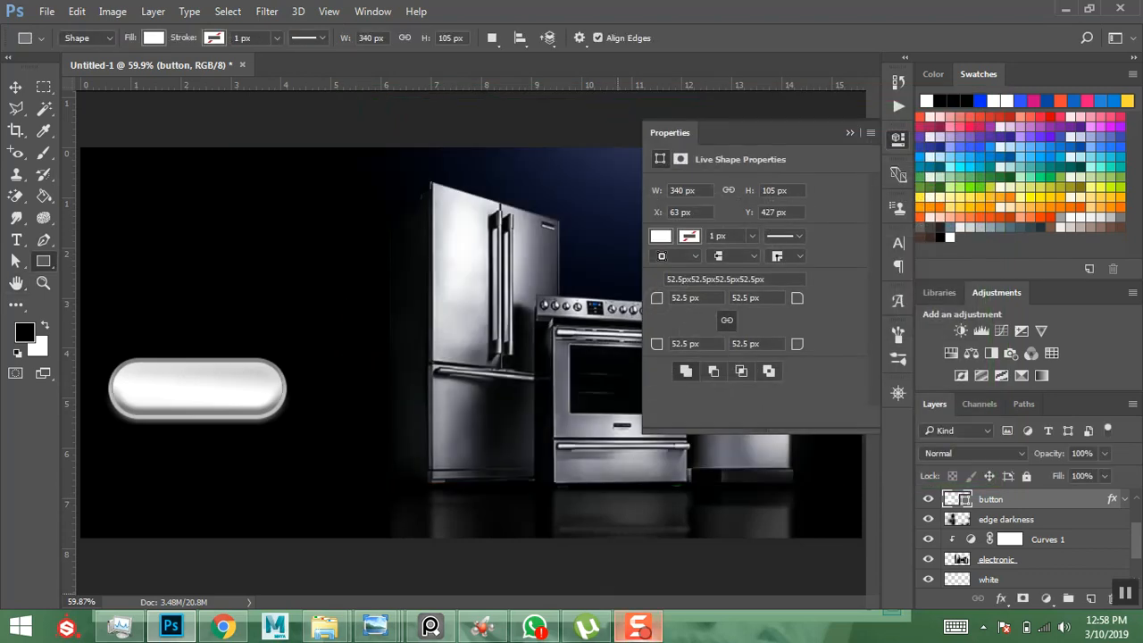
pyautogui.moveTo(376, 627)
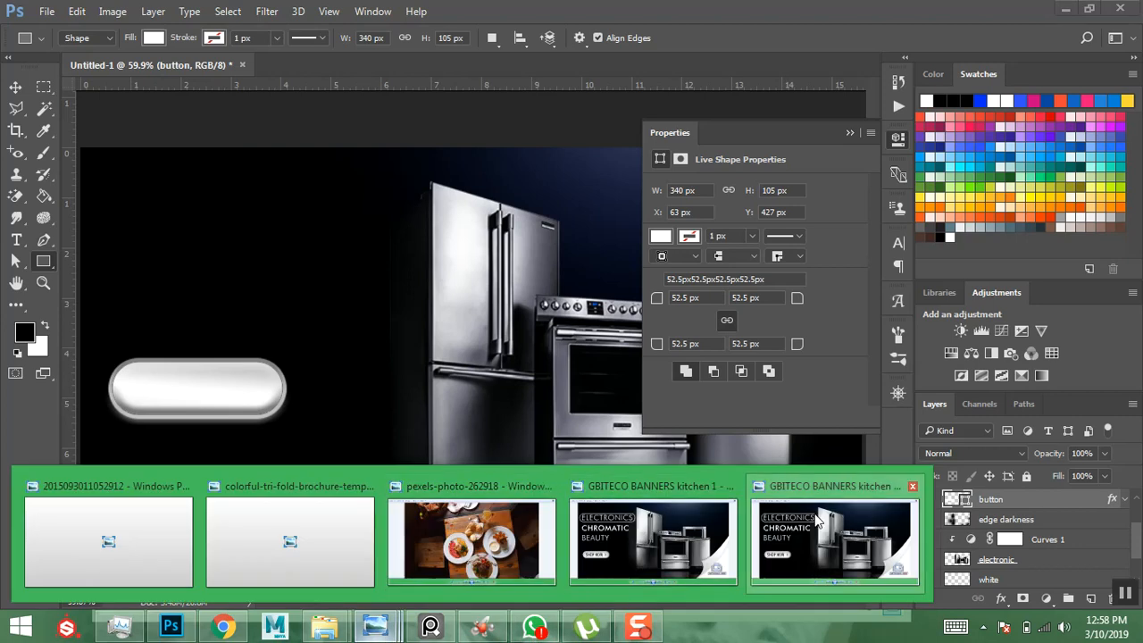
pyautogui.moveTo(817, 522)
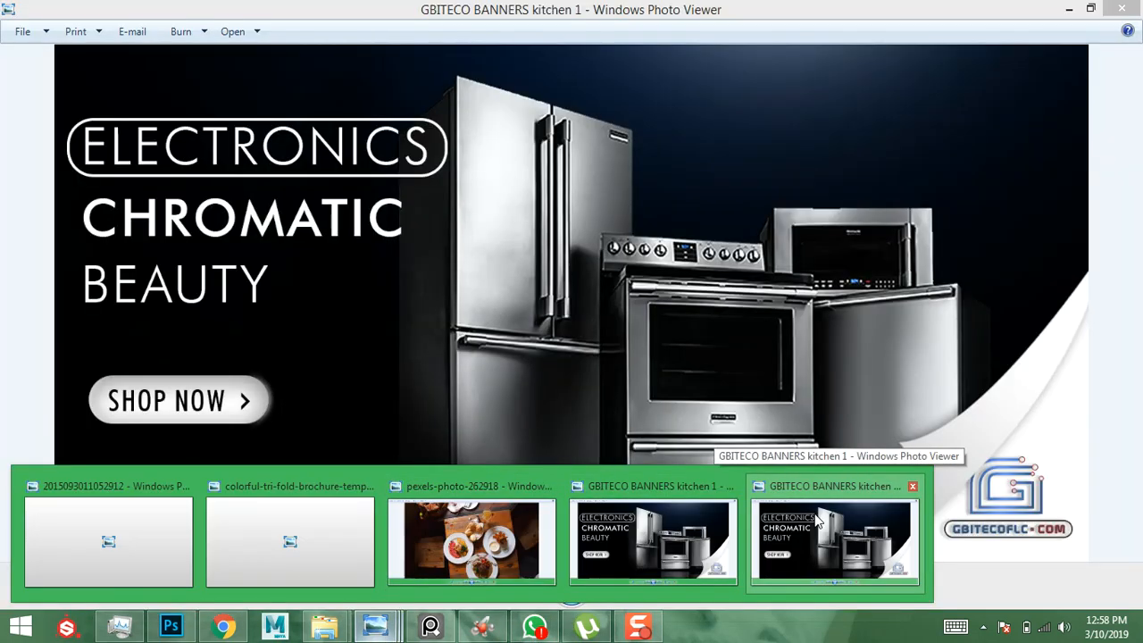
pyautogui.click(817, 523)
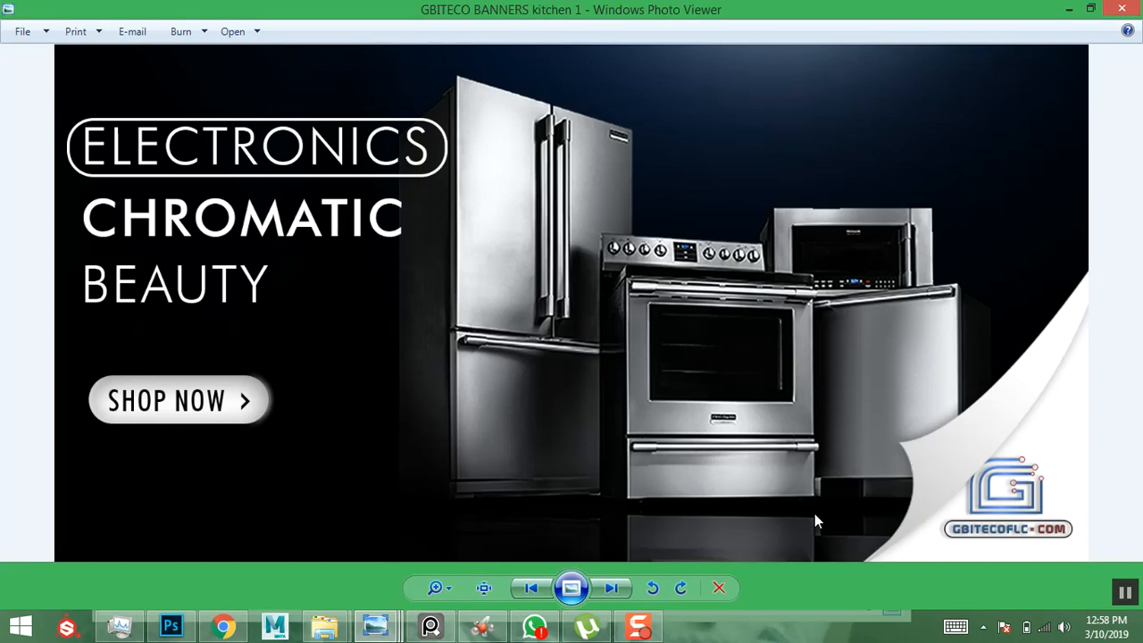
pyautogui.click(1070, 10)
# - Place a new text entry above the button with type size 72 pt Myriad Pro
pyautogui.click(15, 242)
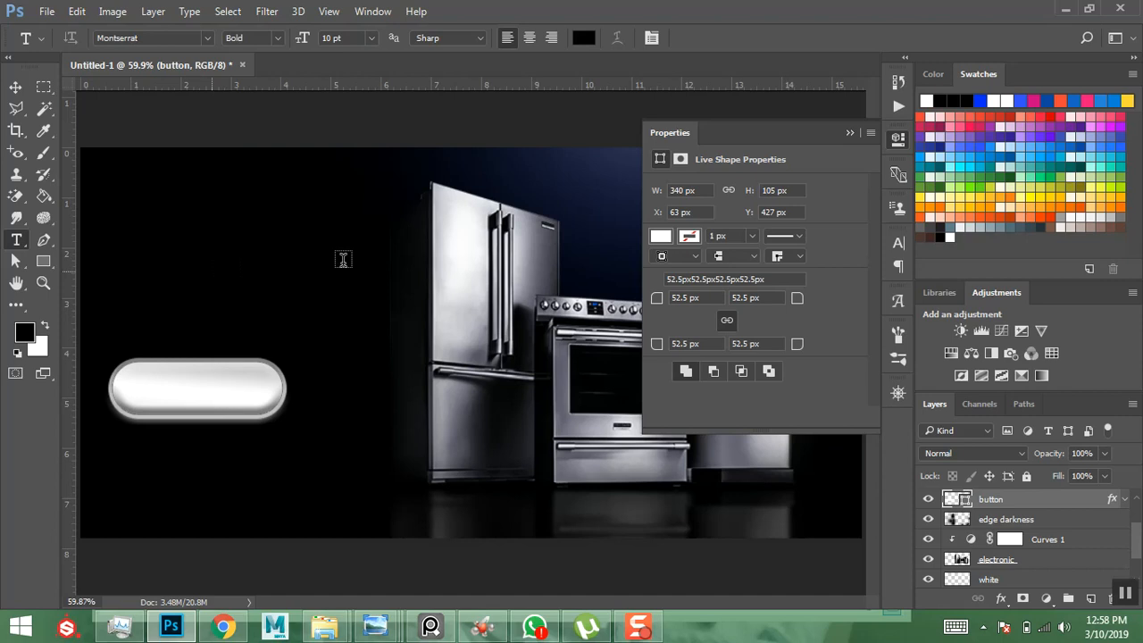
pyautogui.click(306, 261)
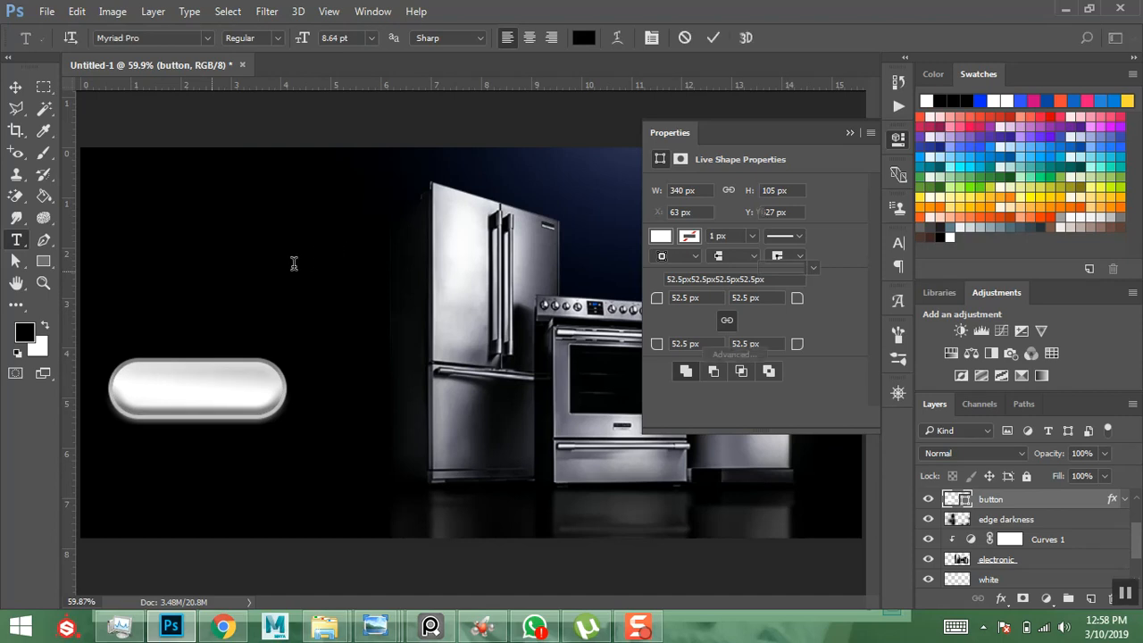
pyautogui.click(371, 38)
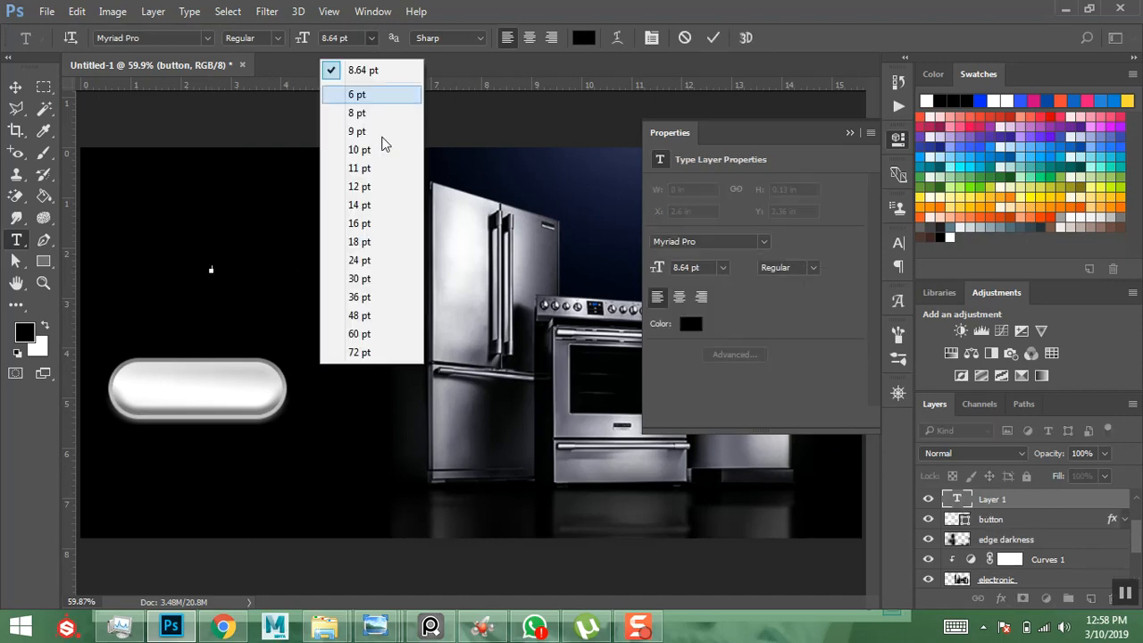
pyautogui.click(359, 353)
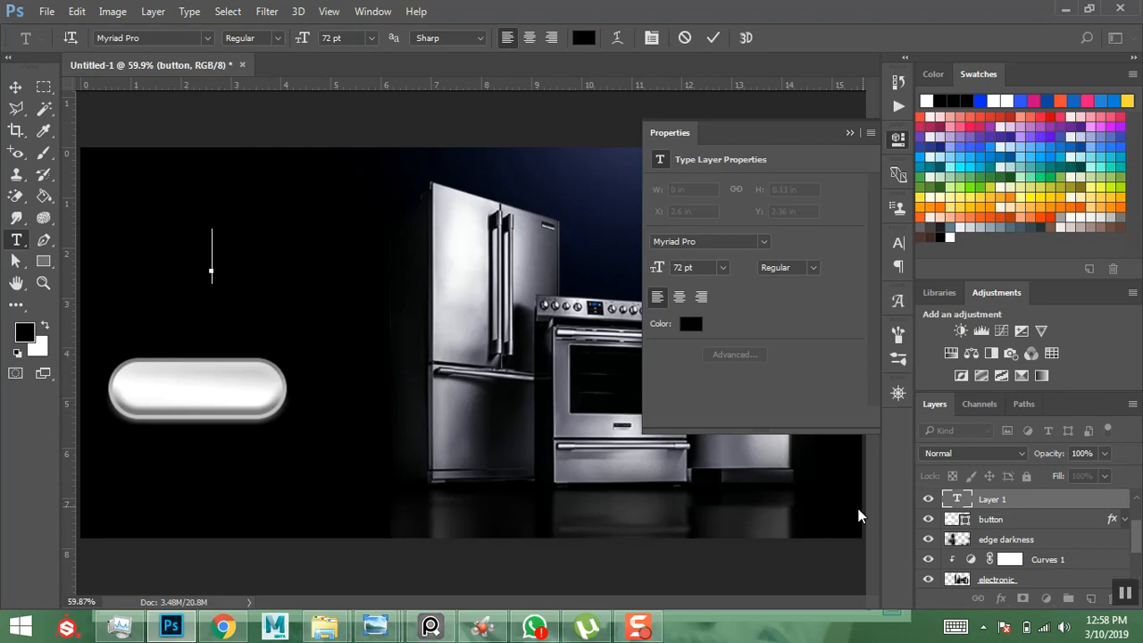
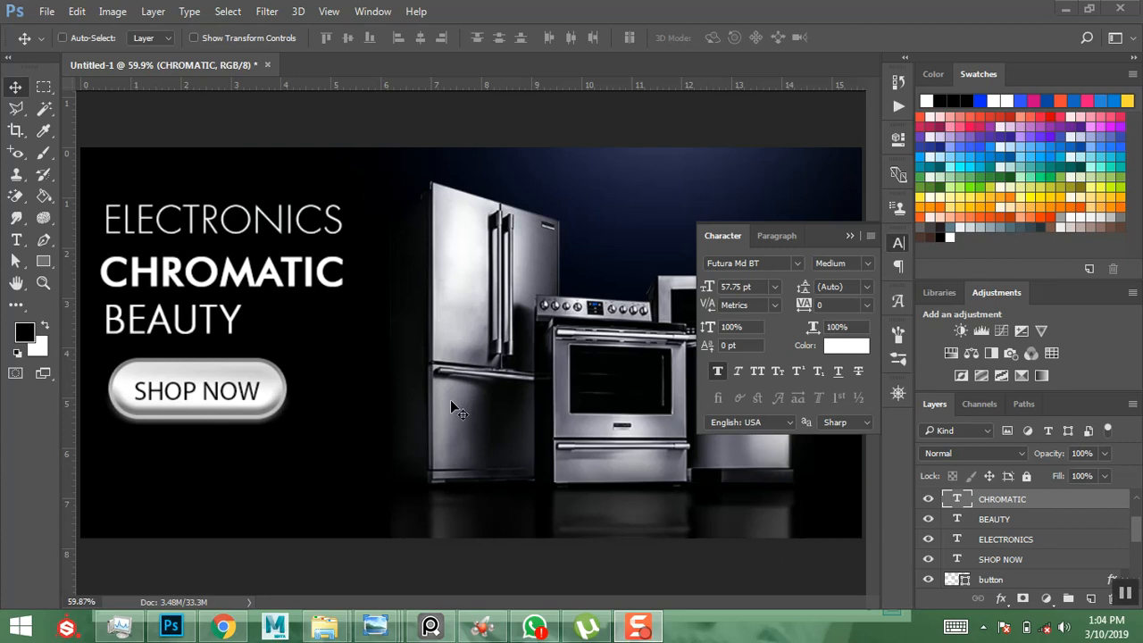
# - Draw a rectangle over ELECTRONICS with no fill and a white outline
pyautogui.click(42, 261)
pyautogui.moveTo(96, 196); pyautogui.dragTo(360, 245)
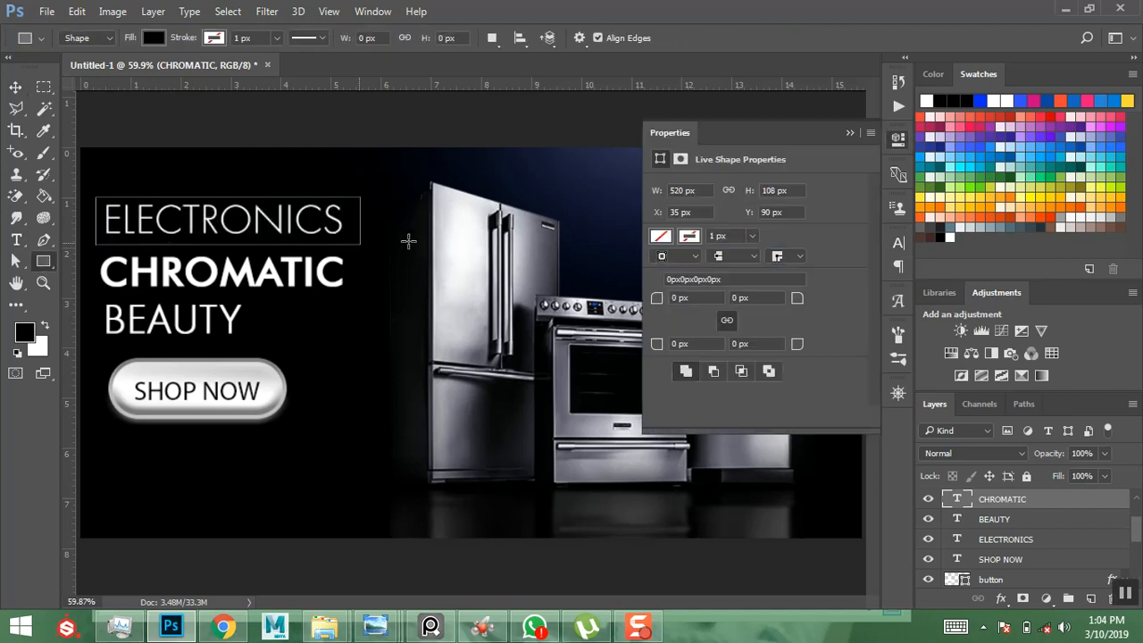
pyautogui.click(663, 237)
pyautogui.click(671, 268)
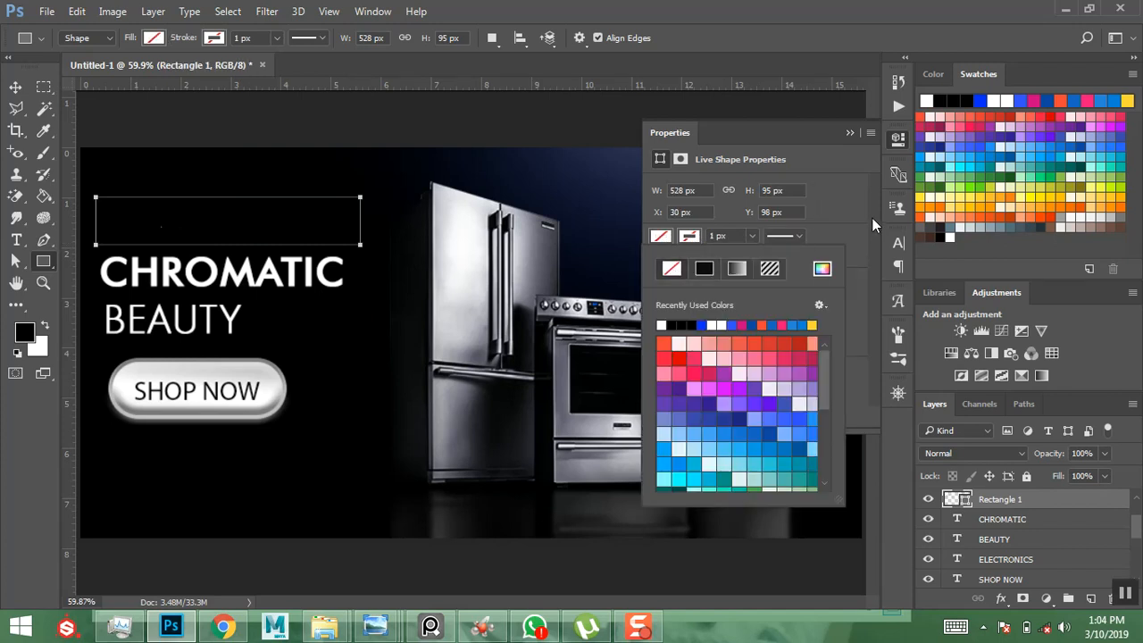
pyautogui.click(696, 238)
pyautogui.click(697, 237)
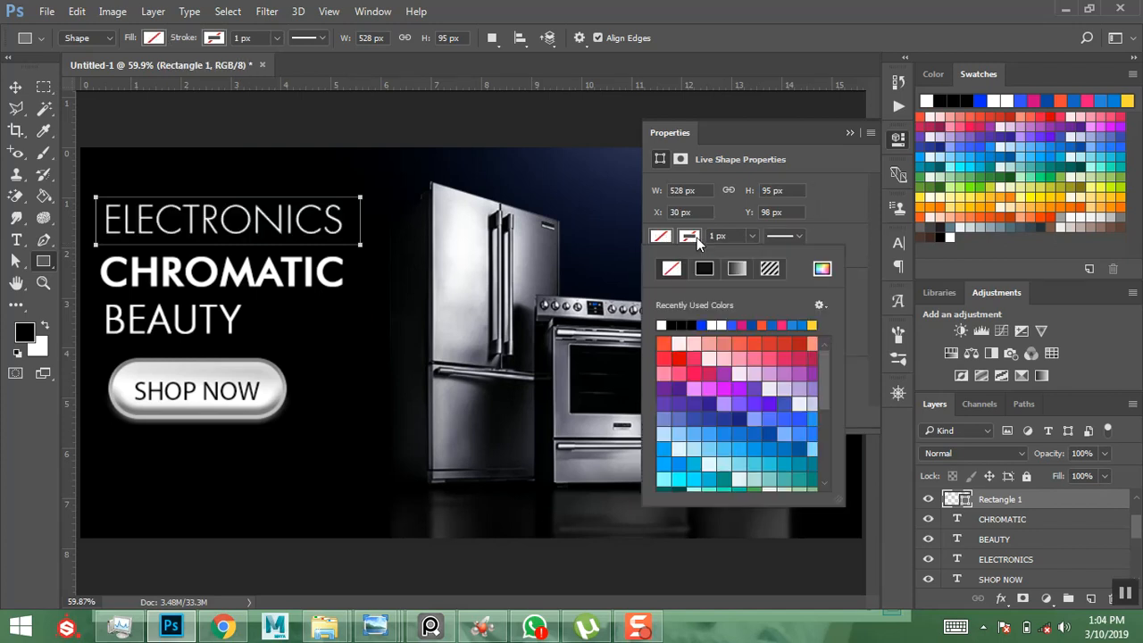
pyautogui.click(662, 324)
pyautogui.click(752, 234)
# - Give the box a 10 px corner radius and 4 px outline, then enlarge it to 555 × 100 px
pyautogui.click(751, 236)
pyautogui.moveTo(753, 255); pyautogui.dragTo(758, 255)
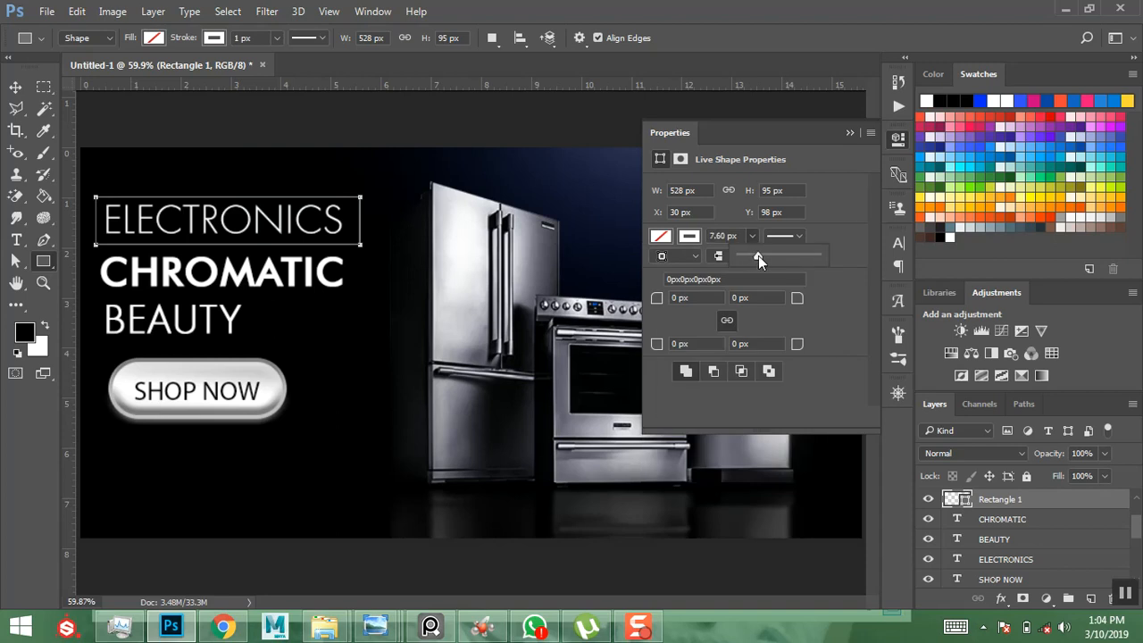
pyautogui.click(837, 214)
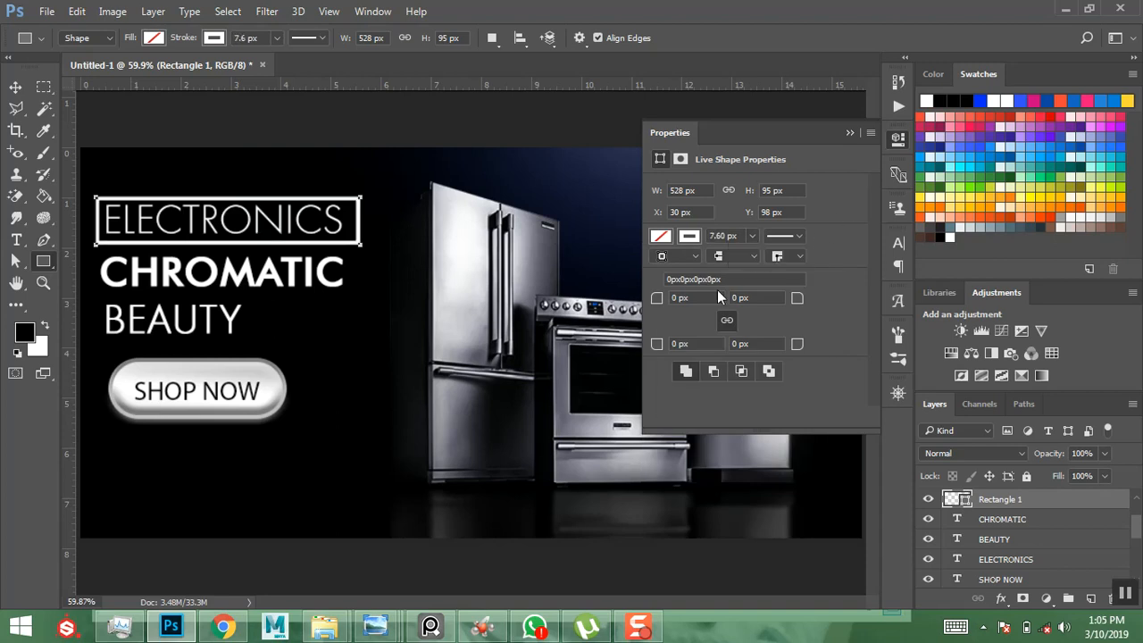
pyautogui.click(694, 295)
pyautogui.write('100')
pyautogui.press('Return')
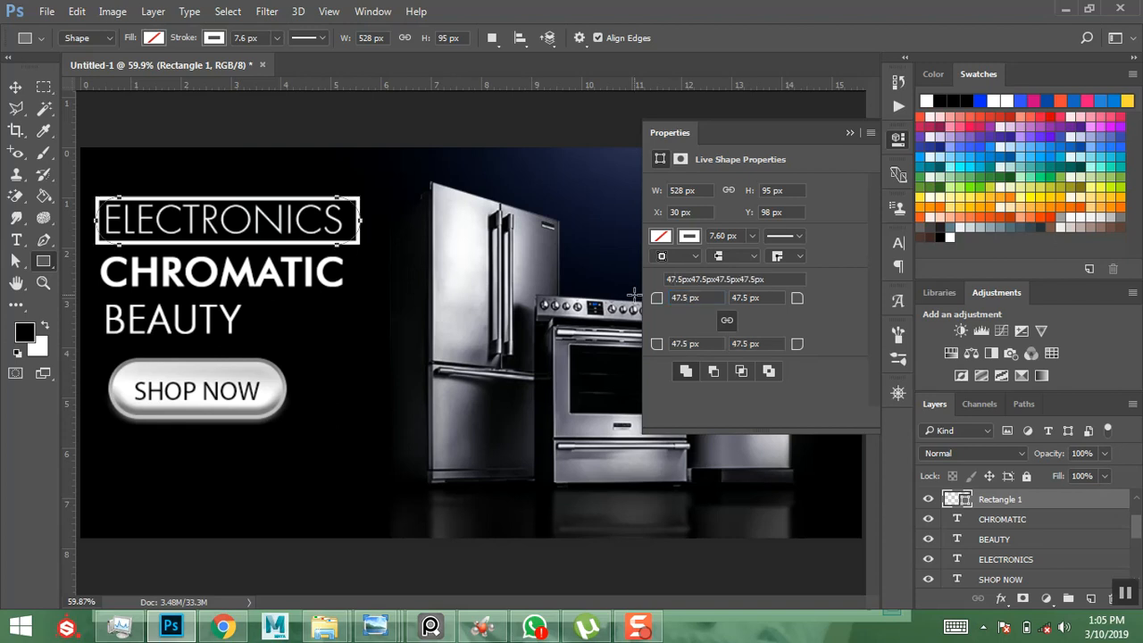
pyautogui.click(738, 235)
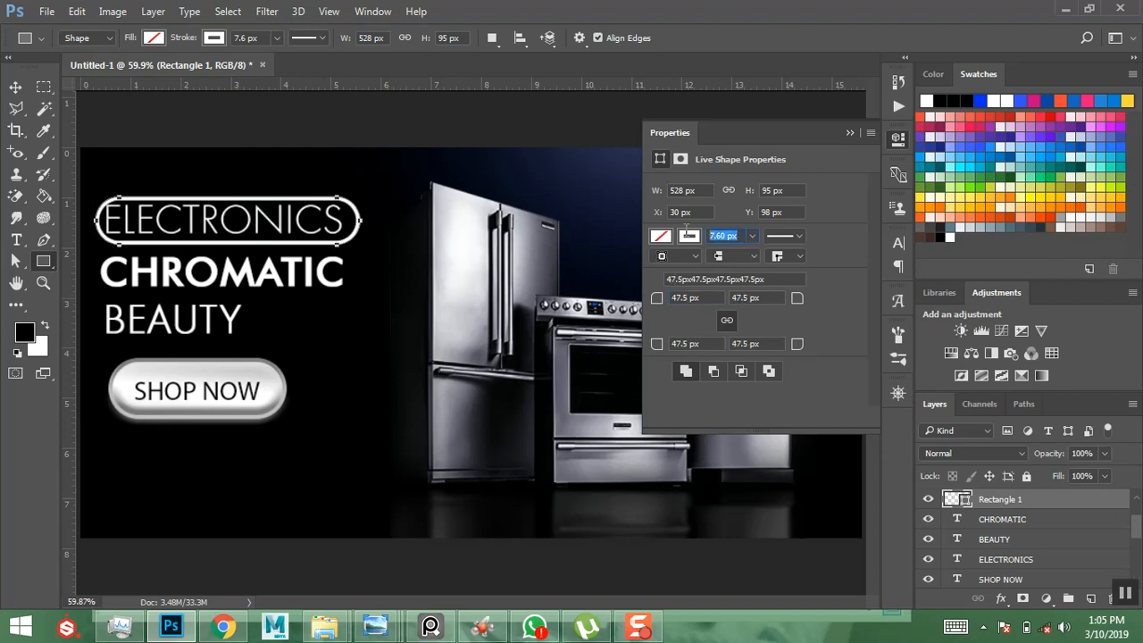
pyautogui.write('4')
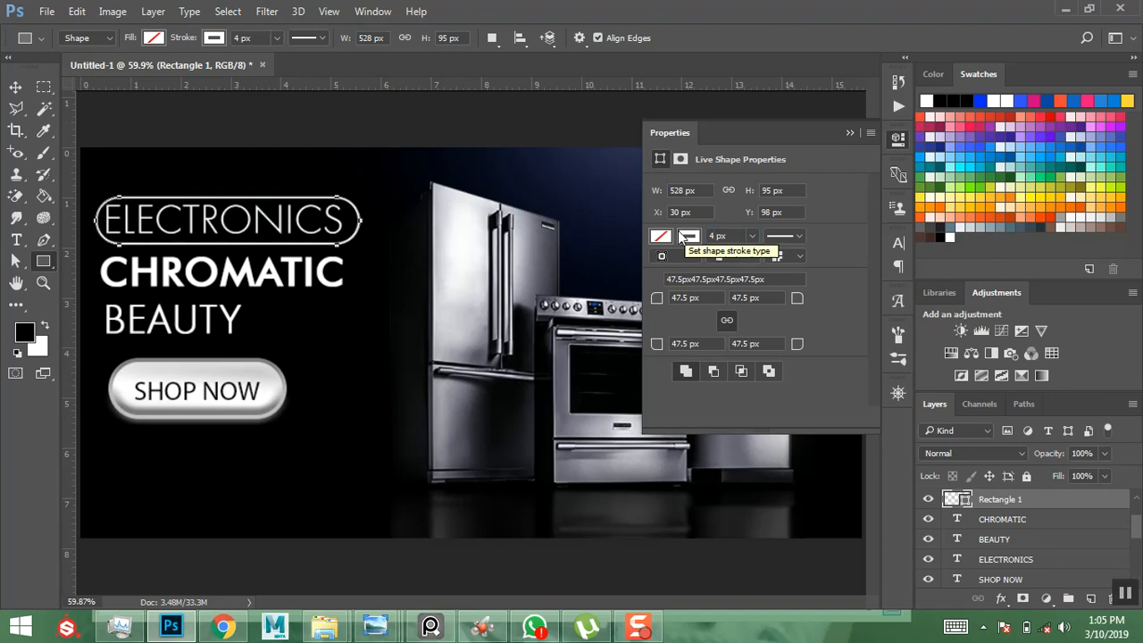
pyautogui.click(18, 87)
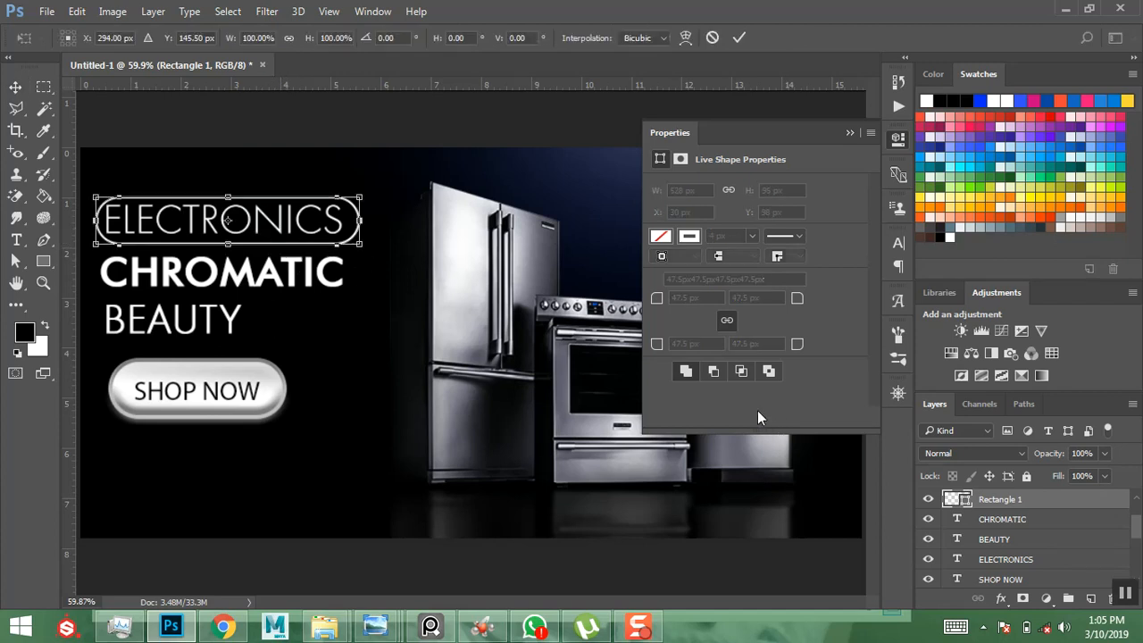
pyautogui.moveTo(364, 245); pyautogui.dragTo(371, 255)
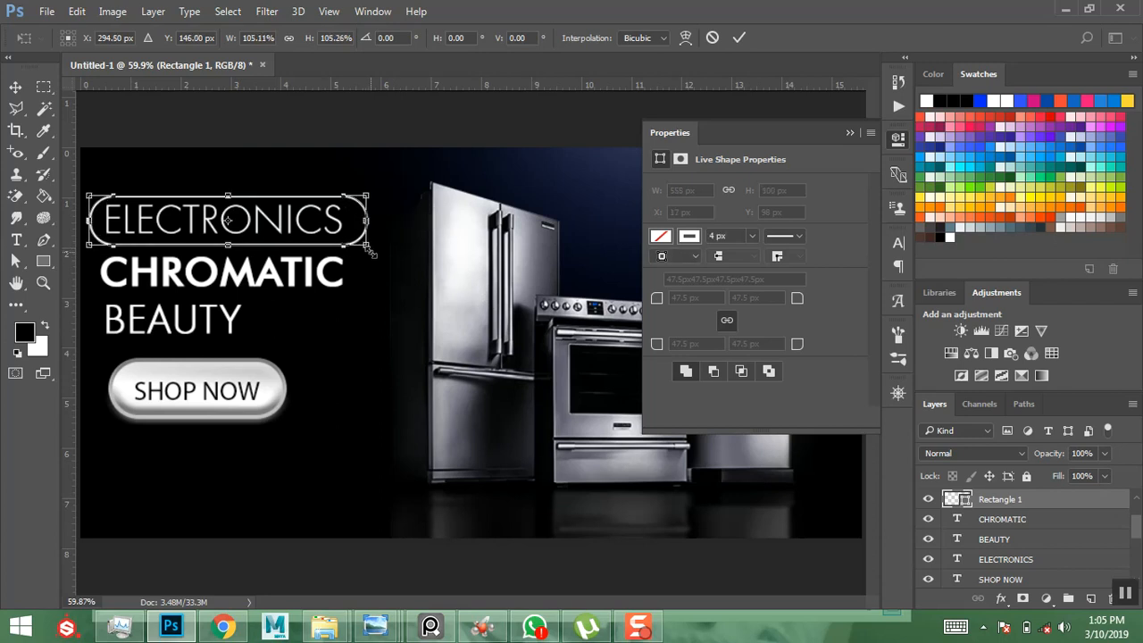
pyautogui.press('Return')
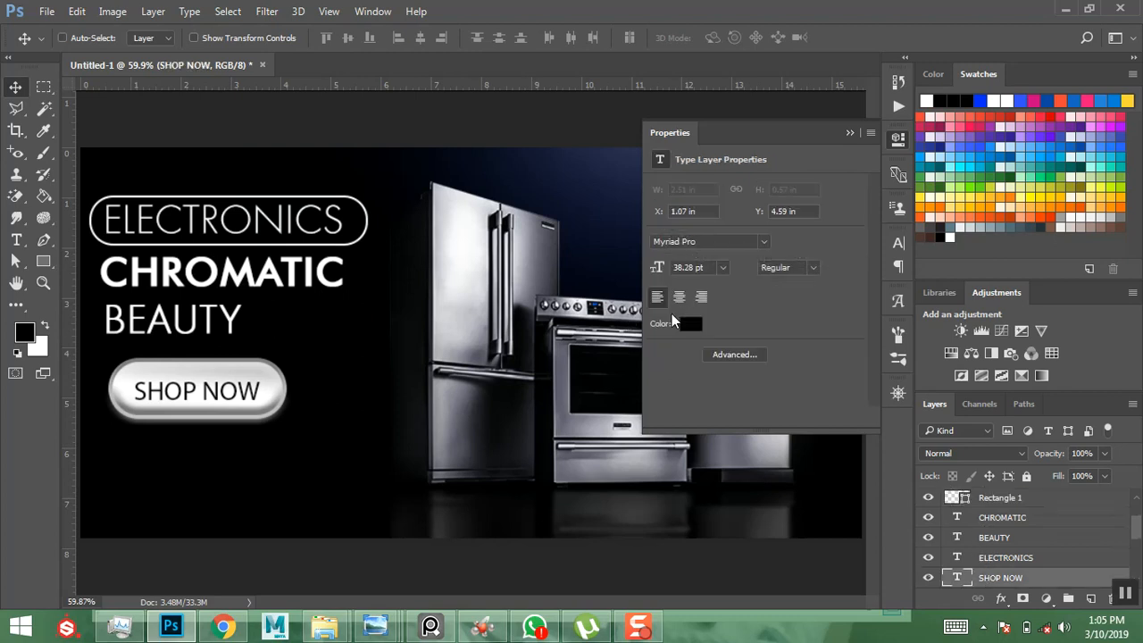
# - Apply Faux Bold to the SHOP NOW text layer from the Character panel
pyautogui.click(890, 241)
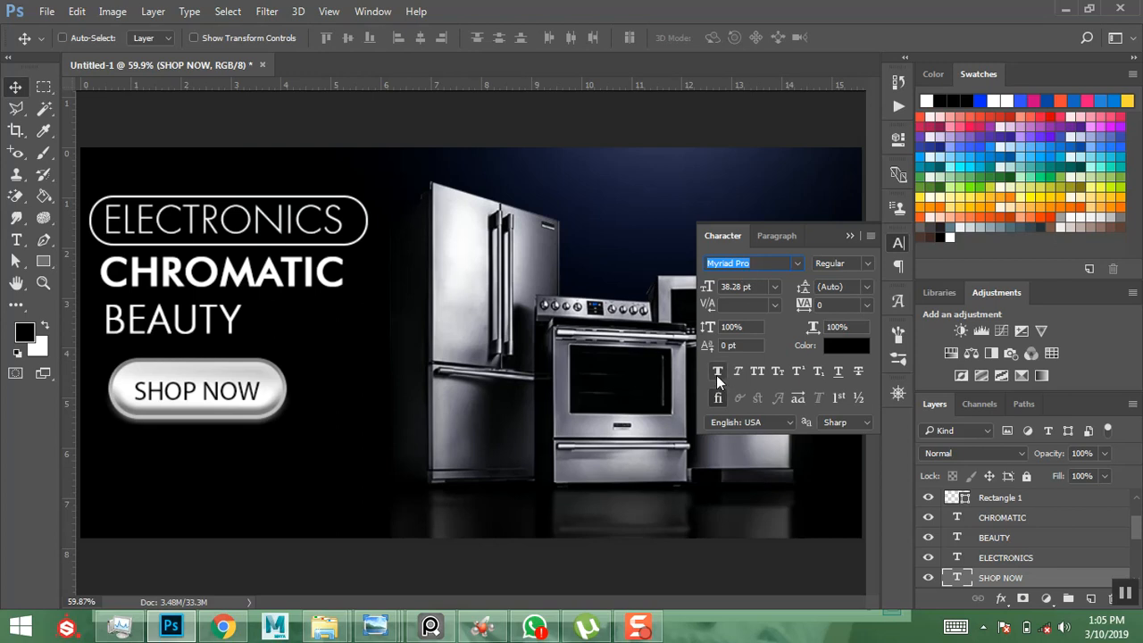
pyautogui.hotkey('ctrl', 'shift', 'b')
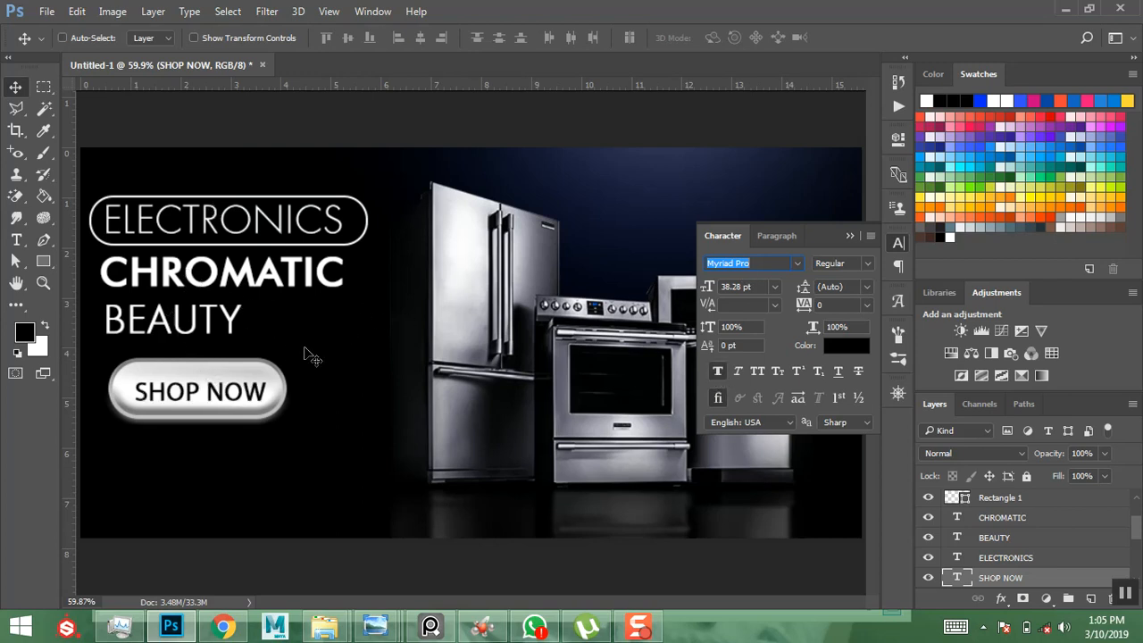
pyautogui.click(1005, 525)
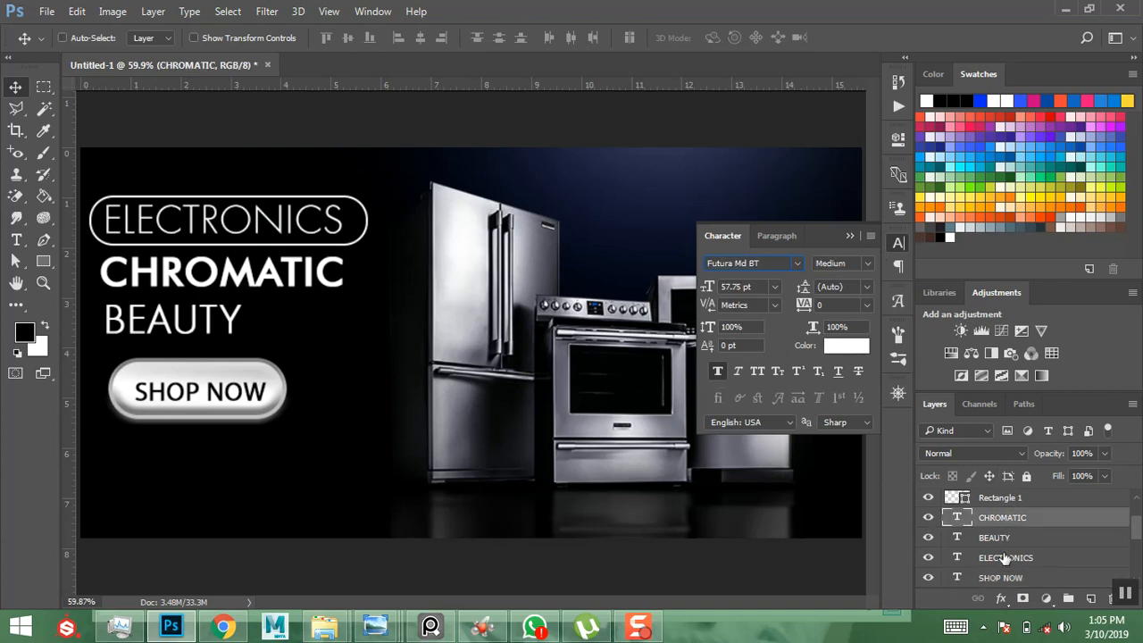
pyautogui.scroll(-3, 1005, 558)
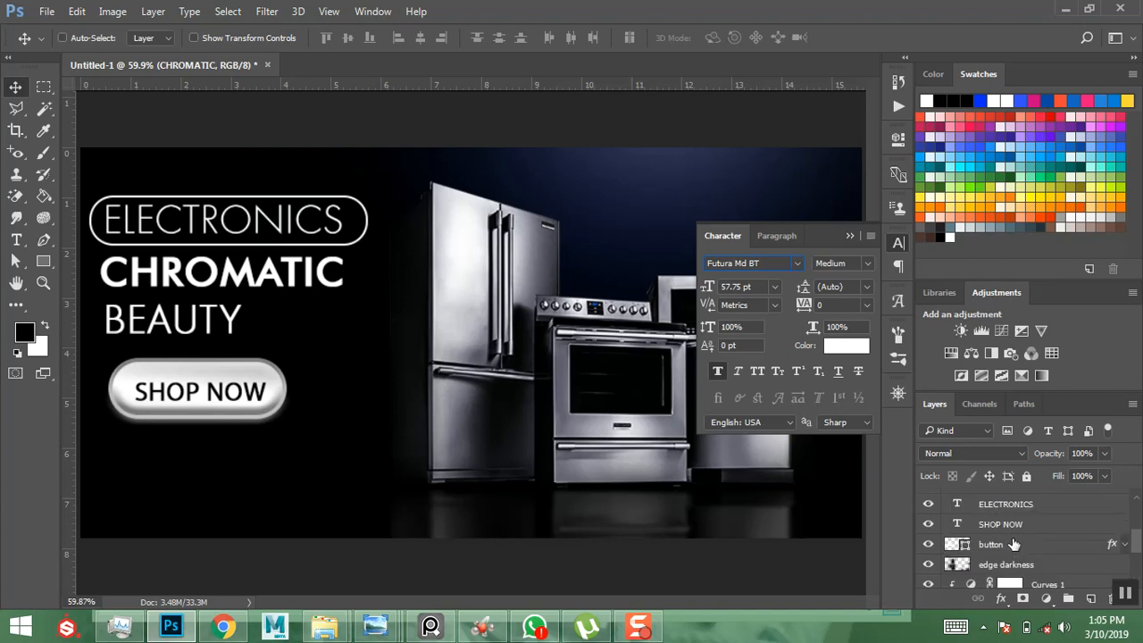
pyautogui.click(1007, 525)
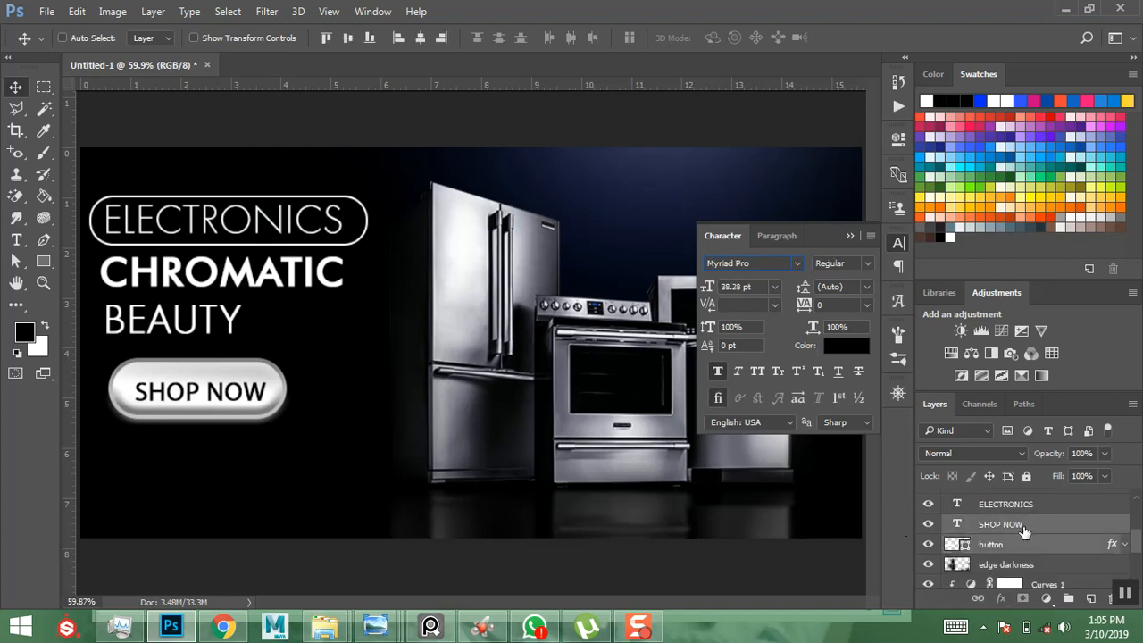
pyautogui.press('ctrl')
pyautogui.press('ctrl')
# - Group the SHOP NOW text layer with its button shape layer
pyautogui.click(76, 11)
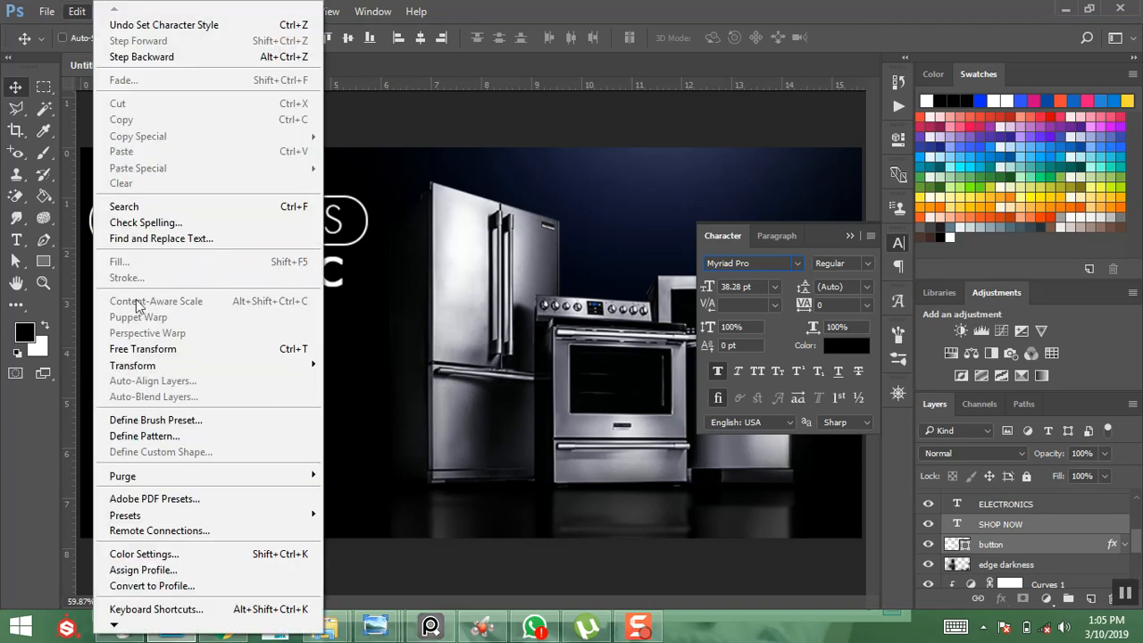
pyautogui.click(143, 347)
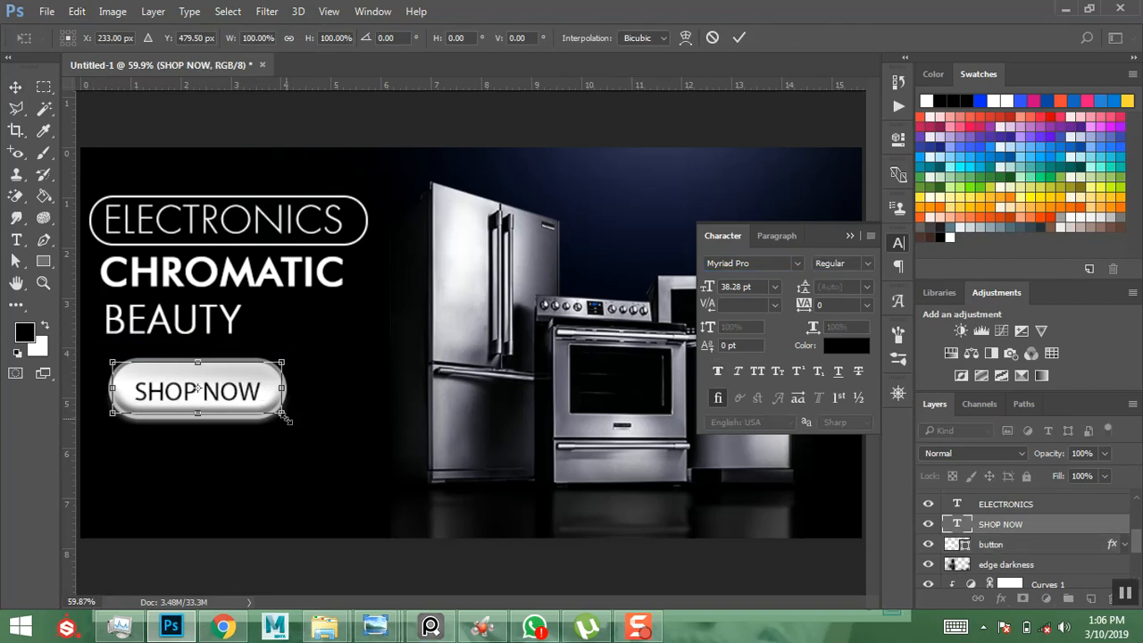
pyautogui.hotkey('alt', 'space')
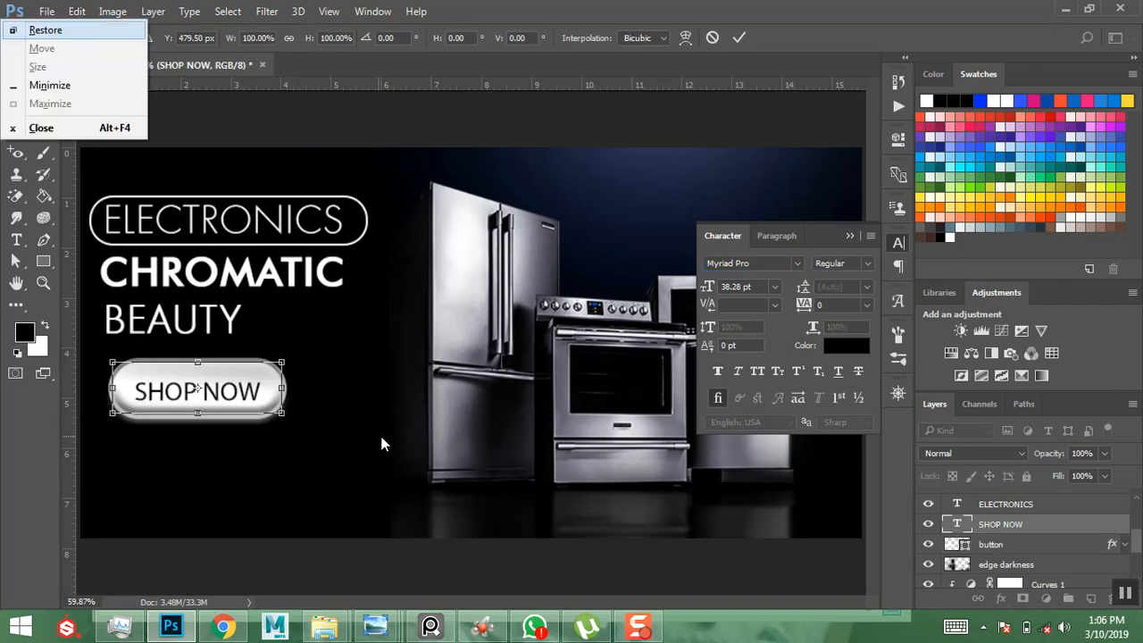
pyautogui.press('Escape')
pyautogui.press('Return')
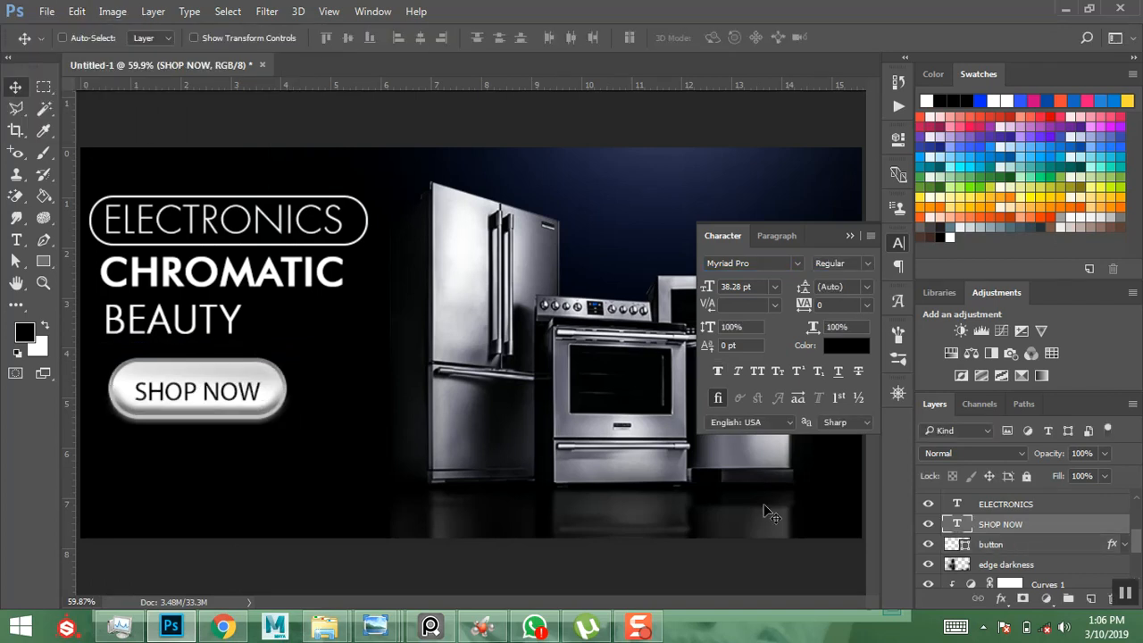
pyautogui.keyDown('ctrl'); pyautogui.click(988, 547); pyautogui.keyUp('ctrl')
pyautogui.hotkey('ctrl', 'g')
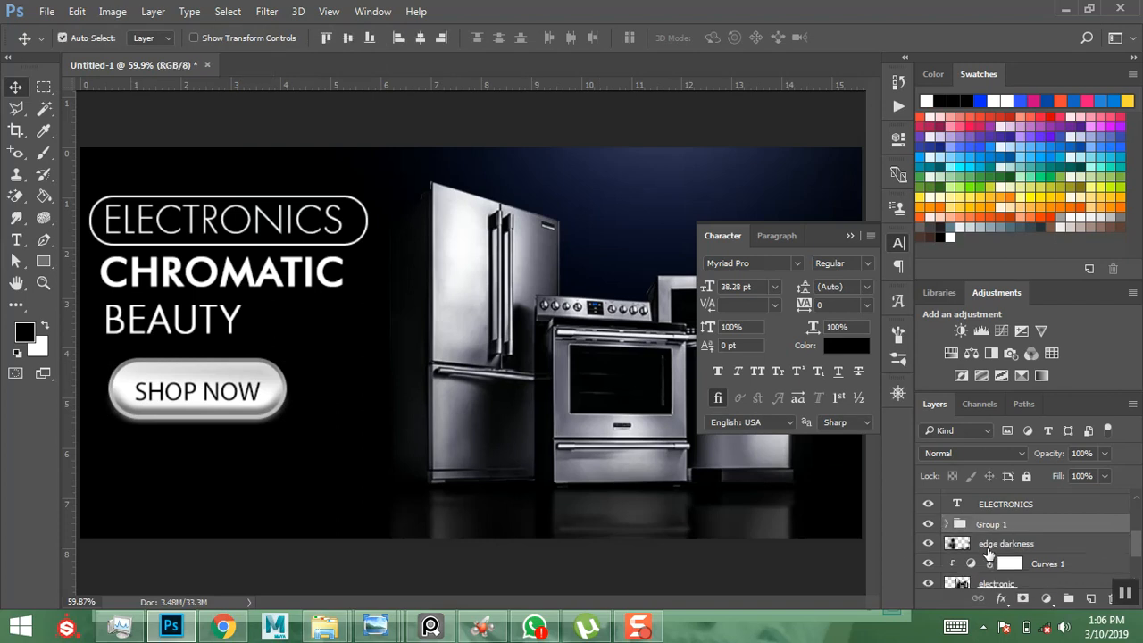
# - Scale the SHOP NOW button group down to about 80%
pyautogui.hotkey('ctrl', 't')
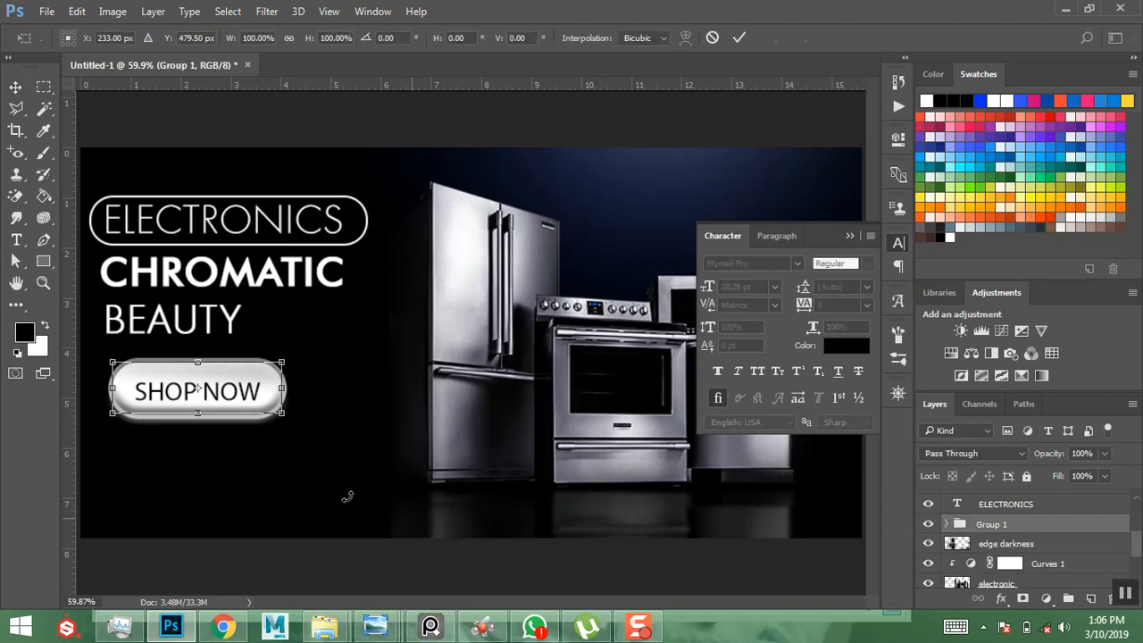
pyautogui.moveTo(284, 414); pyautogui.dragTo(217, 408)
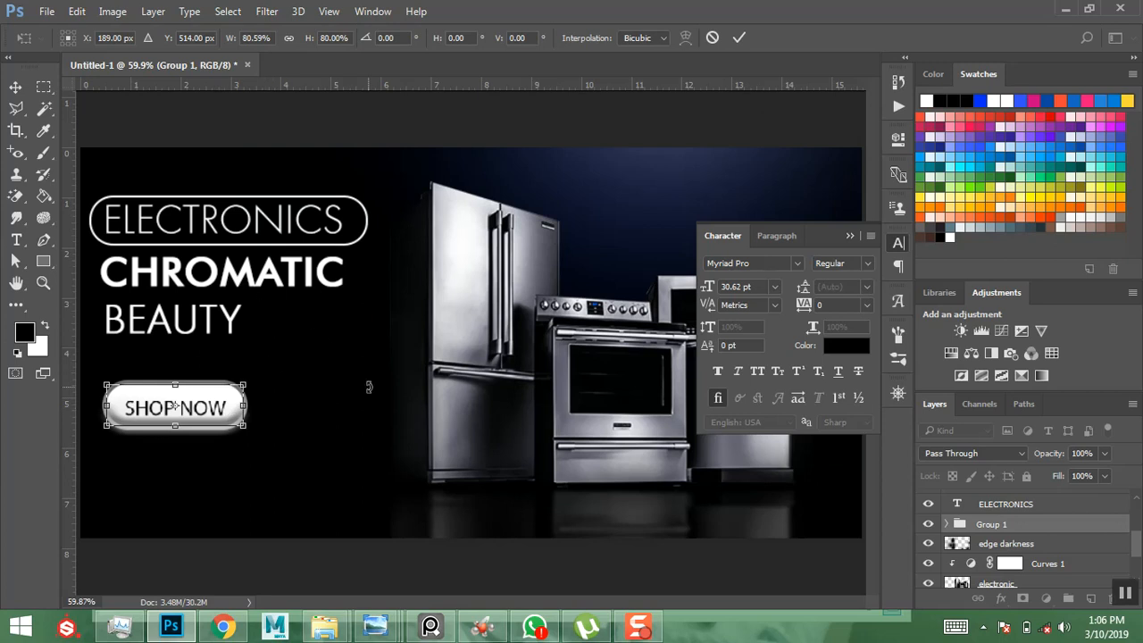
pyautogui.press('Return')
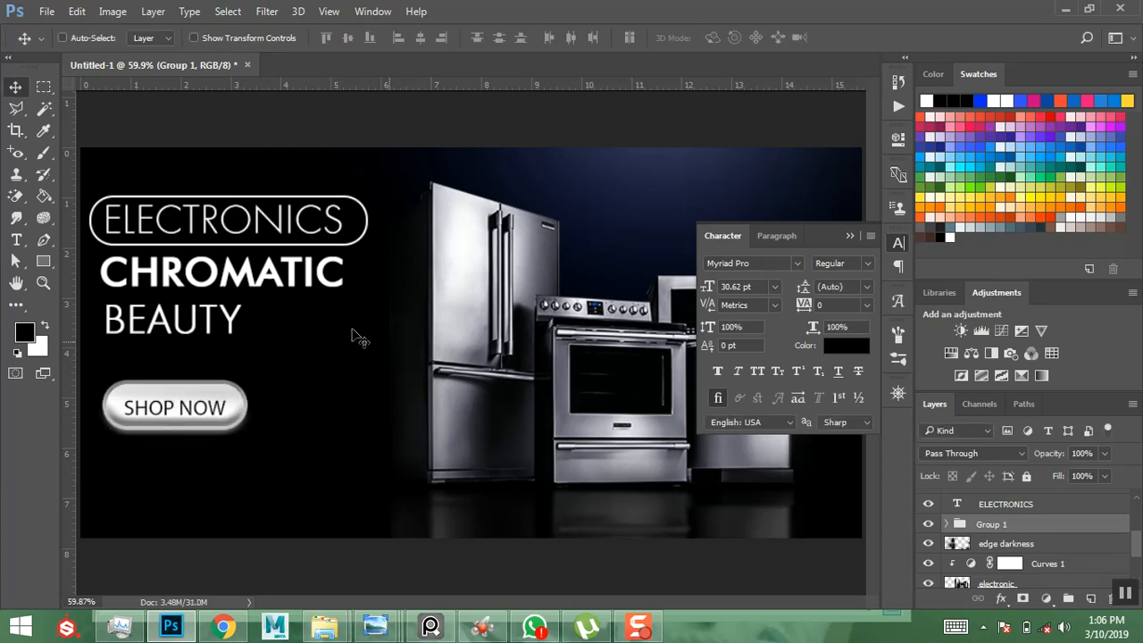
pyautogui.click(848, 235)
pyautogui.moveTo(375, 627)
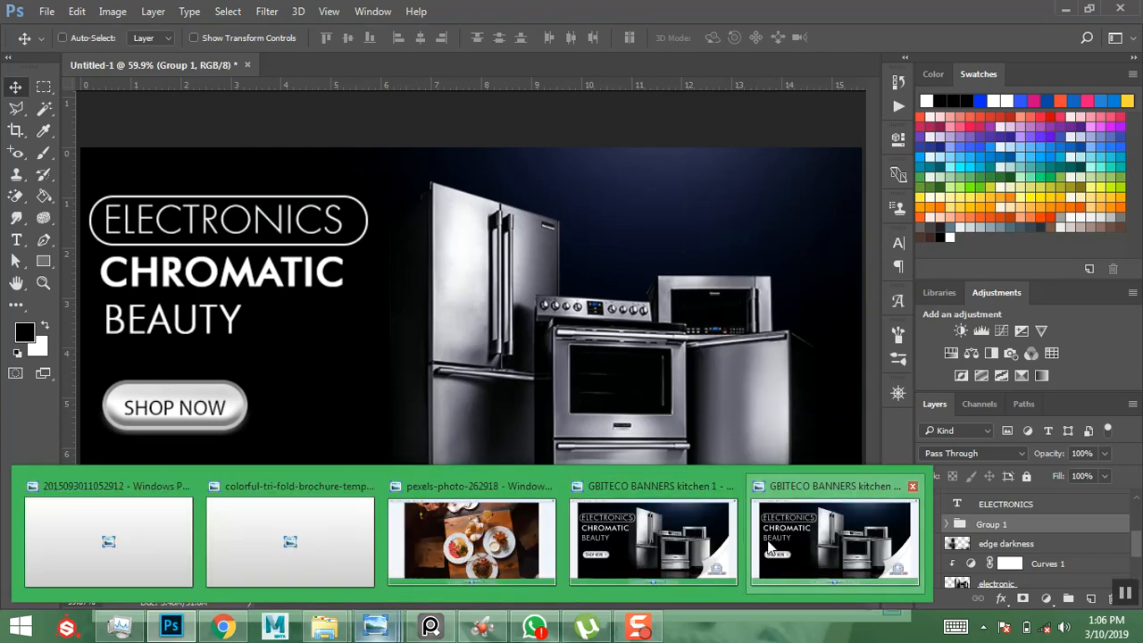
pyautogui.click(785, 545)
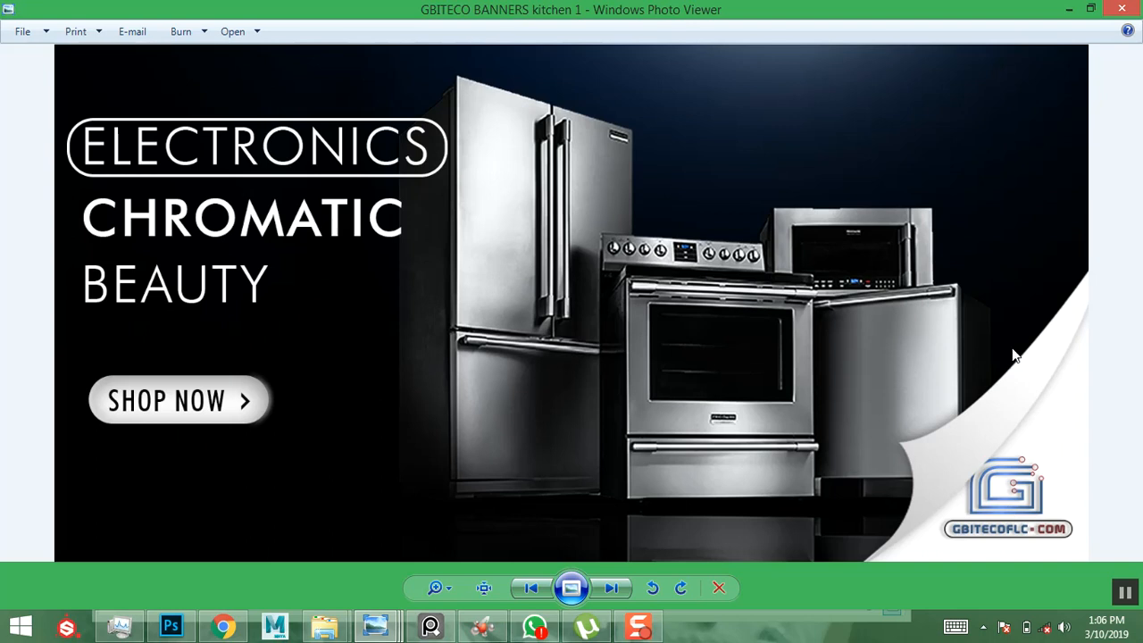
pyautogui.click(1069, 9)
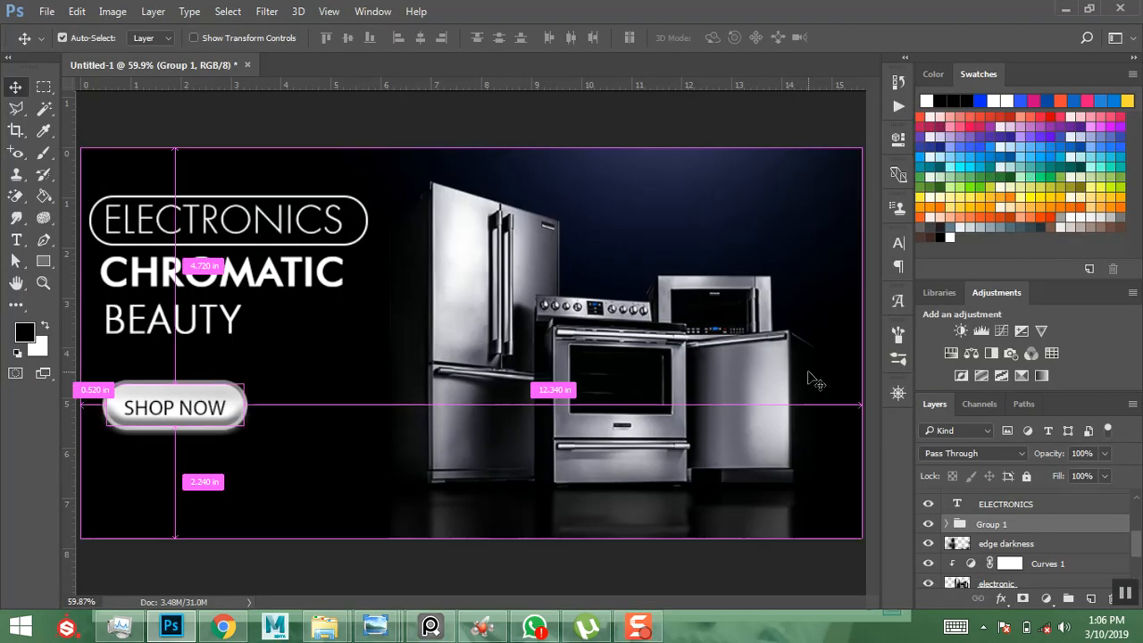
# - Zoom out, enlarge the Layers panel to show more layers, and select the Pen tool
pyautogui.hotkey('ctrl', '-')
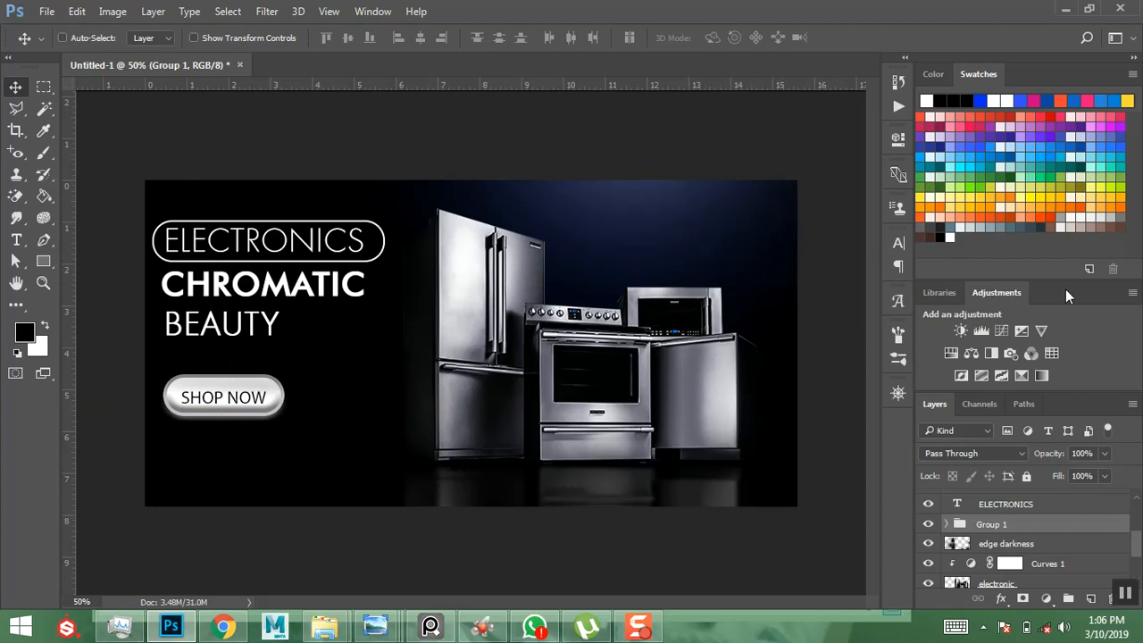
pyautogui.moveTo(1058, 280); pyautogui.dragTo(1059, 230)
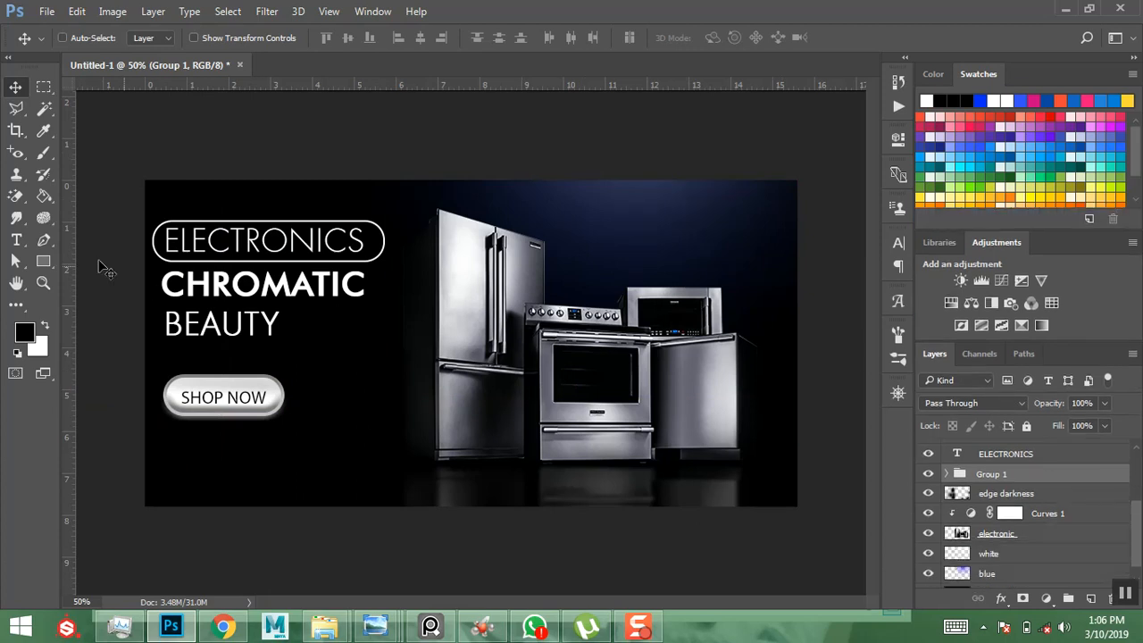
pyautogui.click(40, 244)
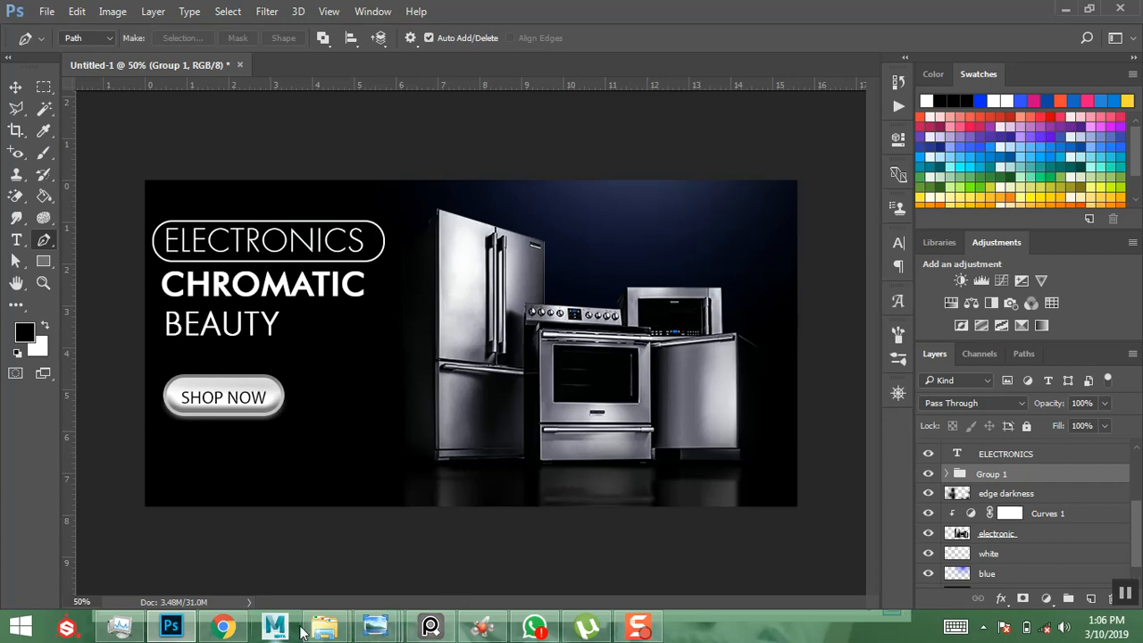
# - Drag 'GBITECO BANNERS kitchen 1' from the GBITECO banners folder onto the Photoshop banner
pyautogui.moveTo(324, 625)
pyautogui.click(416, 548)
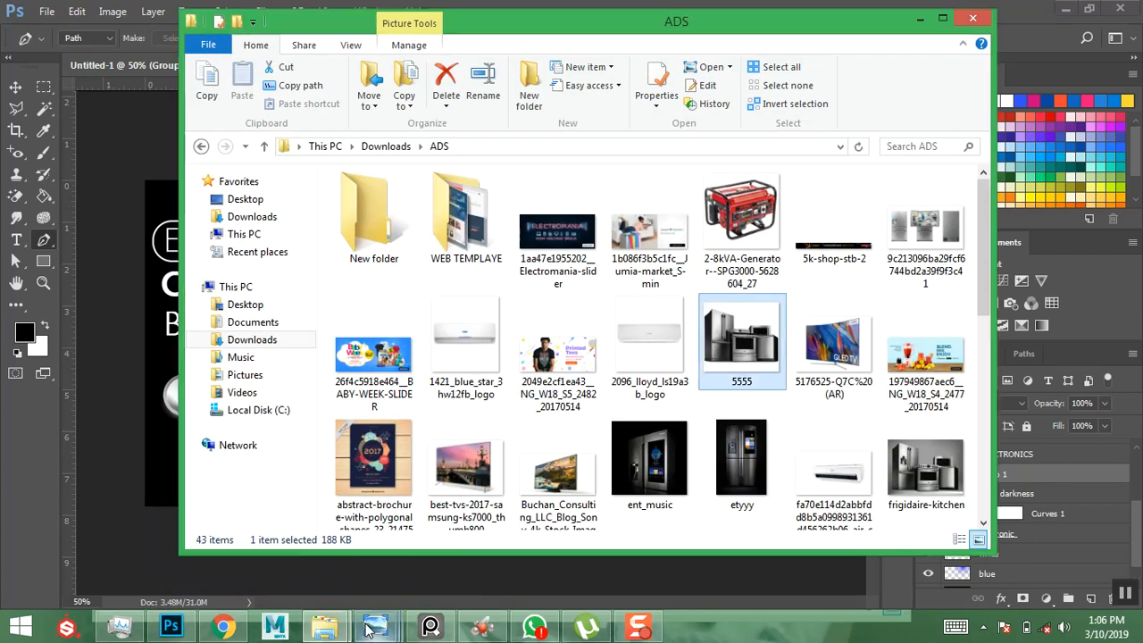
pyautogui.moveTo(366, 618)
pyautogui.moveTo(324, 625)
pyautogui.click(229, 536)
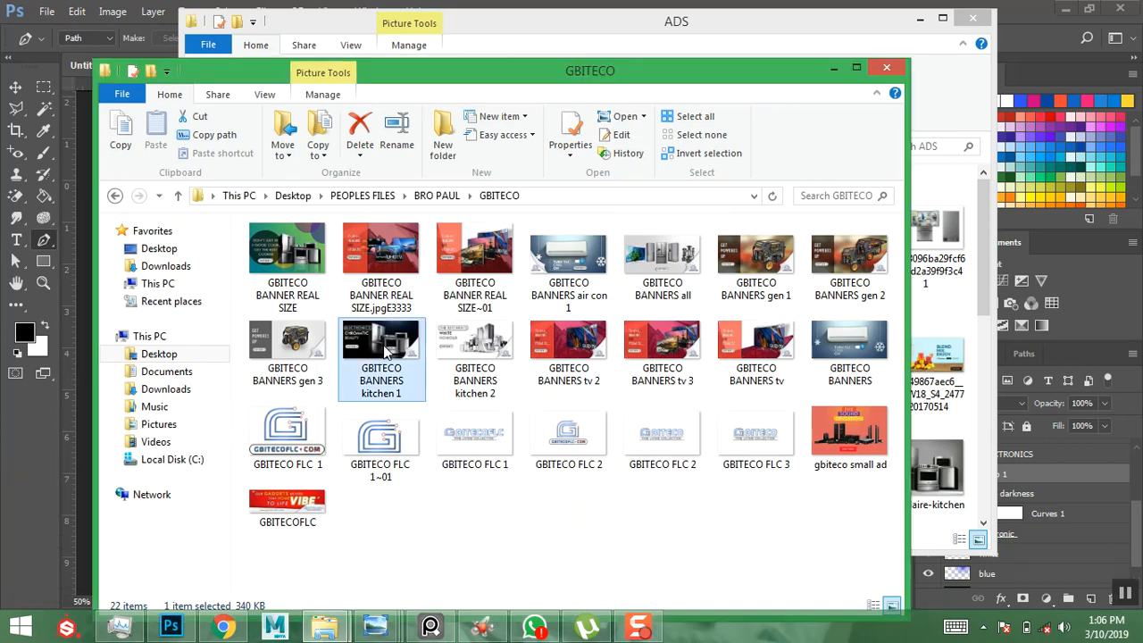
pyautogui.moveTo(290, 376); pyautogui.dragTo(87, 461)
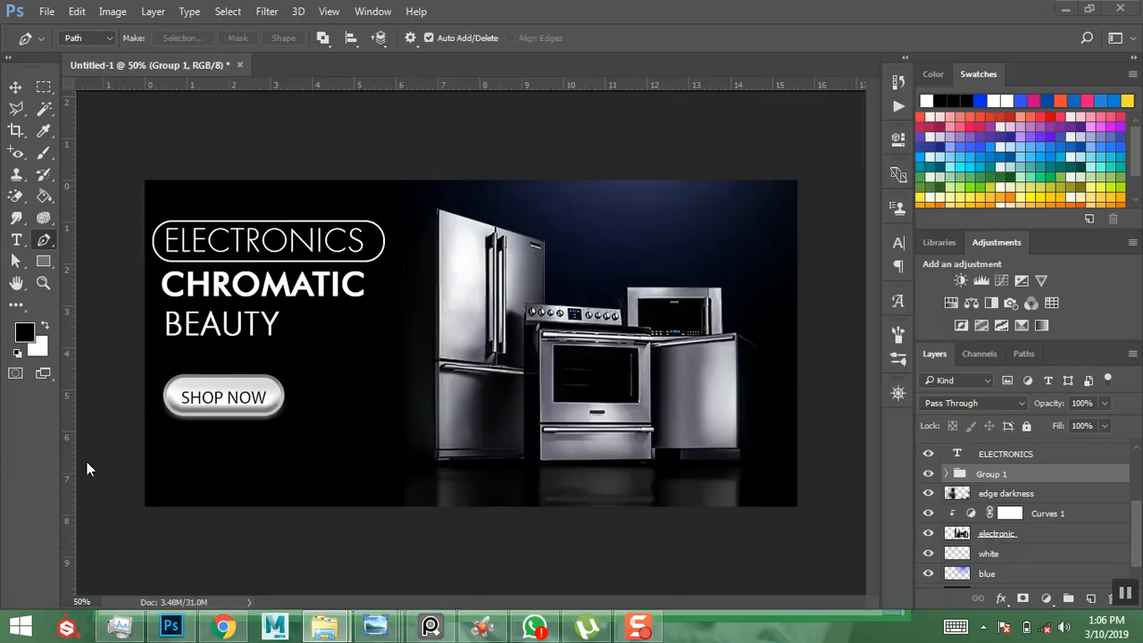
pyautogui.moveTo(343, 401); pyautogui.dragTo(408, 377)
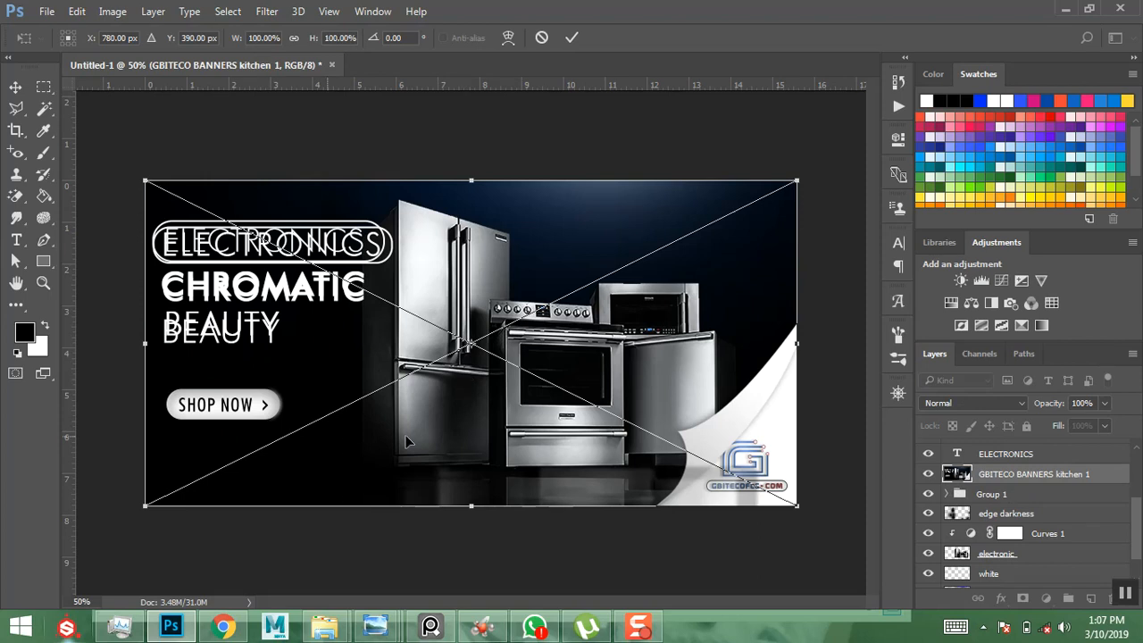
# - Scale the kitchen 1 image to about half size and move it to the banner's lower left
pyautogui.moveTo(796, 181); pyautogui.dragTo(616, 243)
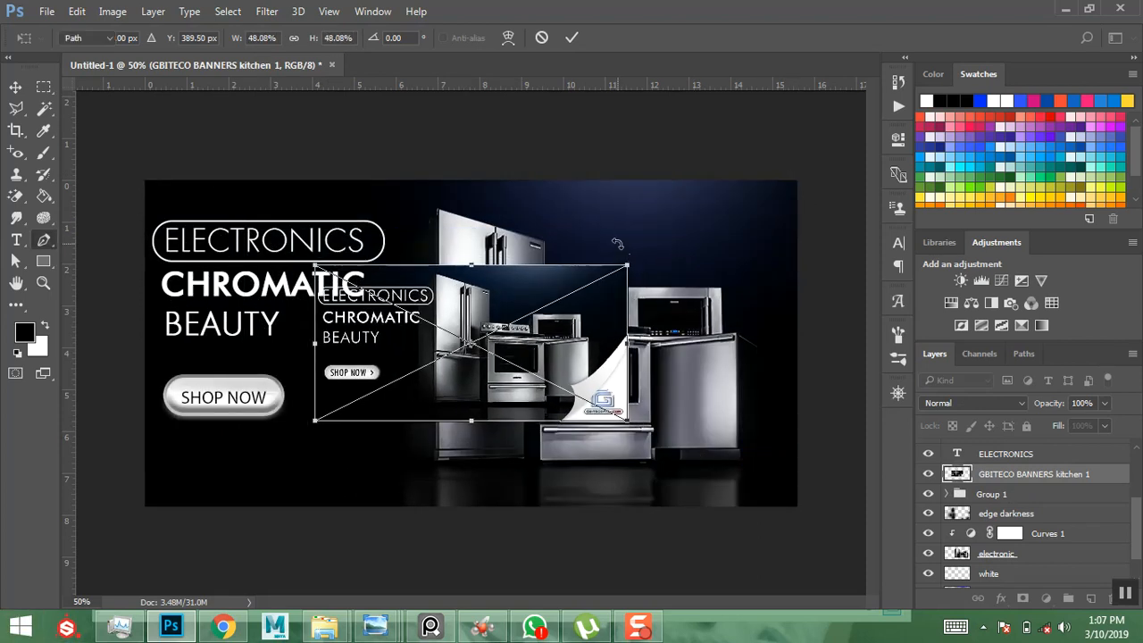
pyautogui.press('Return')
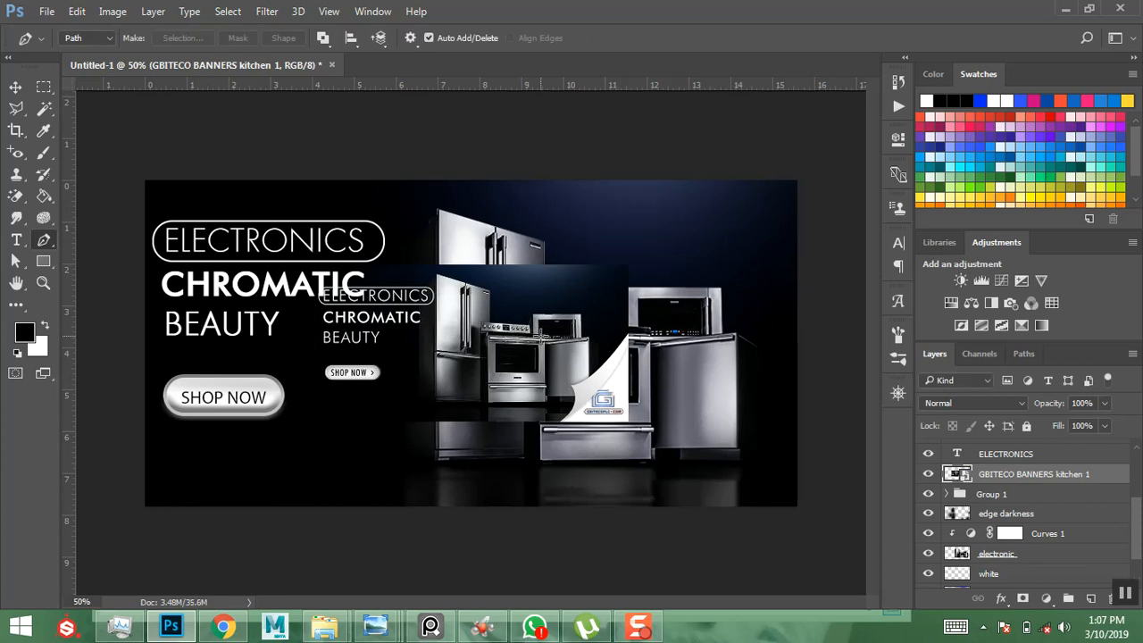
pyautogui.press('v')
pyautogui.moveTo(525, 353); pyautogui.dragTo(315, 423)
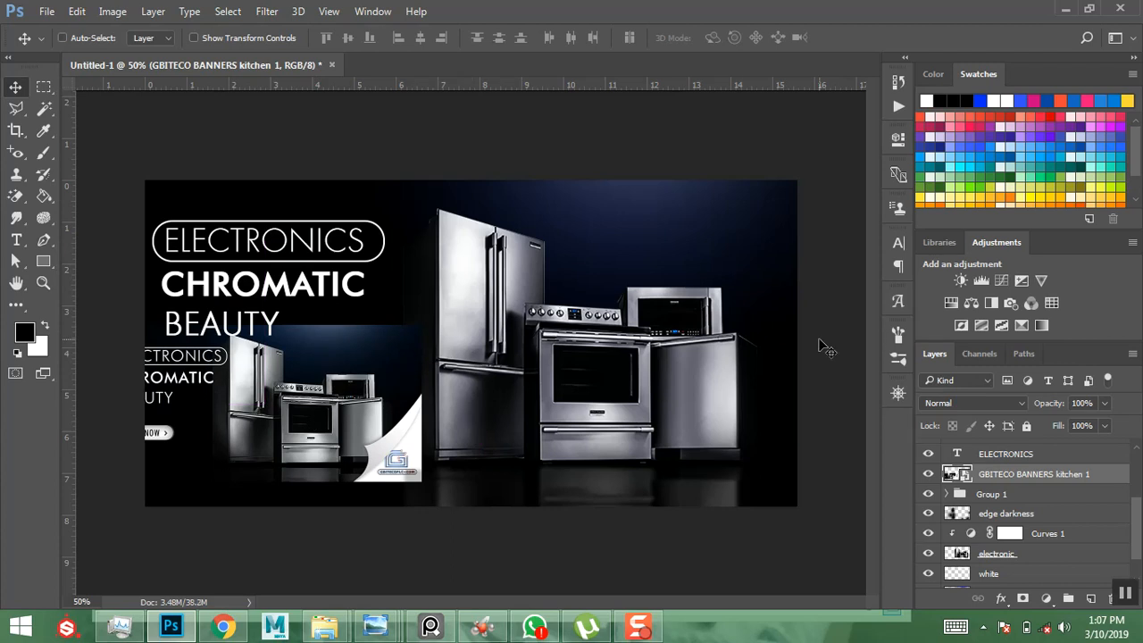
# - Select the reflection layer and collapse its filter list
pyautogui.scroll(3, 1008, 459)
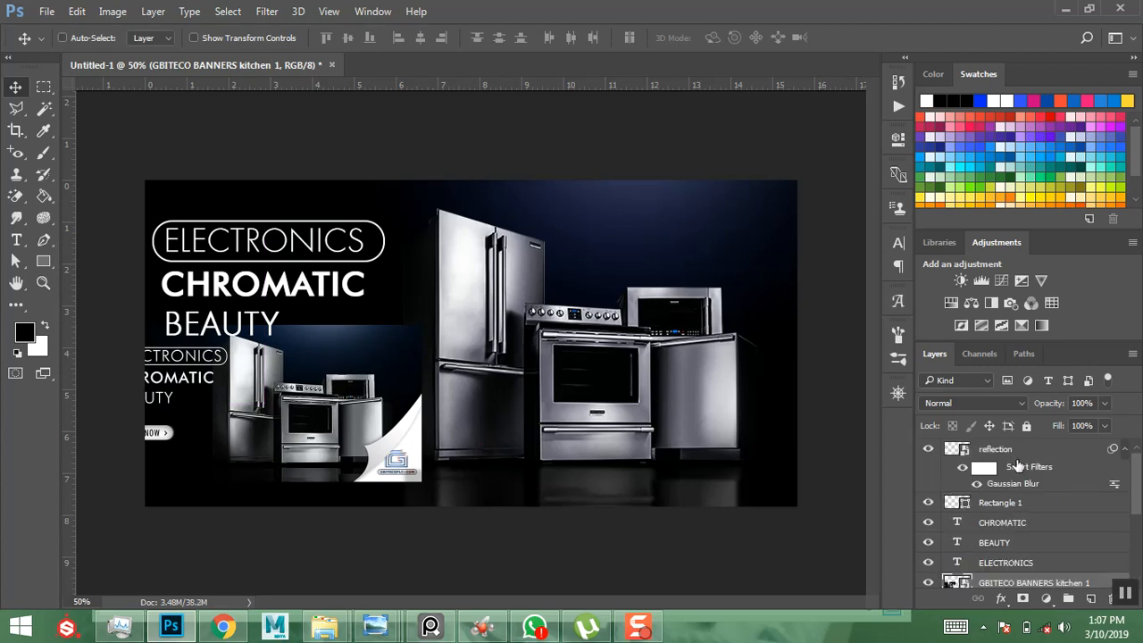
pyautogui.click(1019, 454)
pyautogui.click(1124, 449)
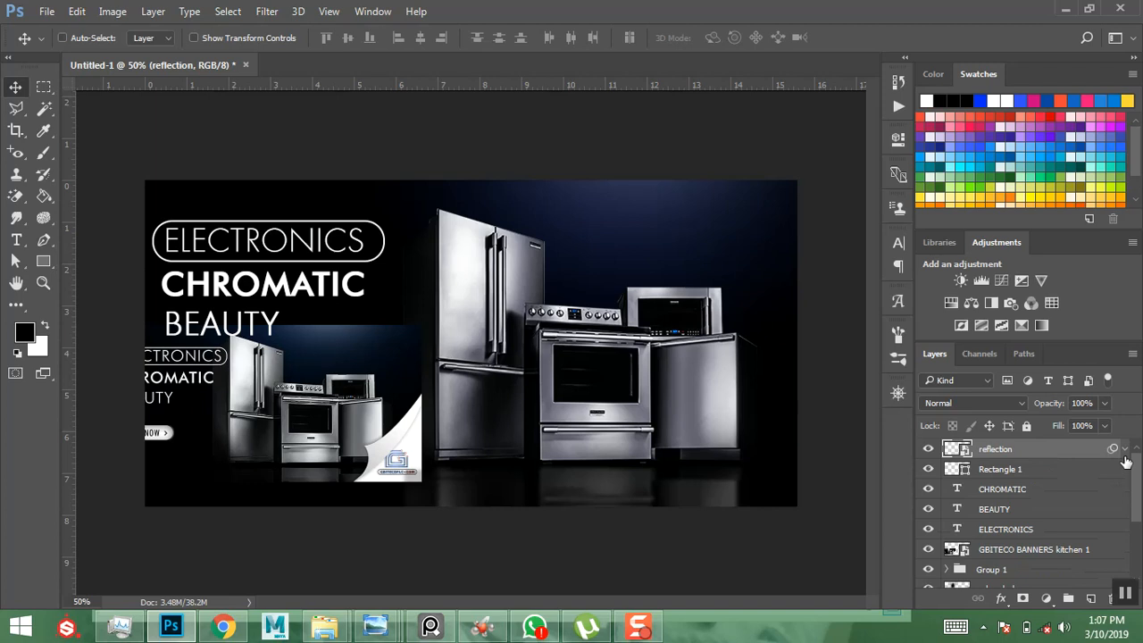
pyautogui.click(43, 239)
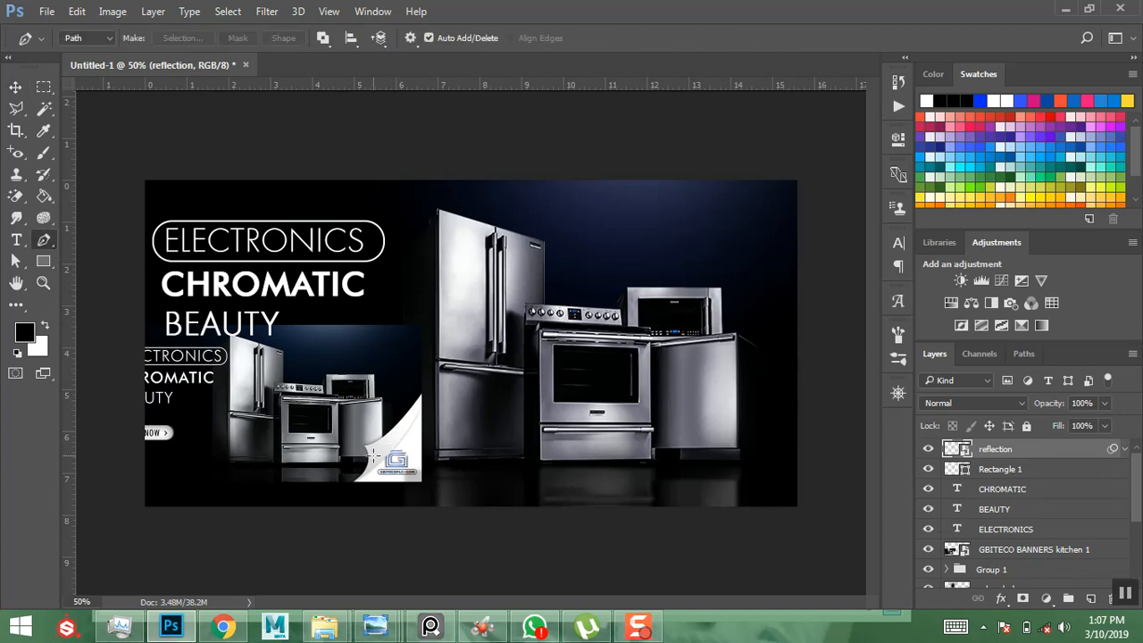
# - Draw a closed curved pen path forming the page-curl wedge at the bottom-right corner
pyautogui.click(797, 337)
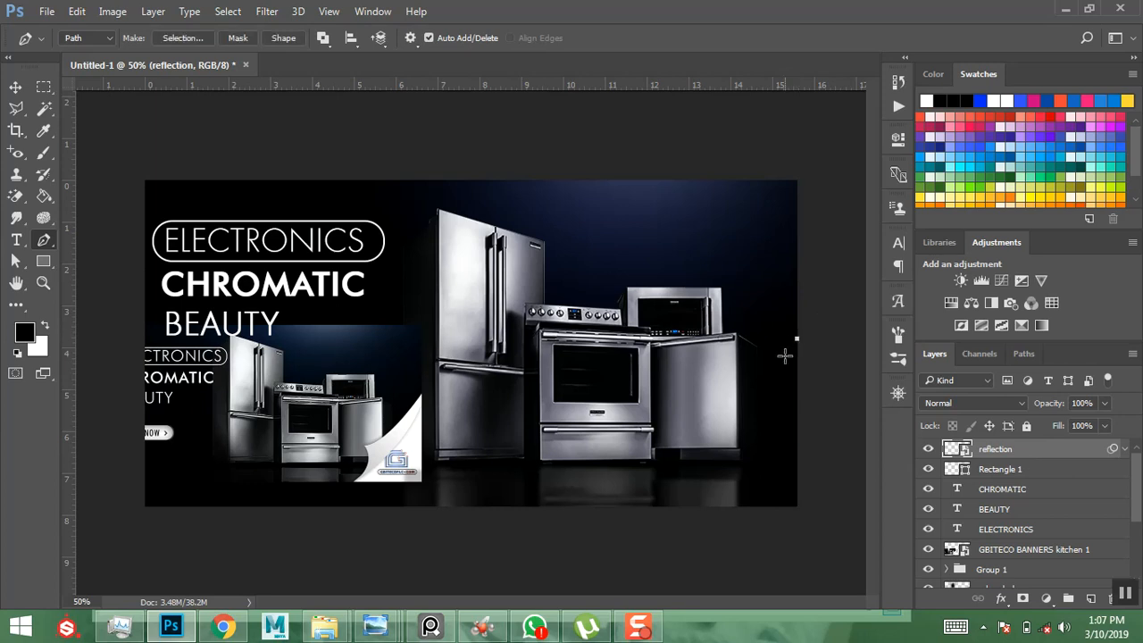
pyautogui.moveTo(663, 444); pyautogui.dragTo(627, 439)
pyautogui.moveTo(632, 510); pyautogui.dragTo(577, 515)
pyautogui.moveTo(797, 338); pyautogui.dragTo(817, 174)
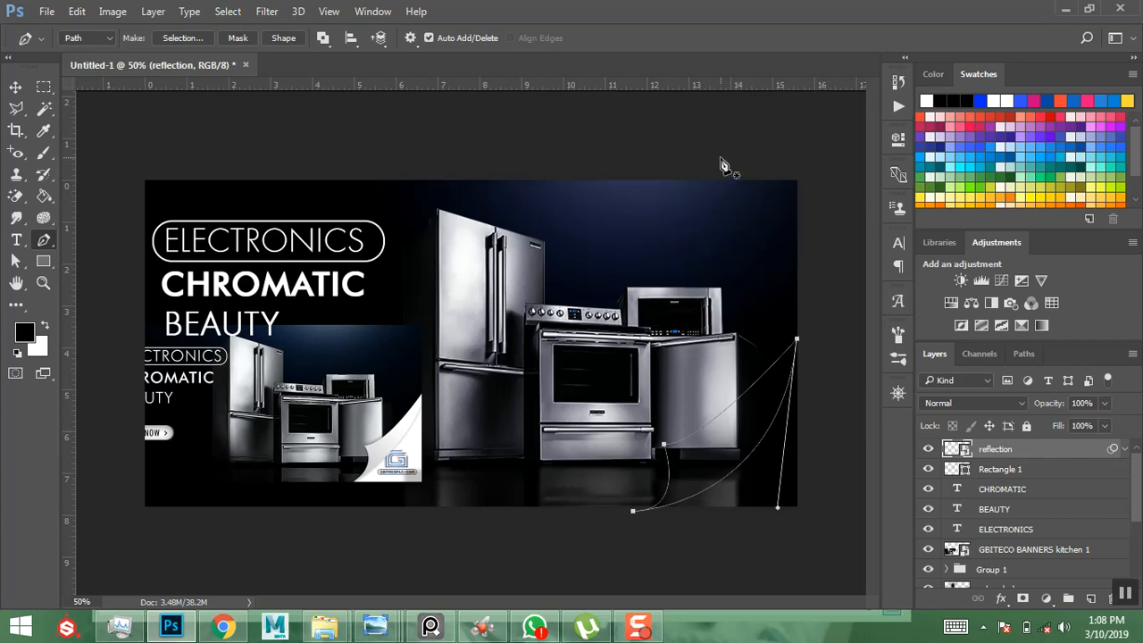
# - Convert the curl path to a selection and fill it white on a new Layer 1
pyautogui.rightClick(733, 432)
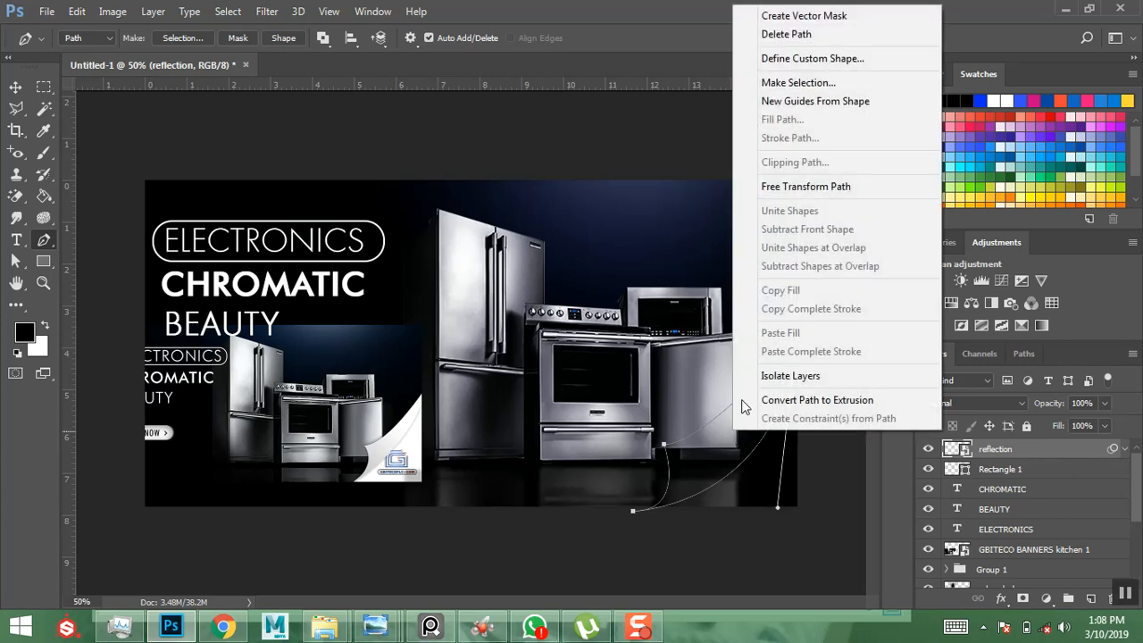
pyautogui.click(787, 83)
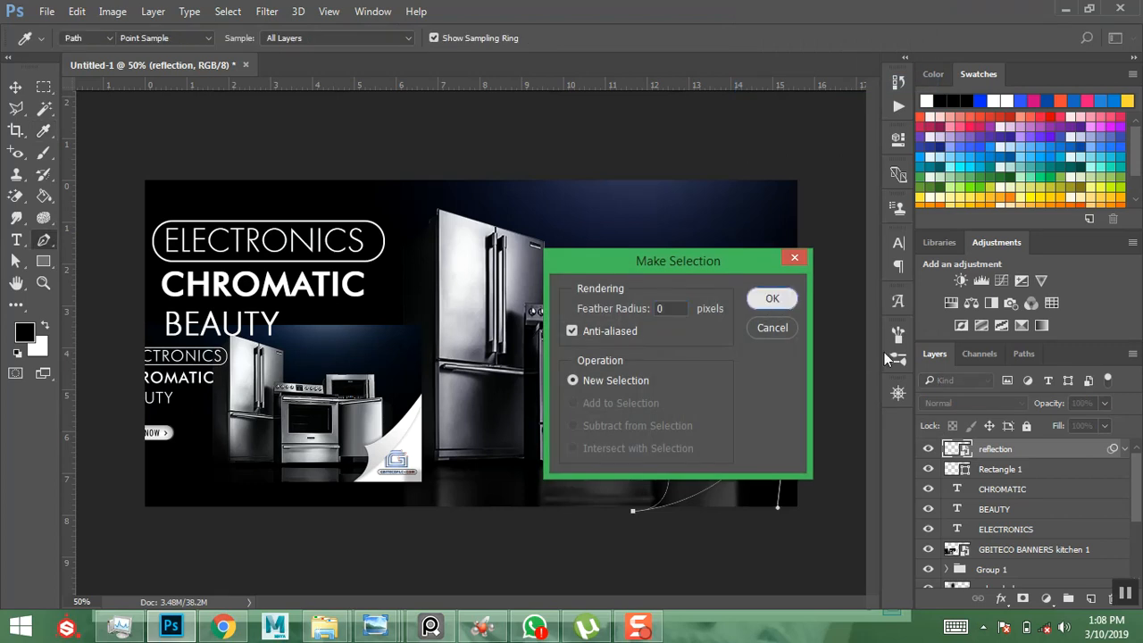
pyautogui.press('Return')
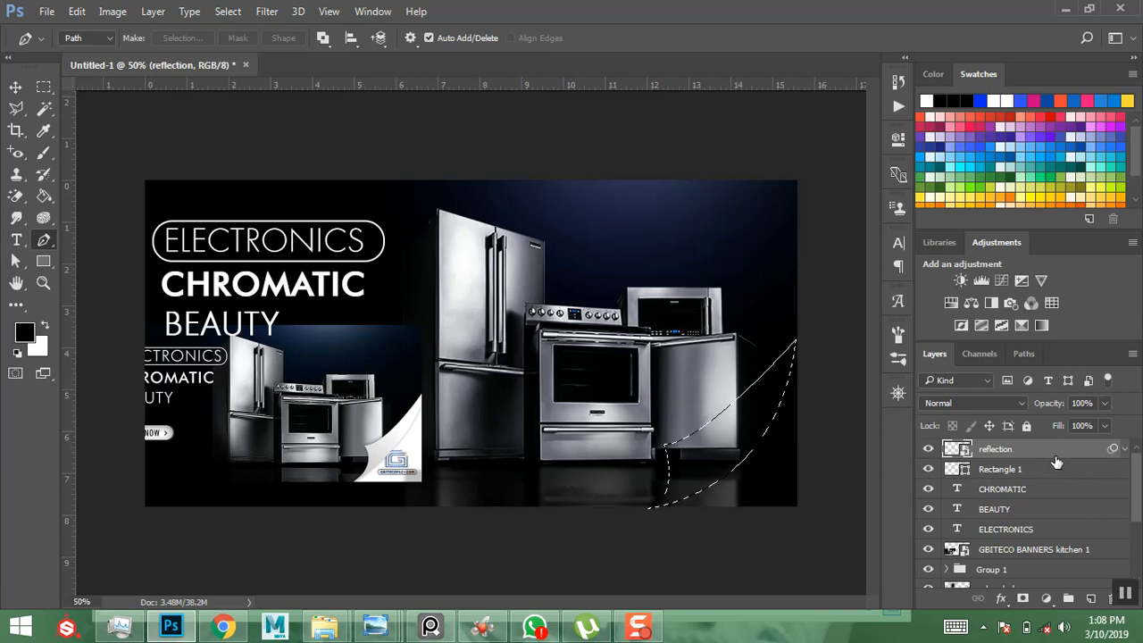
pyautogui.click(1090, 598)
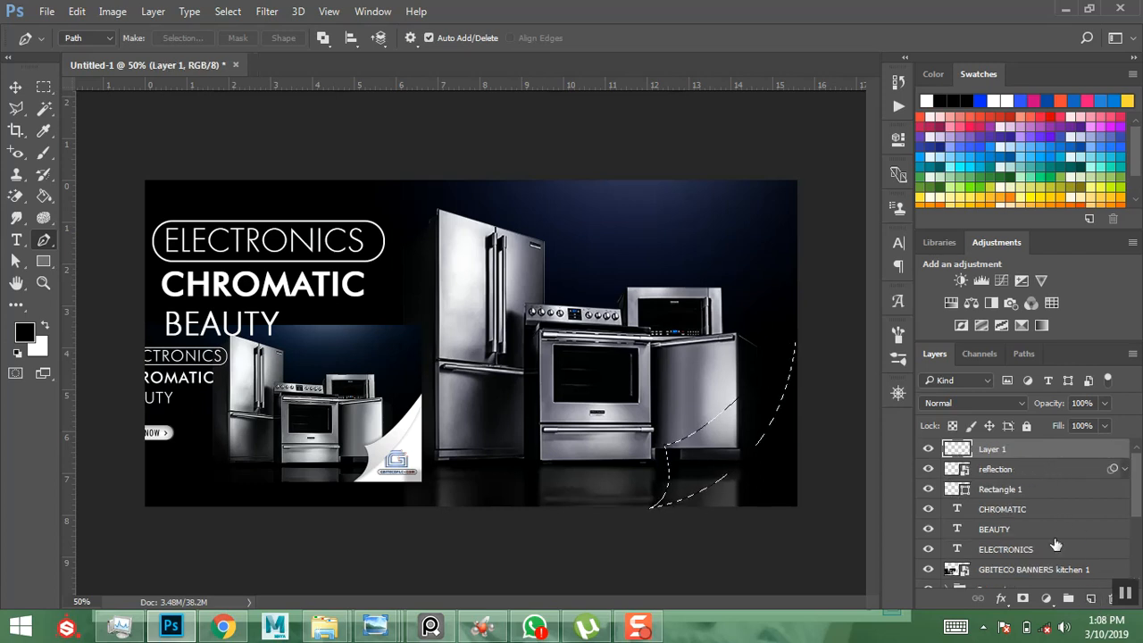
pyautogui.click(45, 327)
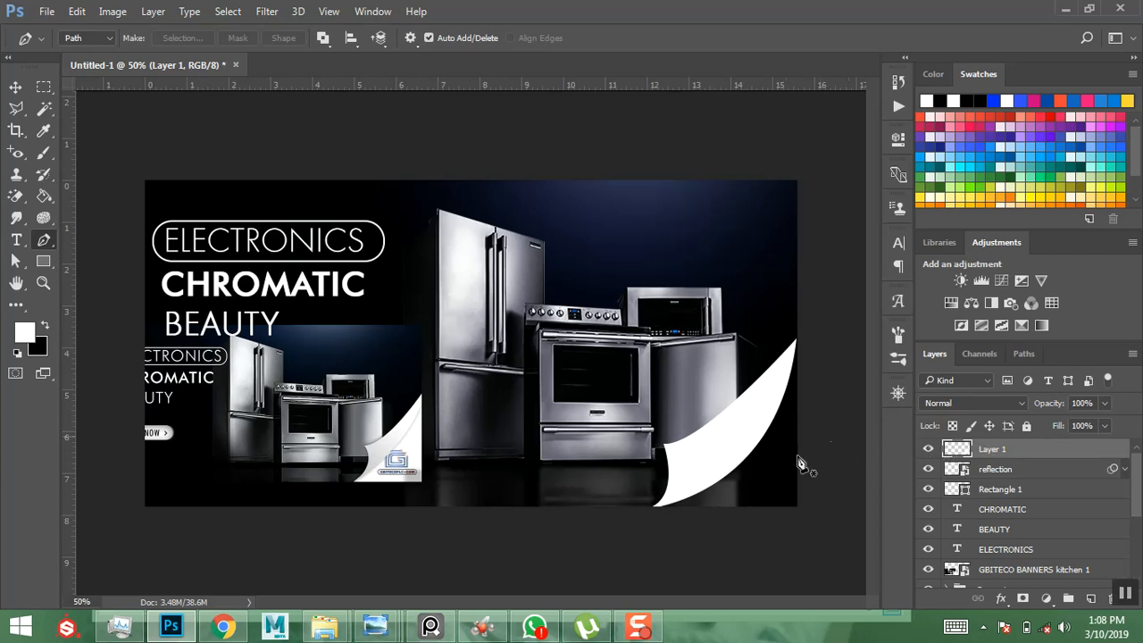
pyautogui.click(1001, 602)
# - Add a Foreground to Background gradient overlay to the curl at a -28° angle
pyautogui.click(977, 535)
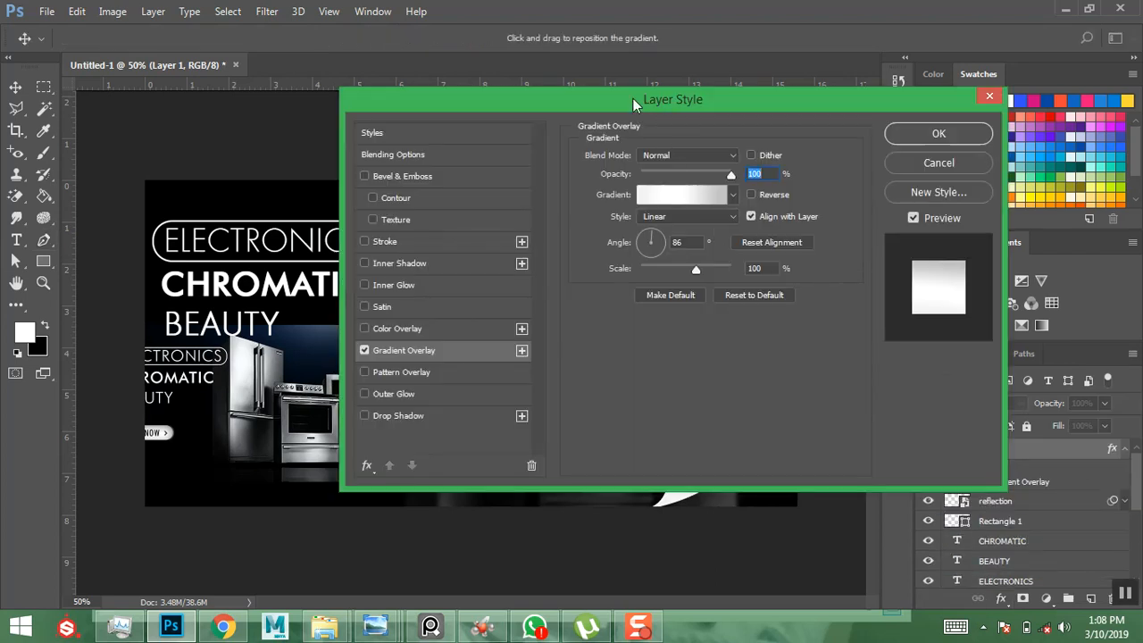
pyautogui.moveTo(633, 98); pyautogui.dragTo(271, 108)
pyautogui.click(292, 197)
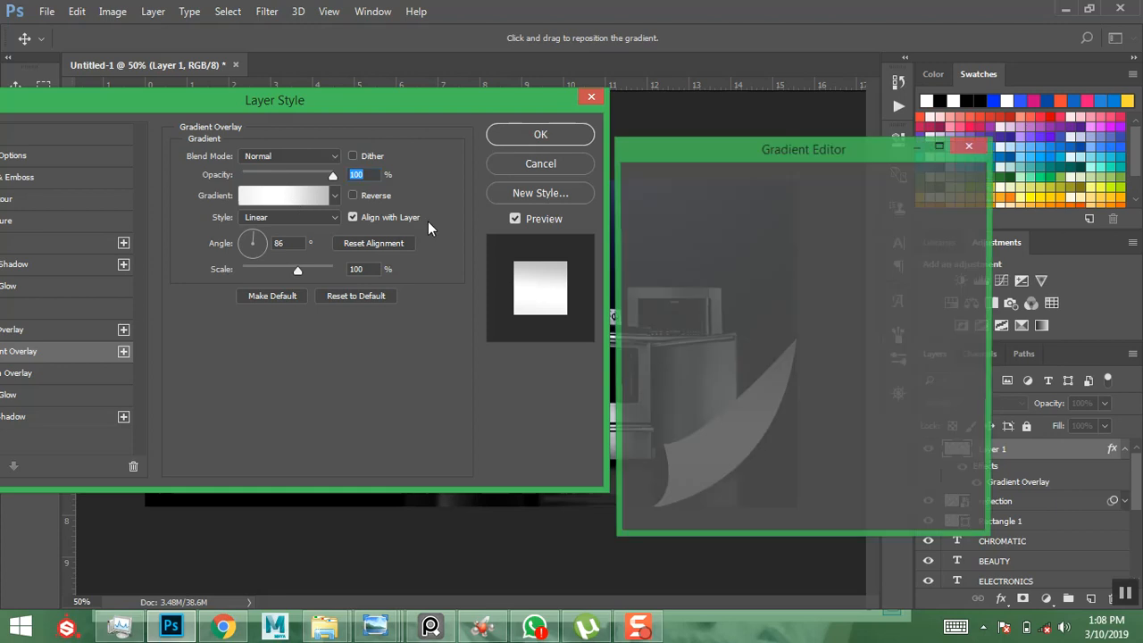
pyautogui.moveTo(721, 159); pyautogui.dragTo(133, 155)
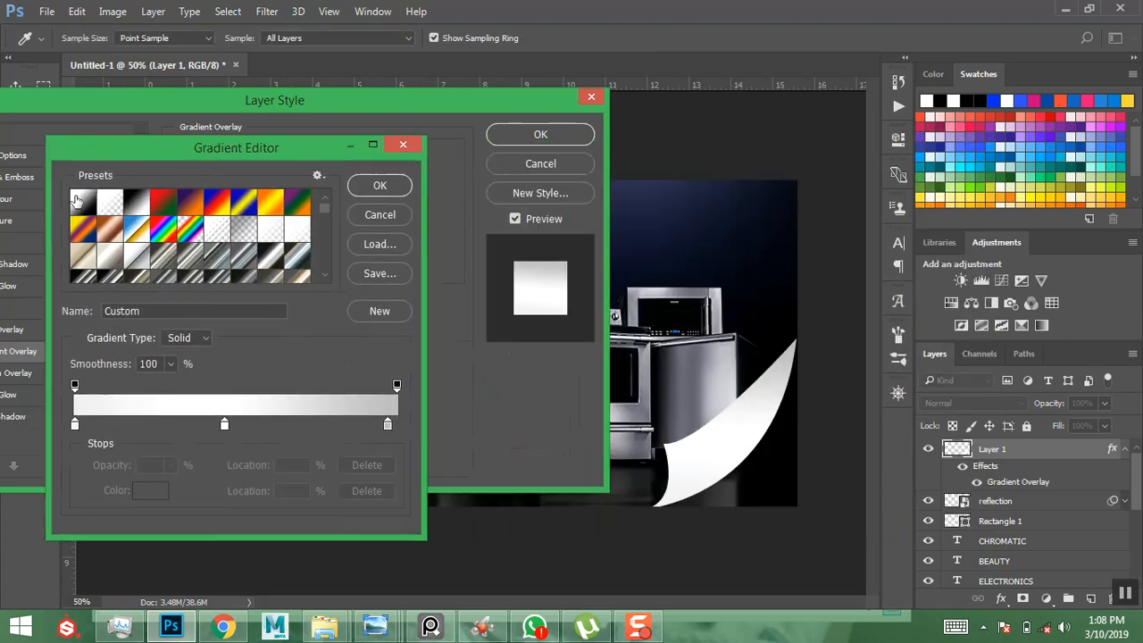
pyautogui.click(78, 204)
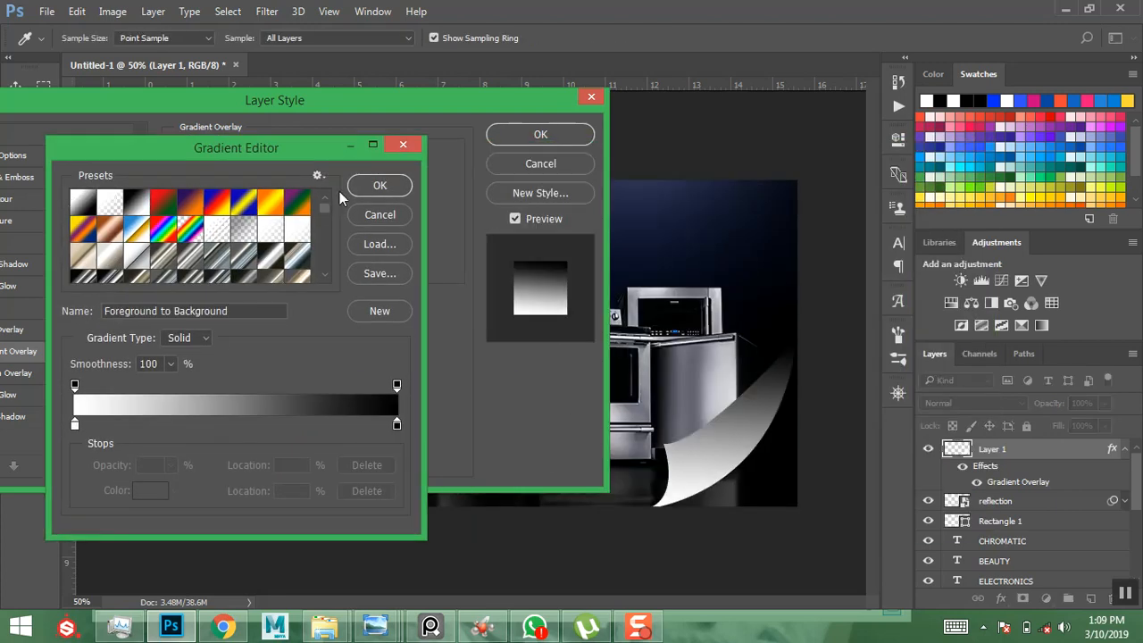
pyautogui.click(371, 188)
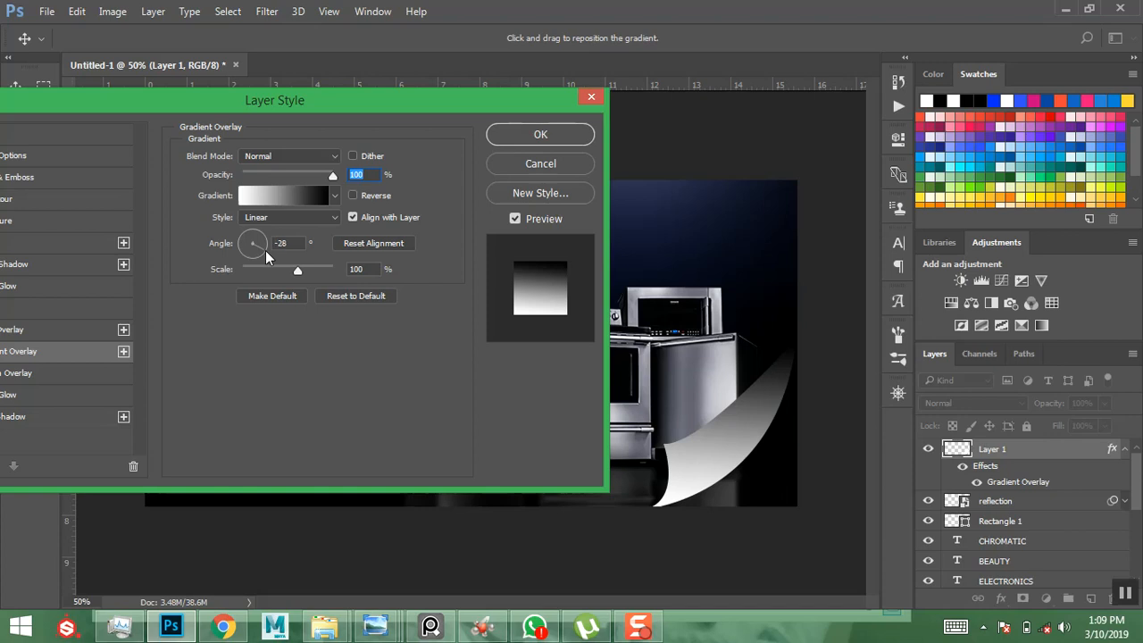
pyautogui.click(265, 256)
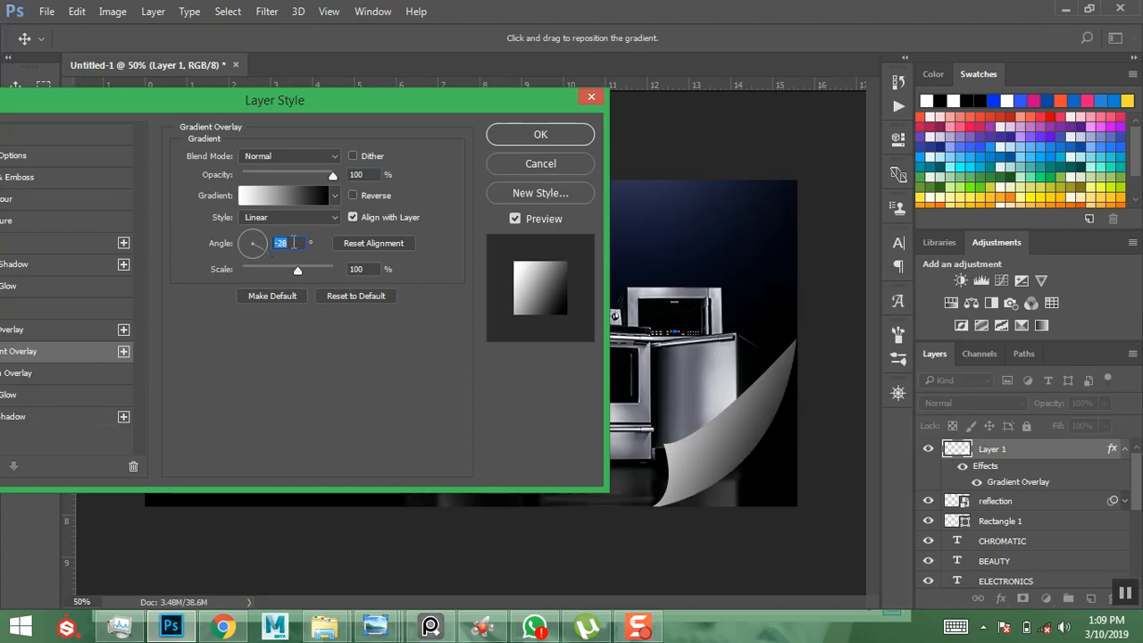
# - Change the gradient's black end stop to light grey c6c6c6 and apply the overlay
pyautogui.click(267, 196)
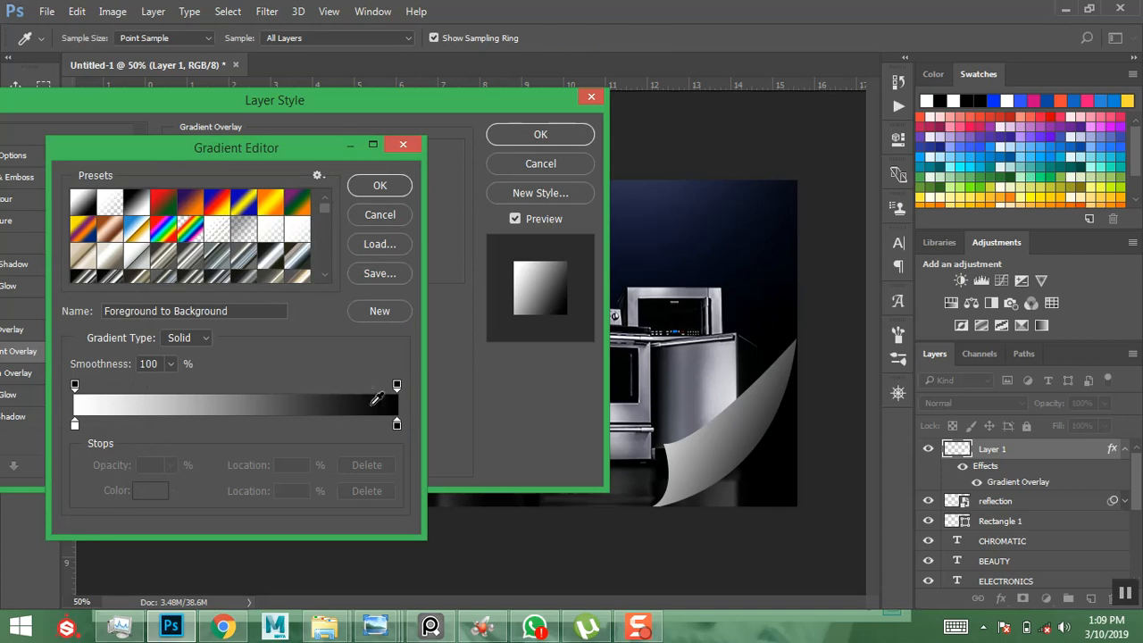
pyautogui.click(396, 425)
pyautogui.click(150, 490)
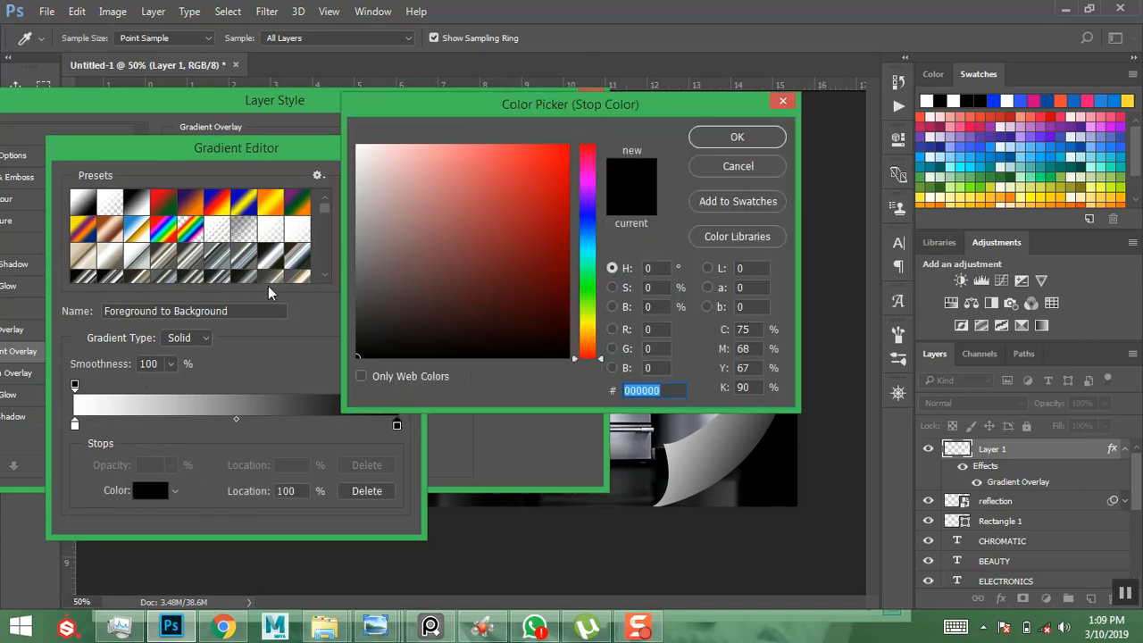
pyautogui.moveTo(454, 100); pyautogui.dragTo(224, 94)
pyautogui.moveTo(131, 171)
pyautogui.mouseDown()
pyautogui.moveTo(73, 167)
pyautogui.moveTo(125, 181)
pyautogui.moveTo(101, 193)
pyautogui.moveTo(111, 207)
pyautogui.moveTo(101, 220)
pyautogui.mouseUp()
pyautogui.moveTo(136, 184); pyautogui.dragTo(89, 181)
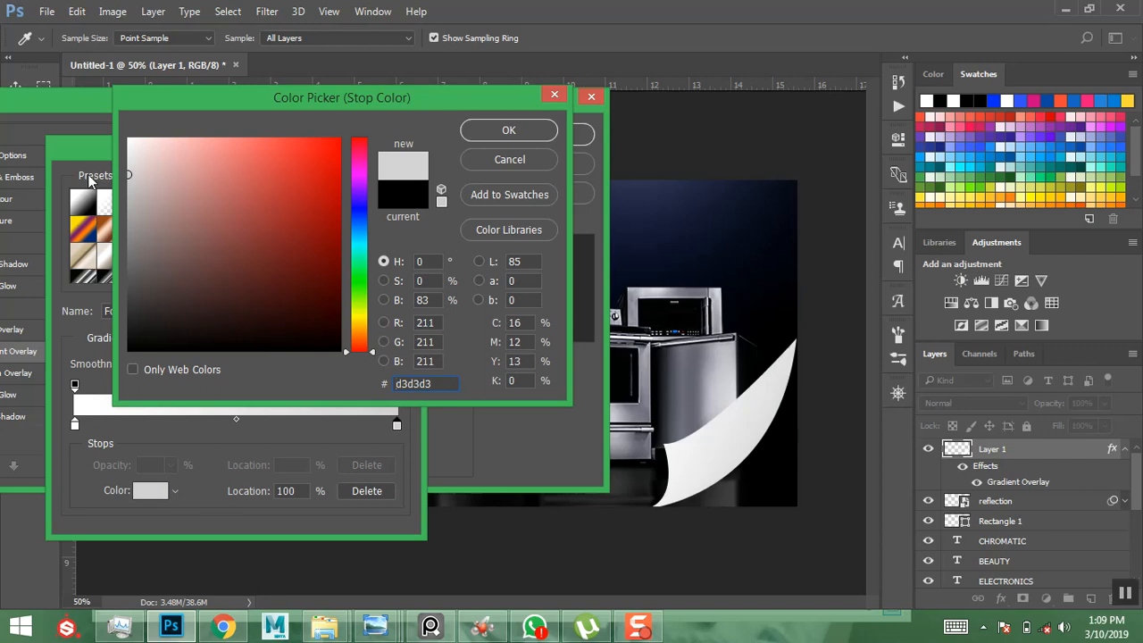
pyautogui.moveTo(135, 161)
pyautogui.mouseDown()
pyautogui.moveTo(108, 172)
pyautogui.moveTo(108, 186)
pyautogui.mouseUp()
pyautogui.click(463, 134)
pyautogui.click(380, 187)
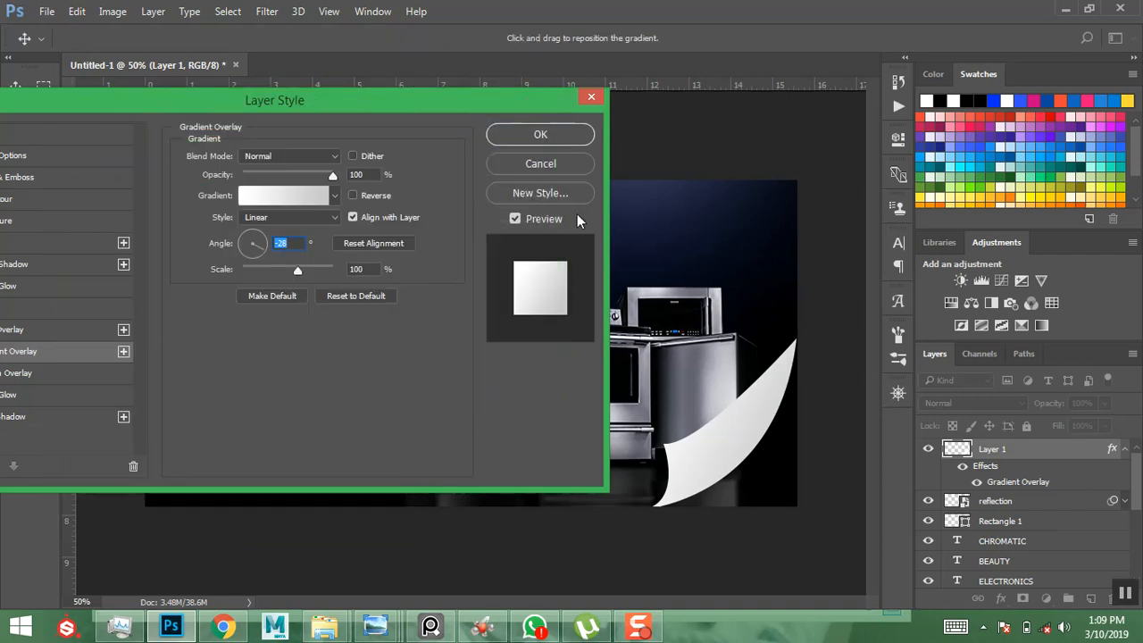
pyautogui.click(543, 134)
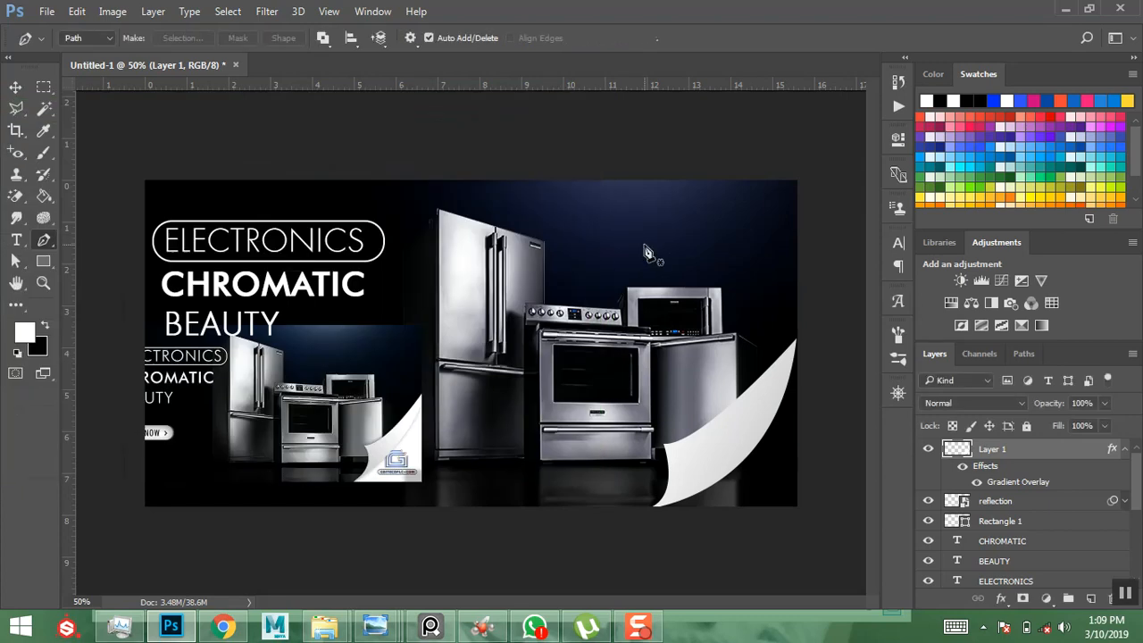
# - Narrow the page curl from its left side to about 73% width
pyautogui.hotkey('ctrl', 't')
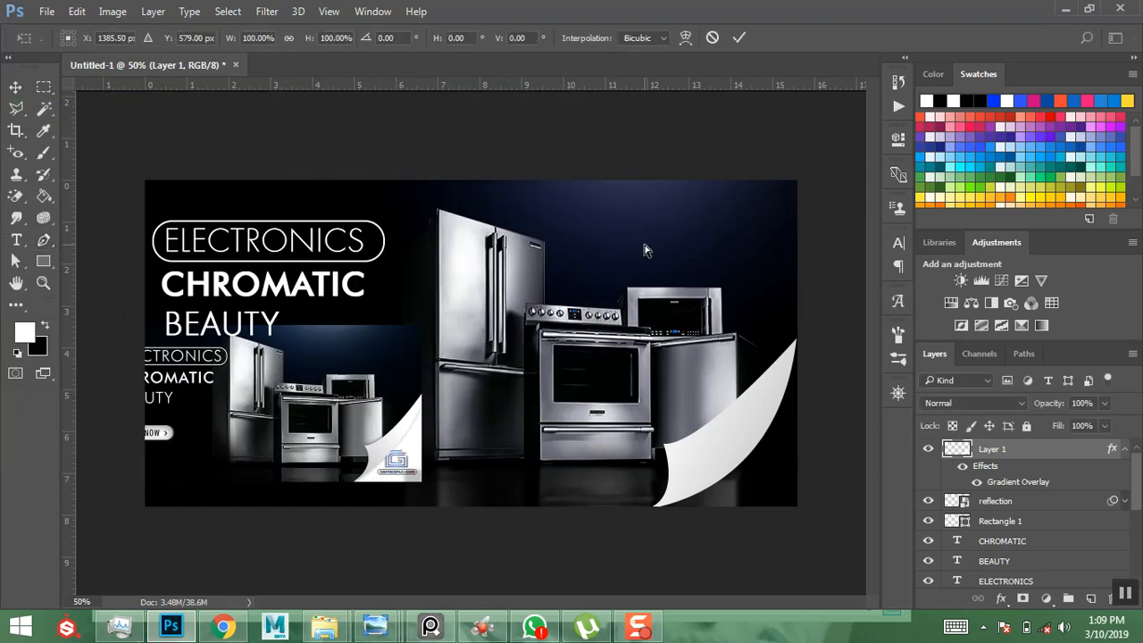
pyautogui.moveTo(798, 340); pyautogui.dragTo(796, 336)
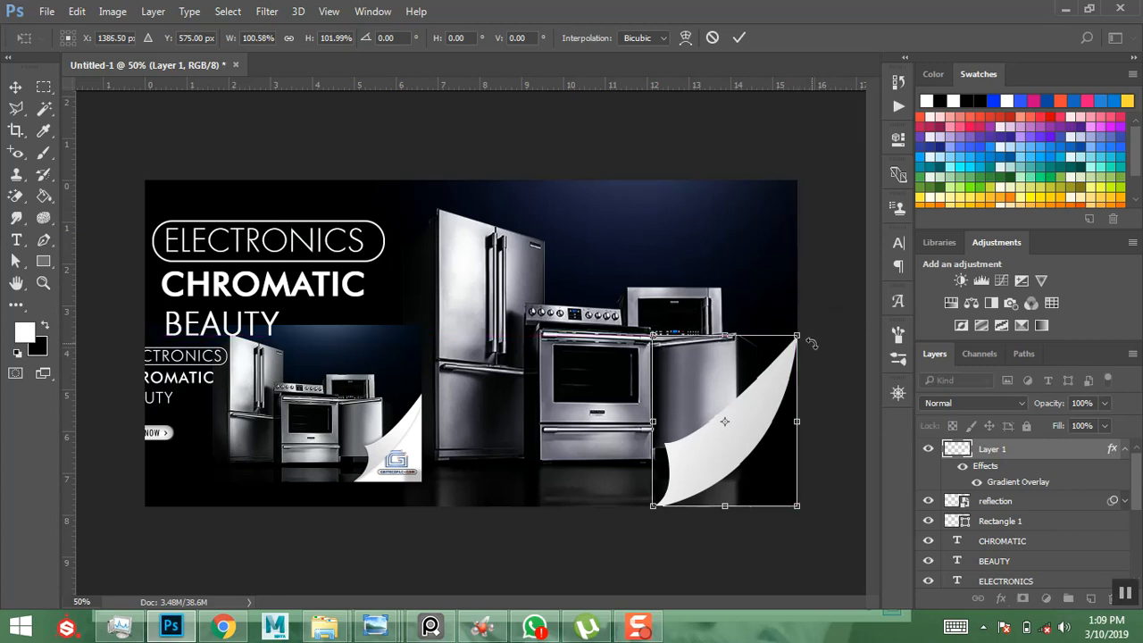
pyautogui.press('p')
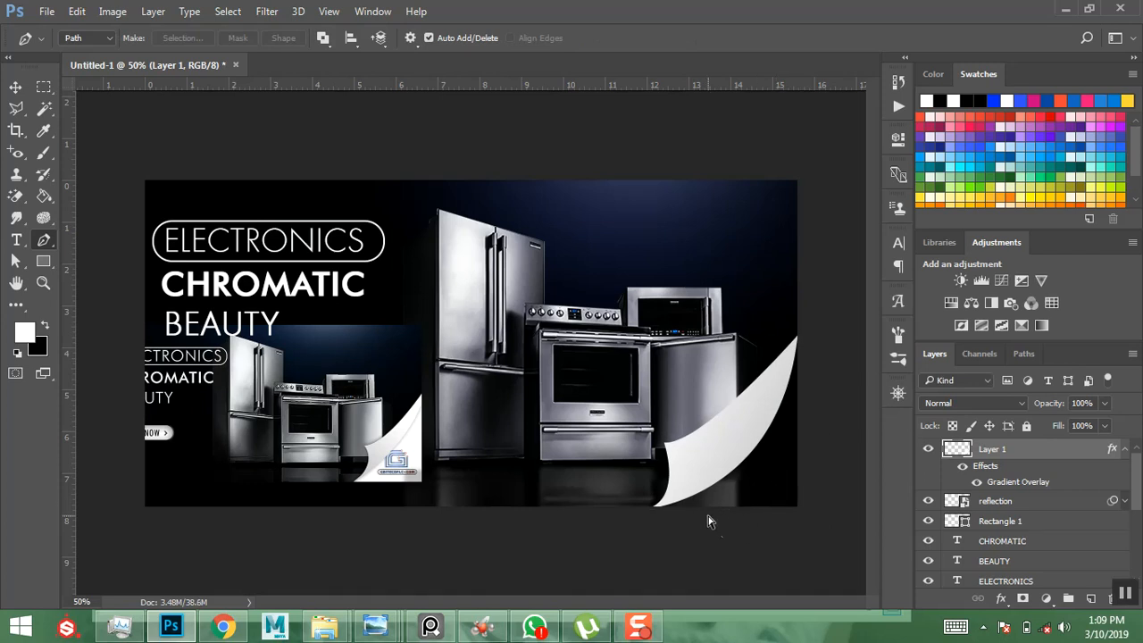
pyautogui.hotkey('ctrl', 't')
pyautogui.moveTo(651, 422); pyautogui.dragTo(679, 421)
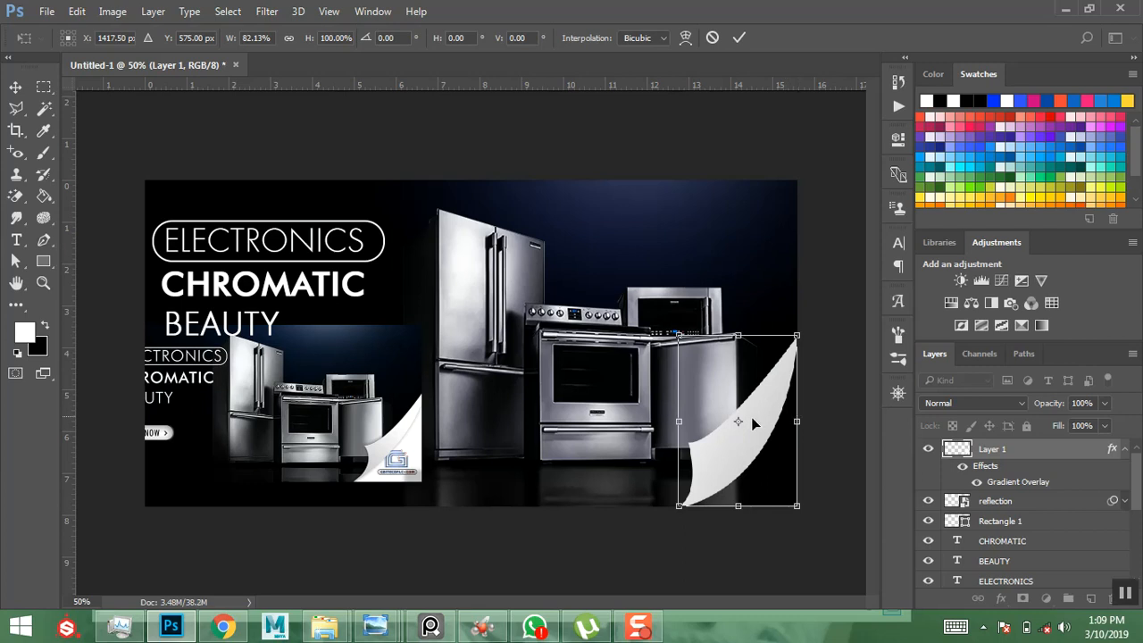
pyautogui.moveTo(678, 421); pyautogui.dragTo(691, 425)
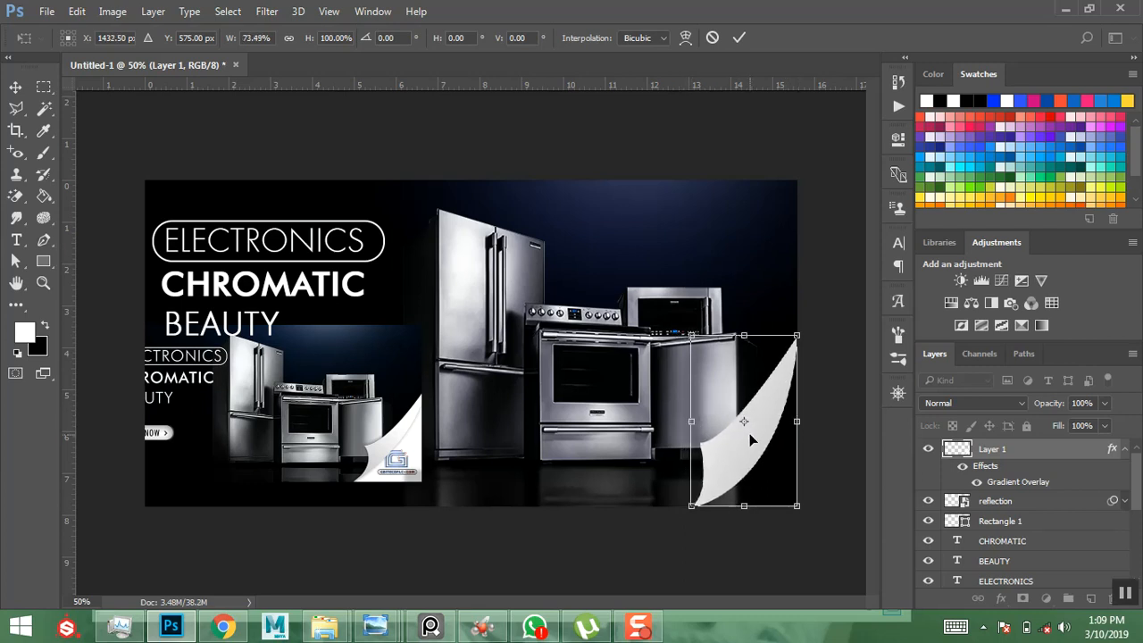
pyautogui.press('Return')
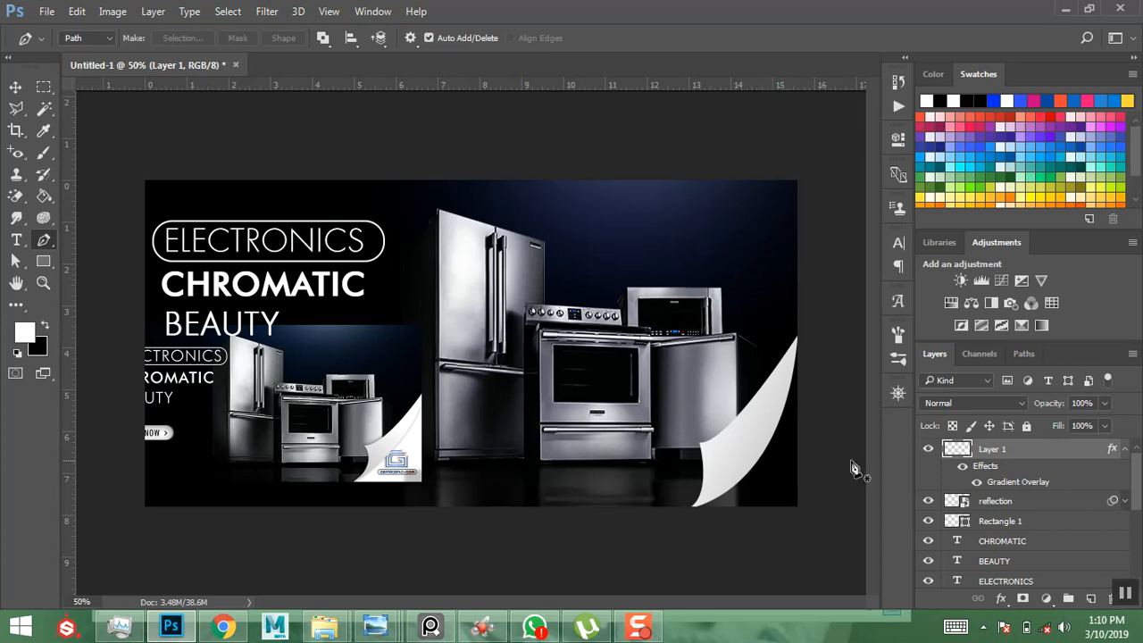
# - Draw a Polygonal Lasso selection around the bottom-right corner area under the curl
pyautogui.click(1124, 449)
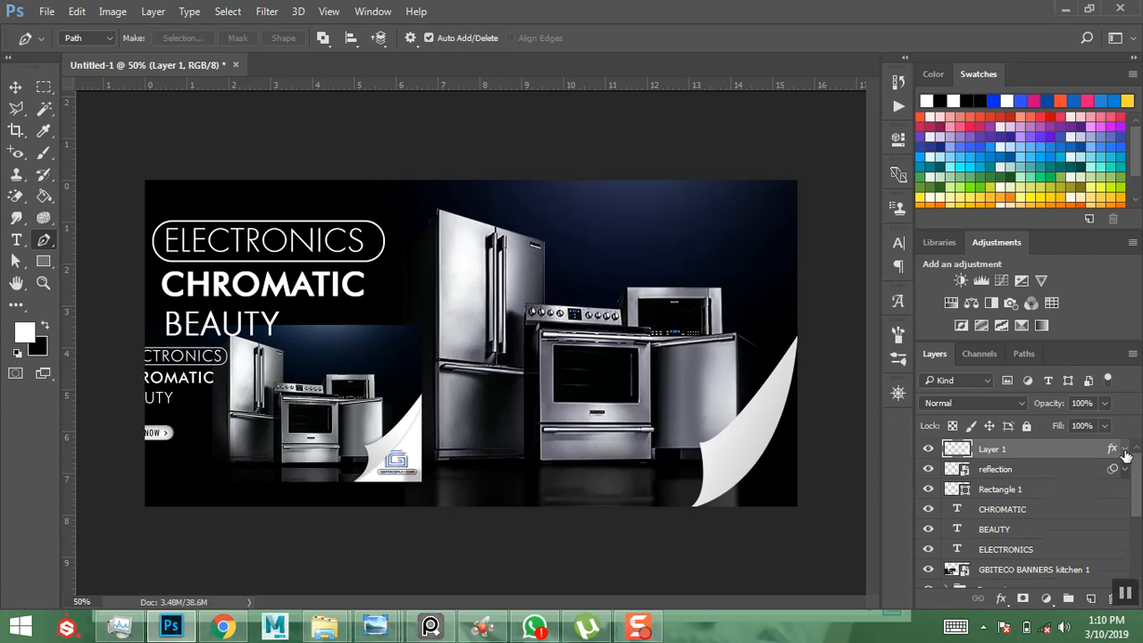
pyautogui.click(15, 110)
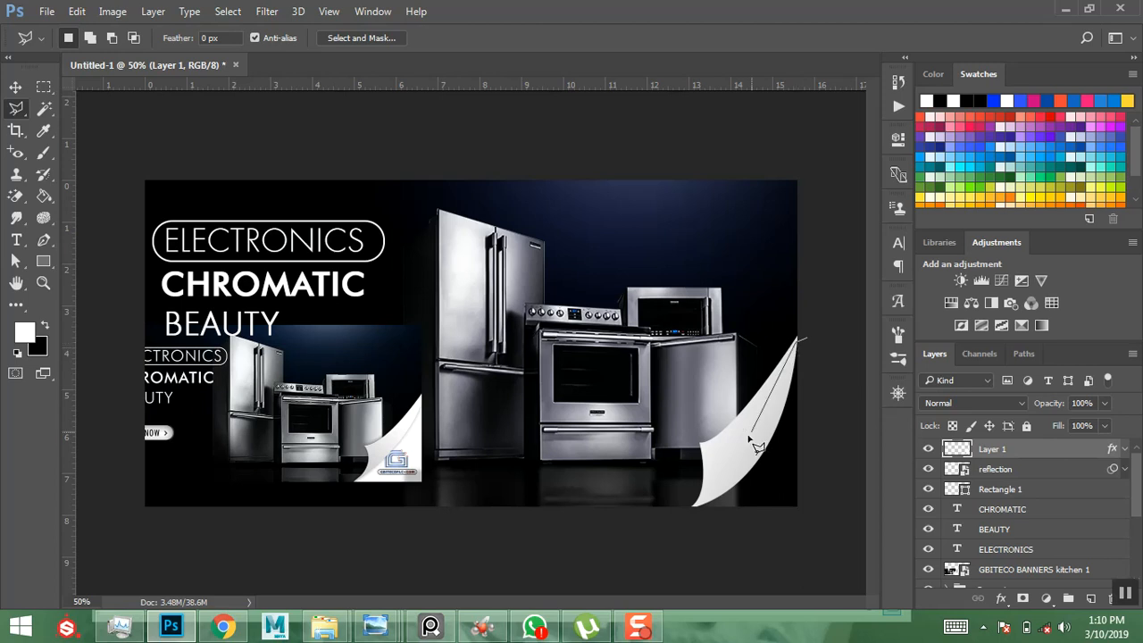
pyautogui.click(689, 513)
pyautogui.click(846, 535)
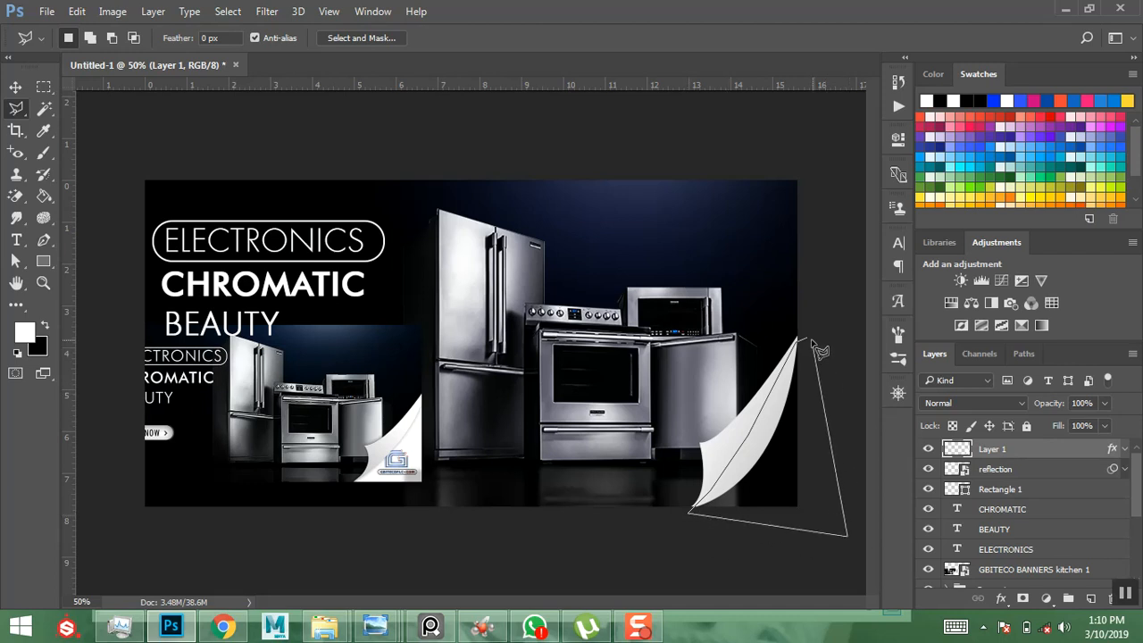
pyautogui.click(809, 341)
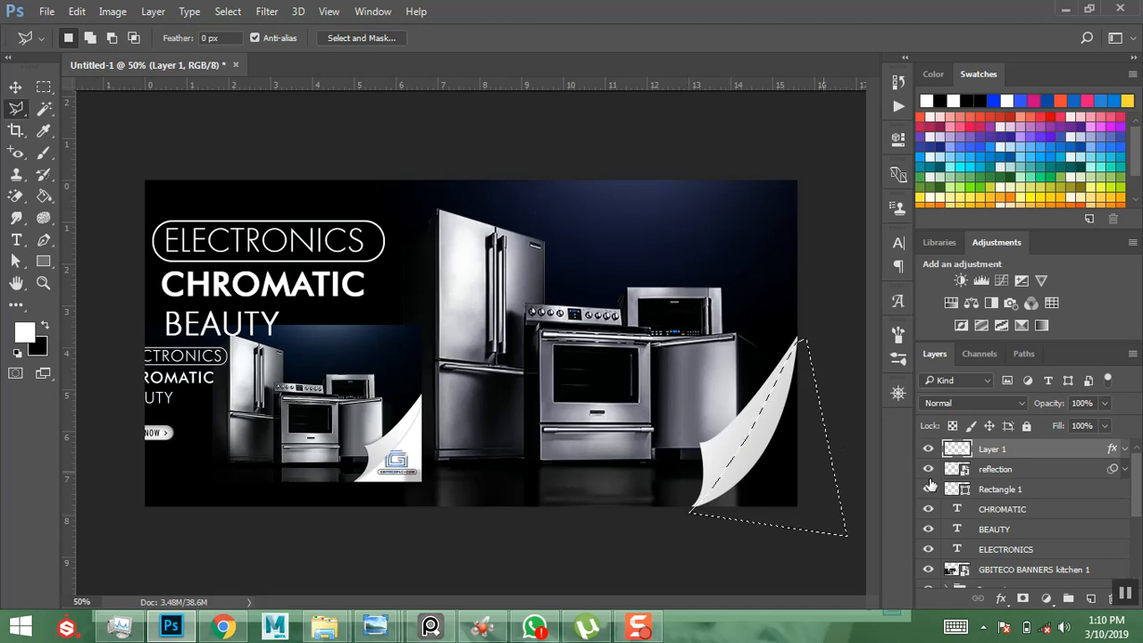
# - Fill the selected corner white on a new layer above reflection, then deselect
pyautogui.click(1009, 468)
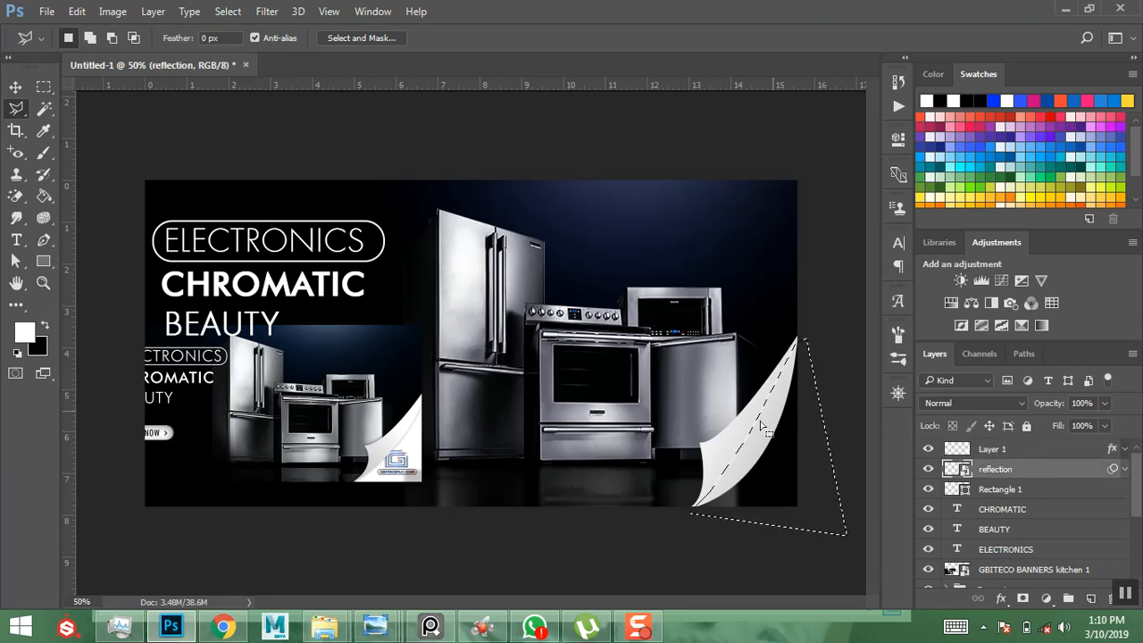
pyautogui.click(1091, 598)
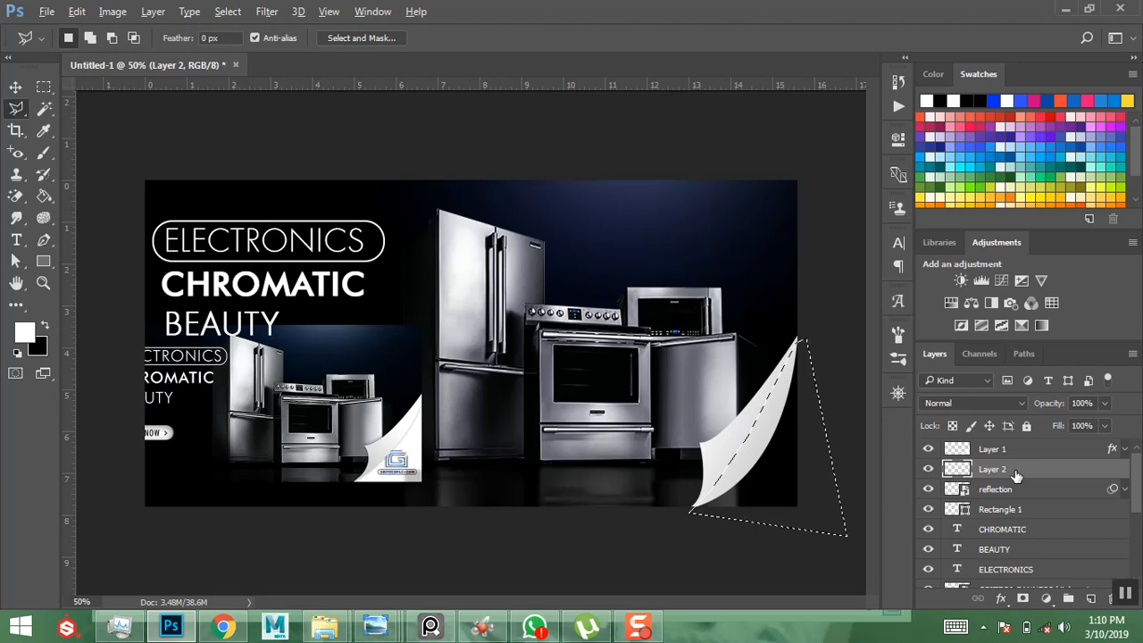
pyautogui.hotkey('alt', 'BackSpace')
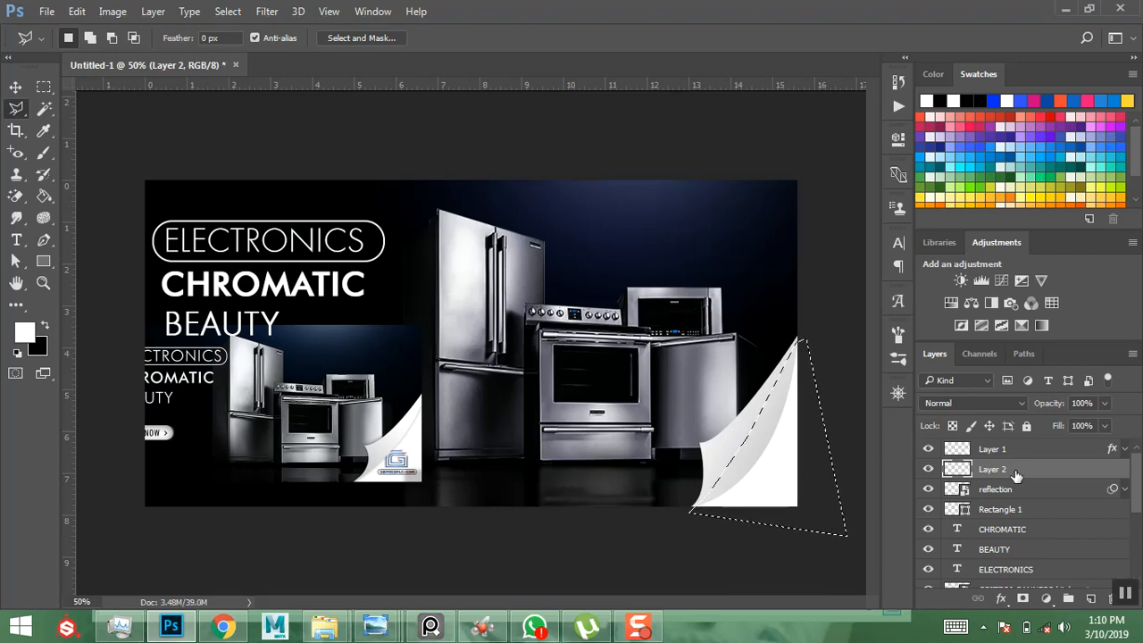
pyautogui.hotkey('ctrl', 'd')
# - Rename the curl layer Layer 1 to 'fold'
pyautogui.click(995, 452)
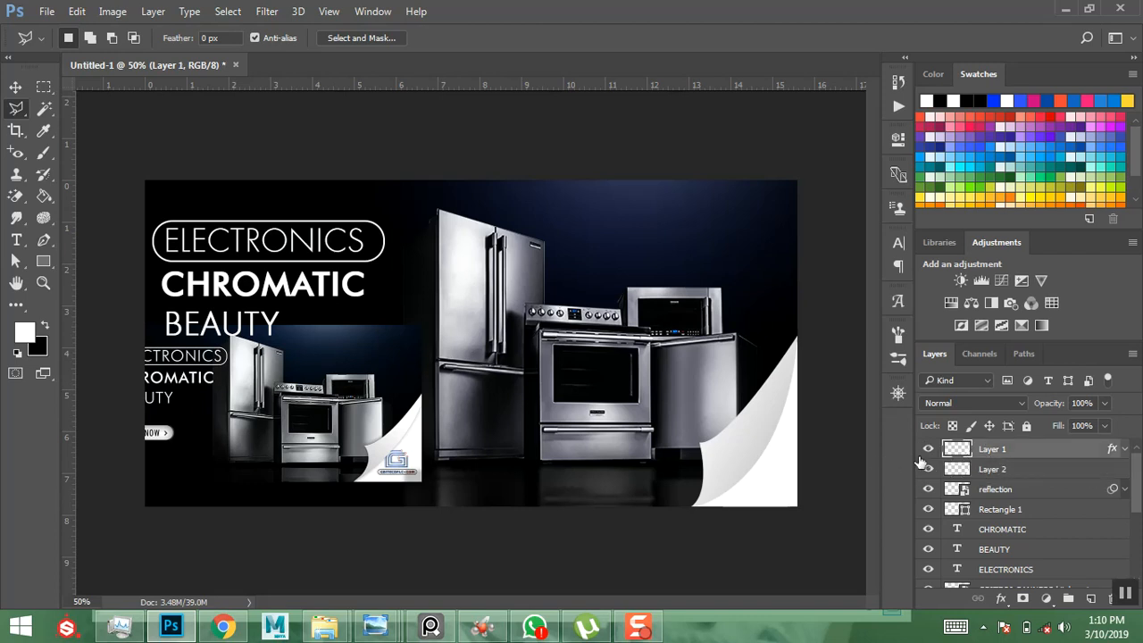
pyautogui.doubleClick(993, 449)
pyautogui.write('fold')
pyautogui.press('Return')
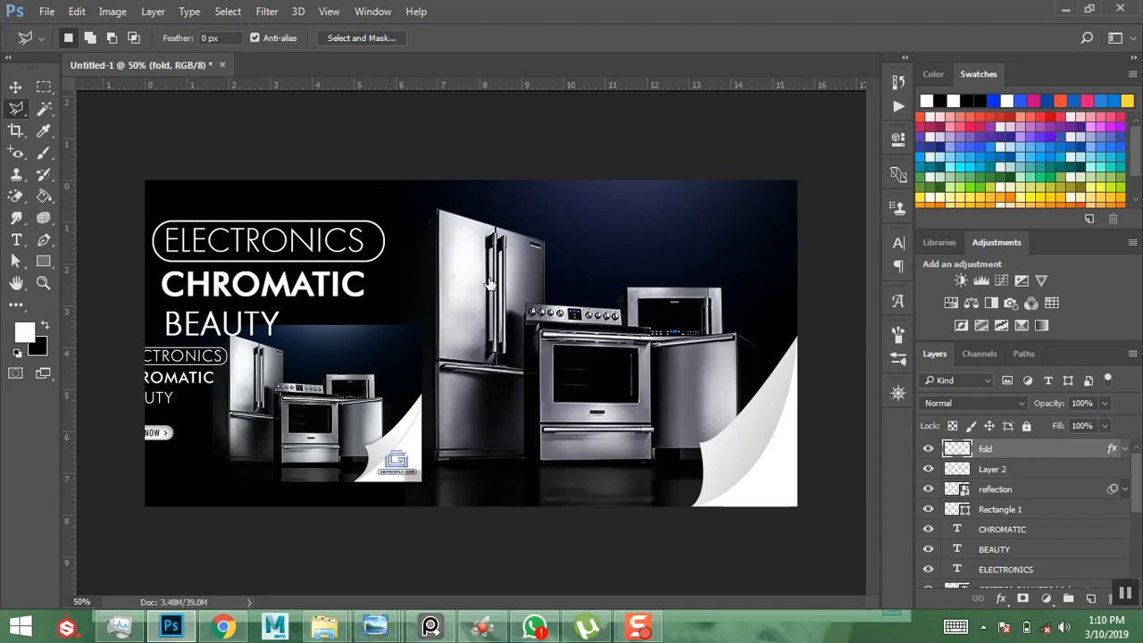
# - Give fold a reset-default Multiply drop shadow: 35% opacity, 153°, 20 px distance, 40 px size
pyautogui.press('h')
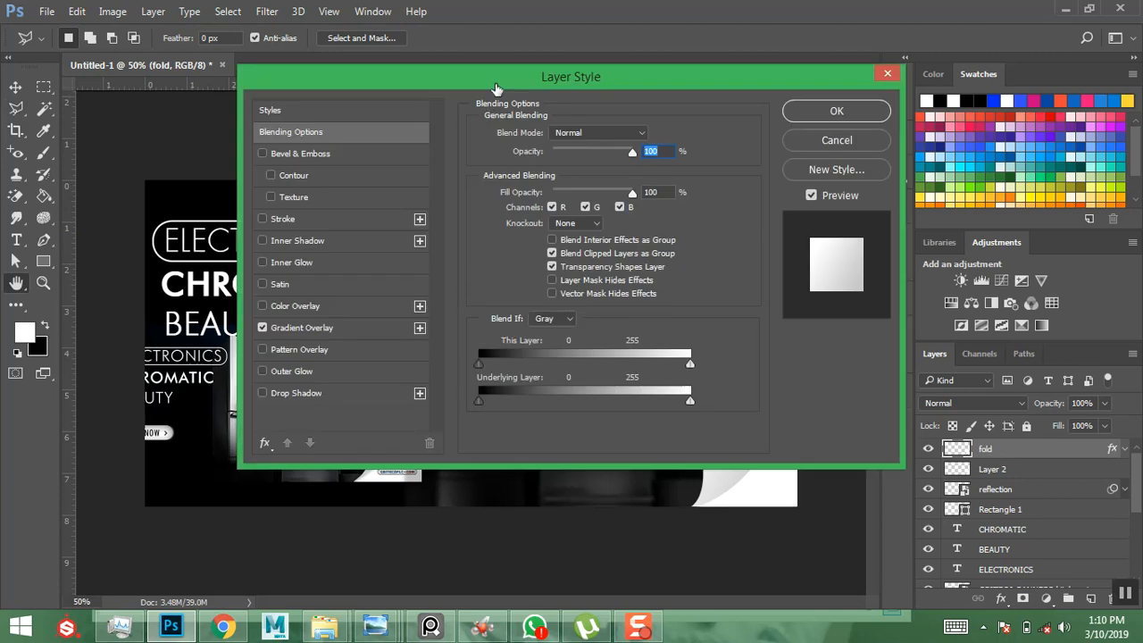
pyautogui.moveTo(496, 83); pyautogui.dragTo(358, 104)
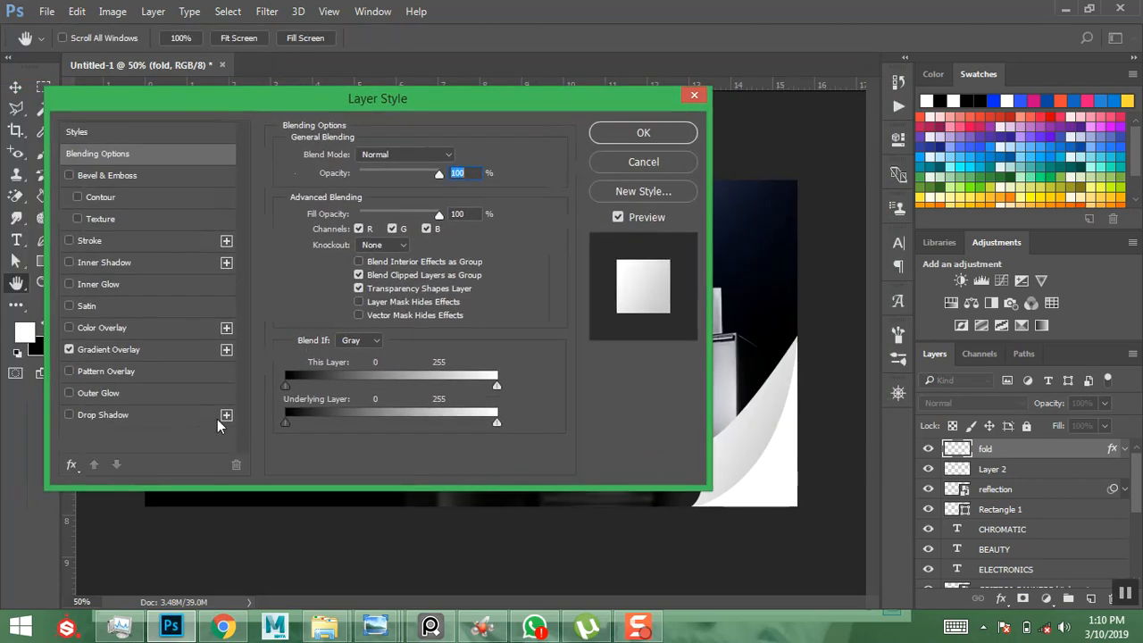
pyautogui.click(115, 413)
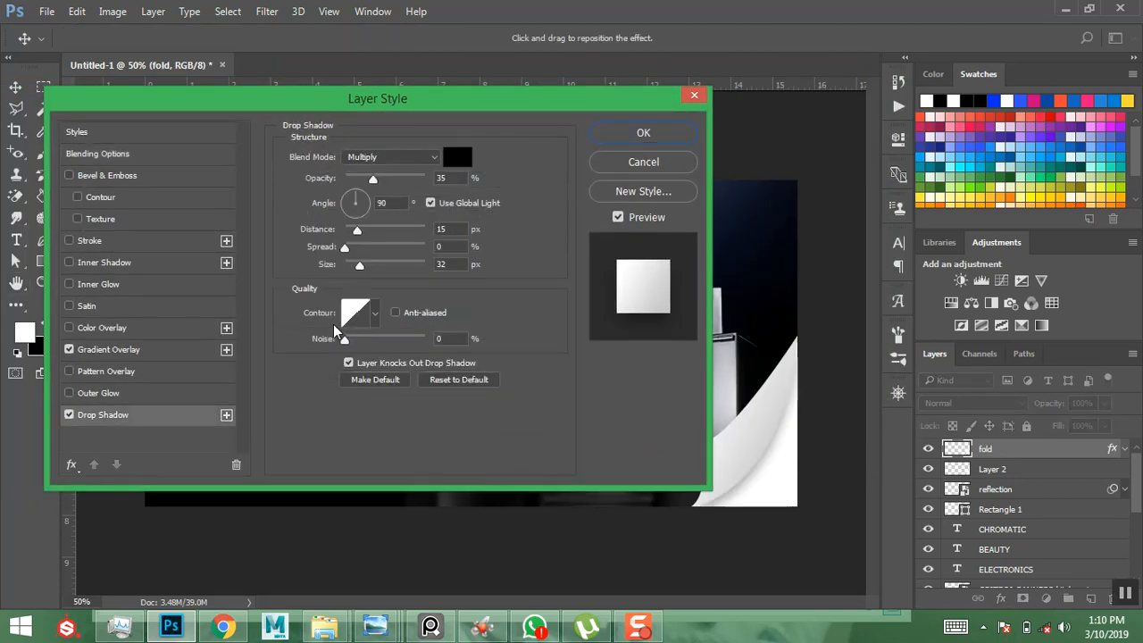
pyautogui.click(458, 379)
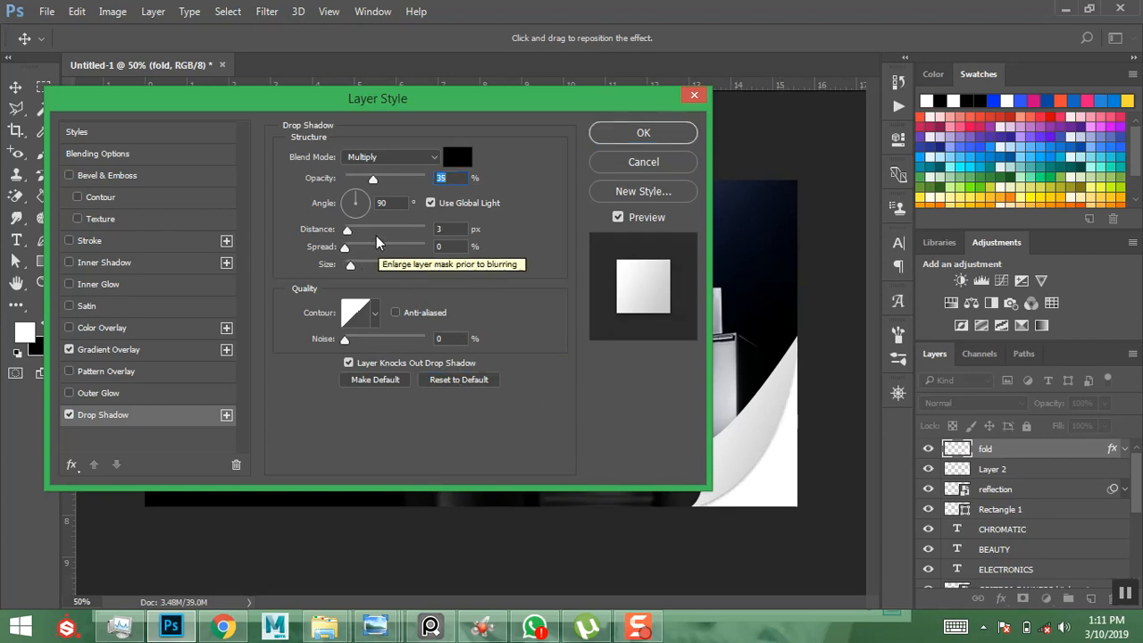
pyautogui.moveTo(351, 265)
pyautogui.mouseDown()
pyautogui.moveTo(367, 269)
pyautogui.moveTo(357, 266)
pyautogui.mouseUp()
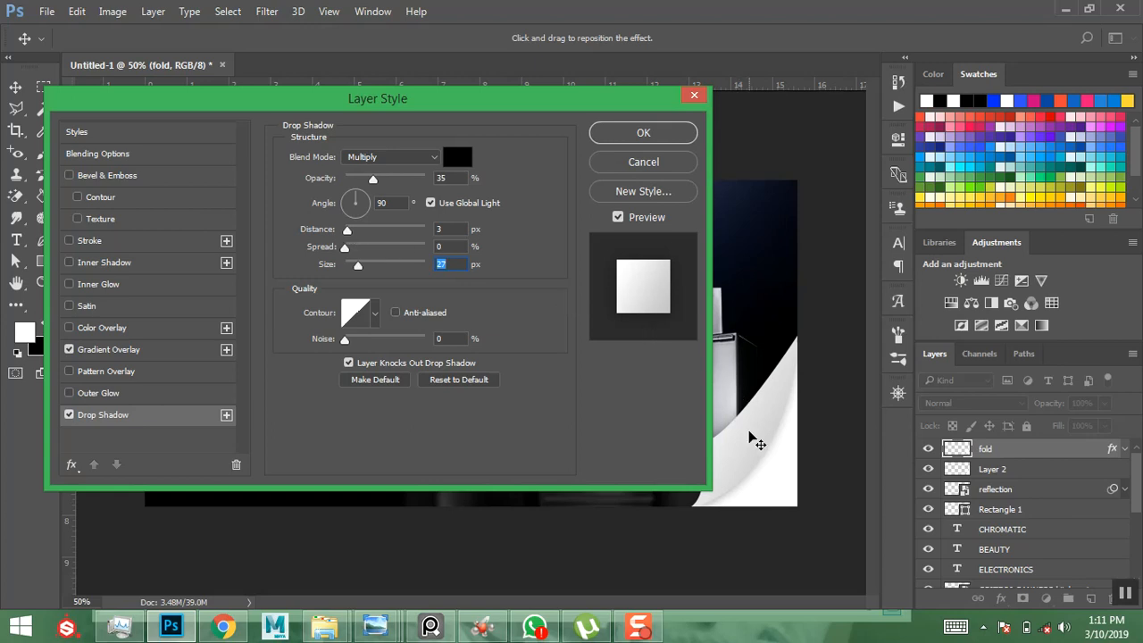
pyautogui.moveTo(757, 439); pyautogui.dragTo(766, 445)
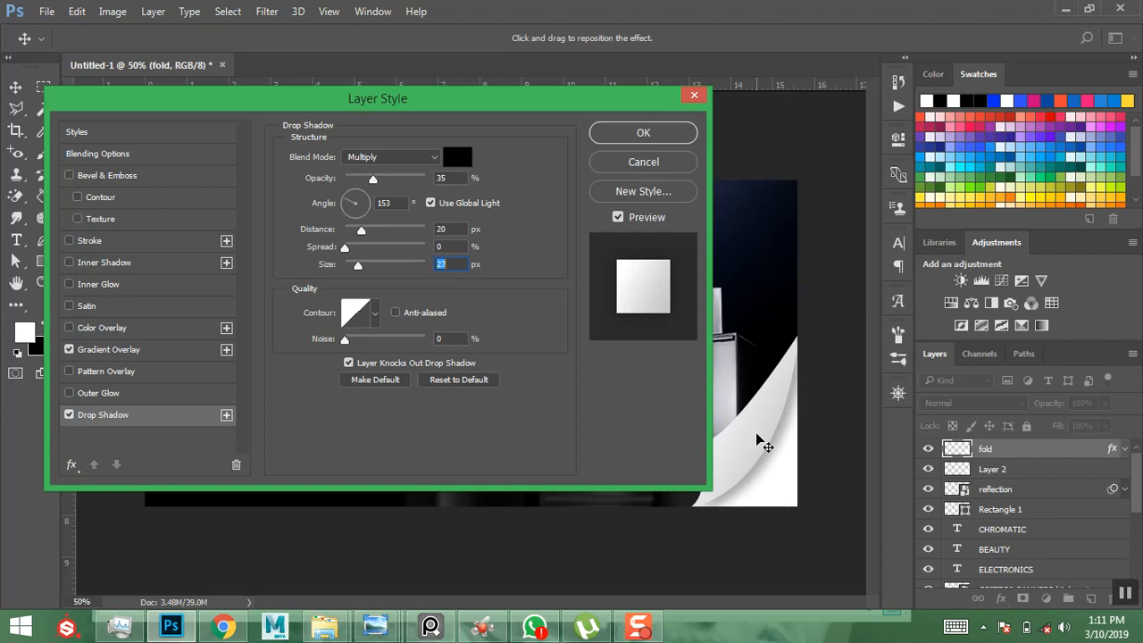
pyautogui.moveTo(371, 277)
pyautogui.mouseDown()
pyautogui.moveTo(360, 272)
pyautogui.moveTo(372, 273)
pyautogui.mouseUp()
pyautogui.click(658, 133)
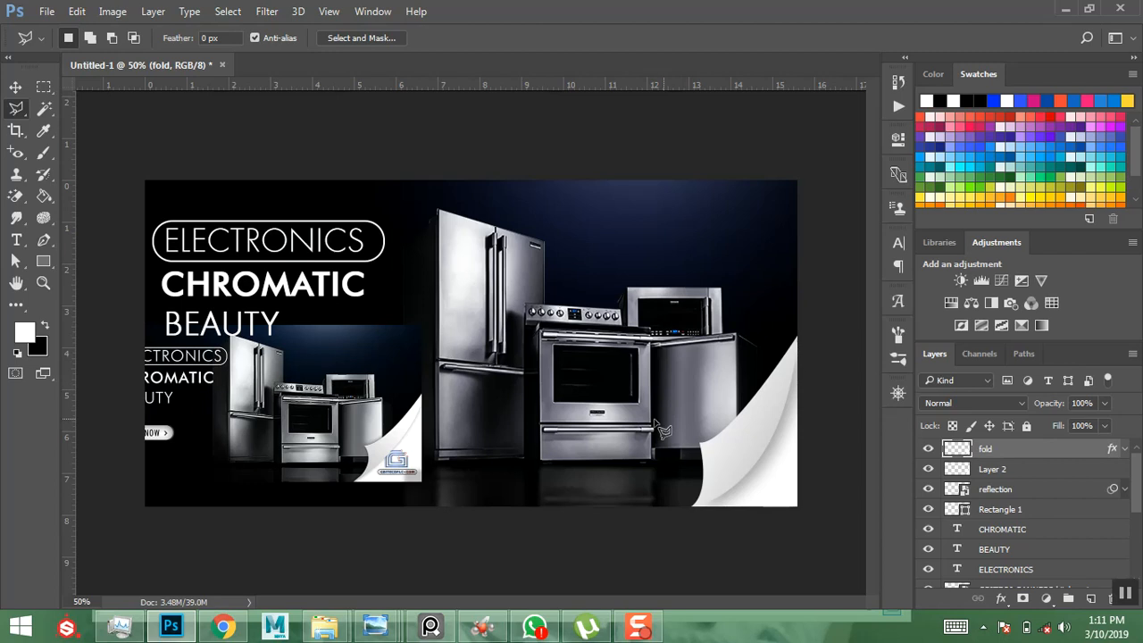
# - Hide the GBITECO BANNERS kitchen 1 reference layer and switch to the Move tool
pyautogui.scroll(-2, 975, 523)
pyautogui.scroll(-2, 966, 529)
pyautogui.scroll(4, 960, 527)
pyautogui.scroll(-1, 950, 546)
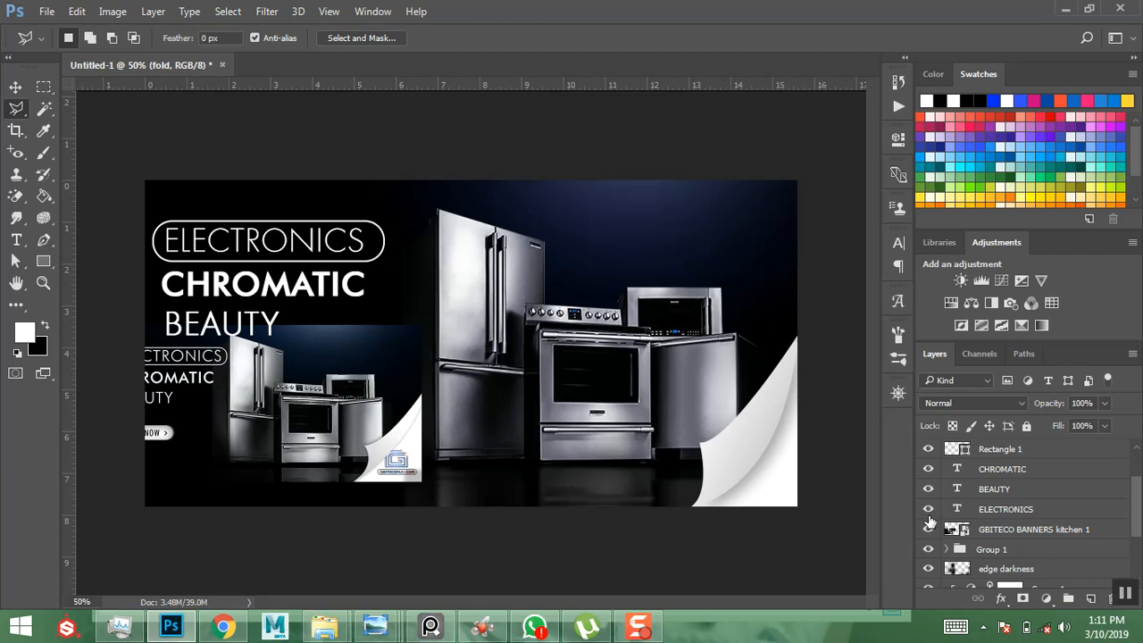
pyautogui.click(929, 529)
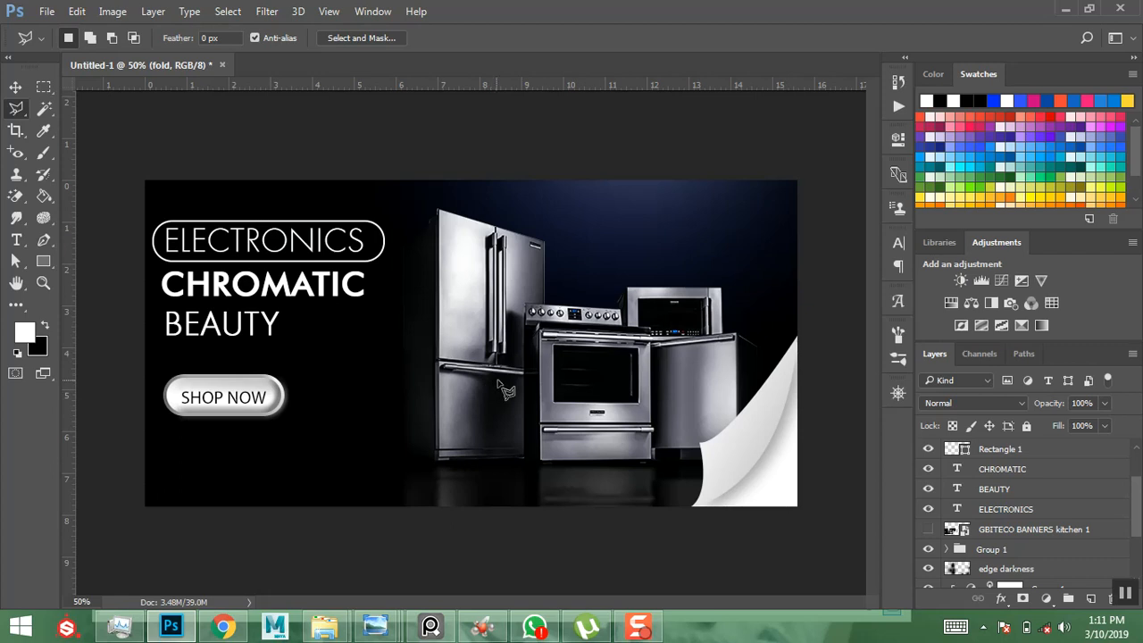
pyautogui.click(16, 88)
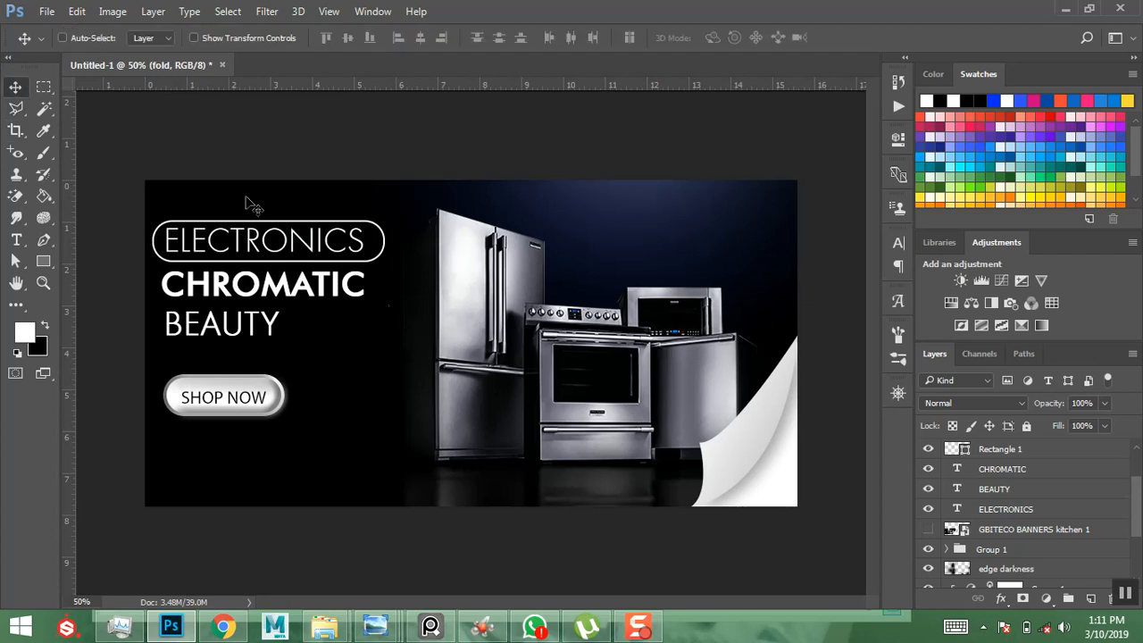